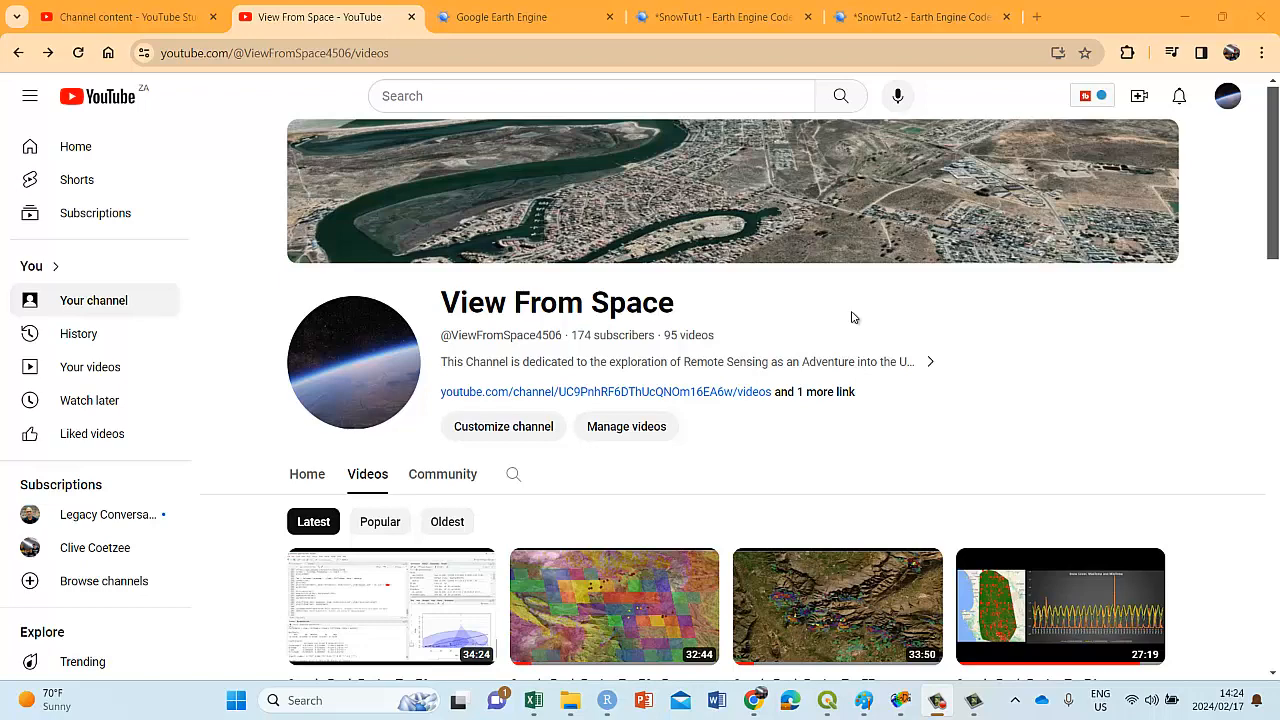
Step: Minimise the browser to bring up GeoDa's snowyterrainclimatepoints map and reposition its main toolbar window
{"action": "scroll", "coordinate": [843, 303], "scroll_direction": "down", "scroll_amount": 2}
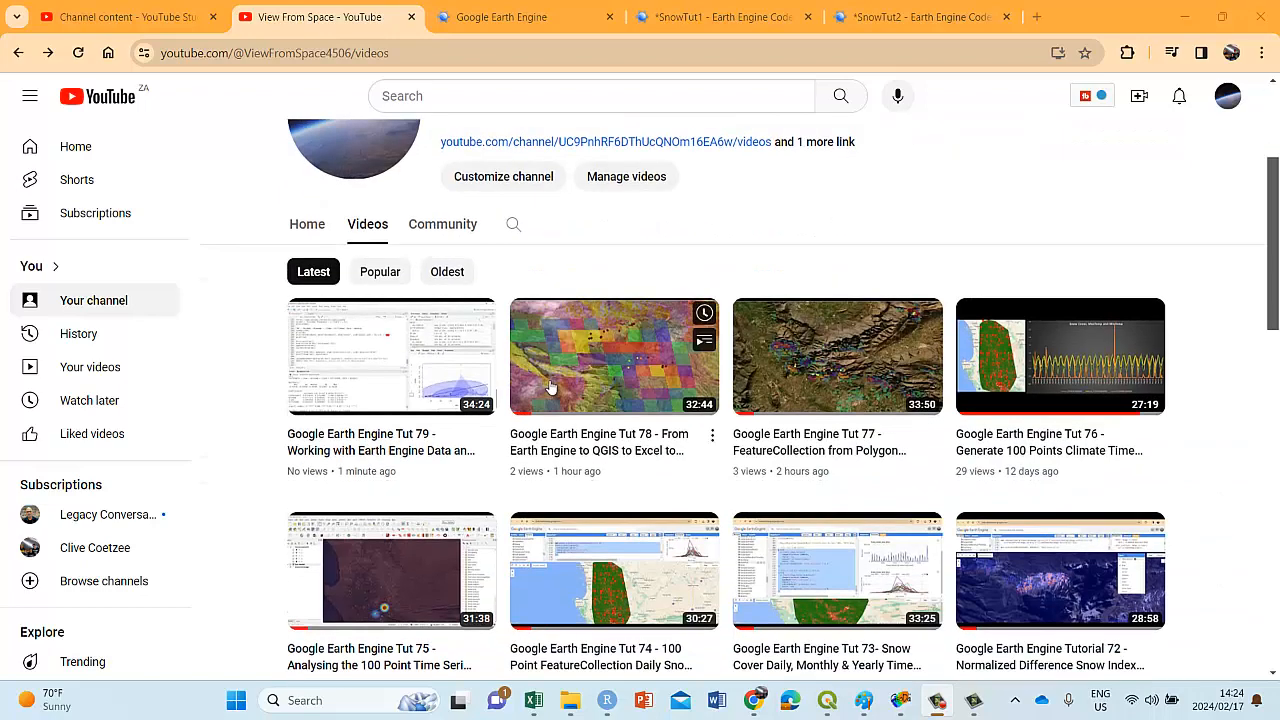
{"action": "scroll", "coordinate": [530, 443], "scroll_direction": "up", "scroll_amount": 3}
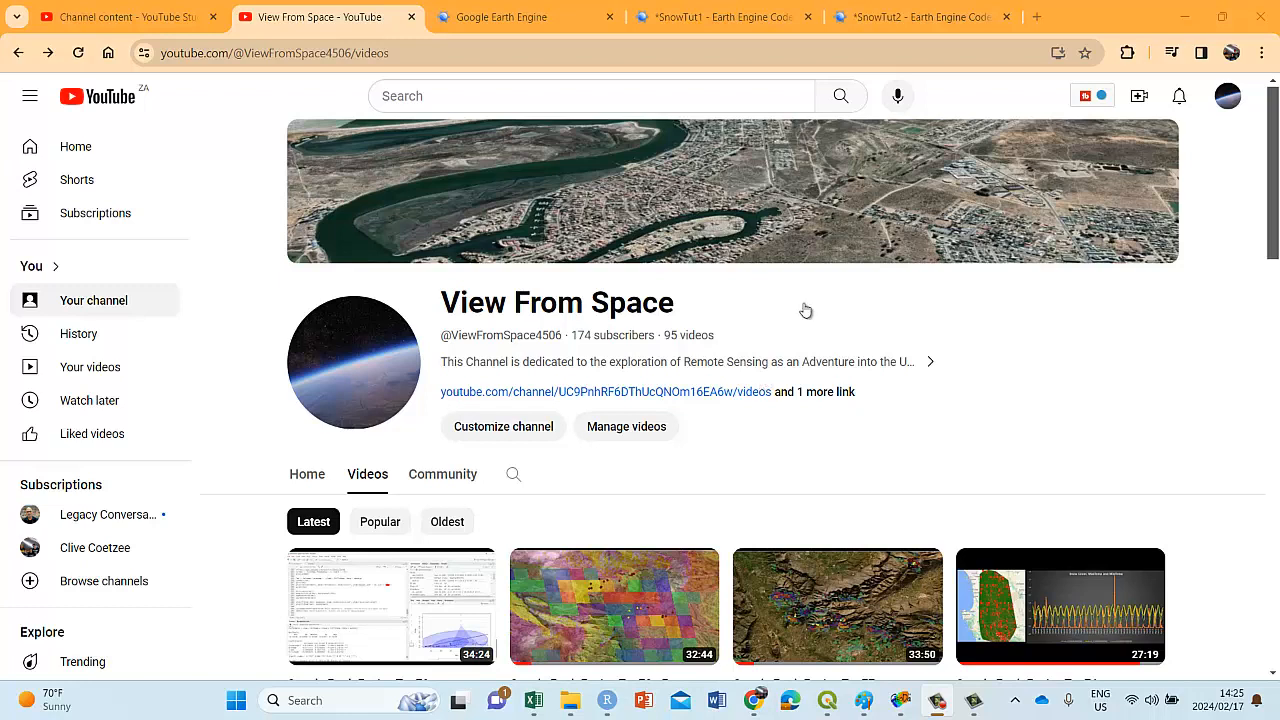
{"action": "left_click", "coordinate": [1184, 6]}
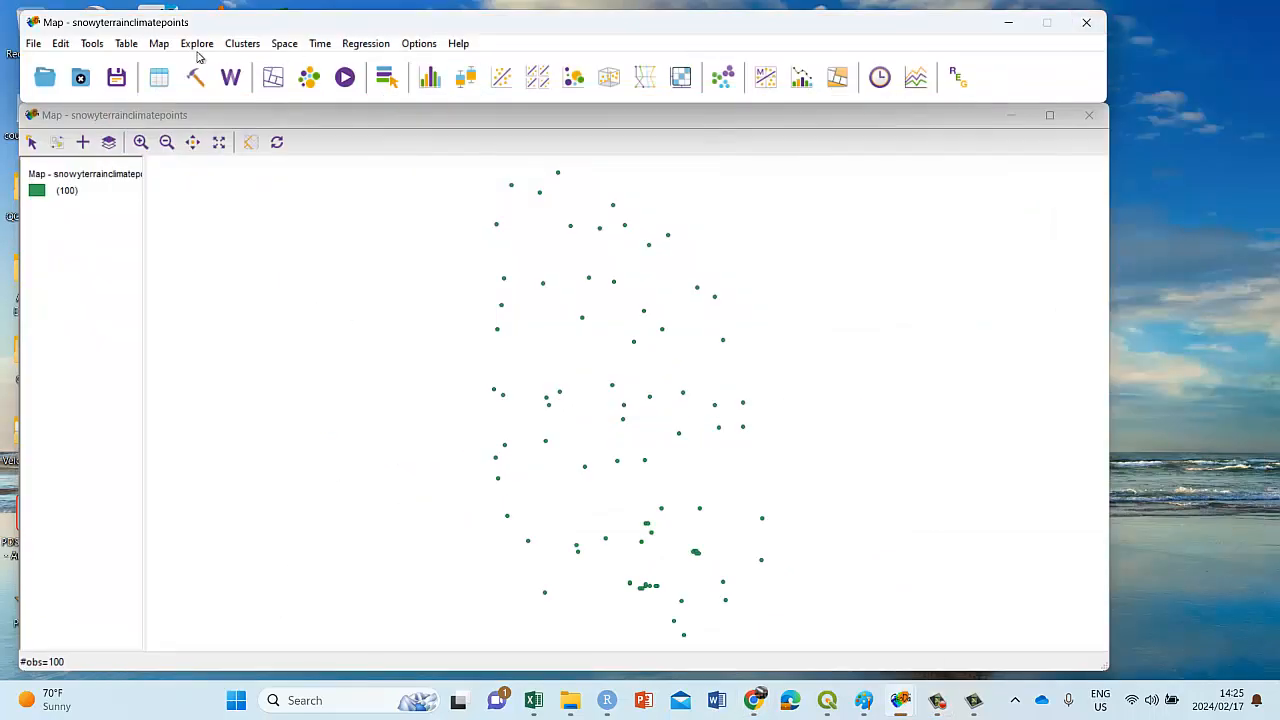
{"action": "left_click_drag", "start_coordinate": [78, 25], "coordinate": [75, 28]}
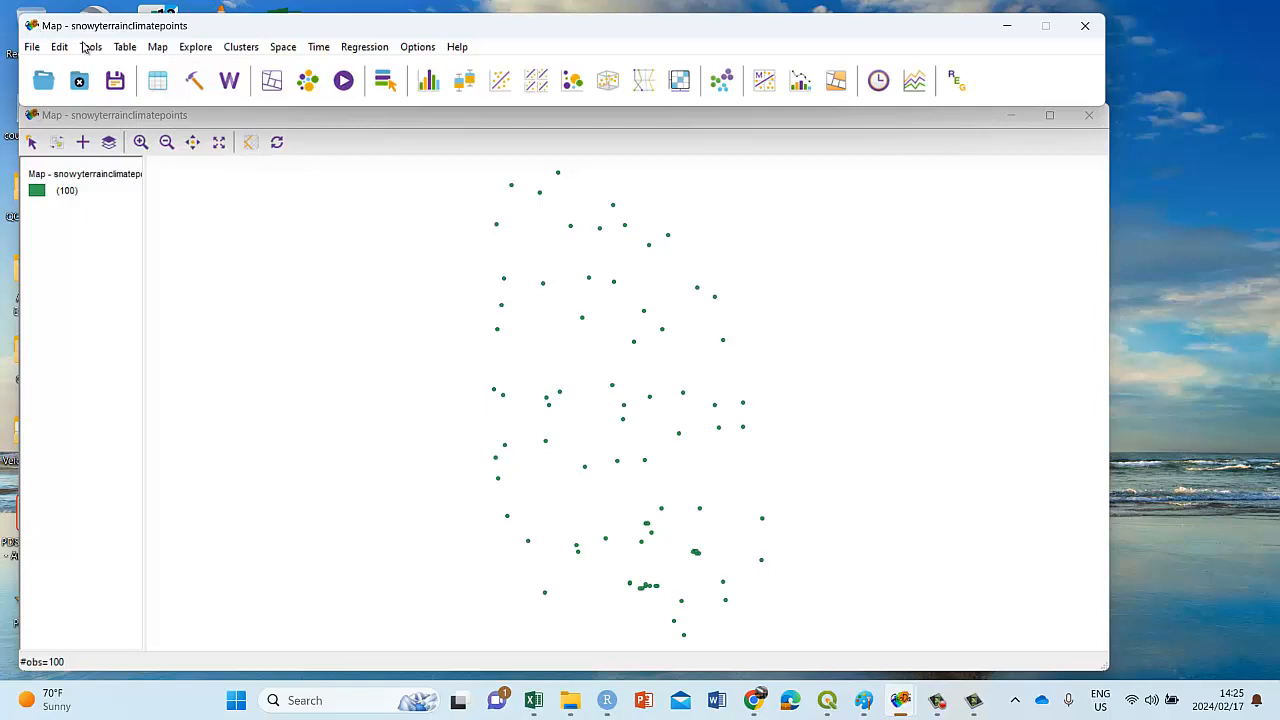
{"action": "left_click", "coordinate": [456, 49]}
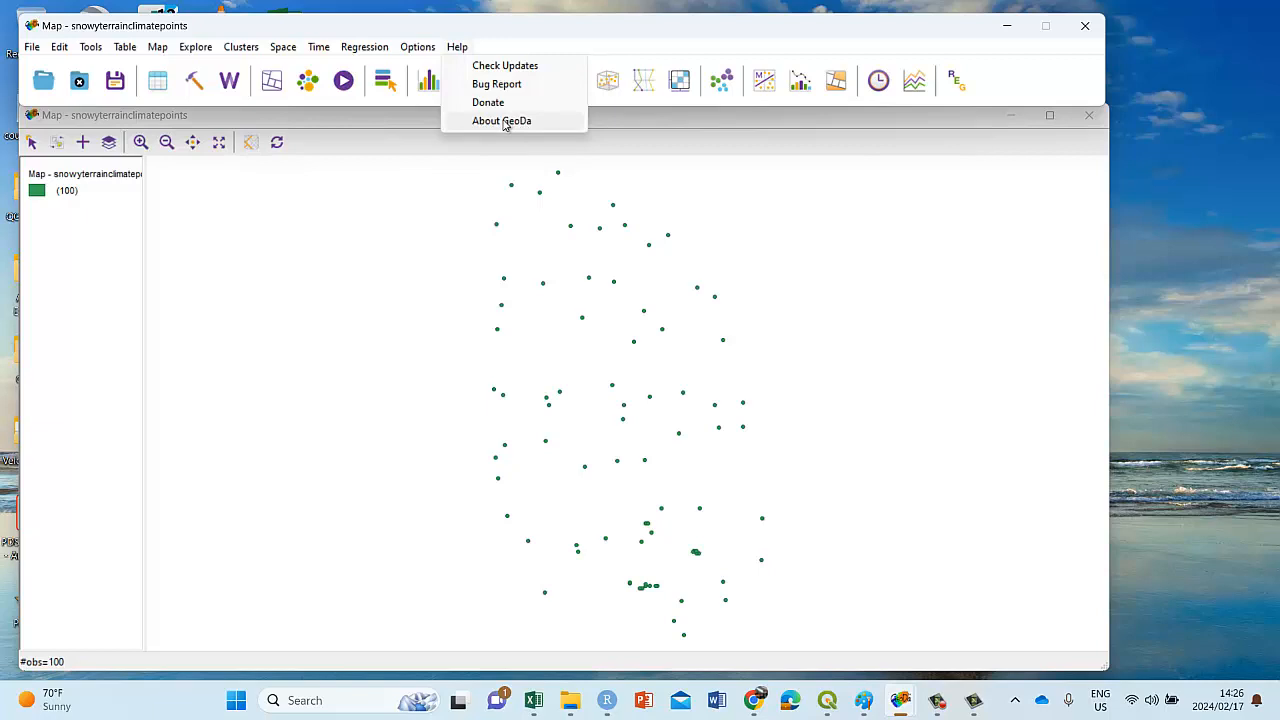
{"action": "left_click", "coordinate": [90, 46]}
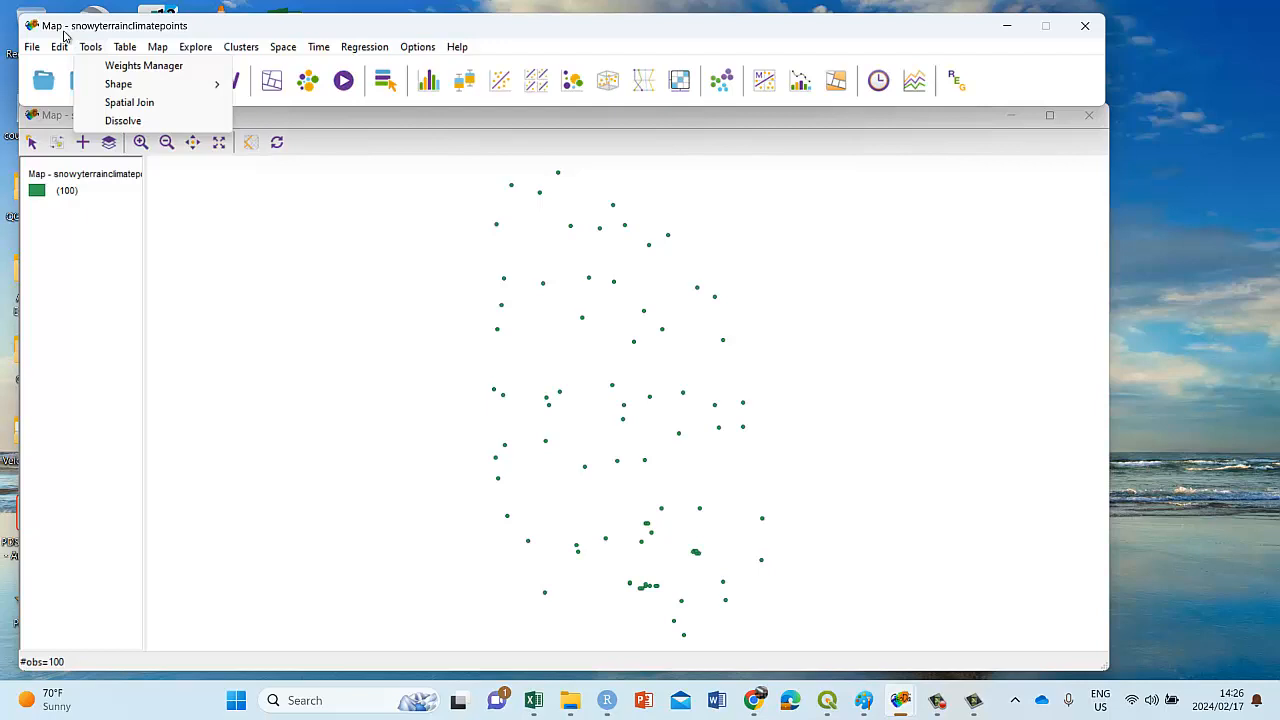
{"action": "left_click", "coordinate": [302, 46]}
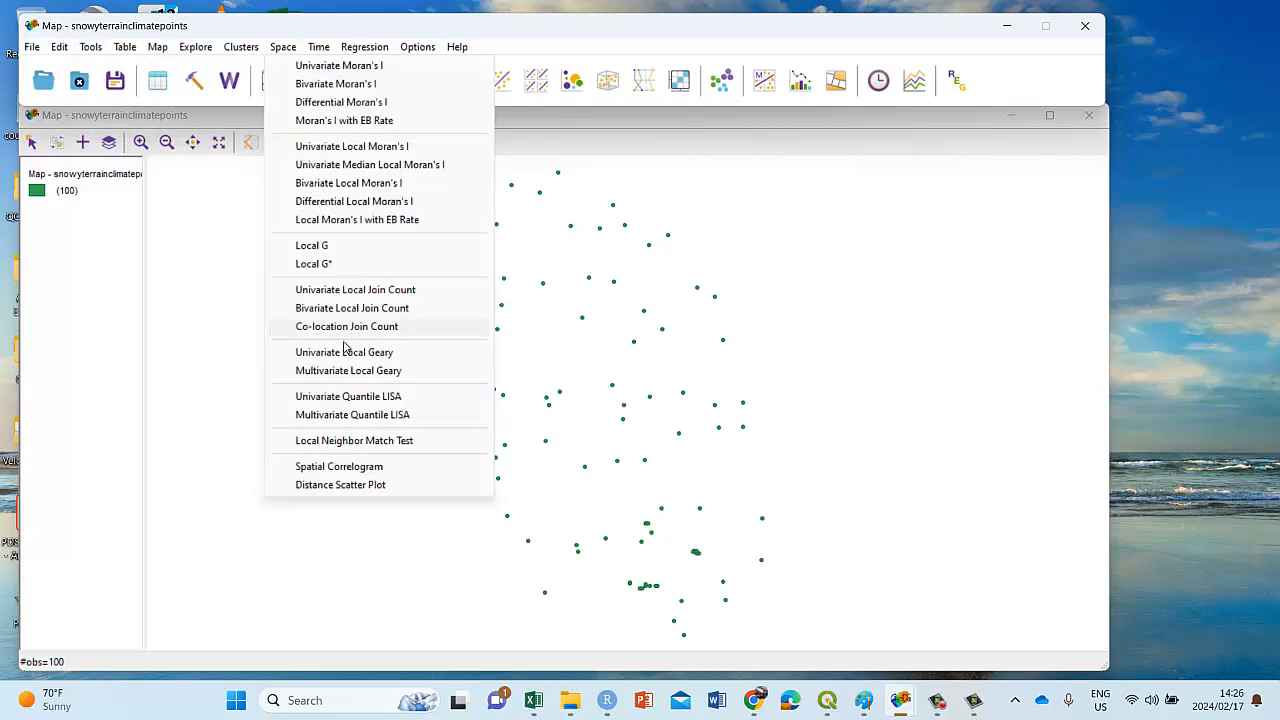
{"action": "left_click", "coordinate": [776, 232]}
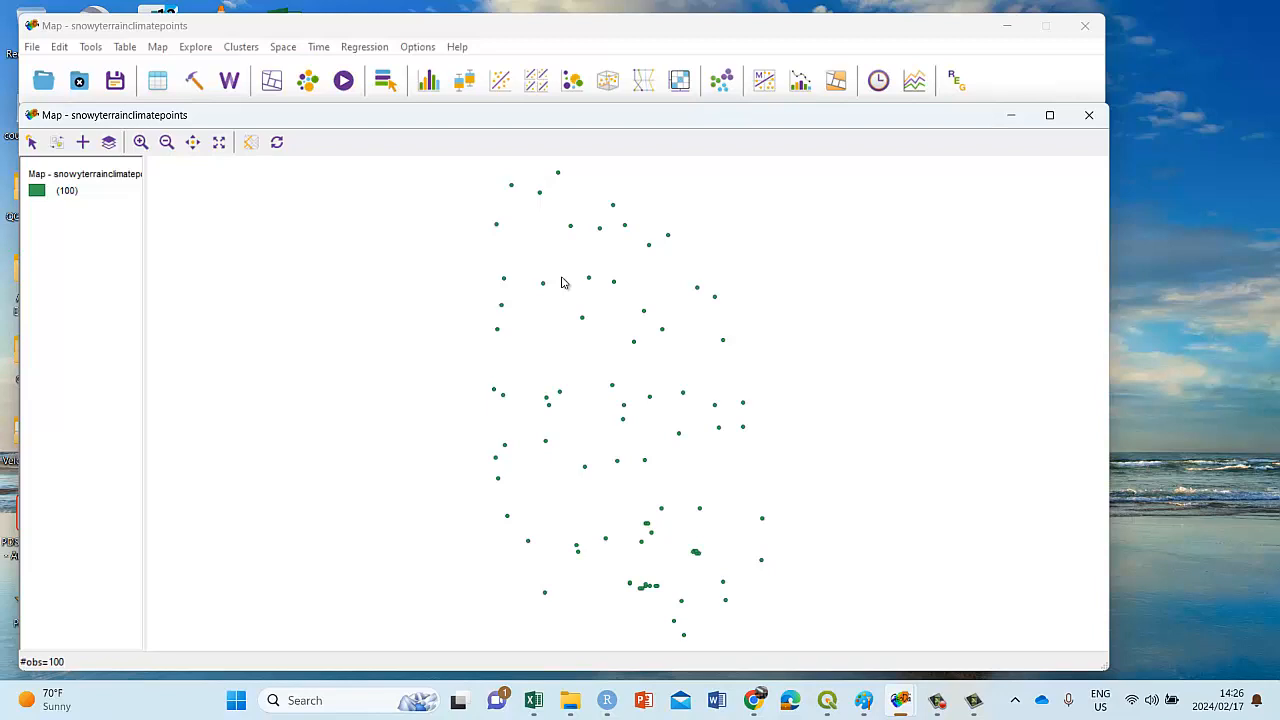
{"action": "left_click", "coordinate": [827, 700]}
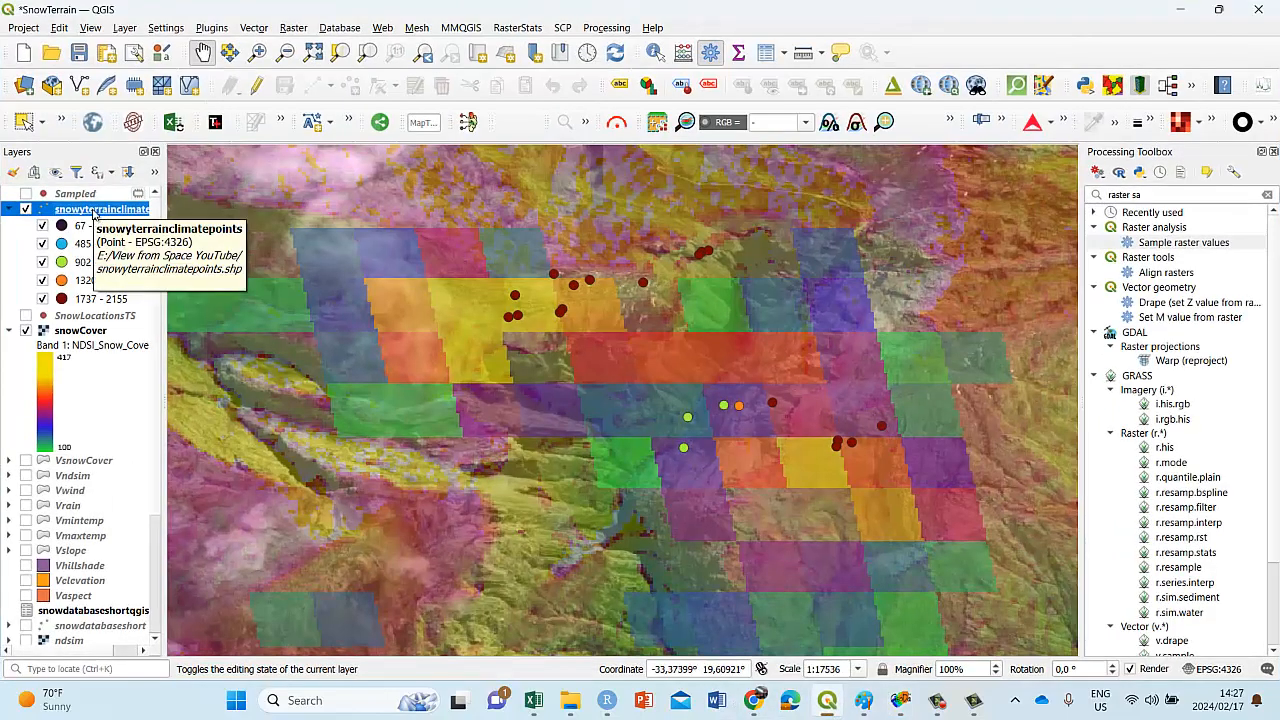
{"action": "right_click", "coordinate": [93, 213]}
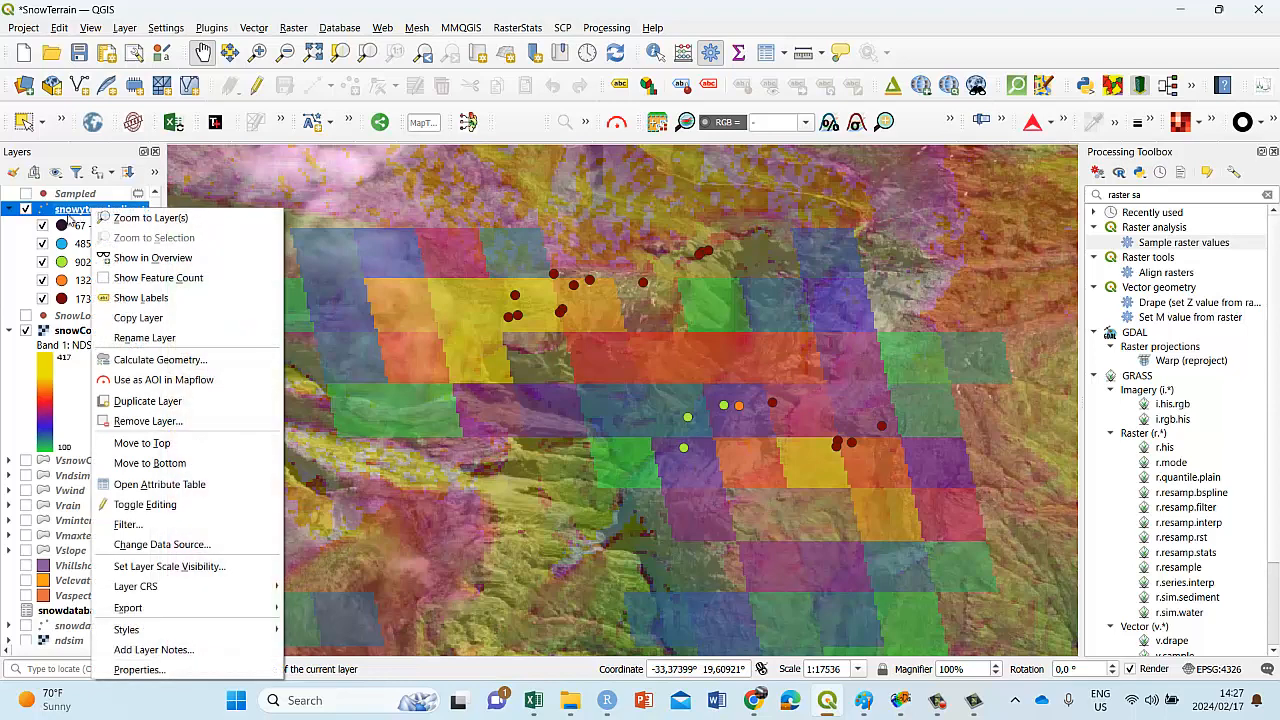
{"action": "mouse_move", "coordinate": [126, 605]}
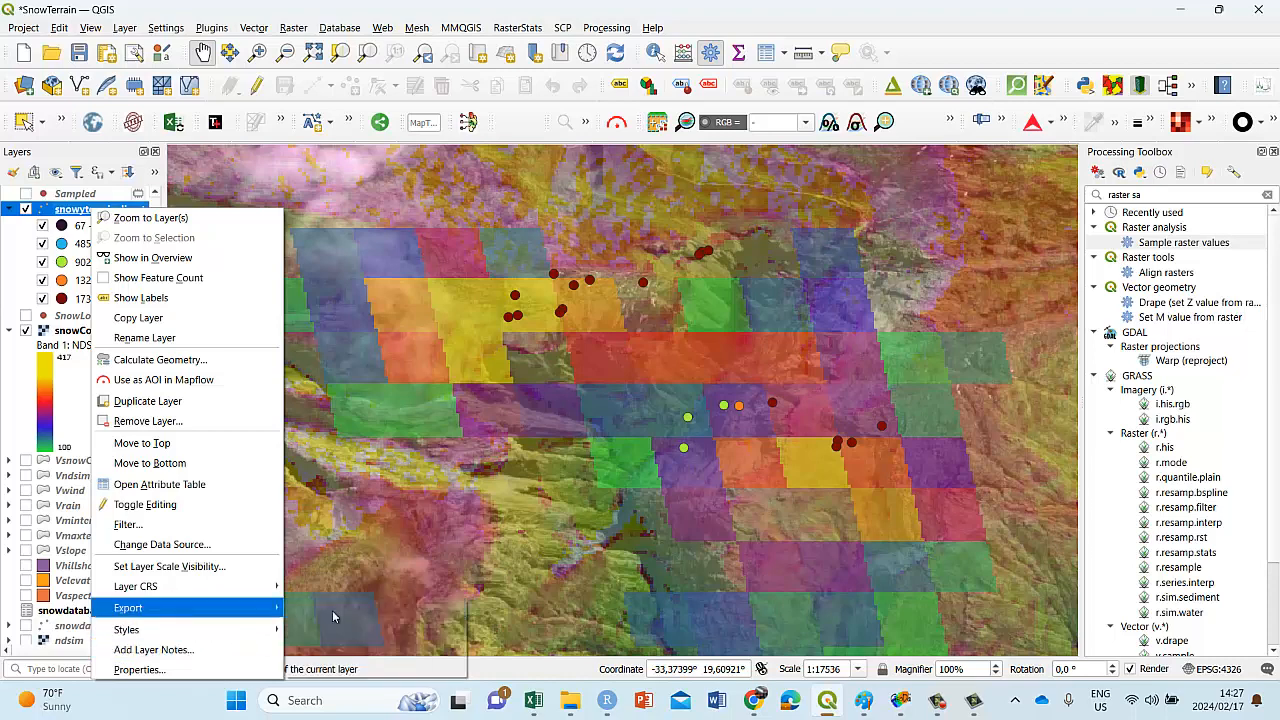
{"action": "left_click", "coordinate": [332, 608]}
{"action": "left_click", "coordinate": [939, 111]}
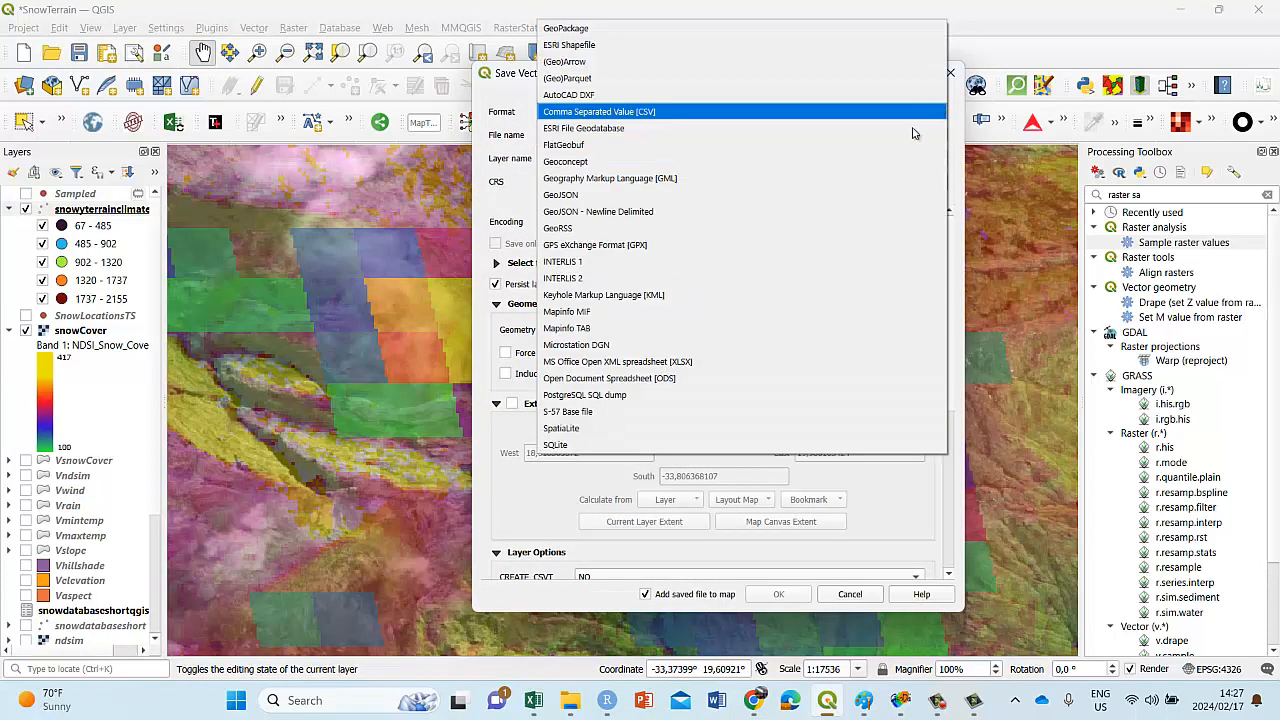
{"action": "left_click", "coordinate": [584, 46]}
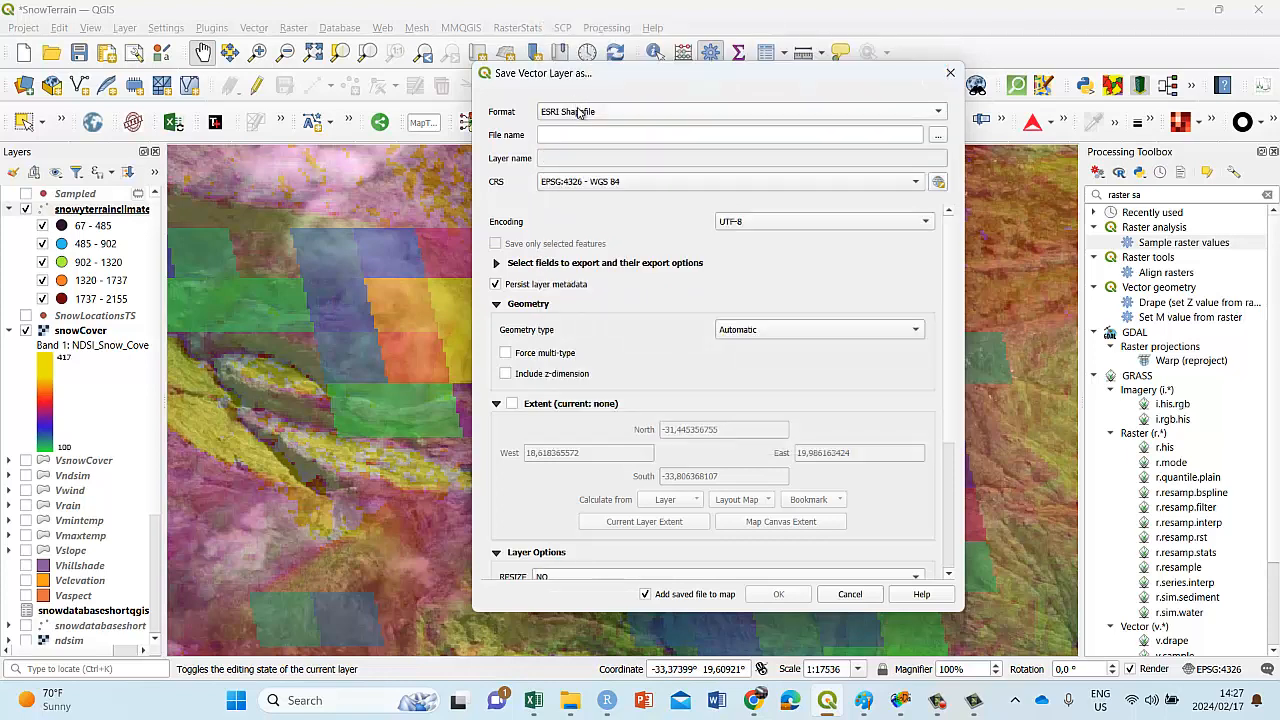
{"action": "left_click", "coordinate": [950, 76]}
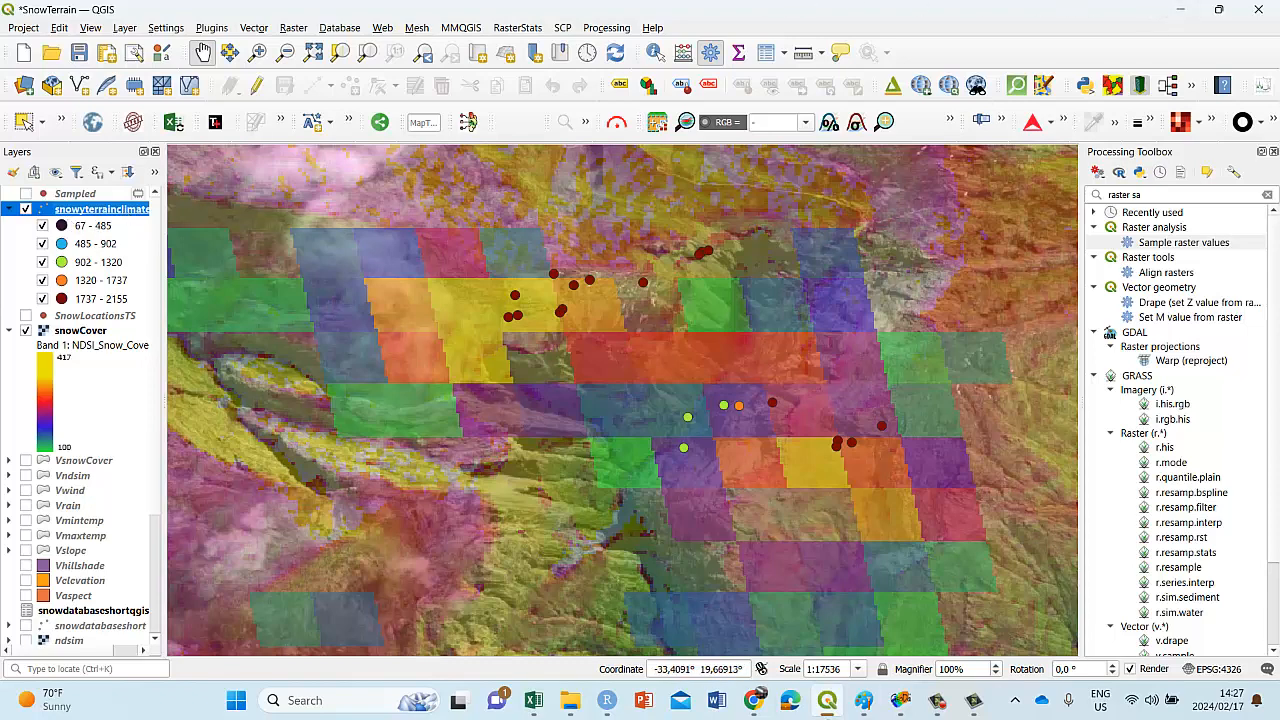
Step: Switch to GeoDa and close the current snowyterrainclimatepoints project
{"action": "left_click", "coordinate": [900, 700]}
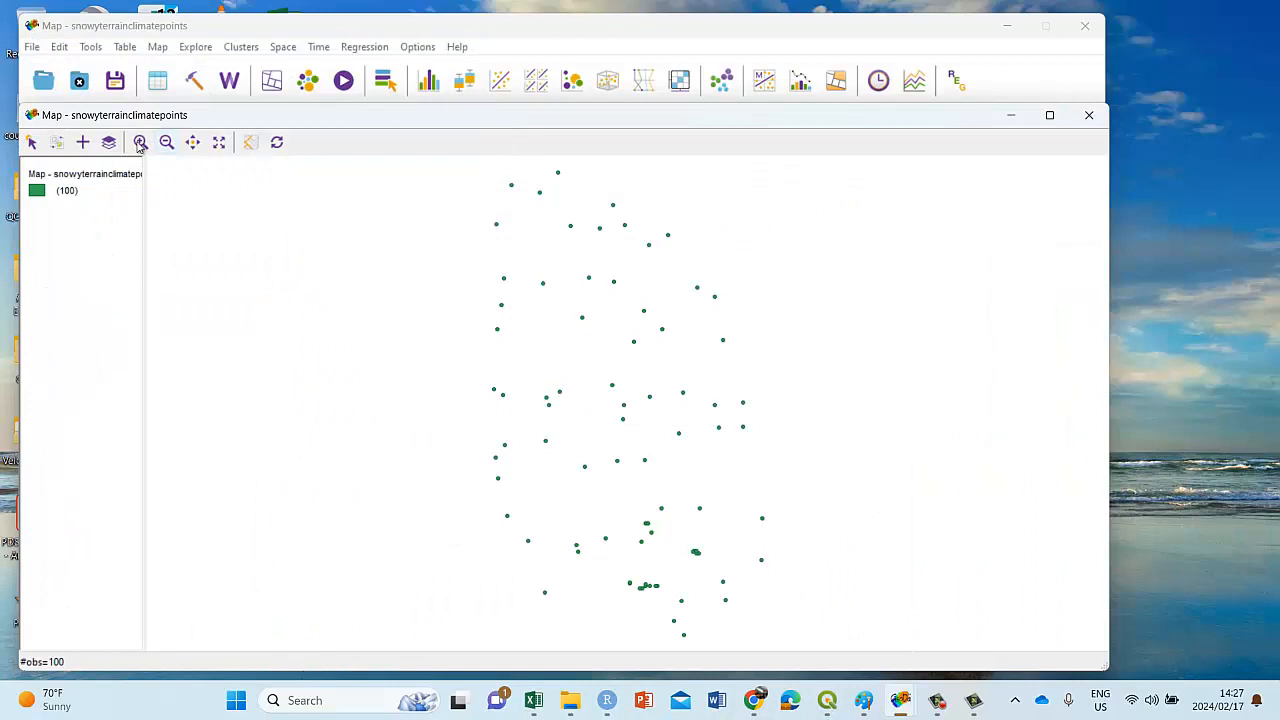
{"action": "left_click", "coordinate": [32, 47]}
{"action": "mouse_move", "coordinate": [59, 53]}
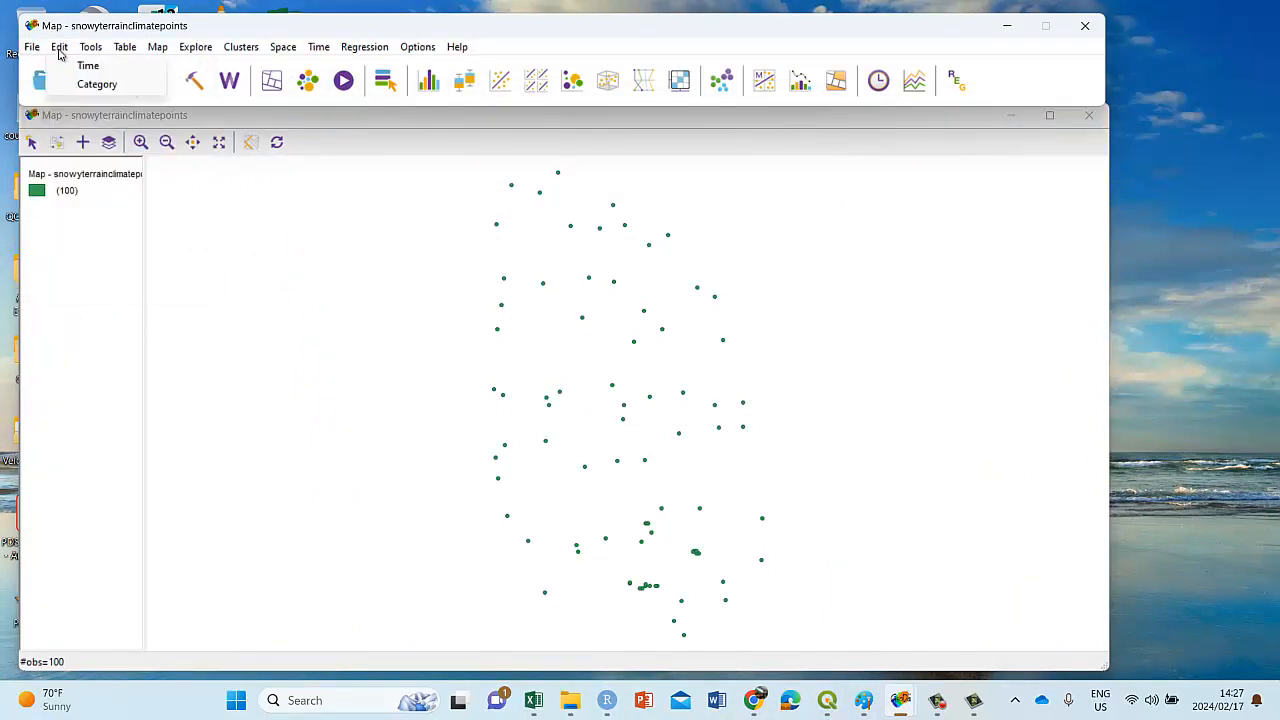
{"action": "left_click", "coordinate": [317, 226]}
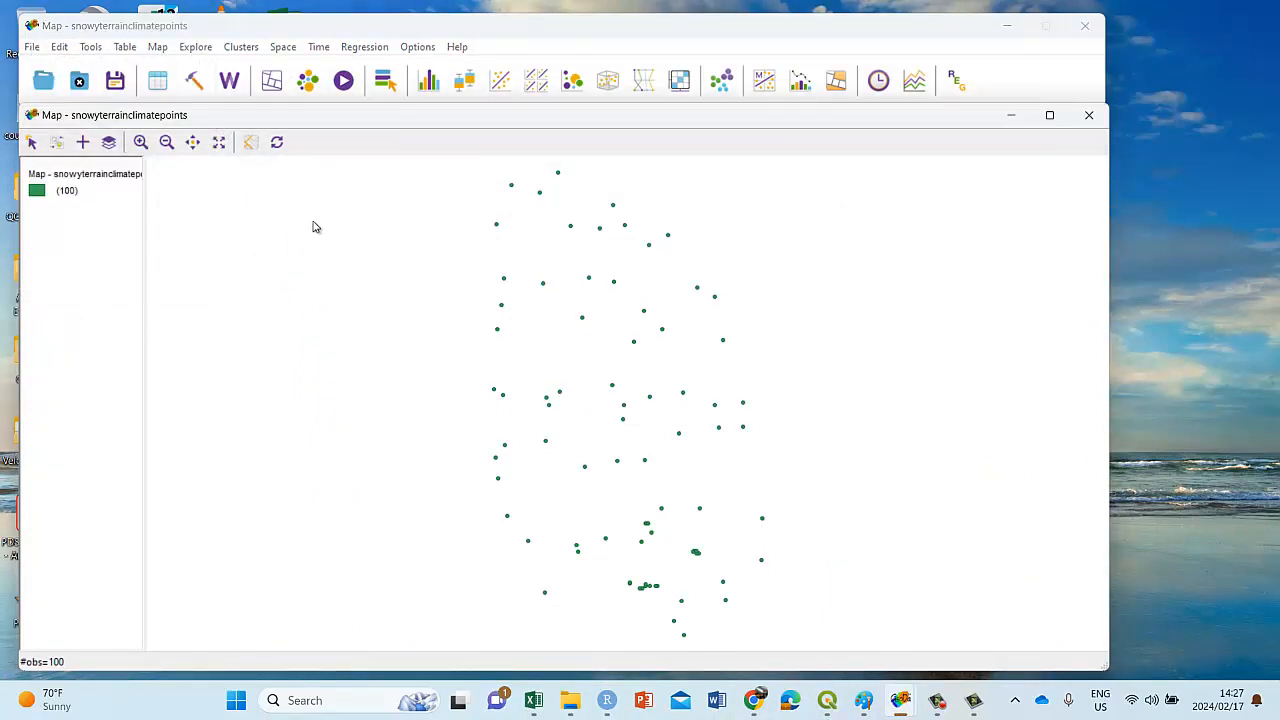
{"action": "left_click", "coordinate": [79, 80]}
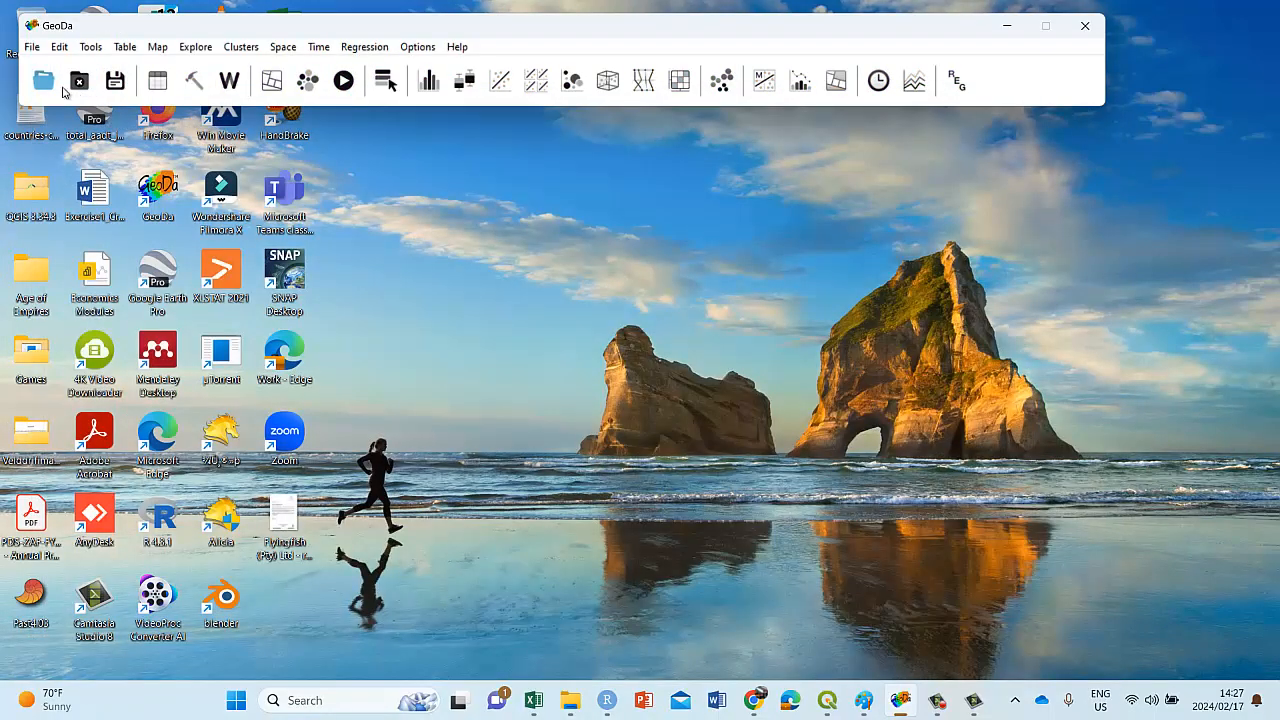
Step: Start a new data source connection and select the ESRI Shapefile snowyterrainclimatepoints.shp in the View from Space YouTube folder
{"action": "left_click", "coordinate": [44, 82]}
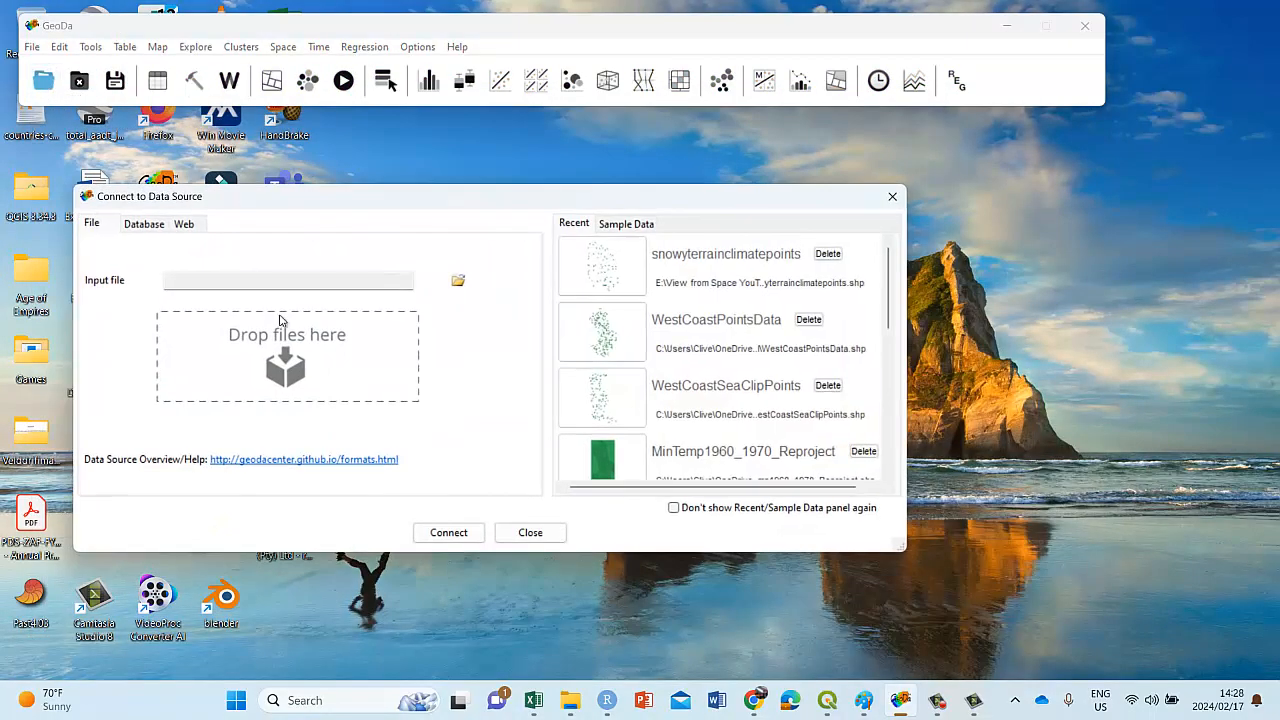
{"action": "left_click_drag", "start_coordinate": [308, 207], "coordinate": [251, 134]}
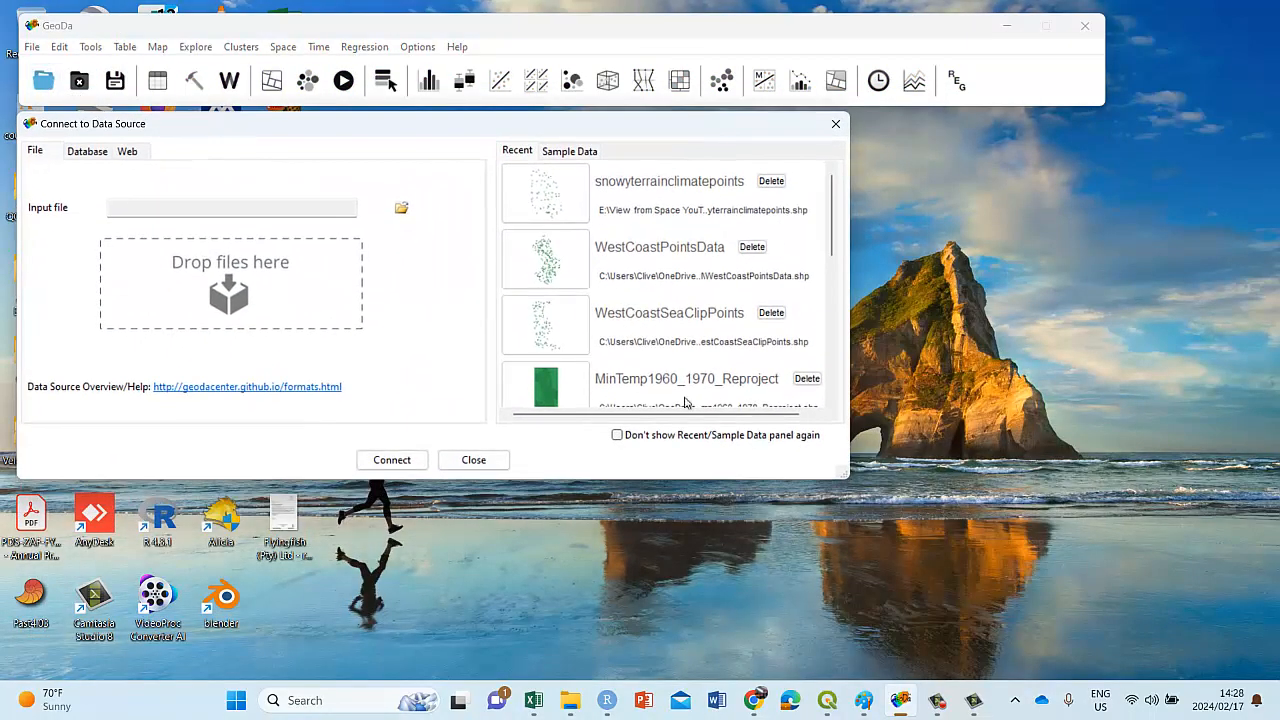
{"action": "left_click_drag", "start_coordinate": [848, 479], "coordinate": [1092, 639]}
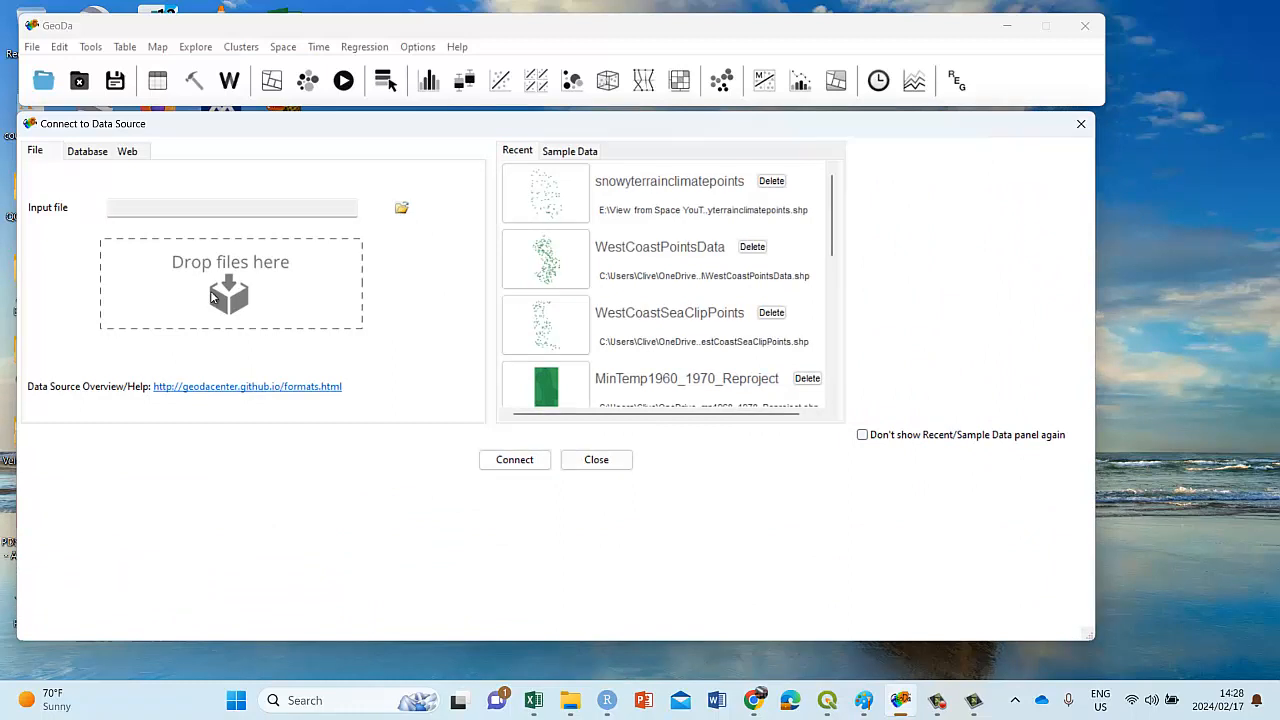
{"action": "left_click", "coordinate": [401, 207]}
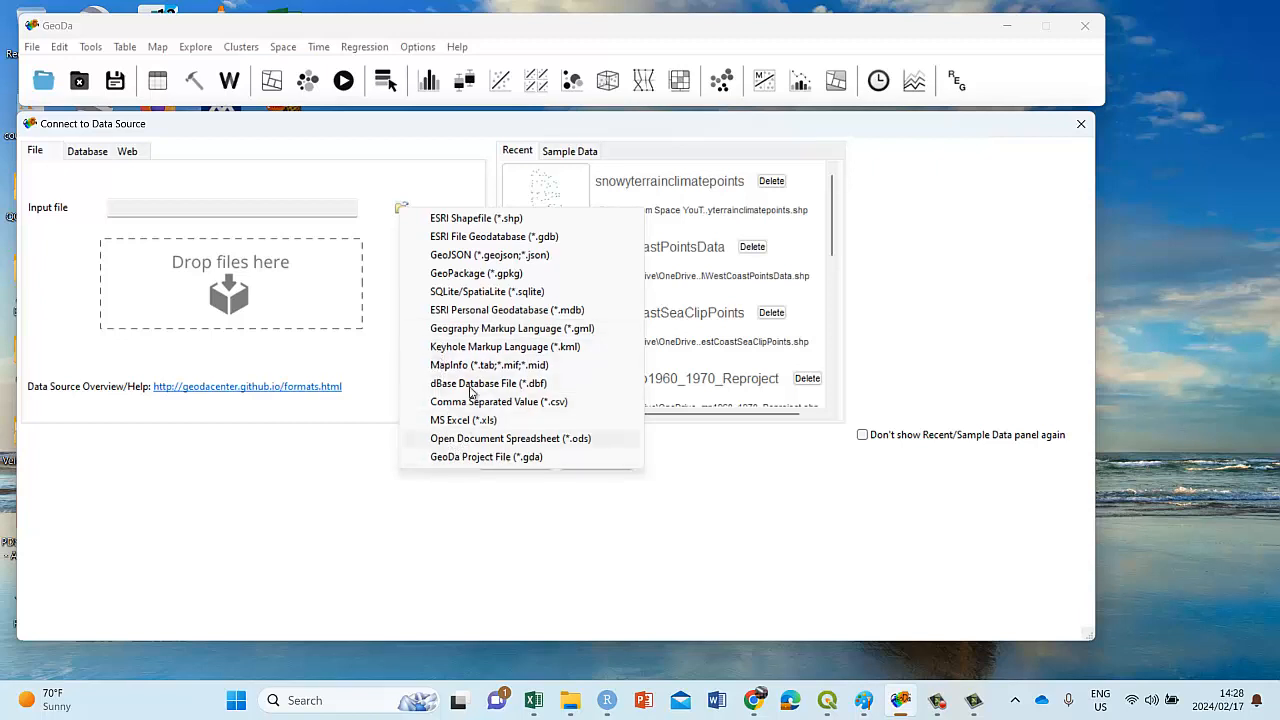
{"action": "left_click", "coordinate": [466, 219]}
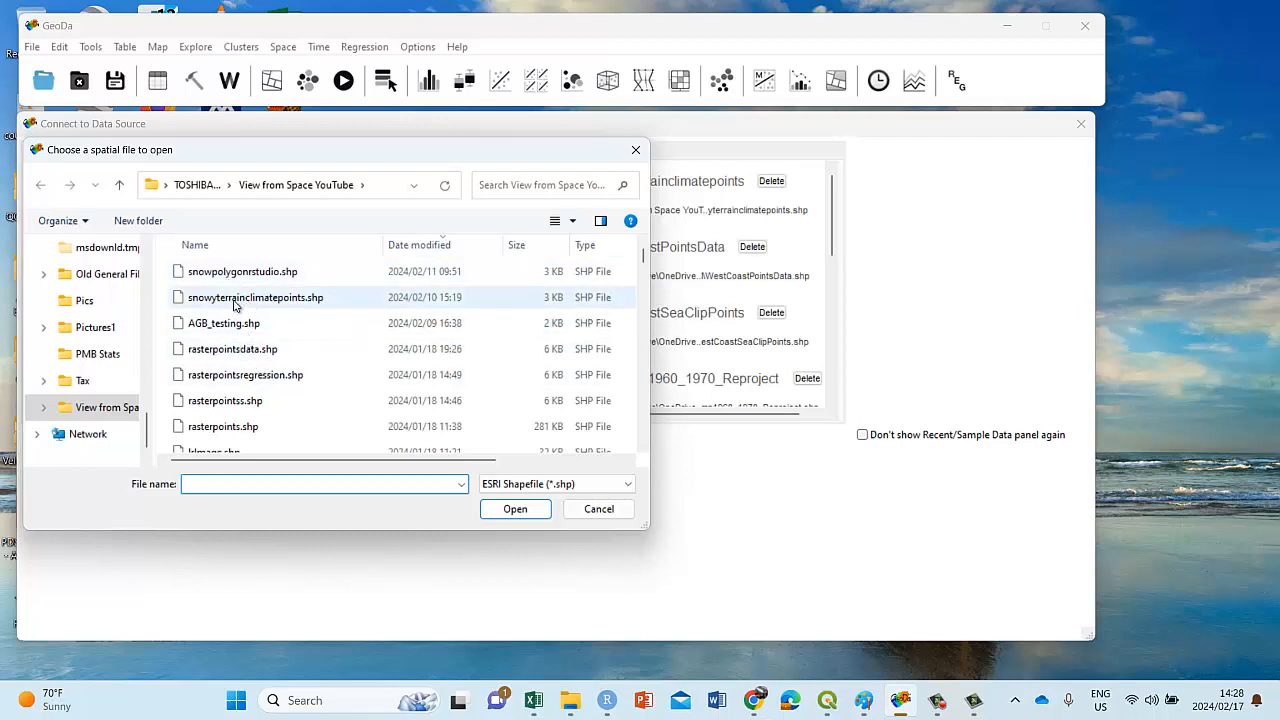
{"action": "left_click", "coordinate": [233, 298]}
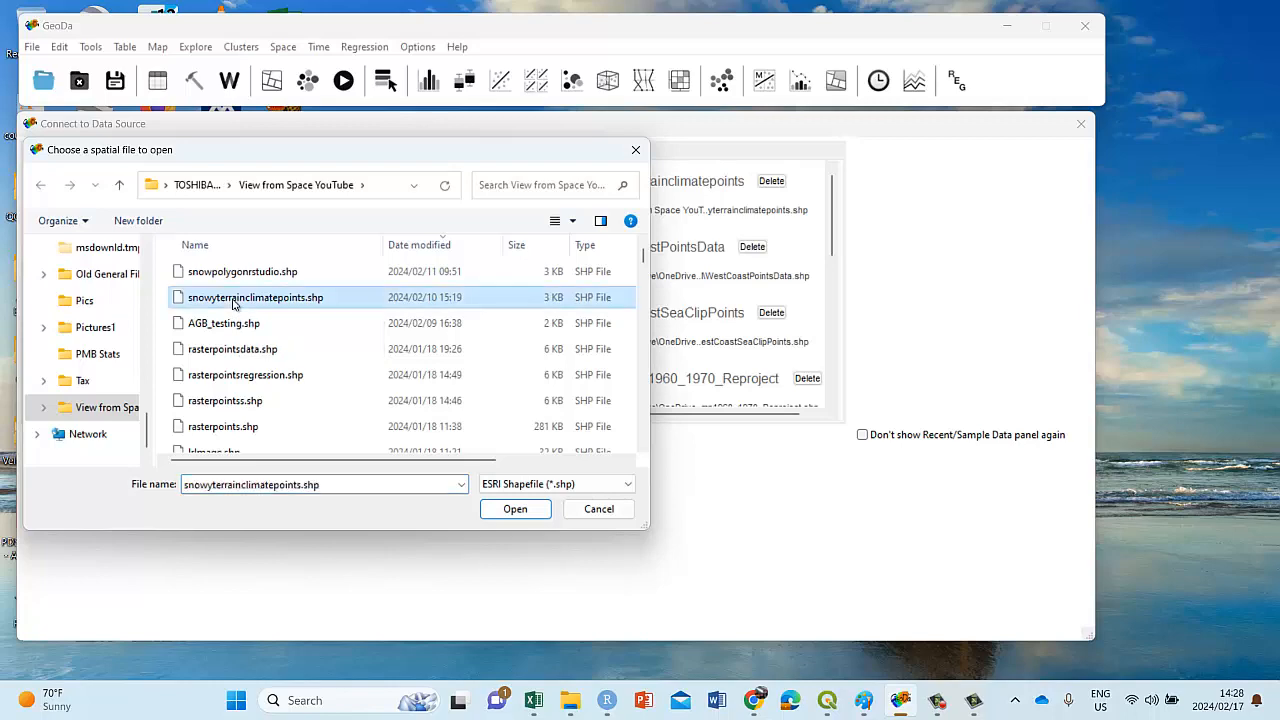
{"action": "left_click", "coordinate": [828, 700]}
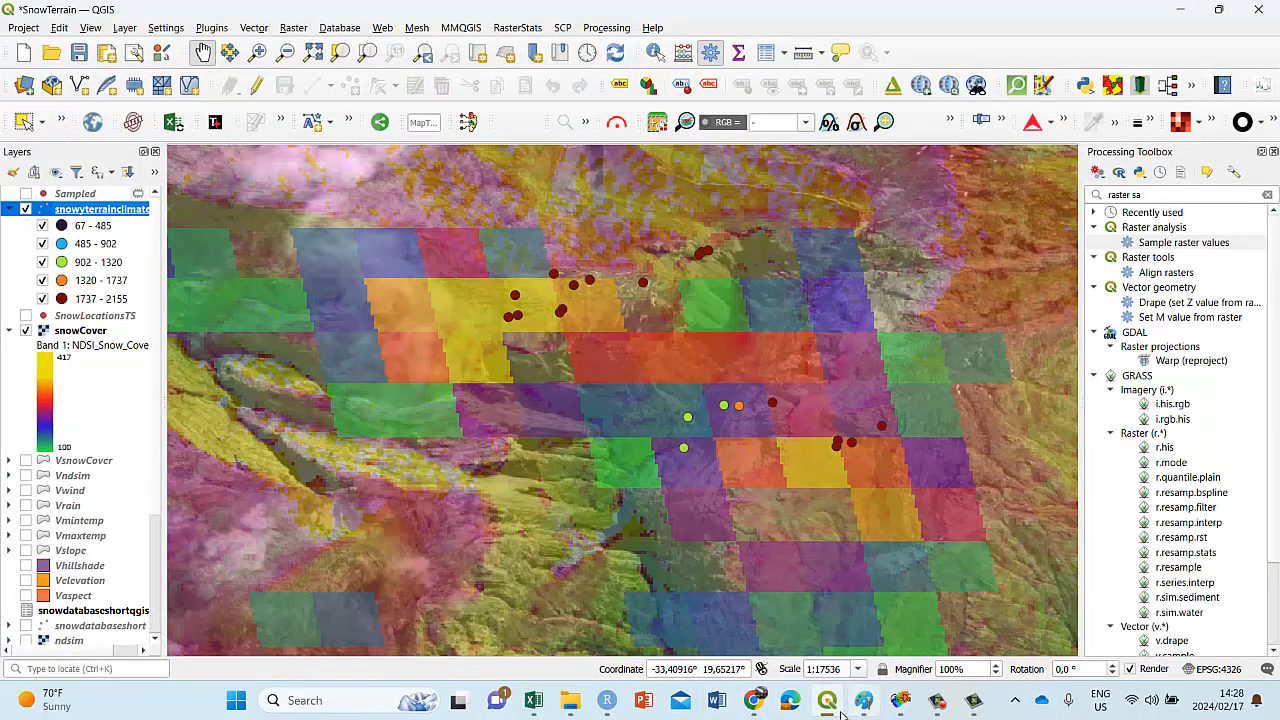
{"action": "left_click", "coordinate": [755, 700]}
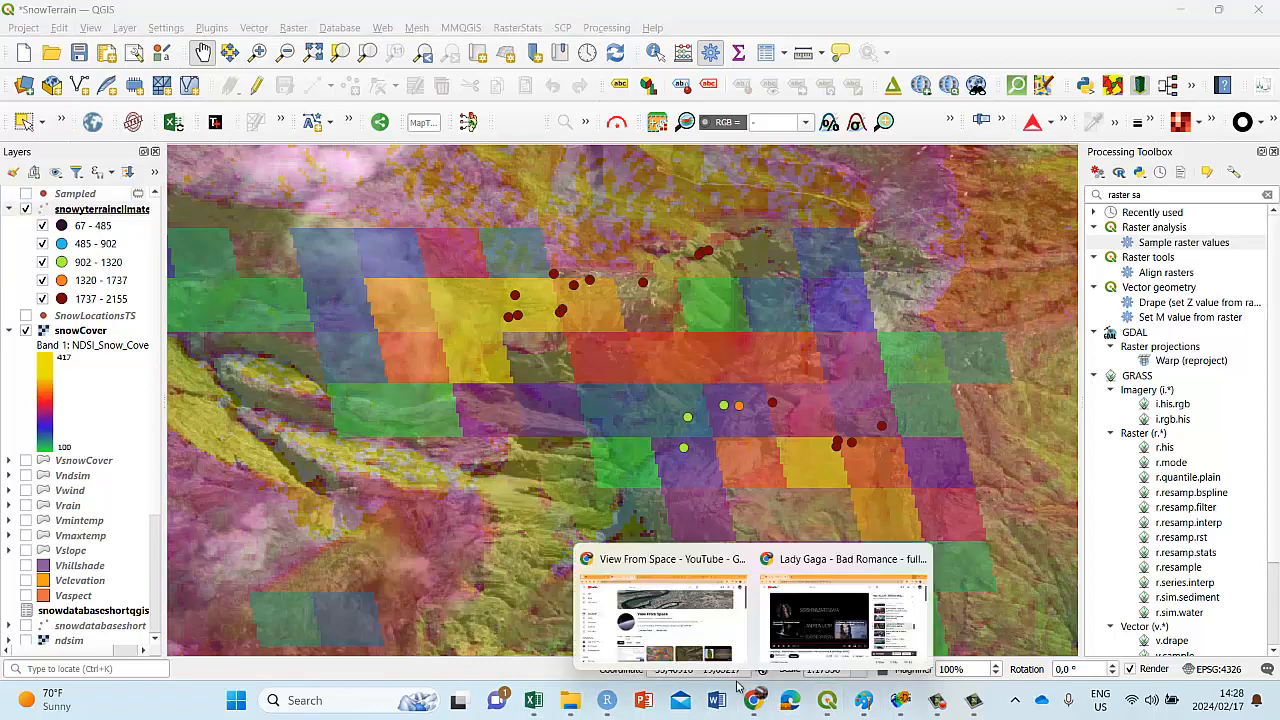
{"action": "left_click", "coordinate": [826, 709]}
{"action": "left_click", "coordinate": [826, 709]}
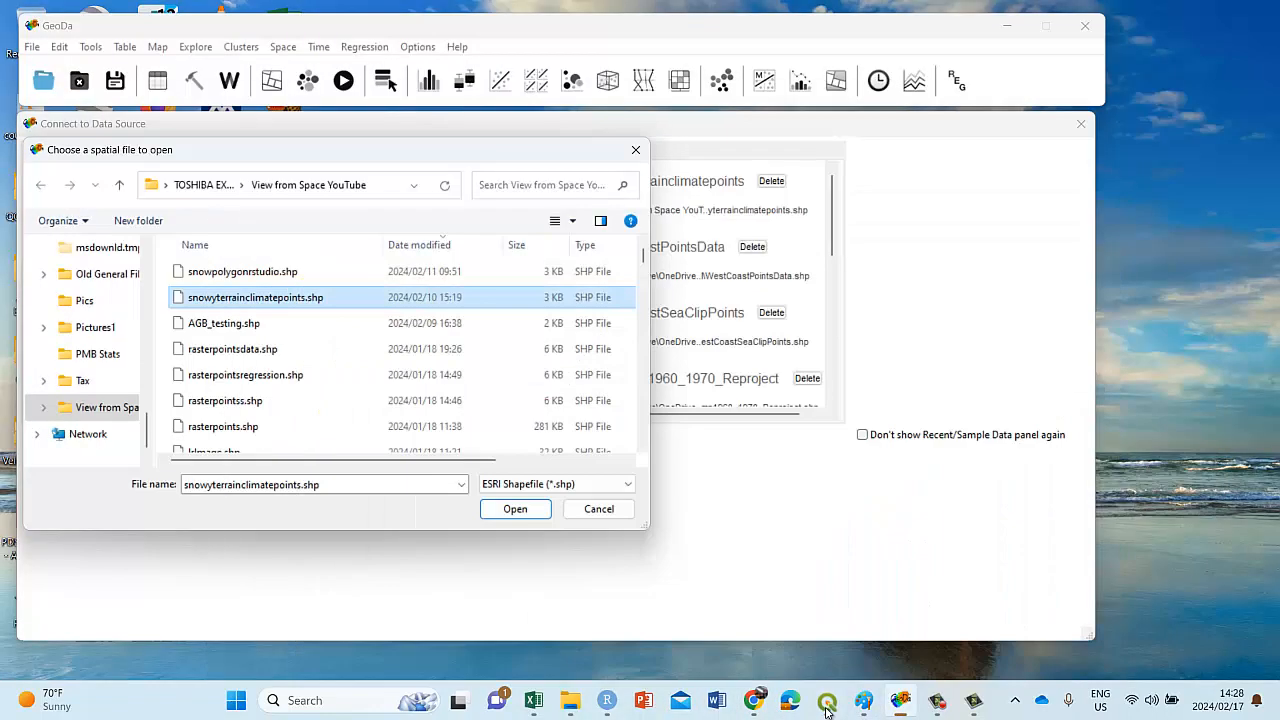
Step: Load the selected shapefile into GeoDa, then reposition and enlarge the map window and widen its legend and the main toolbar window
{"action": "left_click", "coordinate": [515, 509]}
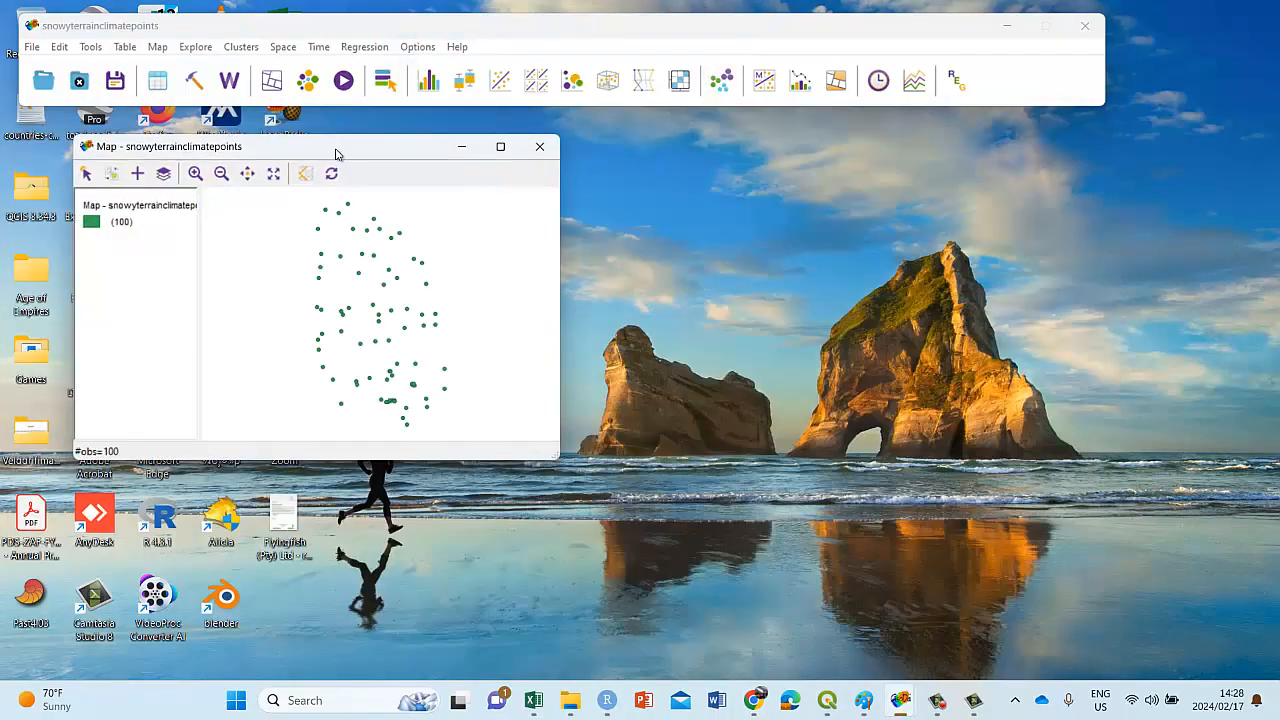
{"action": "left_click_drag", "start_coordinate": [336, 153], "coordinate": [281, 127]}
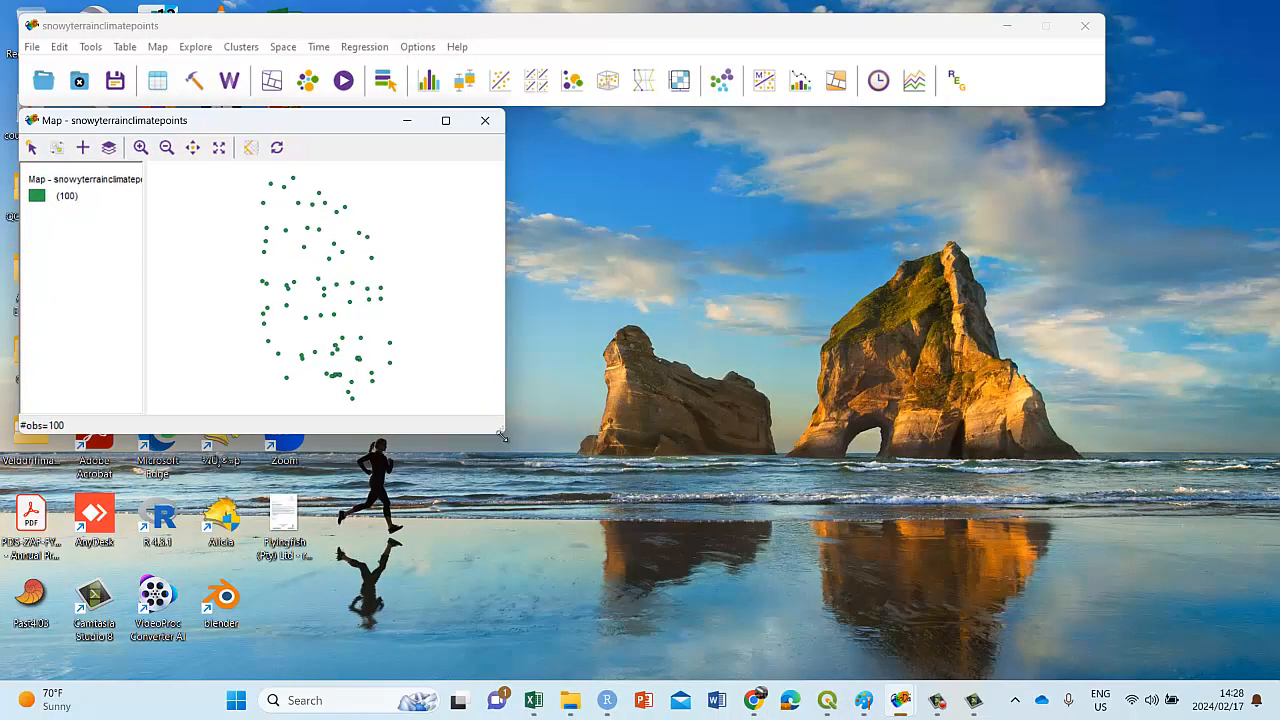
{"action": "left_click_drag", "start_coordinate": [503, 436], "coordinate": [1100, 672]}
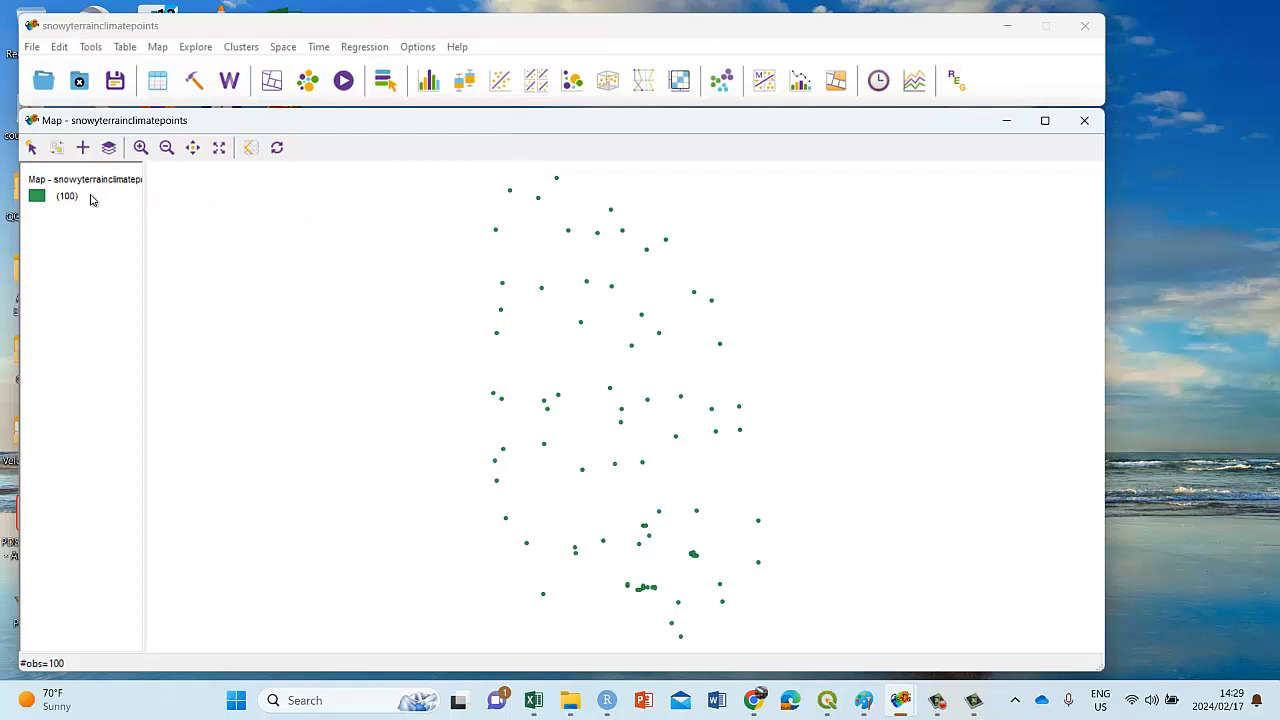
{"action": "left_click_drag", "start_coordinate": [146, 215], "coordinate": [181, 215]}
{"action": "left_click_drag", "start_coordinate": [1106, 66], "coordinate": [1256, 66]}
{"action": "left_click_drag", "start_coordinate": [1108, 279], "coordinate": [1253, 271]}
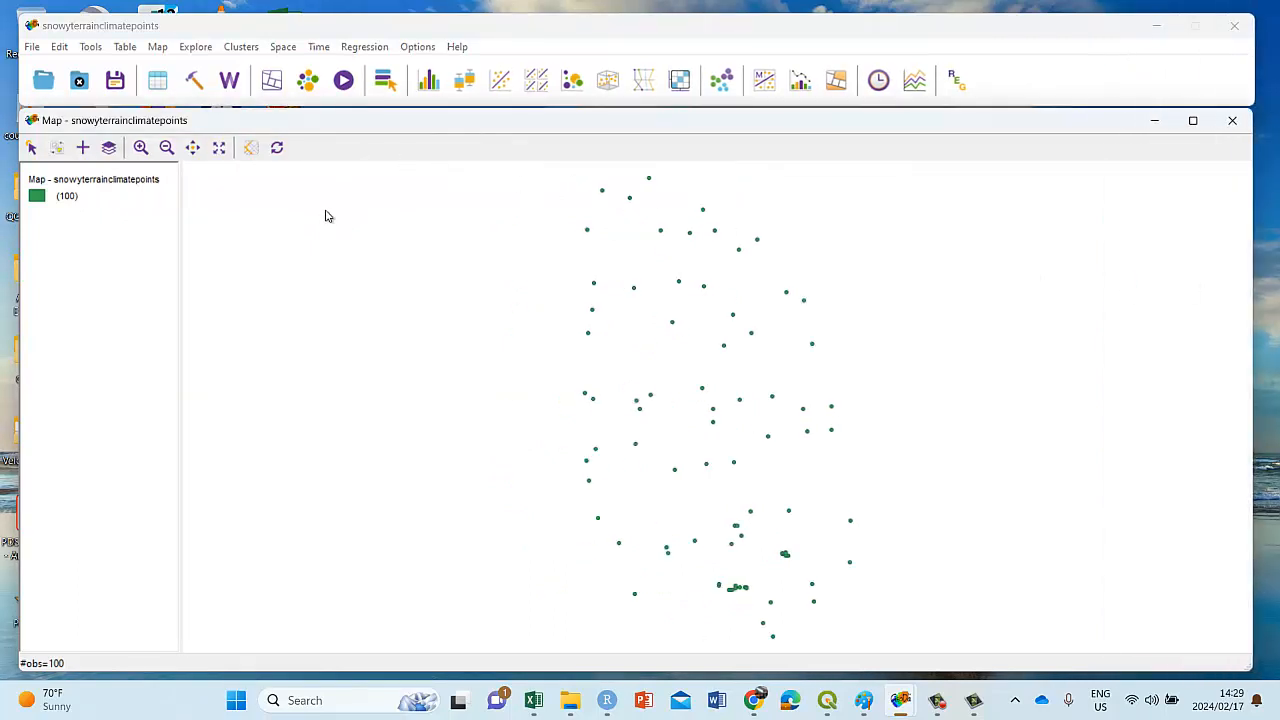
Step: Review the map's available options, including map types, rates, connectivity, Thiessen polygons, minimum spanning tree and heat map
{"action": "right_click", "coordinate": [405, 230]}
{"action": "mouse_move", "coordinate": [389, 211]}
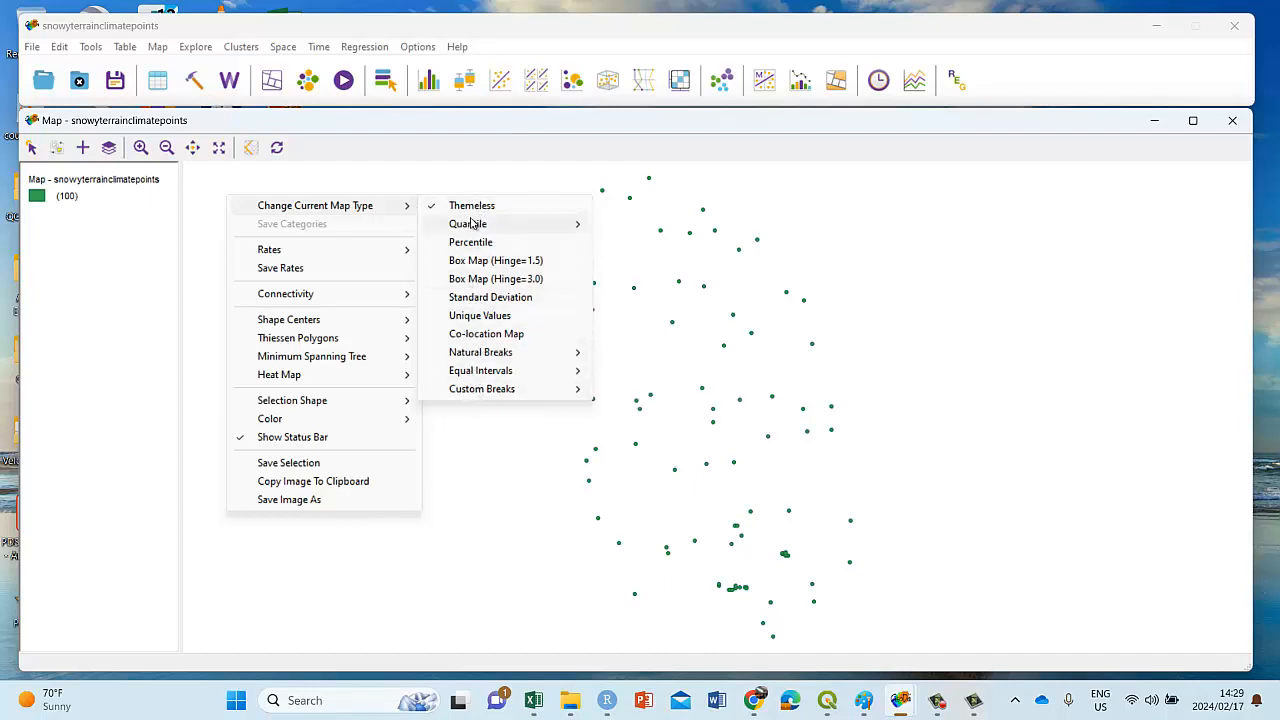
{"action": "mouse_move", "coordinate": [467, 228]}
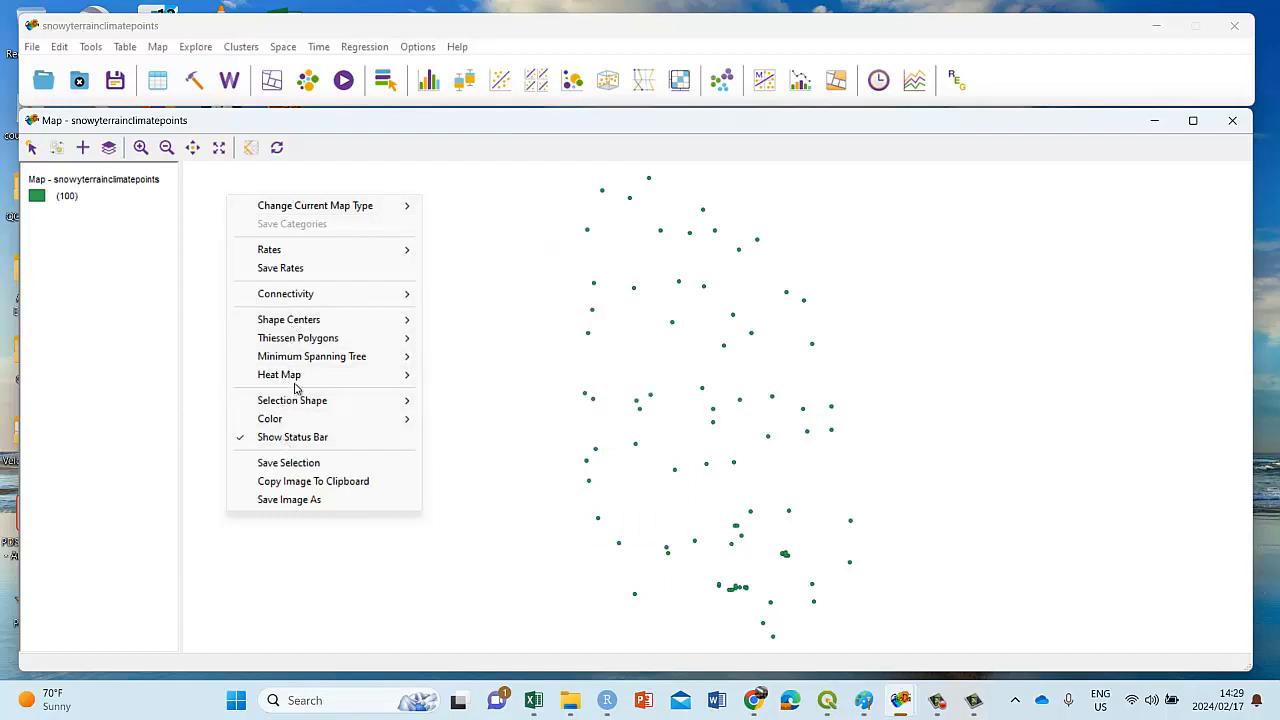
{"action": "mouse_move", "coordinate": [296, 374]}
{"action": "mouse_move", "coordinate": [300, 342]}
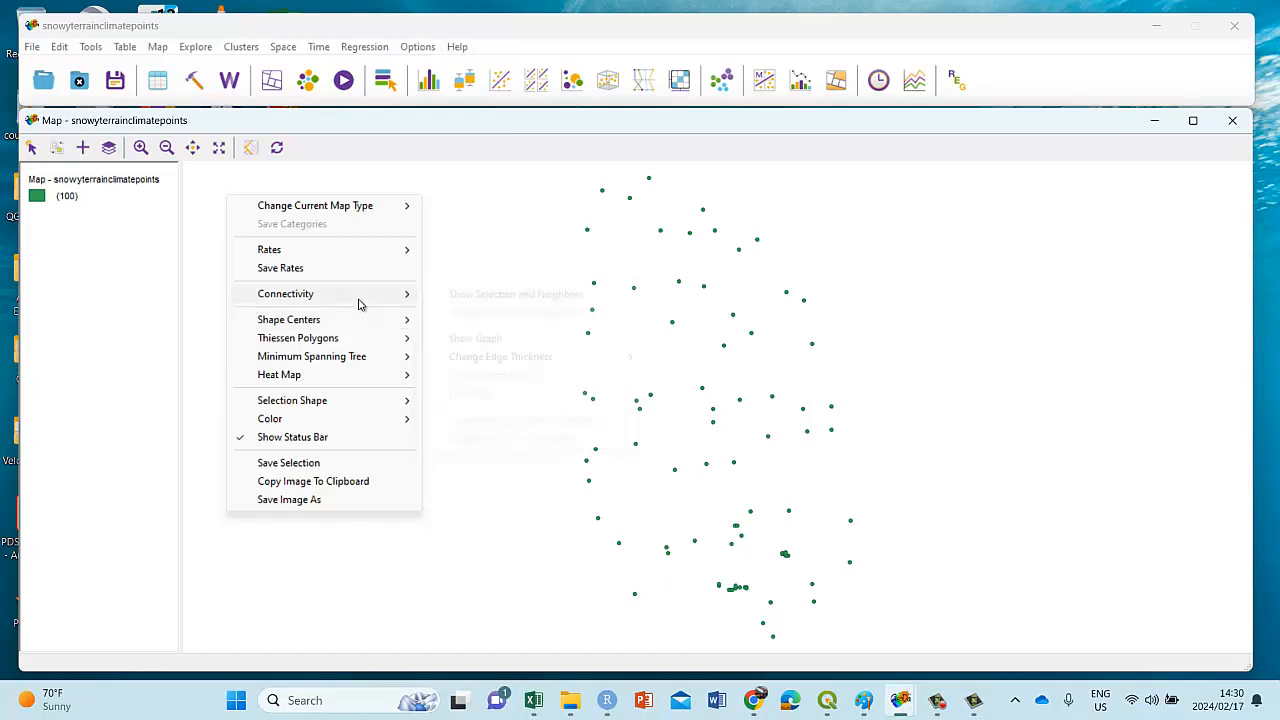
{"action": "mouse_move", "coordinate": [359, 303]}
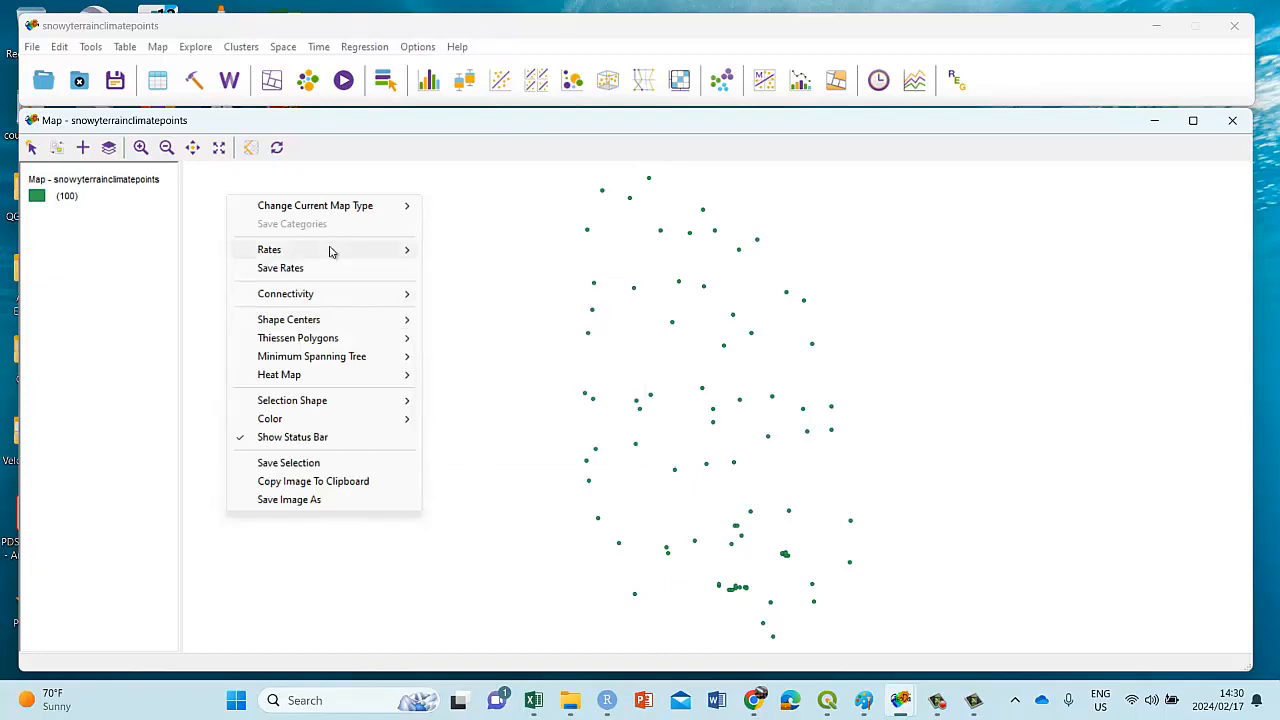
{"action": "mouse_move", "coordinate": [331, 251]}
Step: Change the map type to Natural Breaks with 8 categories, using sn_sum as the variable
{"action": "mouse_move", "coordinate": [334, 206]}
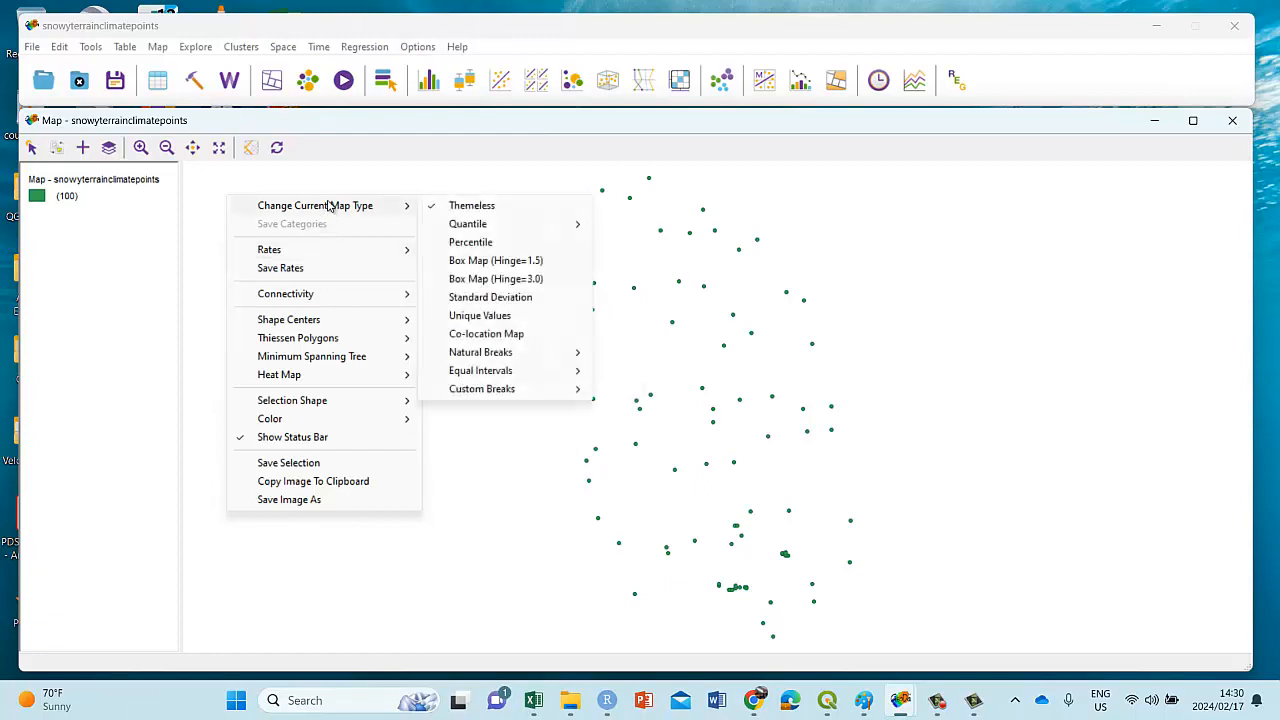
{"action": "mouse_move", "coordinate": [503, 356]}
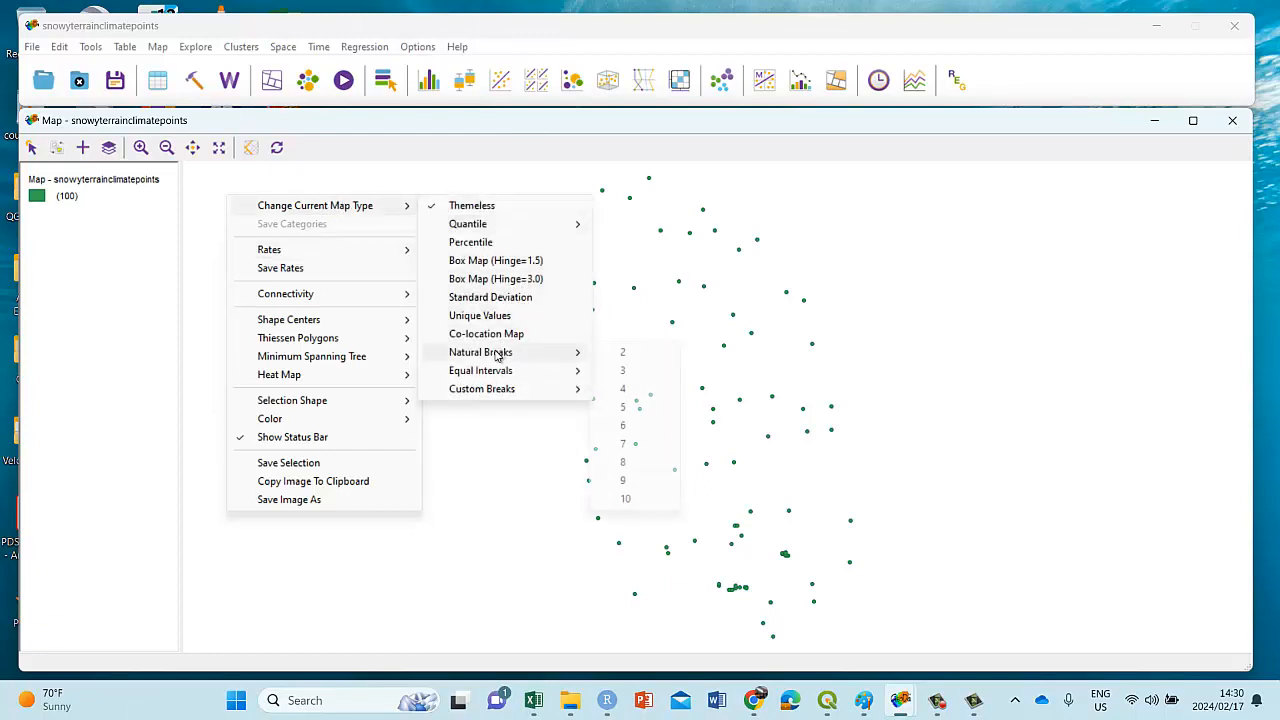
{"action": "left_click", "coordinate": [622, 464]}
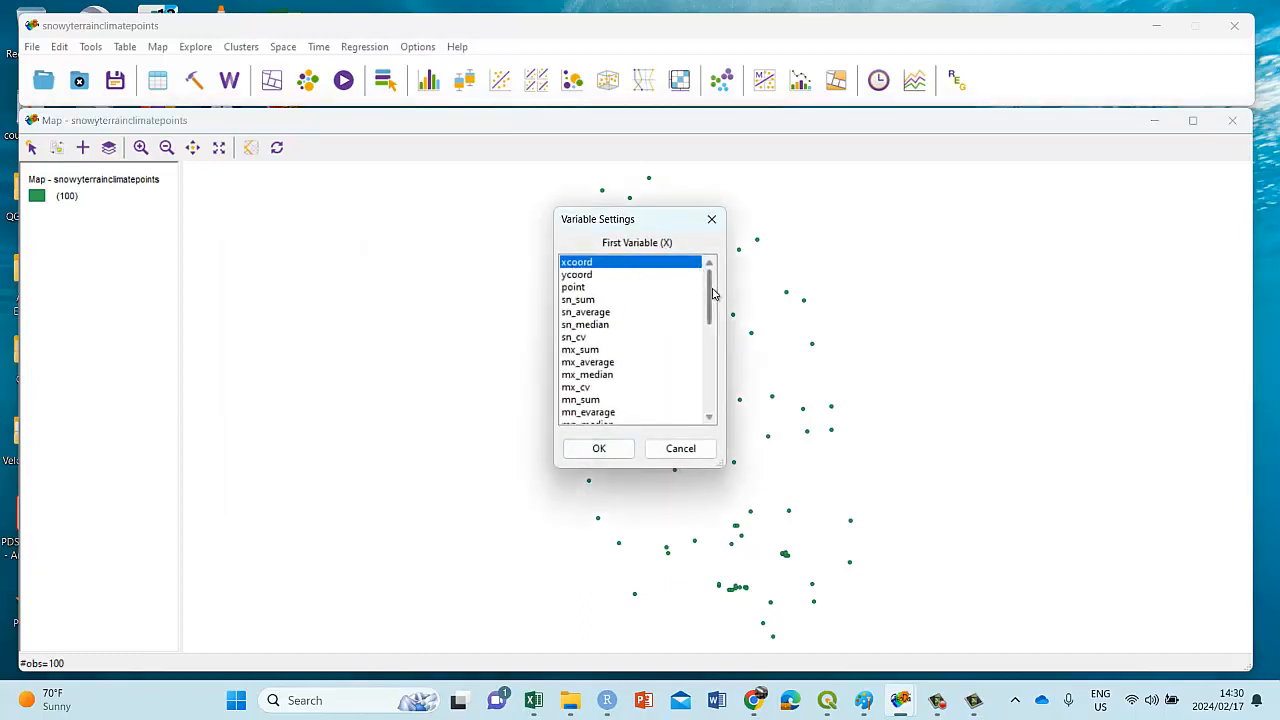
{"action": "scroll", "coordinate": [698, 340], "scroll_direction": "down", "scroll_amount": 3}
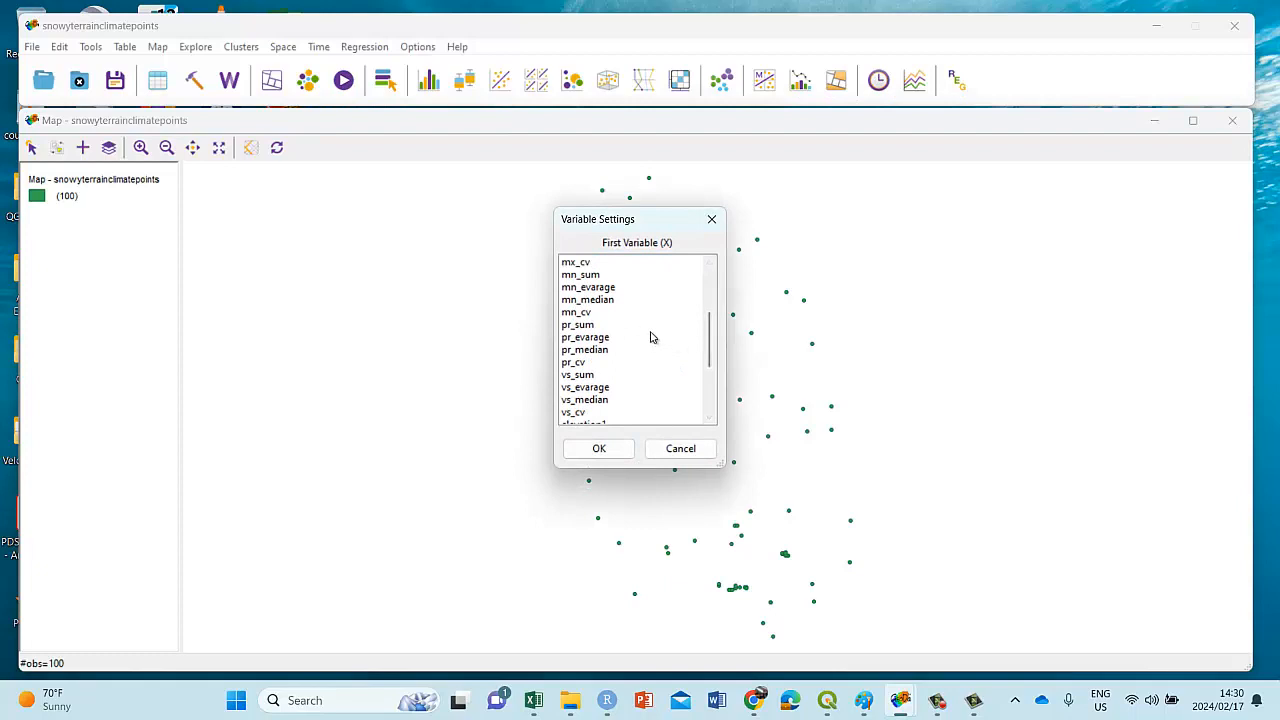
{"action": "scroll", "coordinate": [650, 337], "scroll_direction": "down", "scroll_amount": 1}
{"action": "scroll", "coordinate": [650, 337], "scroll_direction": "up", "scroll_amount": 3}
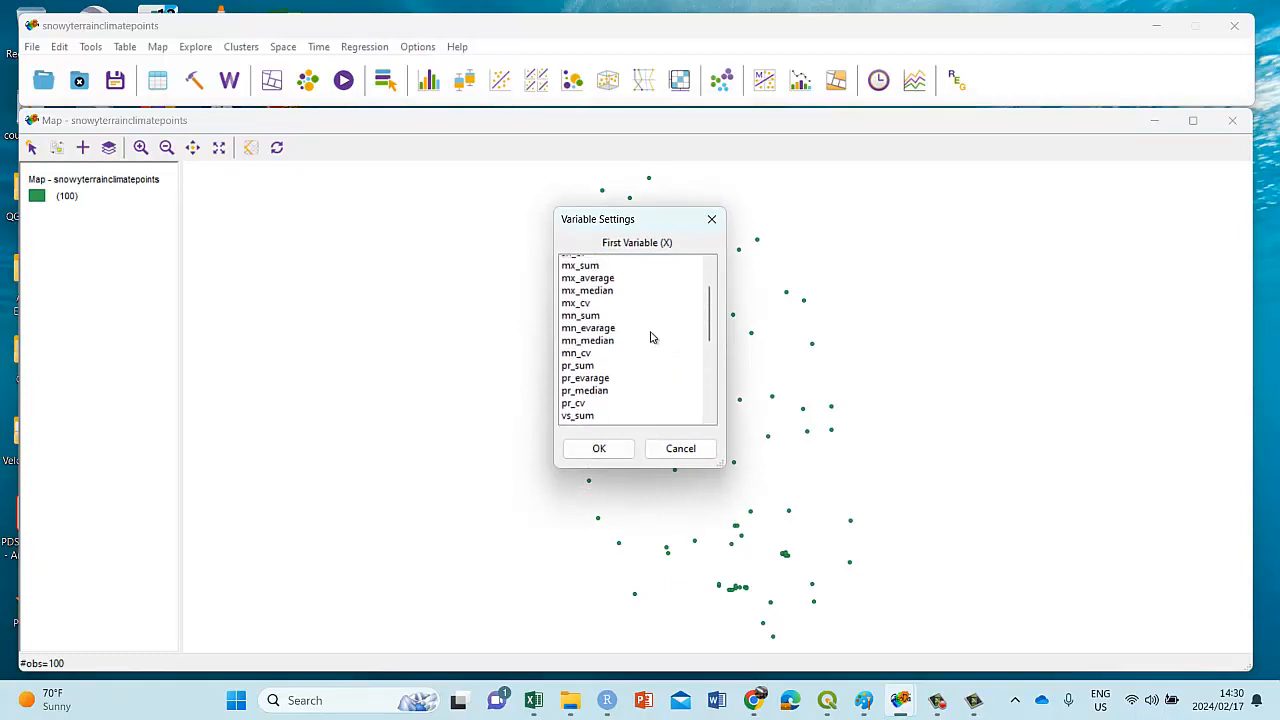
{"action": "scroll", "coordinate": [650, 337], "scroll_direction": "up", "scroll_amount": 1}
{"action": "left_click", "coordinate": [589, 288]}
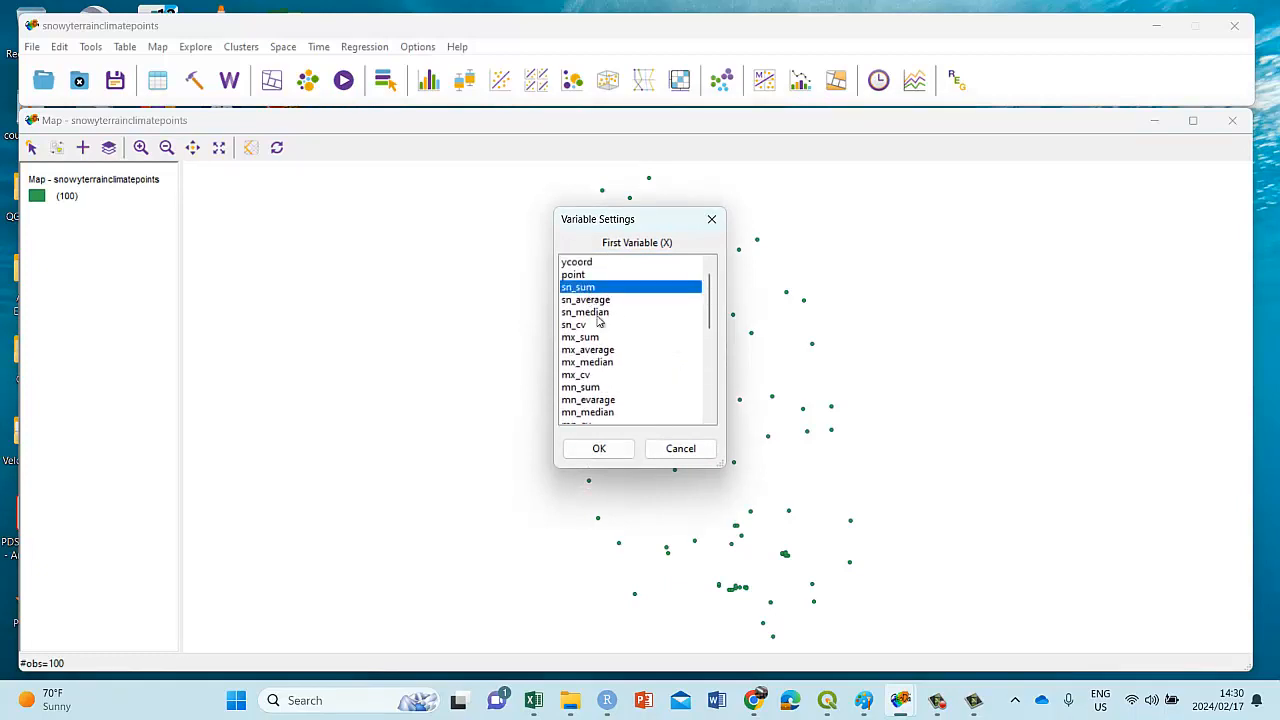
{"action": "left_click", "coordinate": [603, 453]}
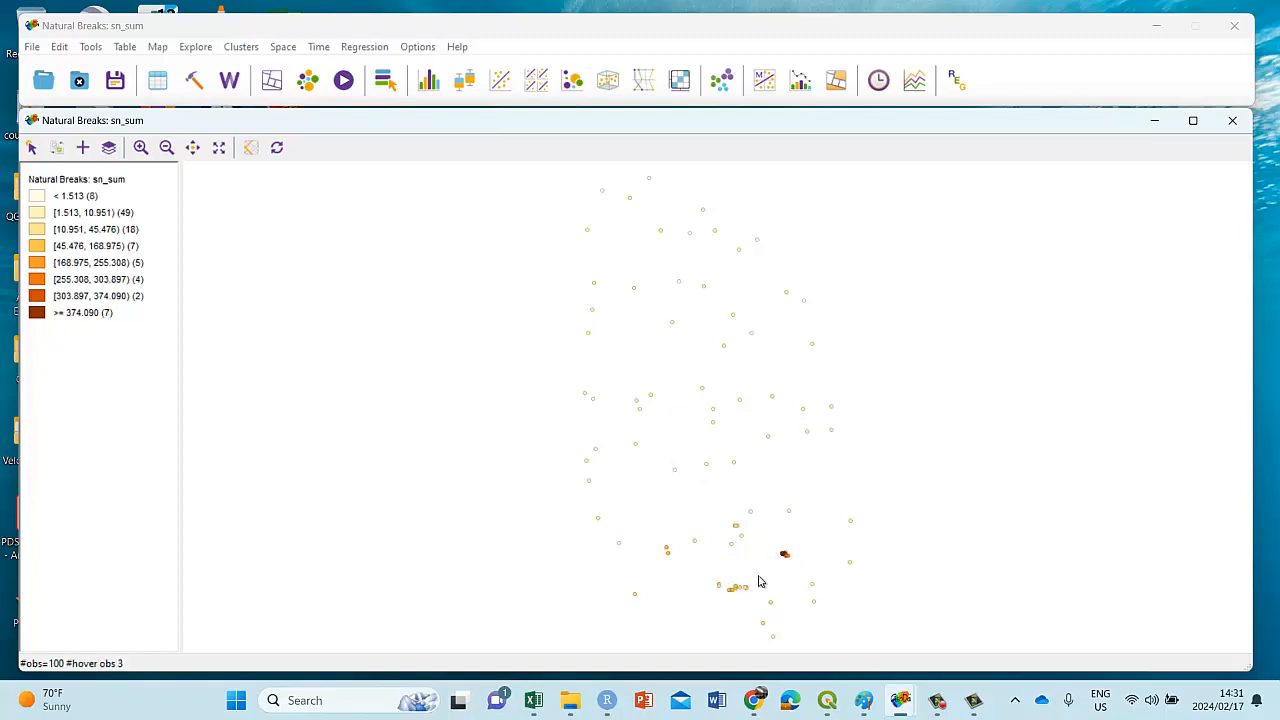
Step: Change the sn_sum map to a Box Map with Hinge=3.0 and widen the legend area to fit its full labels
{"action": "right_click", "coordinate": [304, 222]}
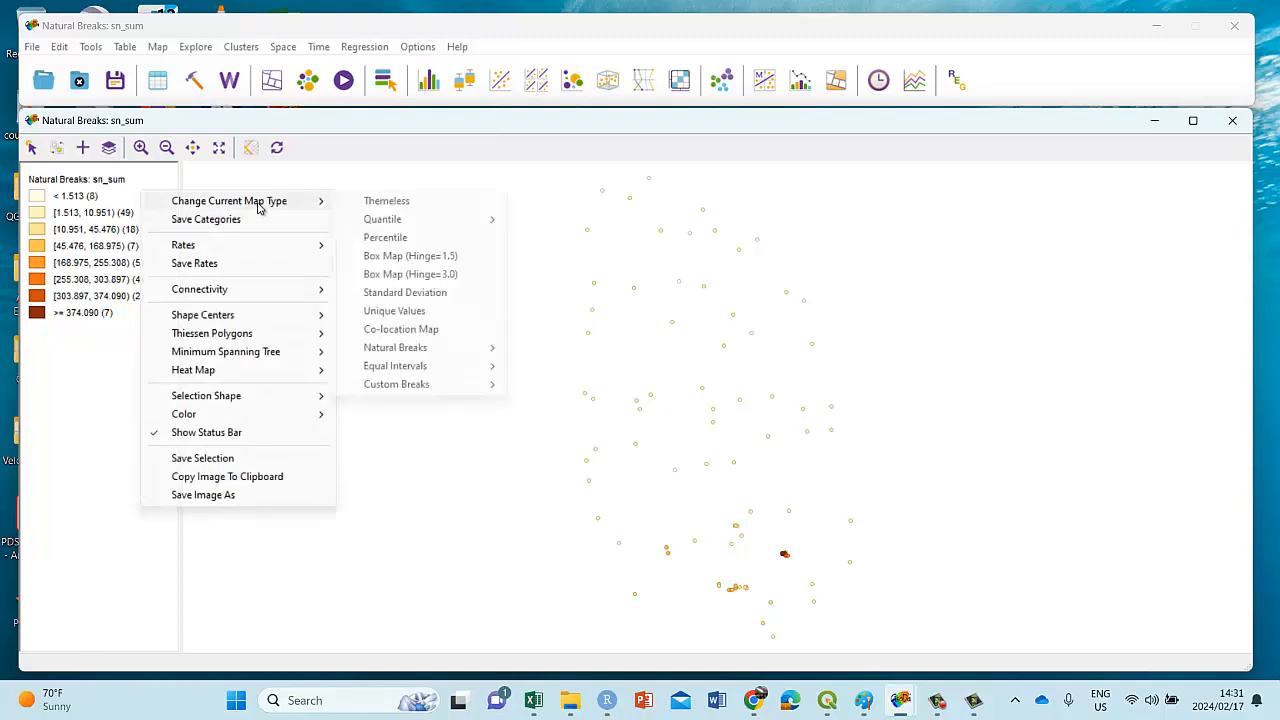
{"action": "right_click", "coordinate": [372, 521]}
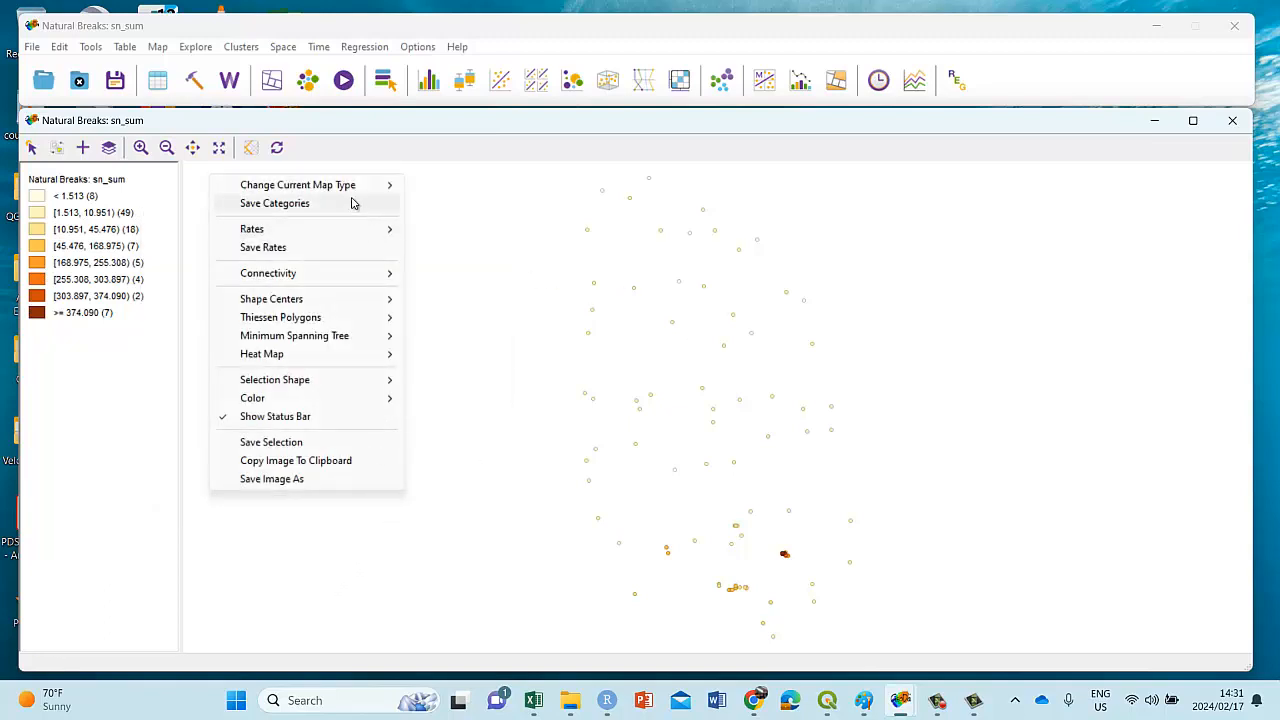
{"action": "mouse_move", "coordinate": [355, 193]}
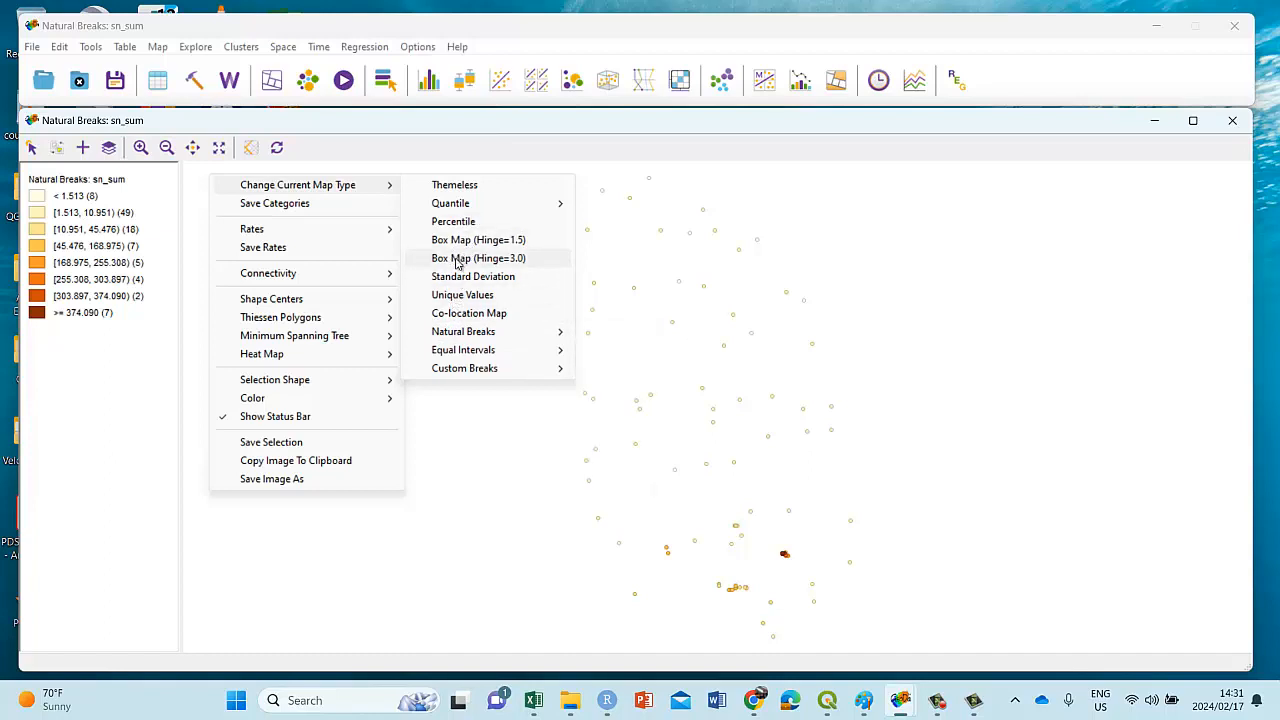
{"action": "left_click", "coordinate": [457, 261]}
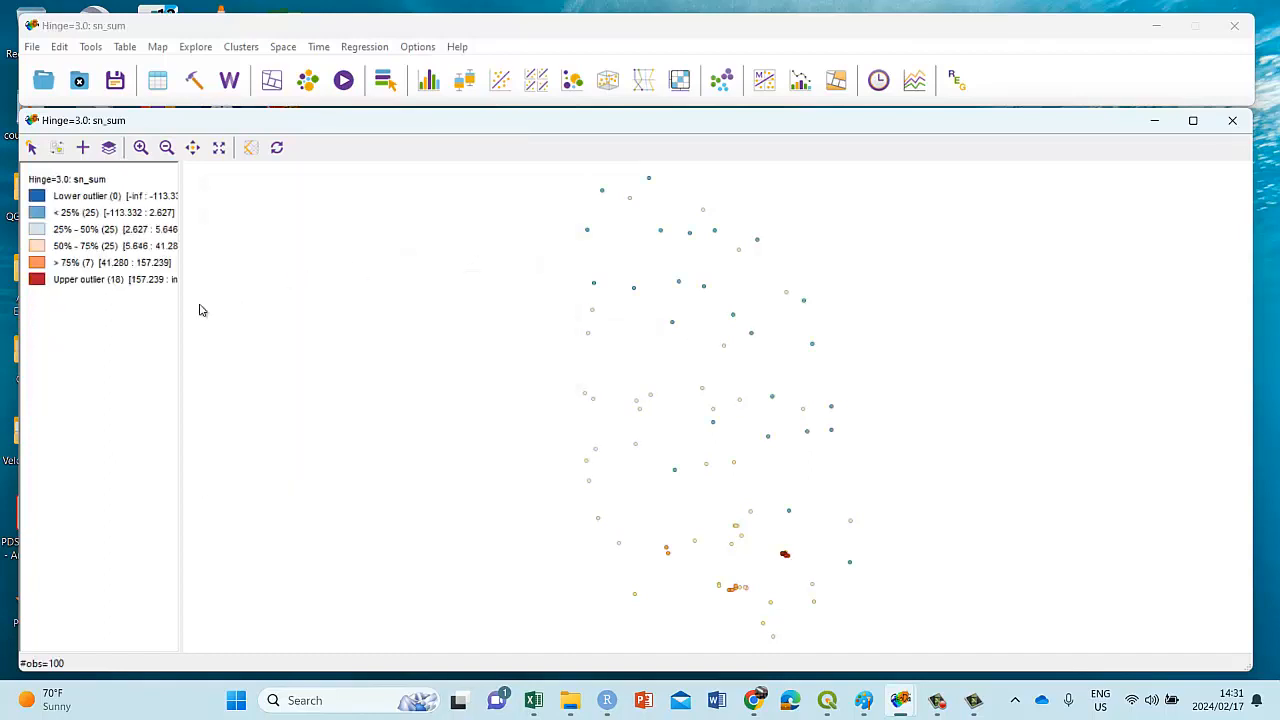
{"action": "left_click_drag", "start_coordinate": [180, 286], "coordinate": [214, 289]}
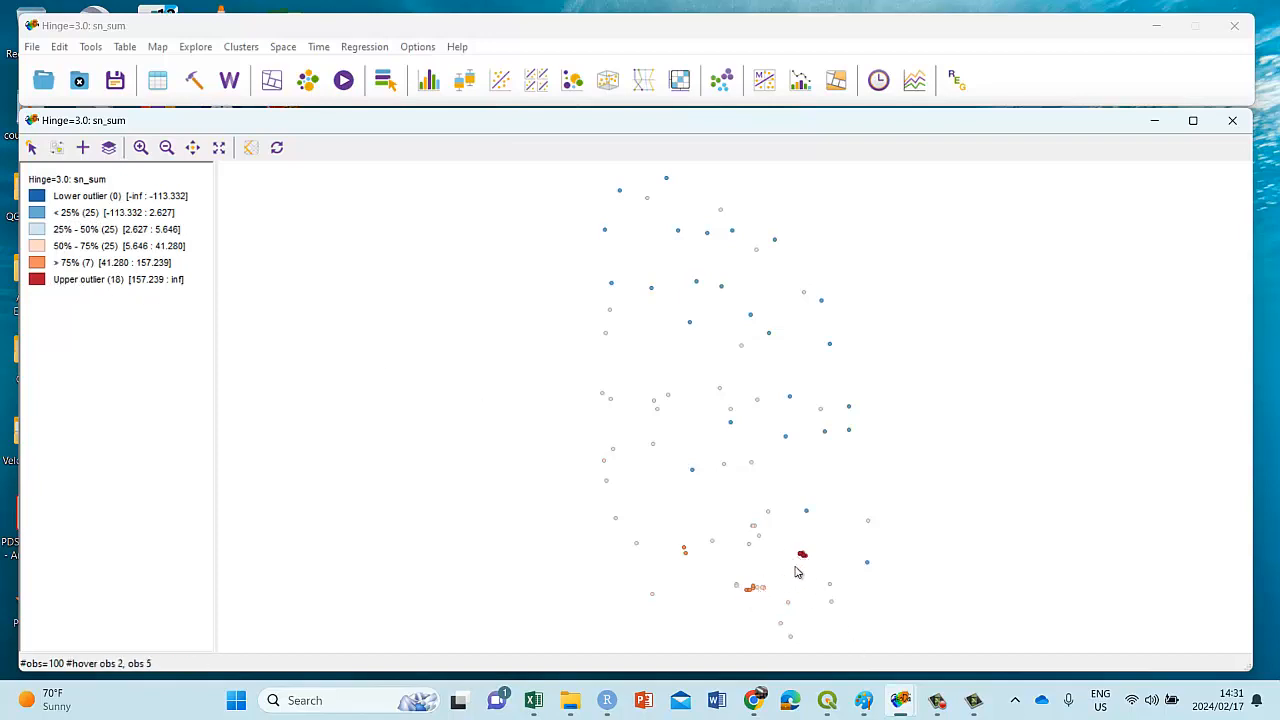
Step: Examine the box map's Save Categories settings, legend options and map options without applying any of them
{"action": "right_click", "coordinate": [331, 218]}
{"action": "left_click", "coordinate": [318, 220]}
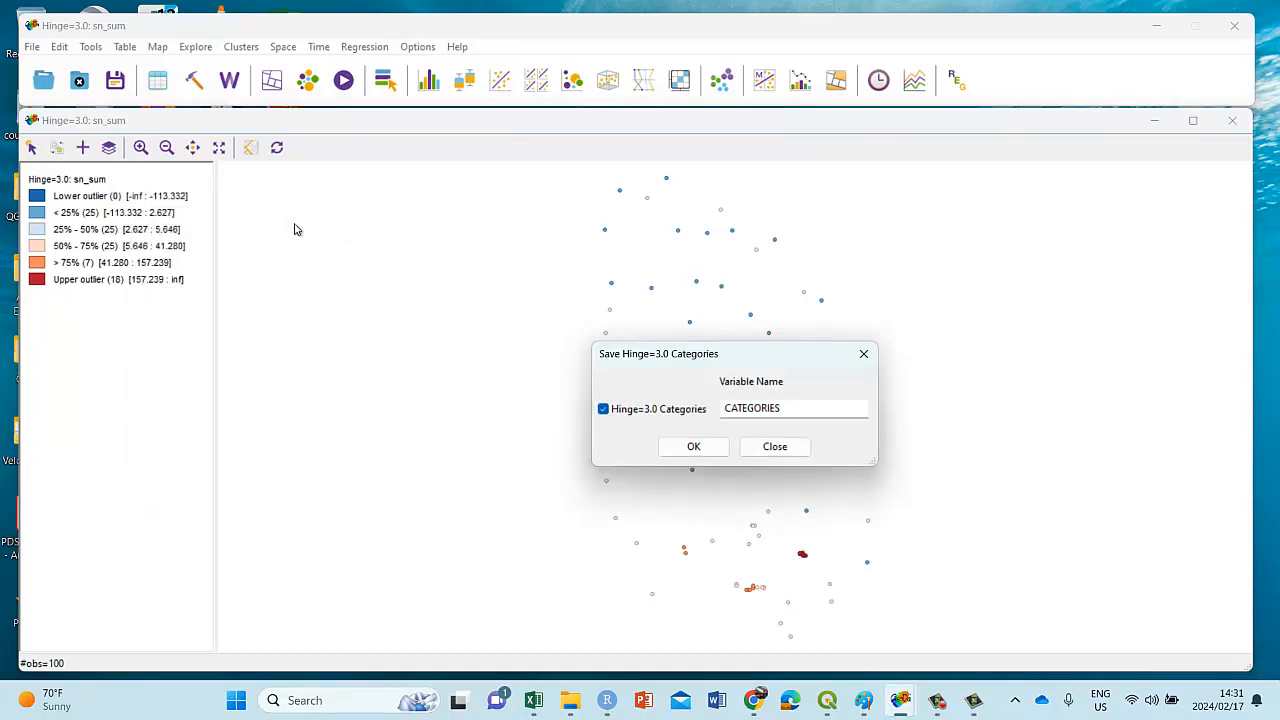
{"action": "left_click", "coordinate": [774, 446]}
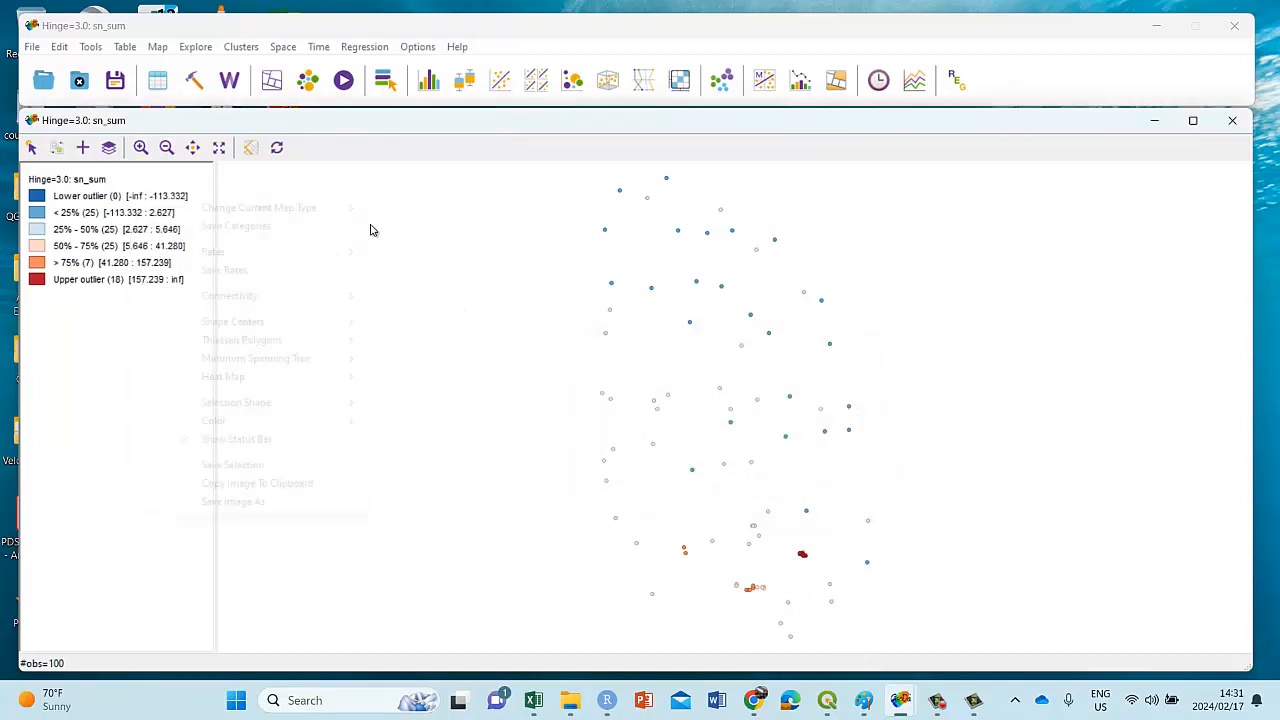
{"action": "right_click", "coordinate": [368, 228]}
{"action": "left_click", "coordinate": [83, 360]}
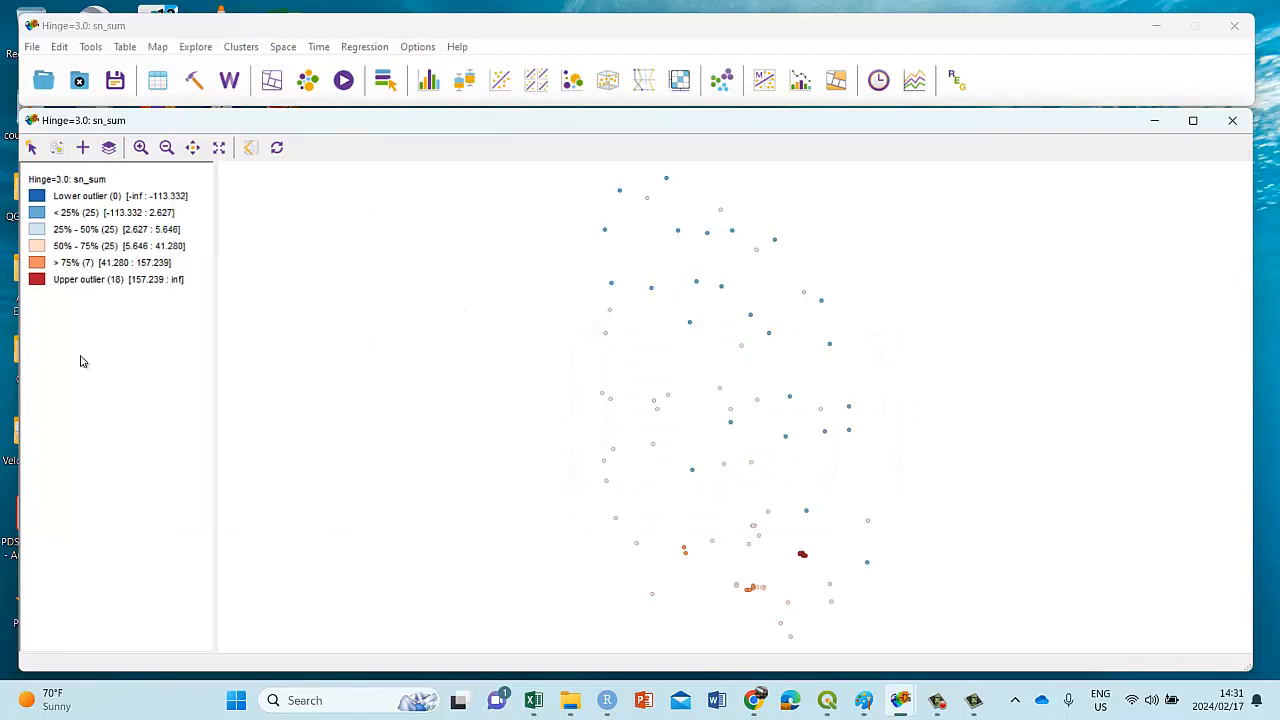
{"action": "right_click", "coordinate": [83, 361]}
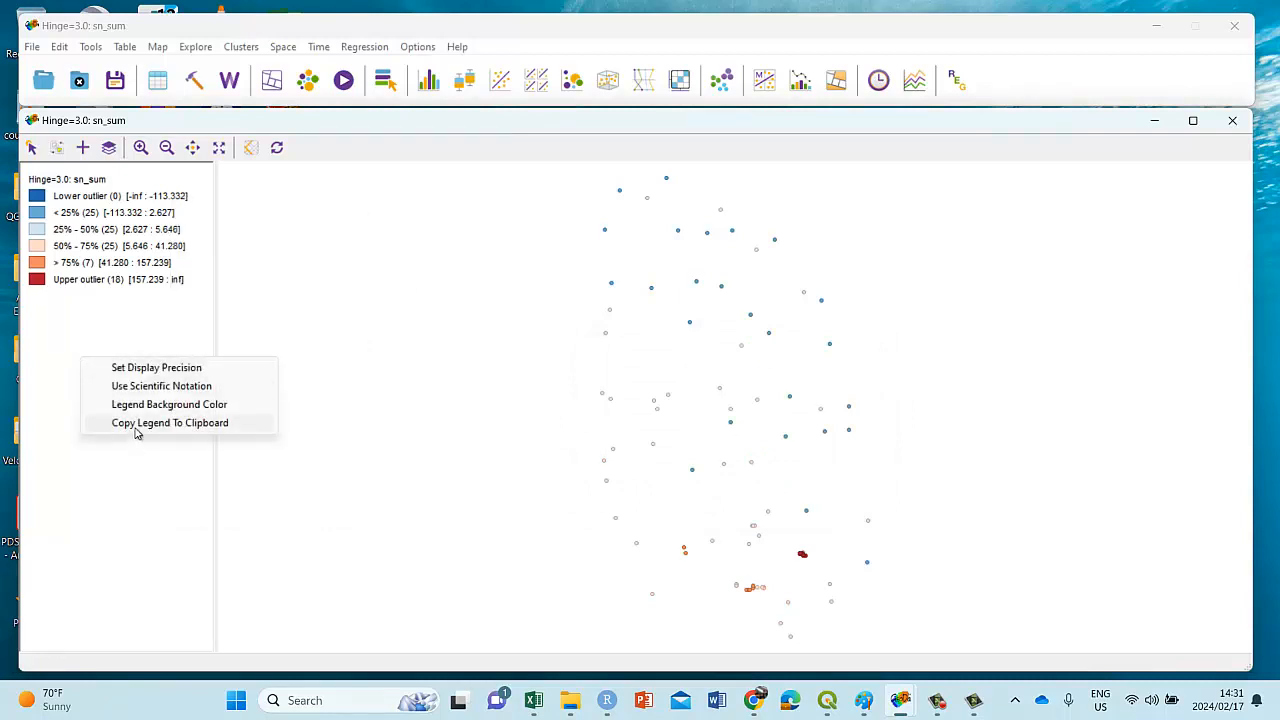
{"action": "right_click", "coordinate": [397, 366]}
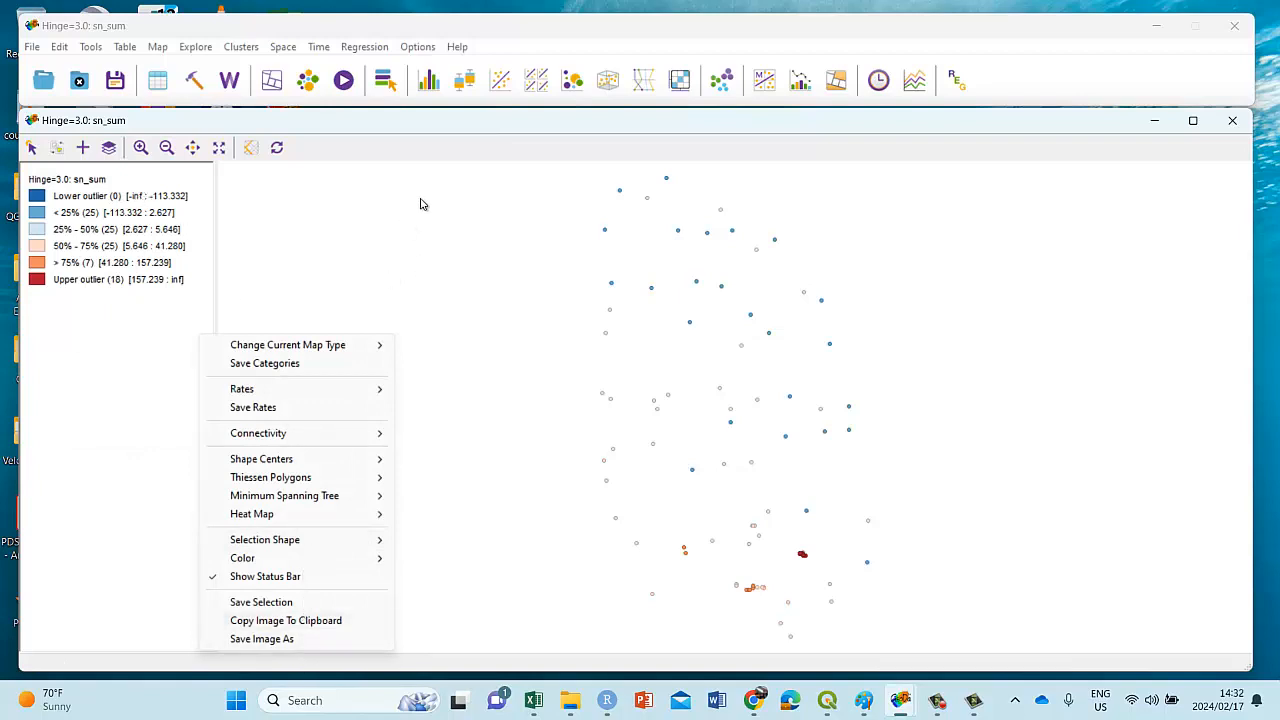
{"action": "right_click", "coordinate": [296, 209]}
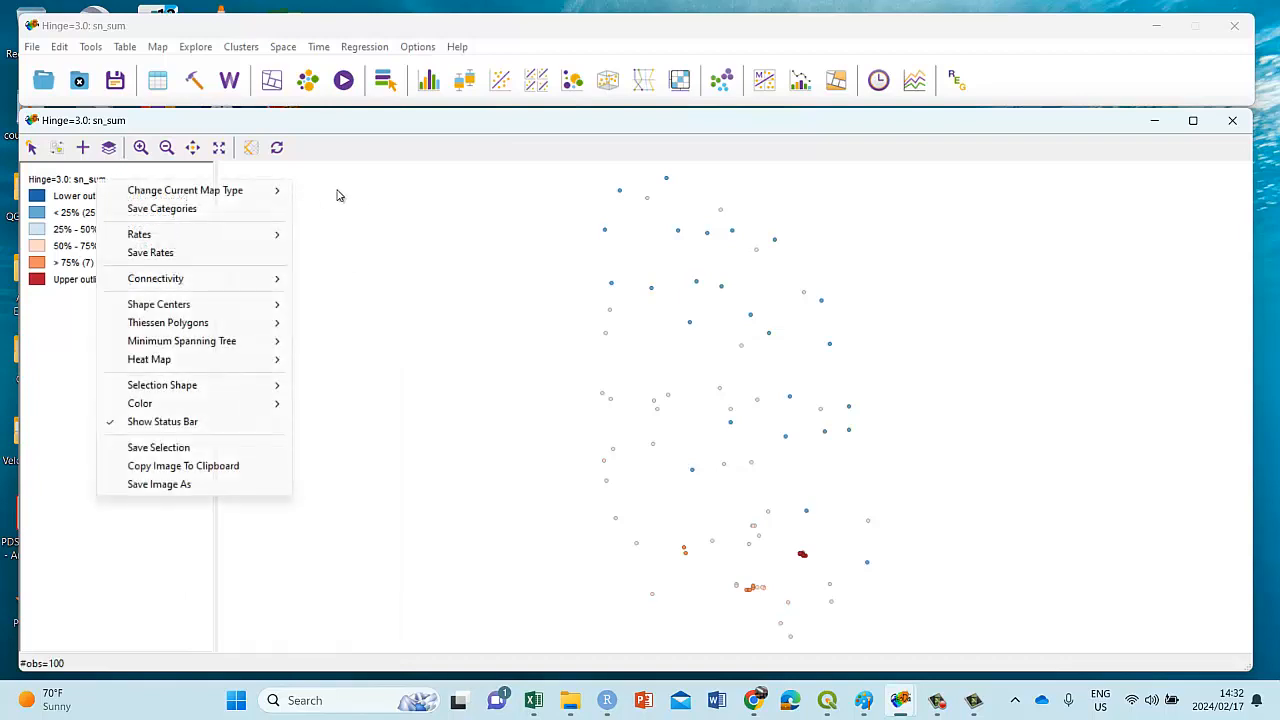
{"action": "left_click", "coordinate": [364, 204]}
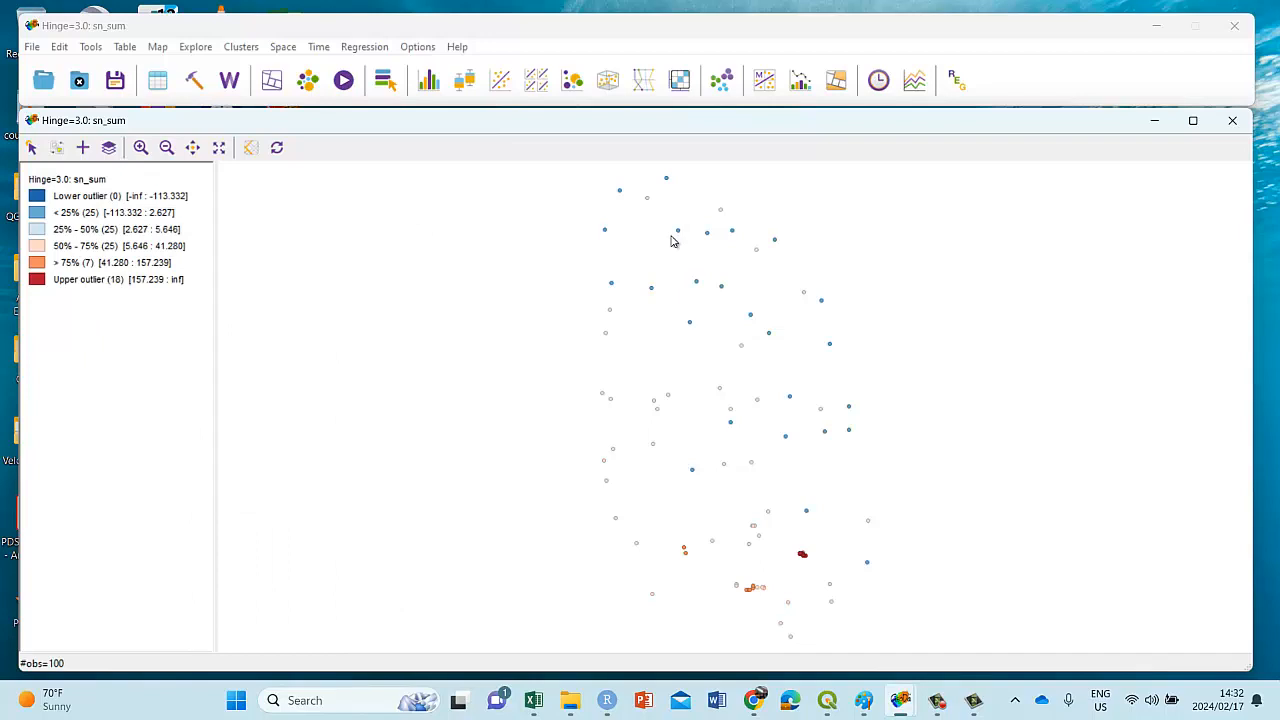
Step: Try to show the selection and its neighbors on the box map with the Connectivity option
{"action": "right_click", "coordinate": [342, 237]}
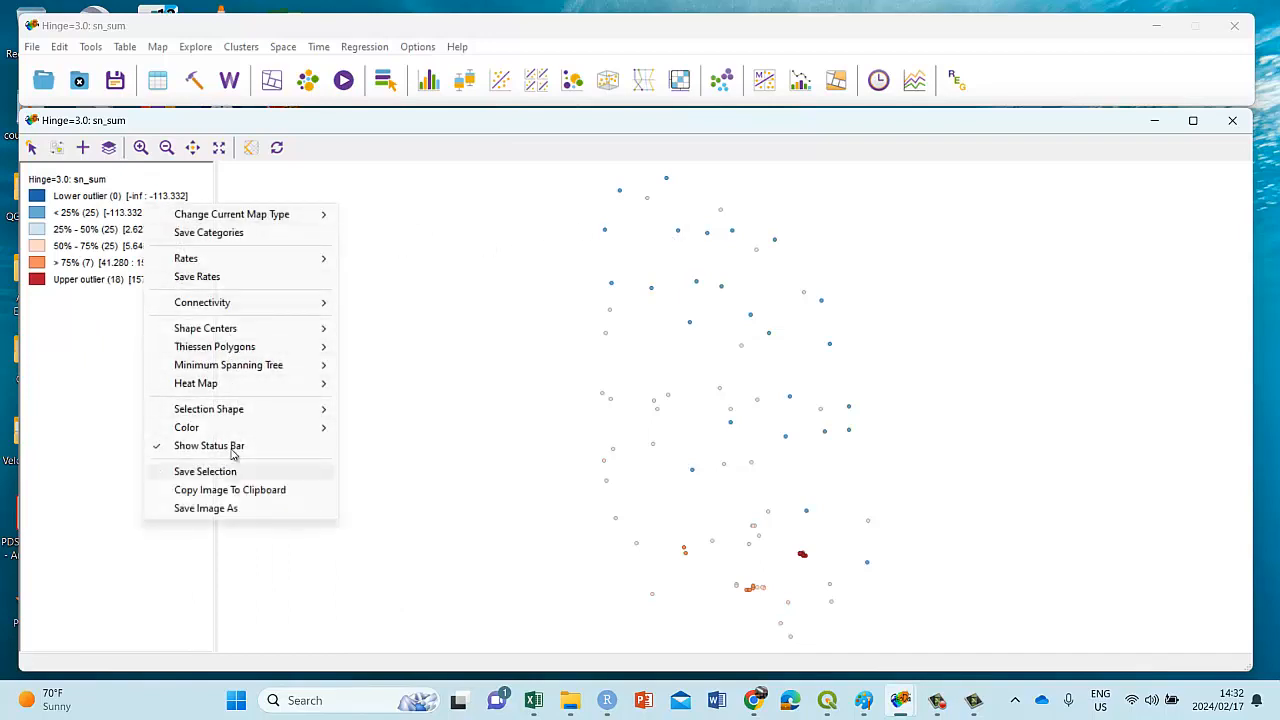
{"action": "mouse_move", "coordinate": [256, 305]}
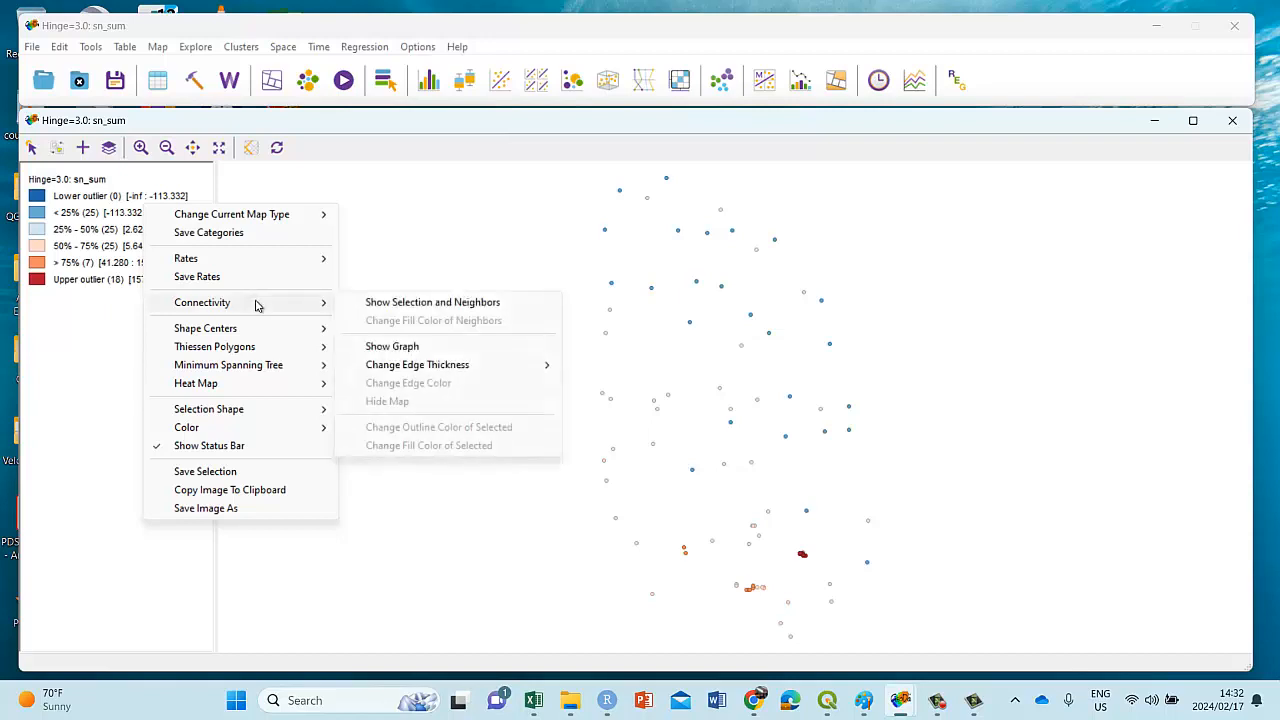
{"action": "left_click", "coordinate": [405, 300]}
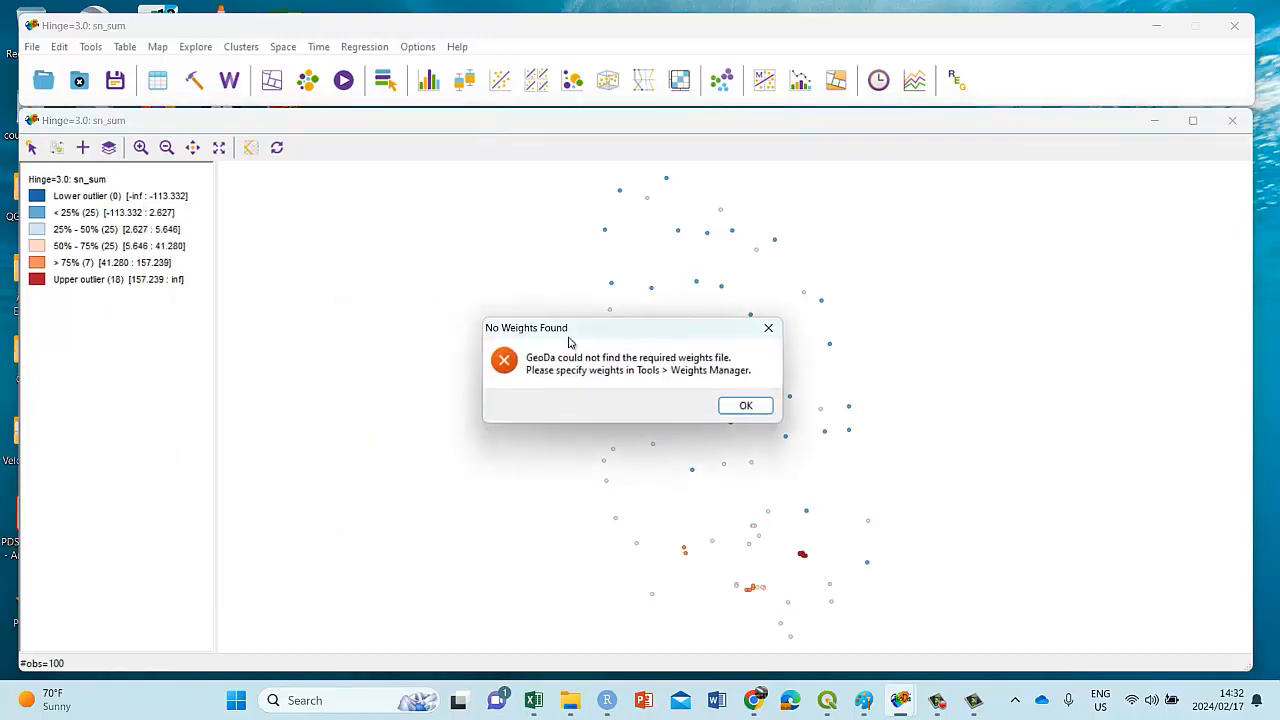
{"action": "left_click", "coordinate": [752, 407]}
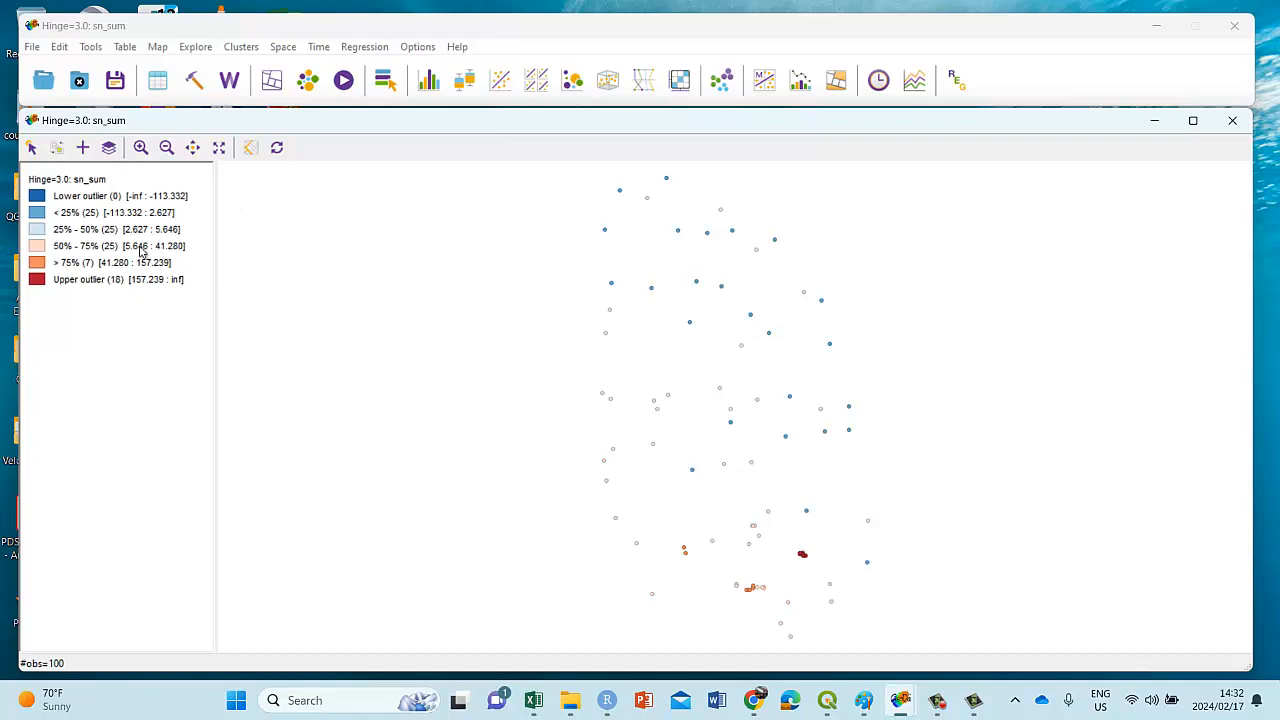
Step: Examine the event and base variable settings for an Excess Risk rate map, and leave them without creating the map
{"action": "right_click", "coordinate": [303, 204]}
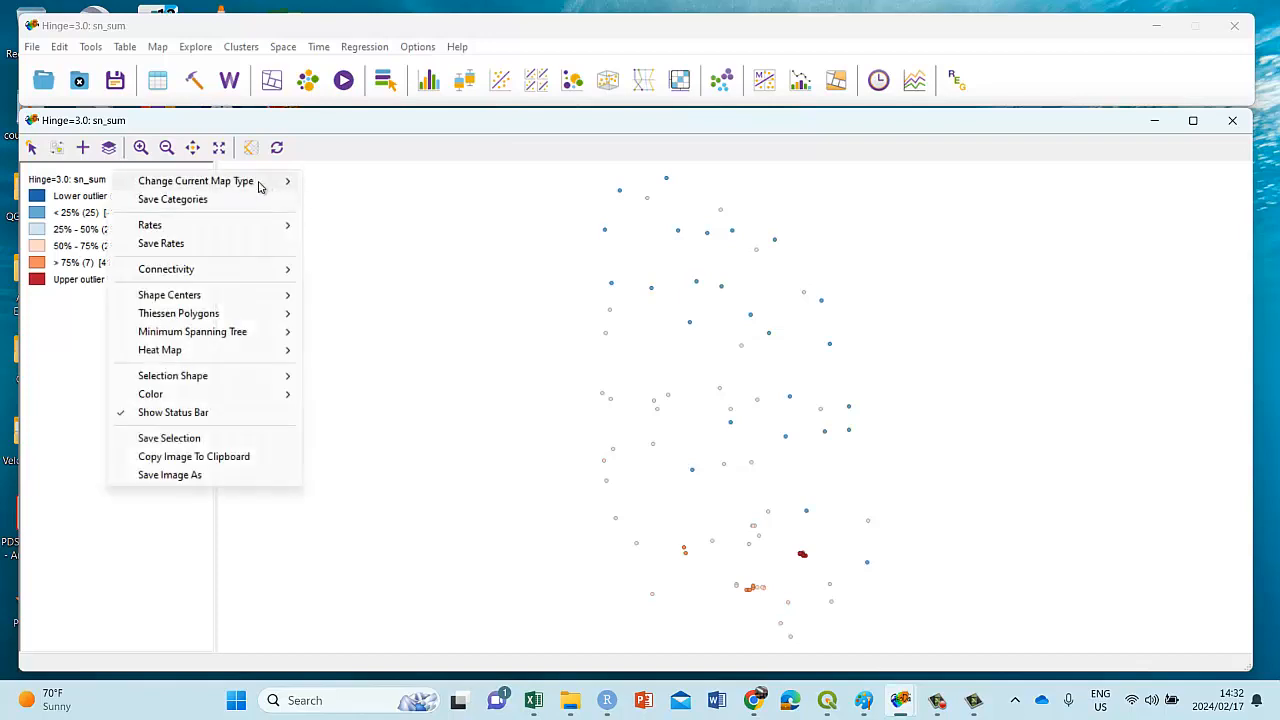
{"action": "mouse_move", "coordinate": [214, 229]}
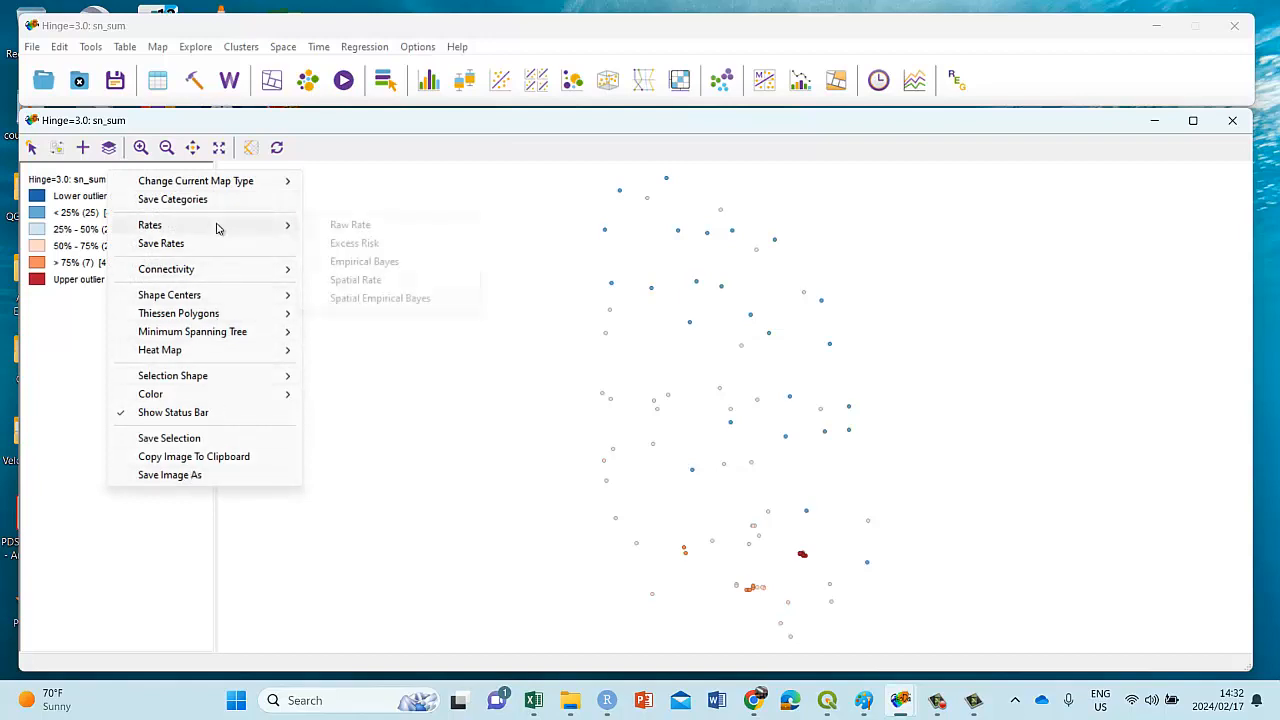
{"action": "left_click", "coordinate": [354, 243]}
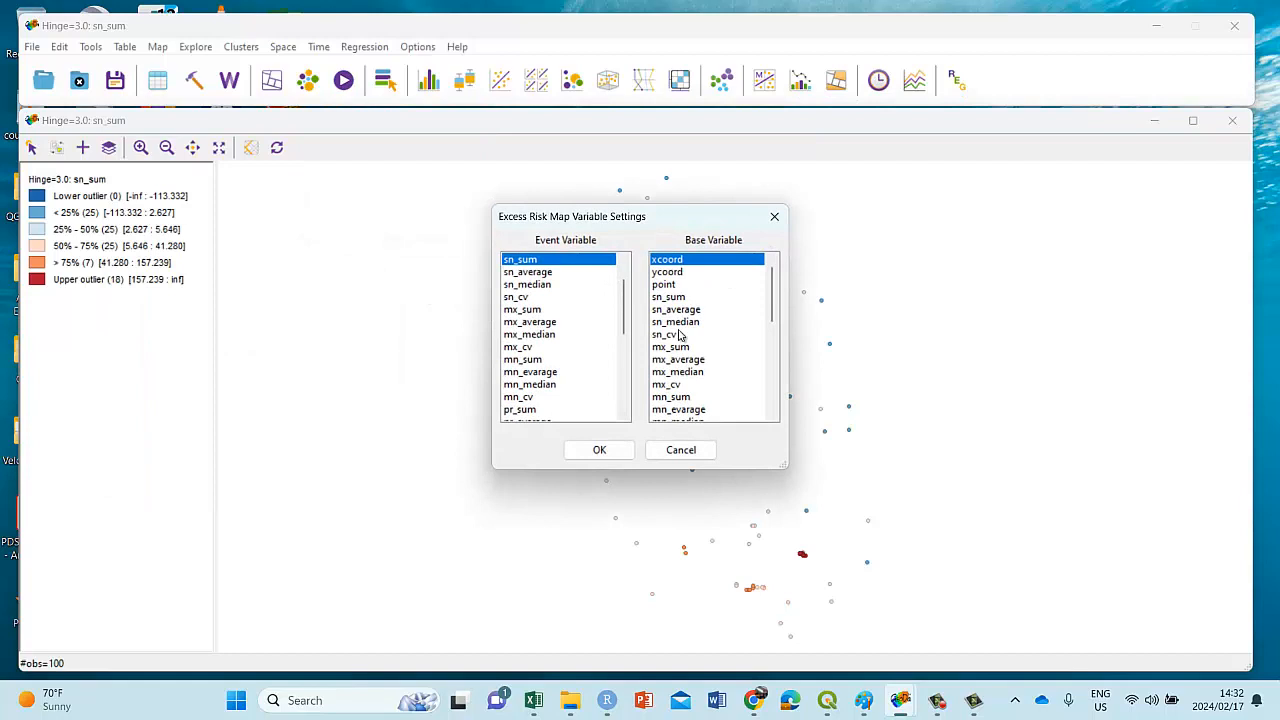
{"action": "left_click", "coordinate": [684, 452]}
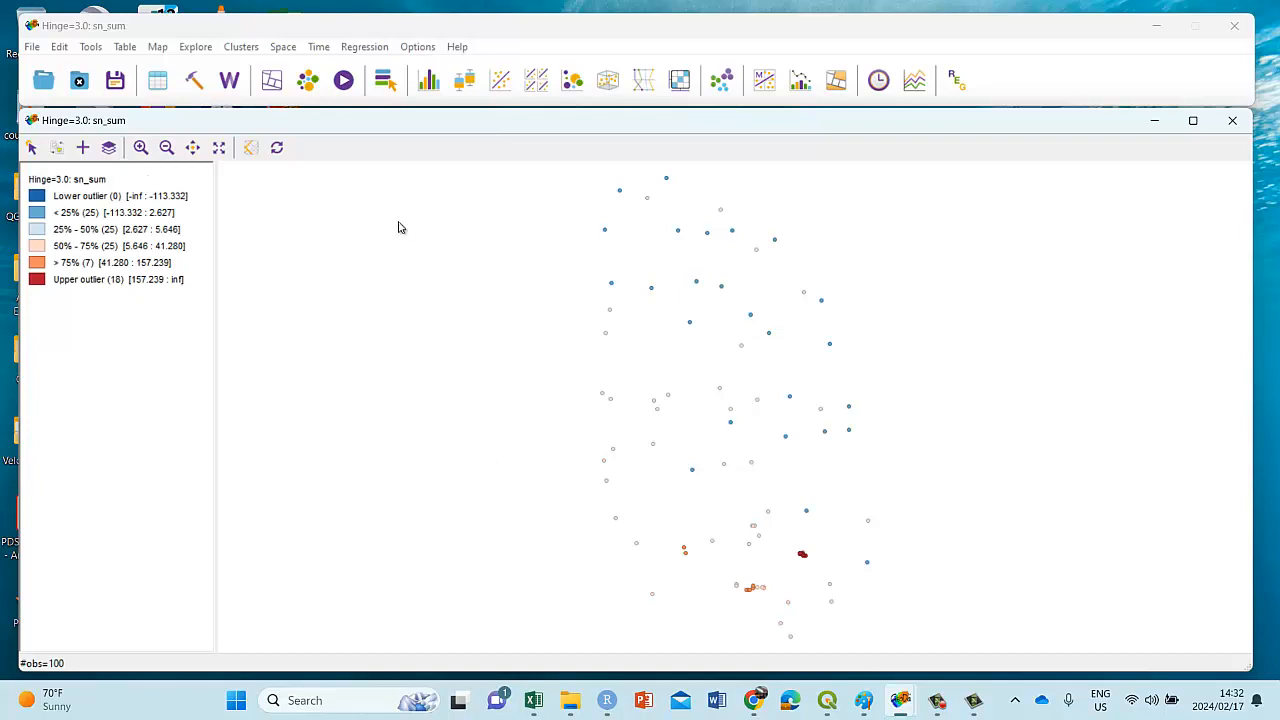
{"action": "right_click", "coordinate": [263, 224]}
{"action": "left_click", "coordinate": [289, 229]}
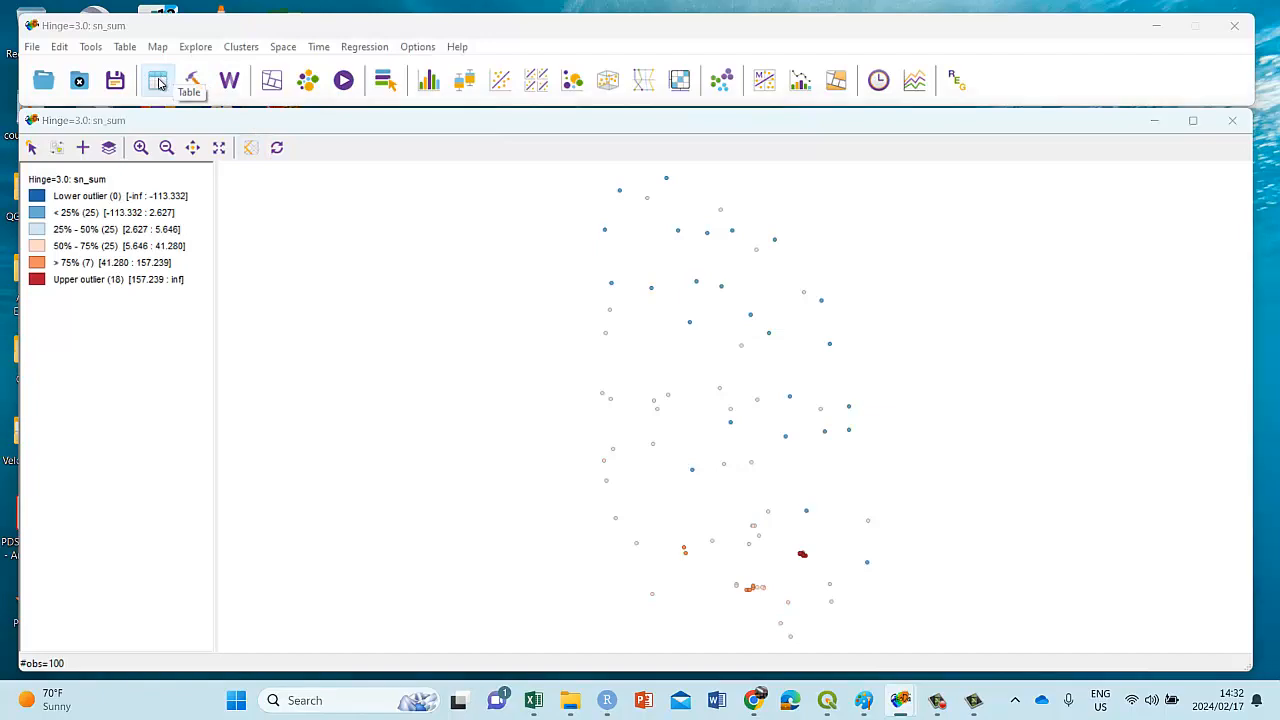
Step: Open the snowyterrainclimatepoints attribute table and look through its columns from the coordinates to the elevation, hillshade, aspect and terrain fields
{"action": "left_click", "coordinate": [158, 82]}
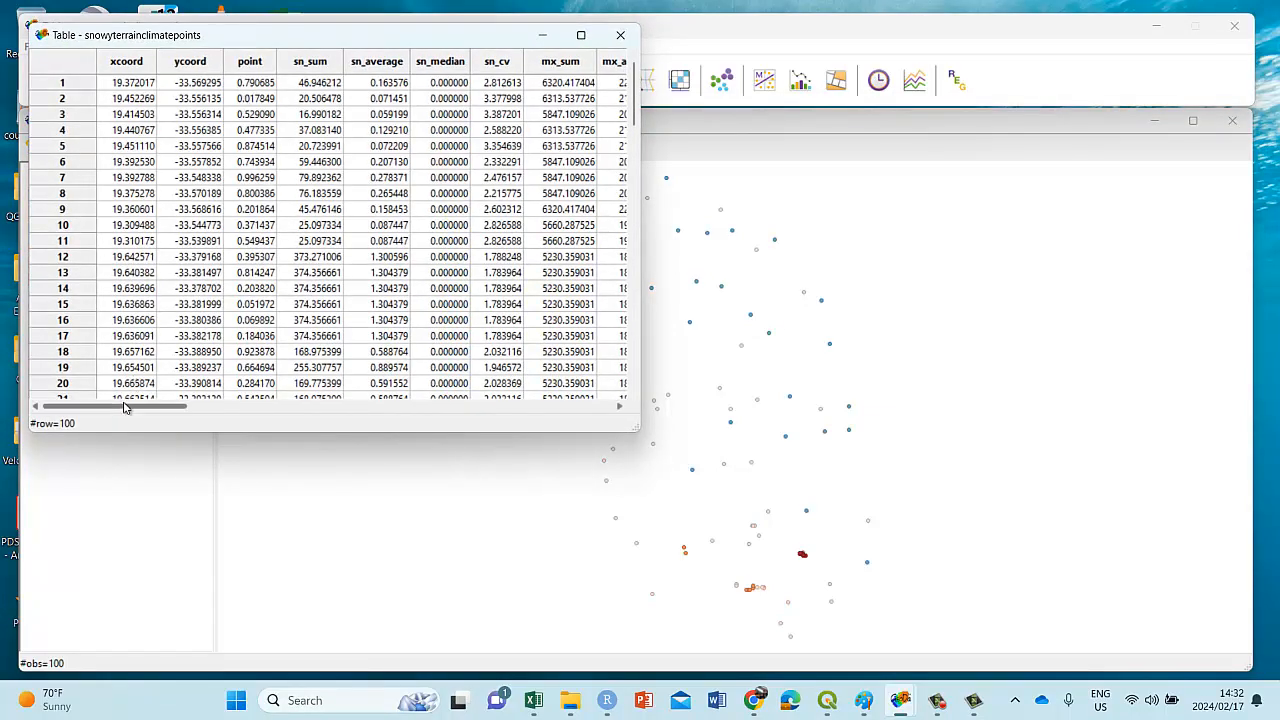
{"action": "left_click_drag", "start_coordinate": [130, 405], "coordinate": [158, 406]}
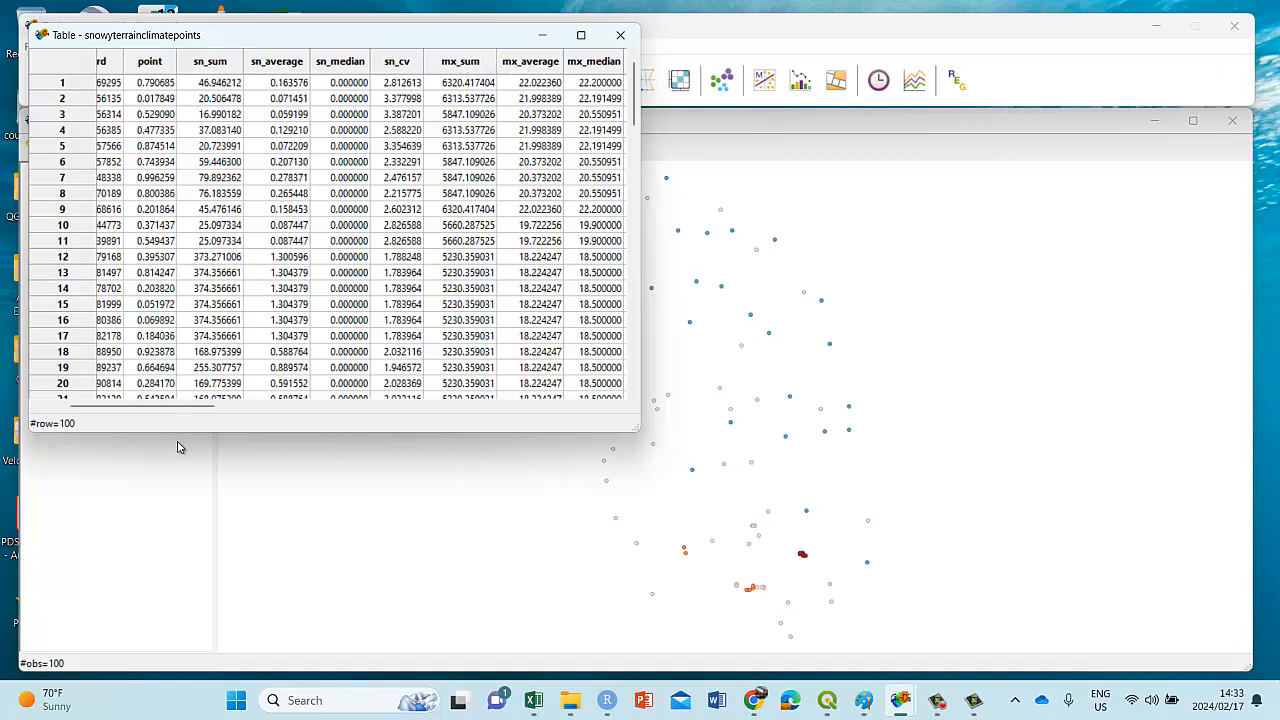
{"action": "left_click_drag", "start_coordinate": [176, 406], "coordinate": [480, 370]}
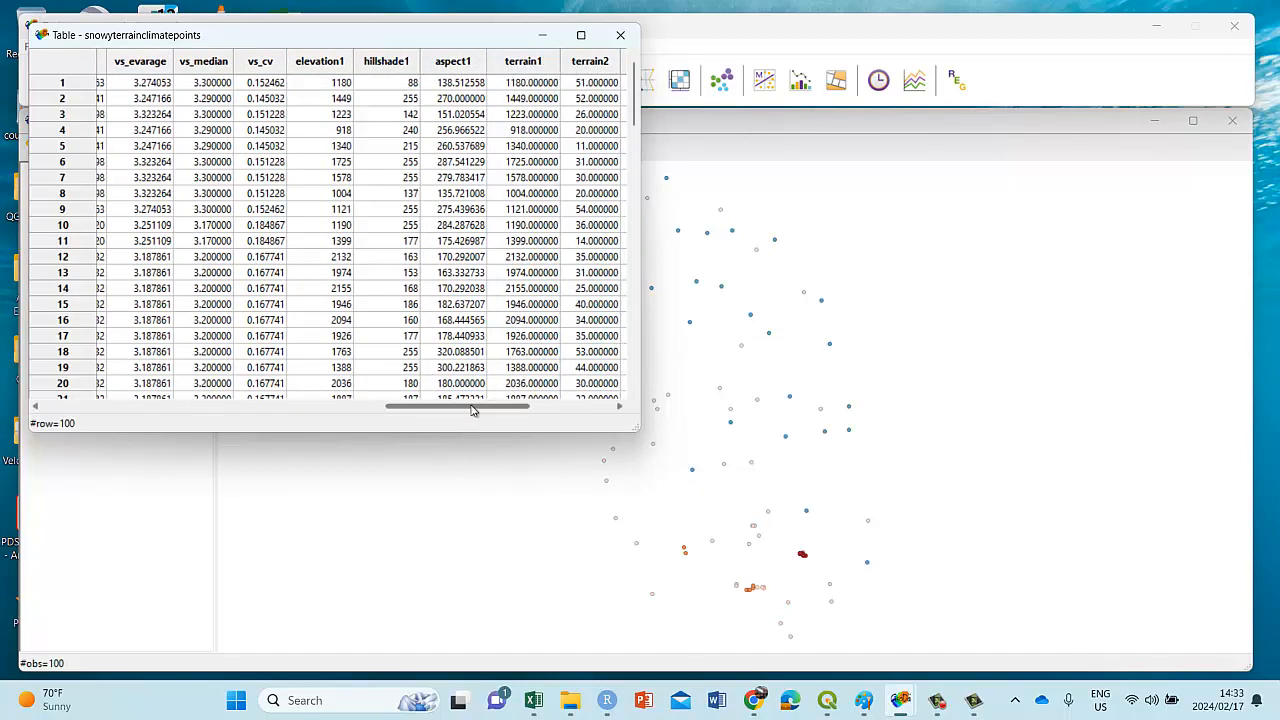
Step: Look back at the sn_sum to mx_cv columns of the attribute table and close the table
{"action": "left_click_drag", "start_coordinate": [472, 409], "coordinate": [231, 409]}
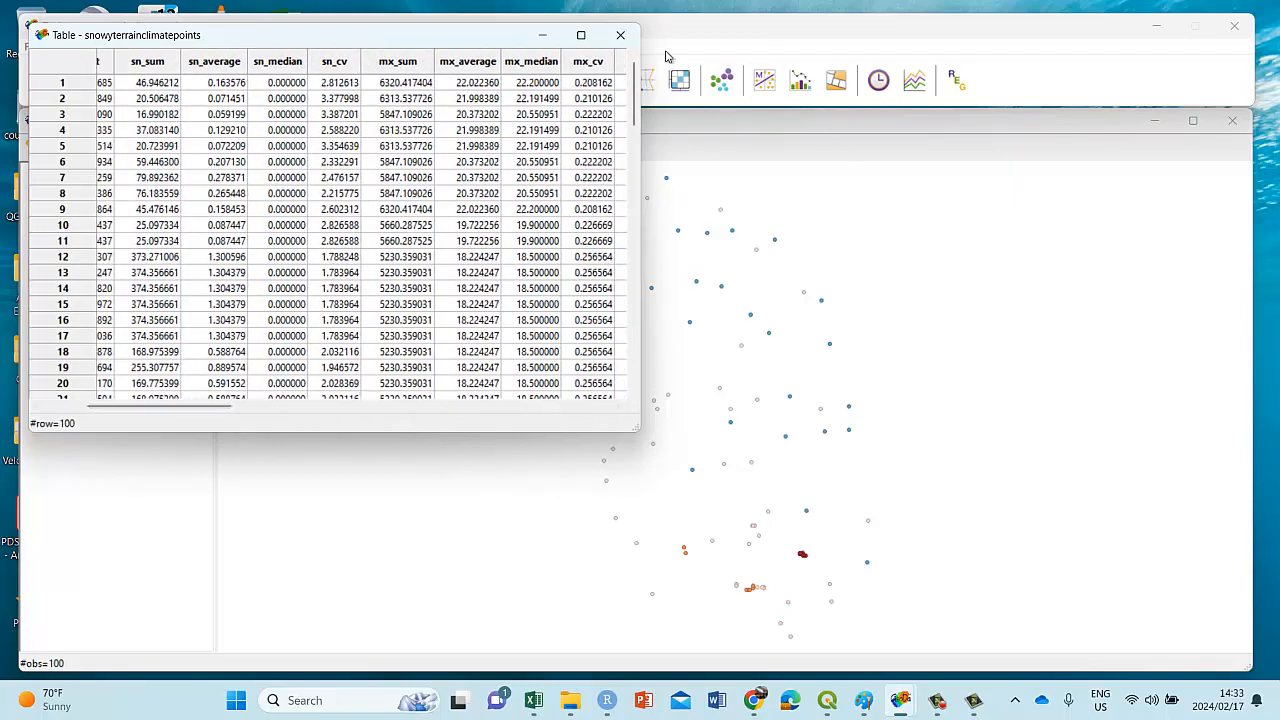
{"action": "left_click", "coordinate": [622, 38]}
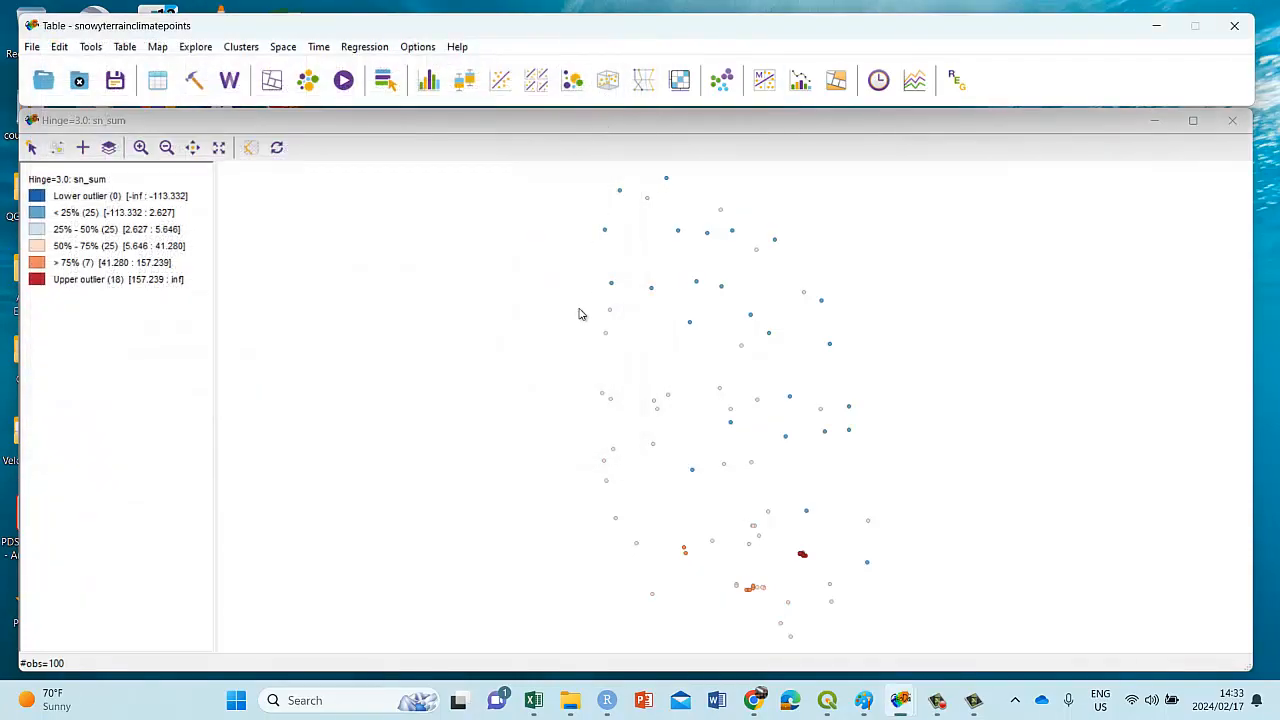
Step: Start a new spatial weights file in the Weights Manager and add POLY_ID as its ID variable
{"action": "left_click", "coordinate": [230, 84]}
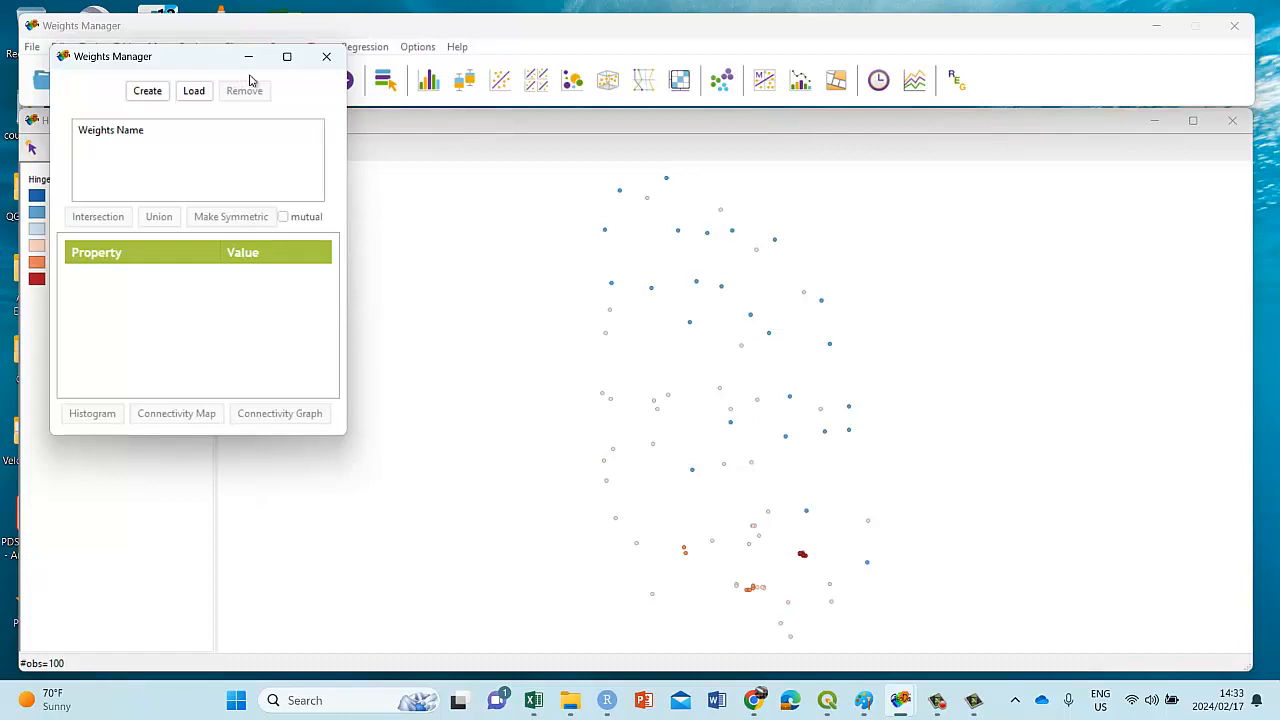
{"action": "left_click", "coordinate": [326, 56]}
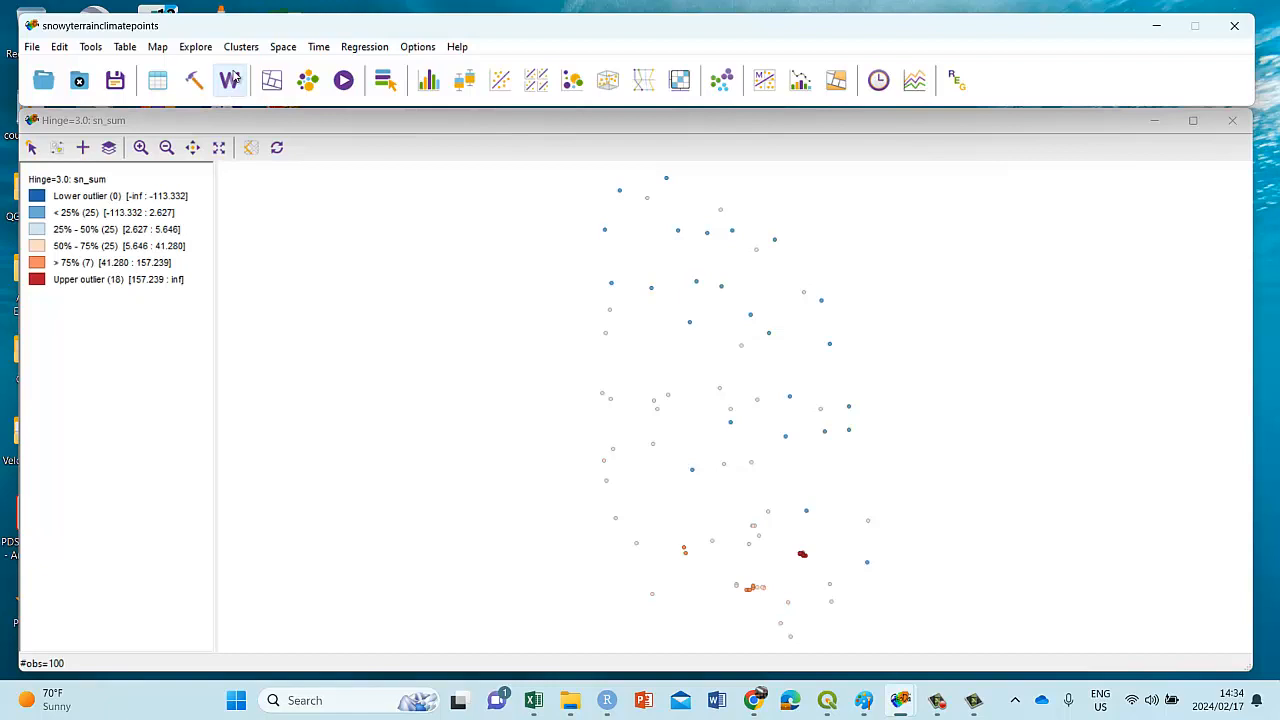
{"action": "left_click", "coordinate": [229, 84]}
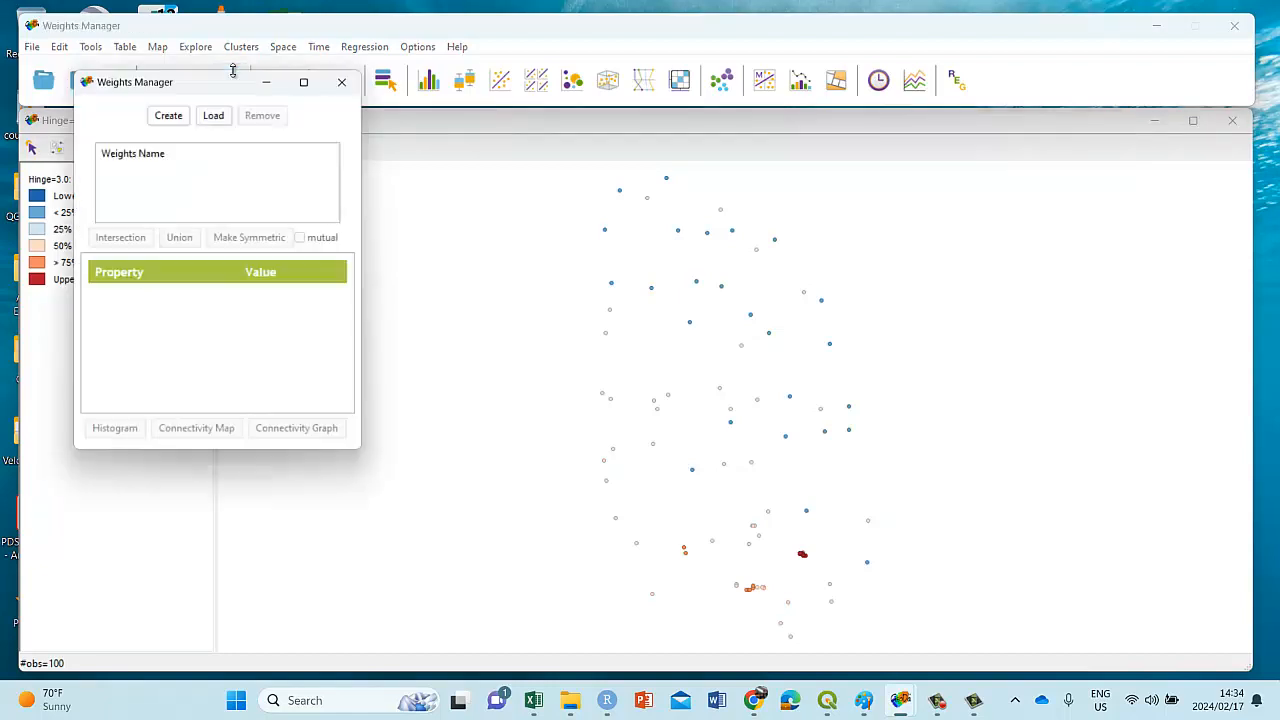
{"action": "left_click", "coordinate": [170, 116]}
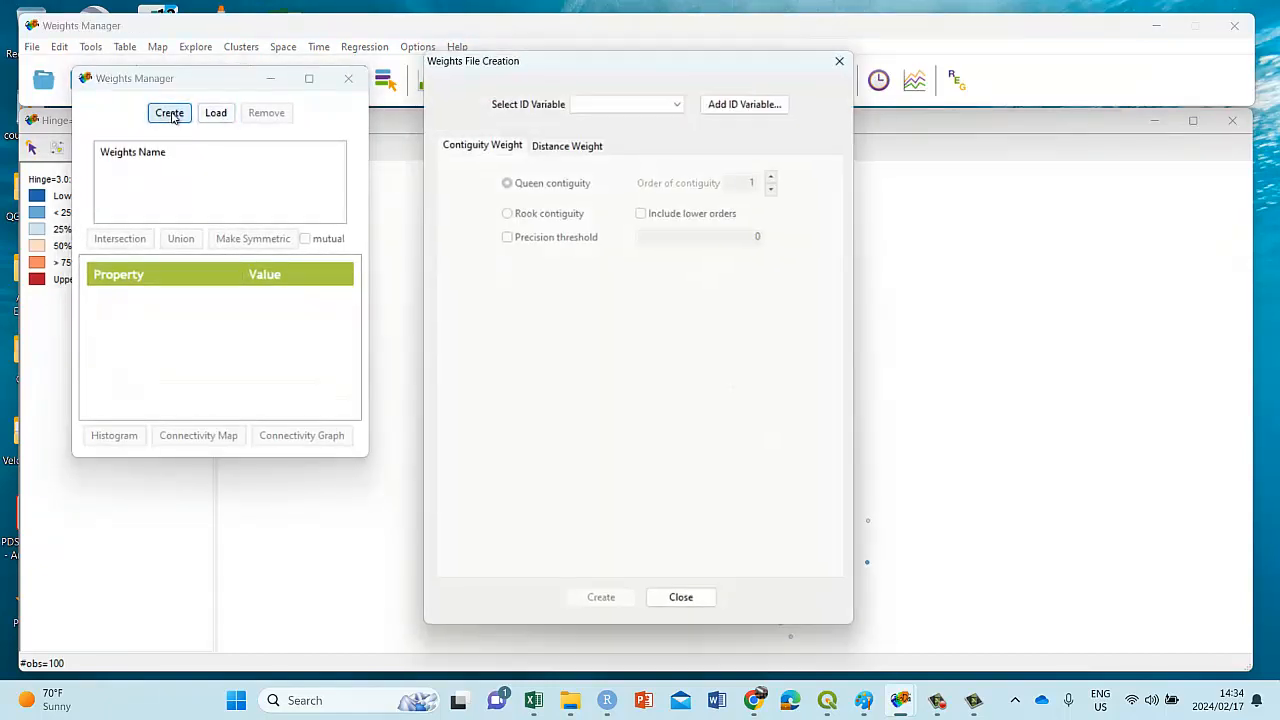
{"action": "left_click", "coordinate": [679, 104]}
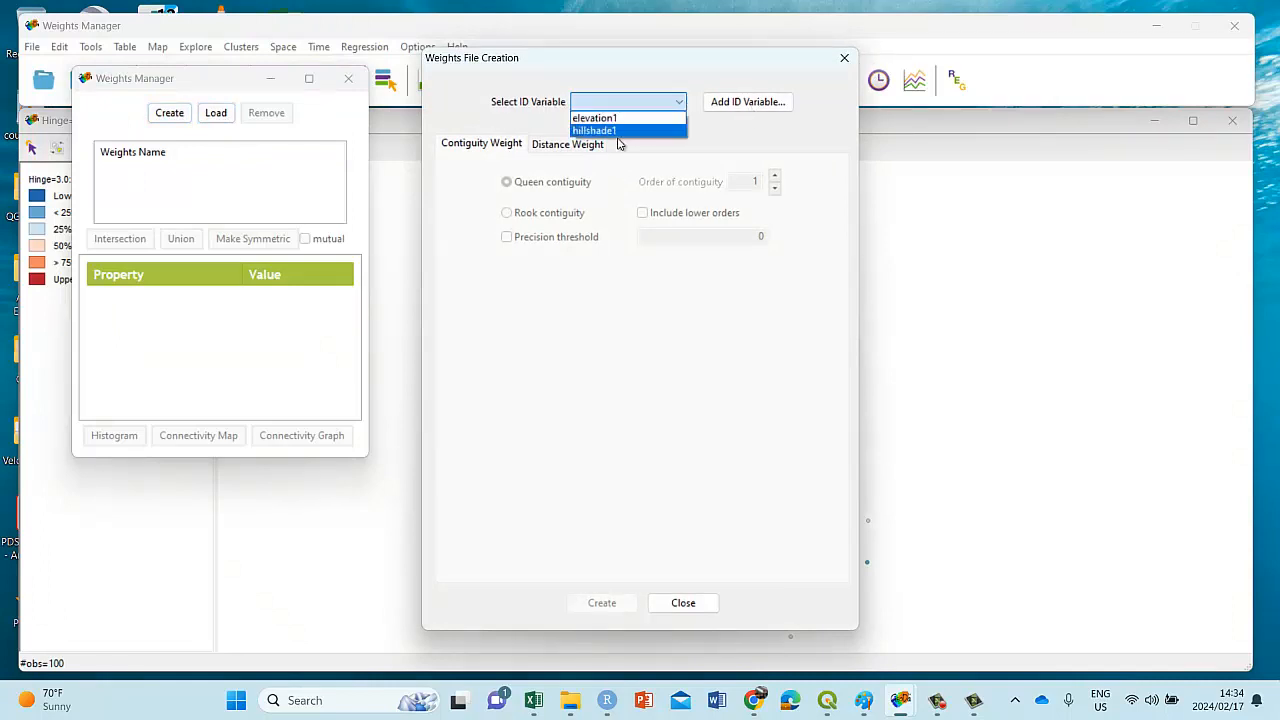
{"action": "left_click", "coordinate": [724, 101]}
{"action": "left_click", "coordinate": [751, 103]}
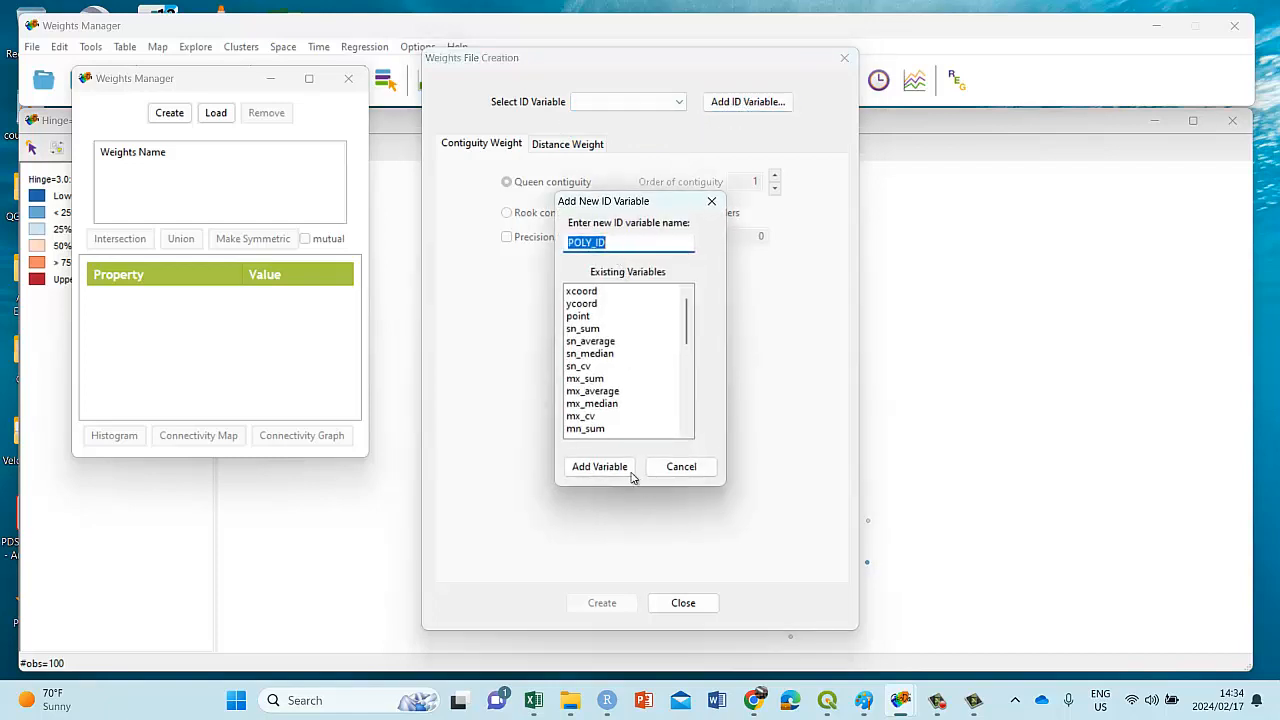
{"action": "left_click", "coordinate": [598, 467]}
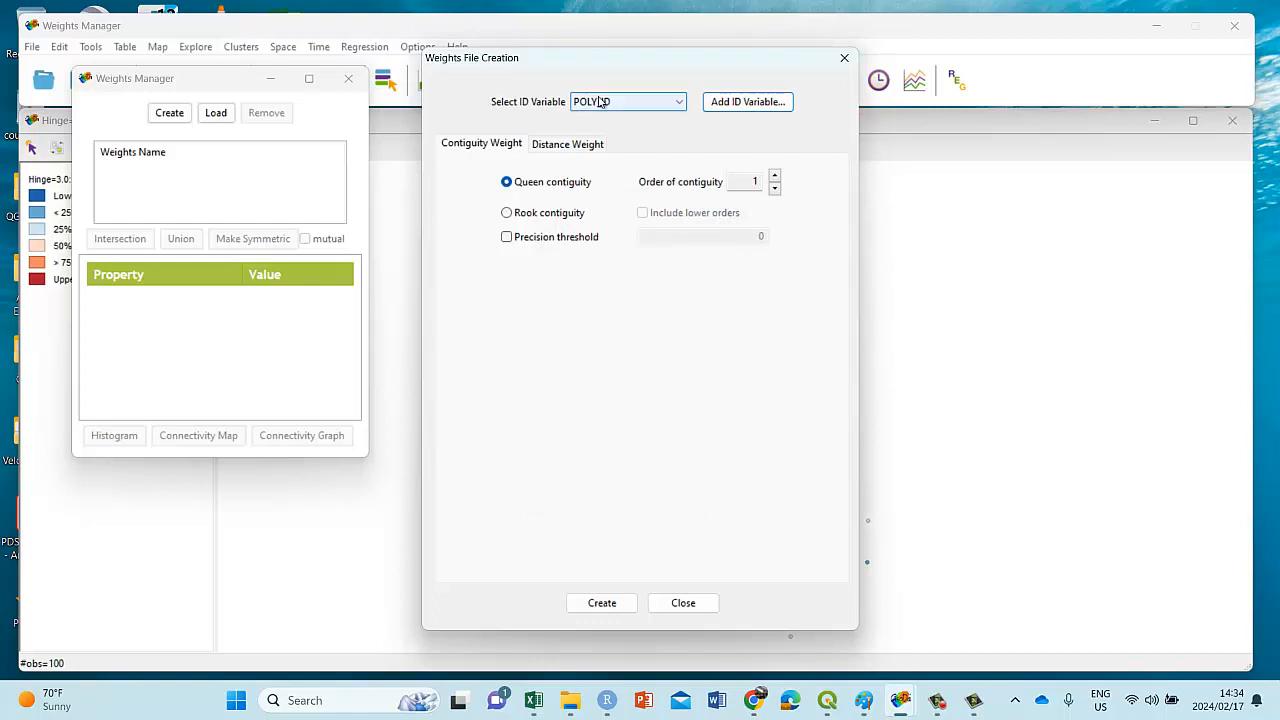
{"action": "left_click", "coordinate": [657, 104]}
{"action": "left_click", "coordinate": [620, 120]}
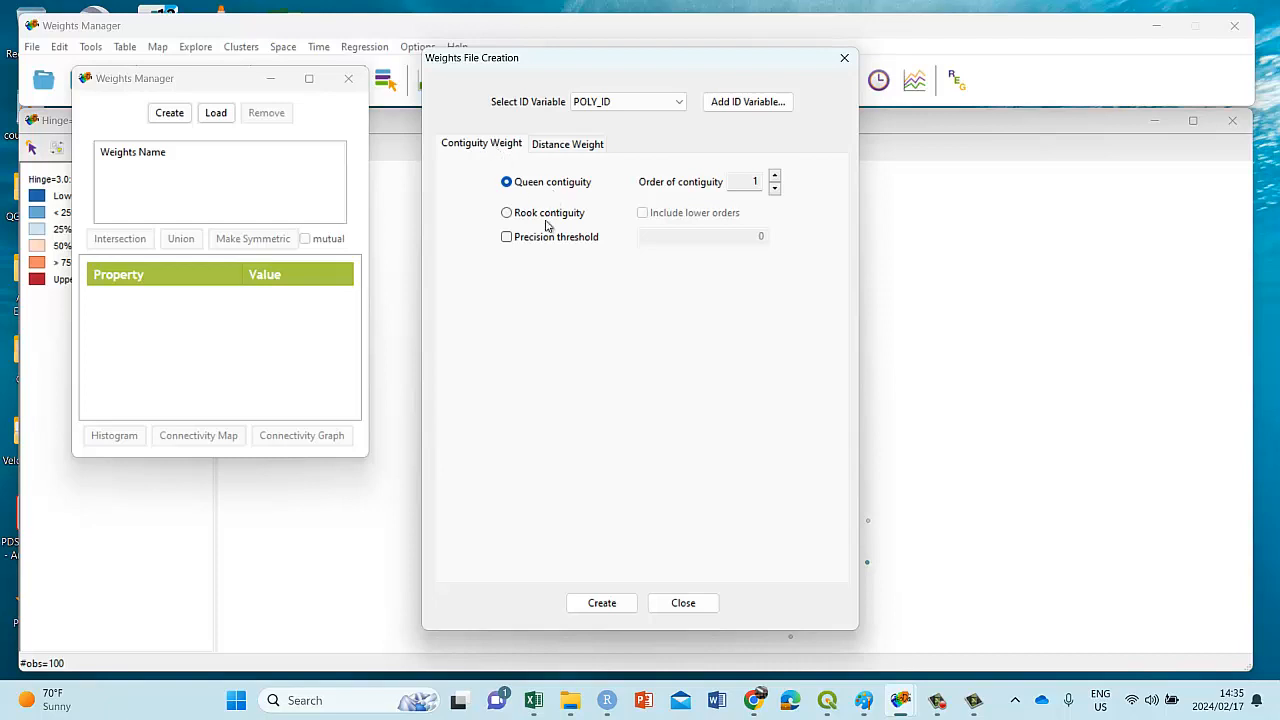
Step: Examine the distance weight settings: geometric centroids, variables, distance metric, and the distance band, K-Nearest neighbors and Kernel methods
{"action": "left_click", "coordinate": [569, 145]}
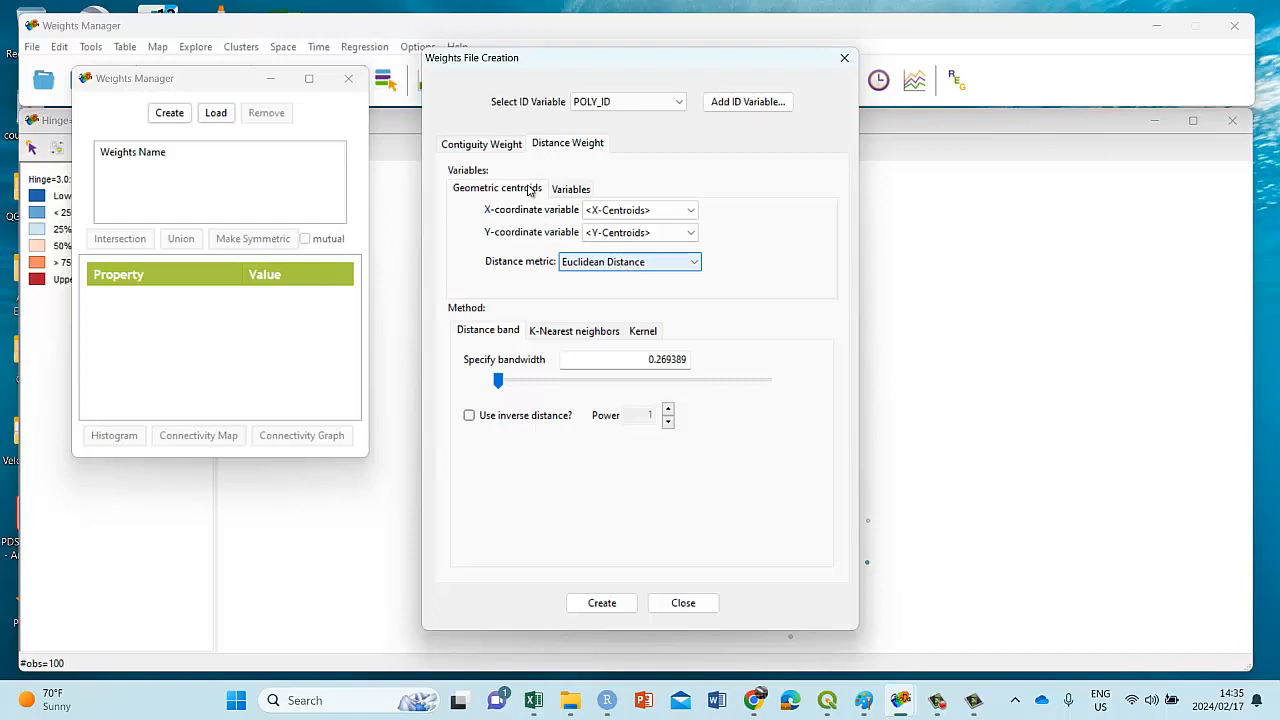
{"action": "left_click", "coordinate": [500, 147]}
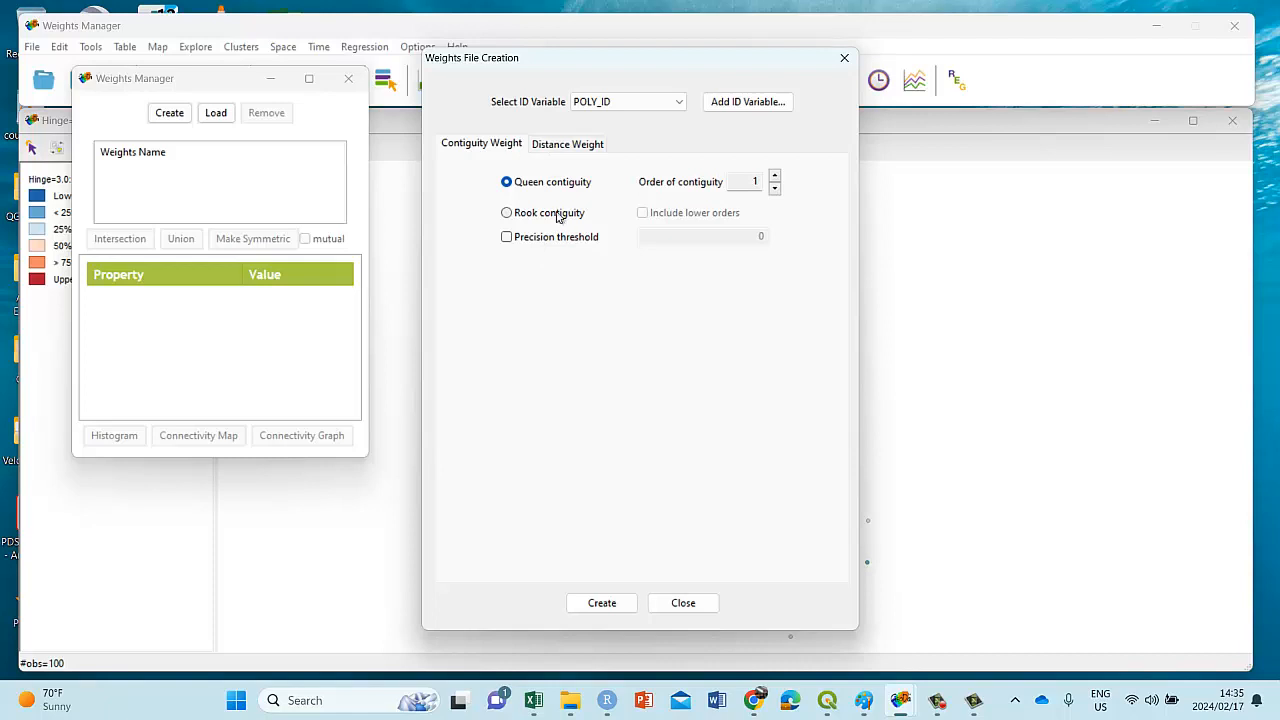
{"action": "left_click", "coordinate": [569, 150]}
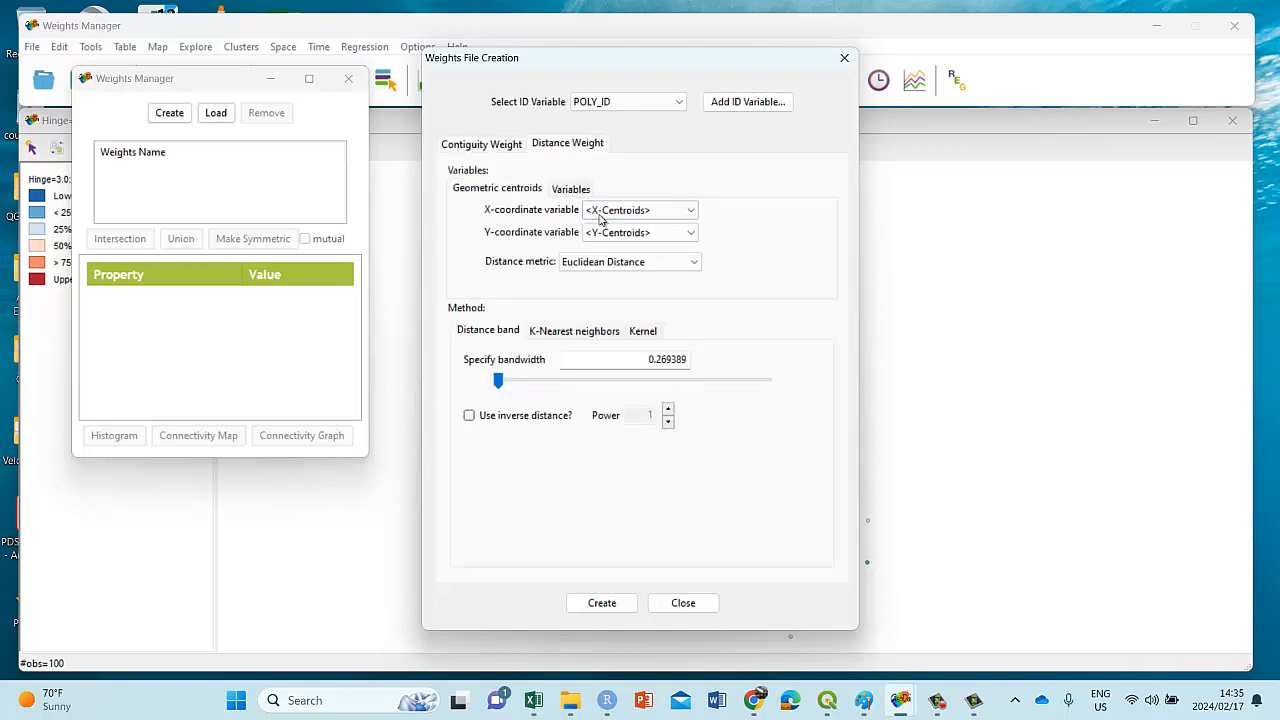
{"action": "left_click", "coordinate": [558, 193]}
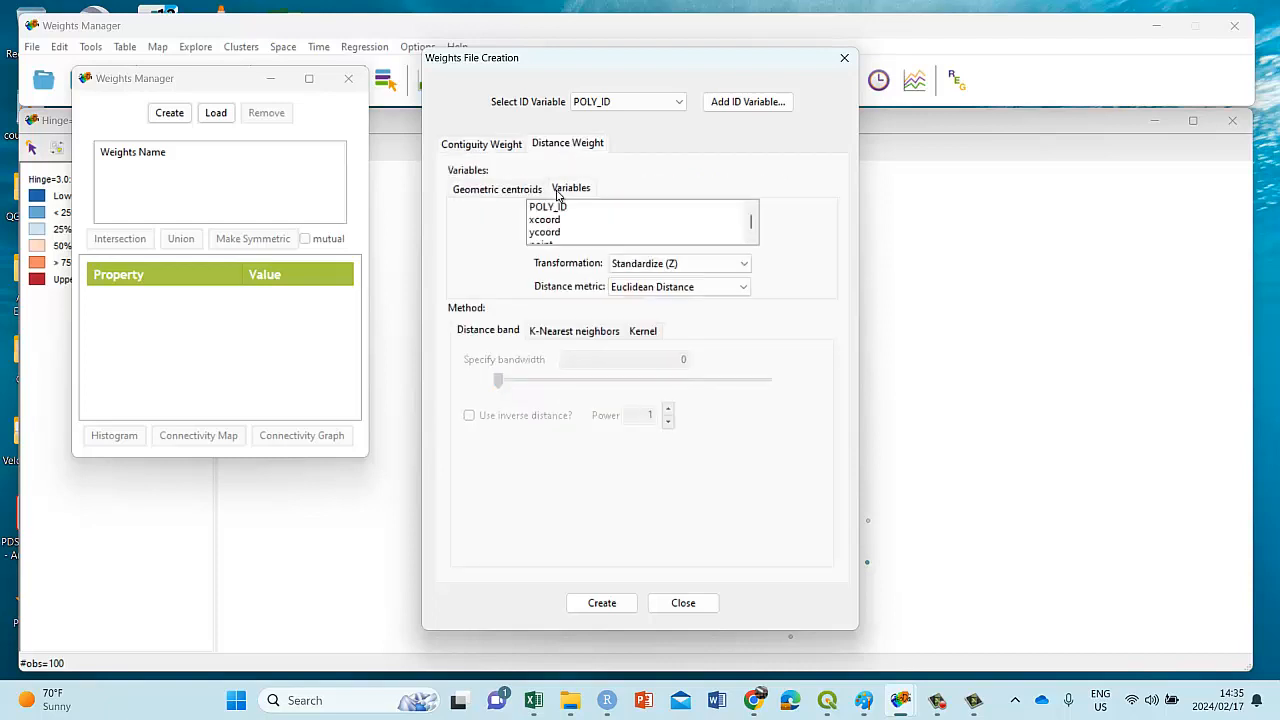
{"action": "left_click", "coordinate": [513, 189]}
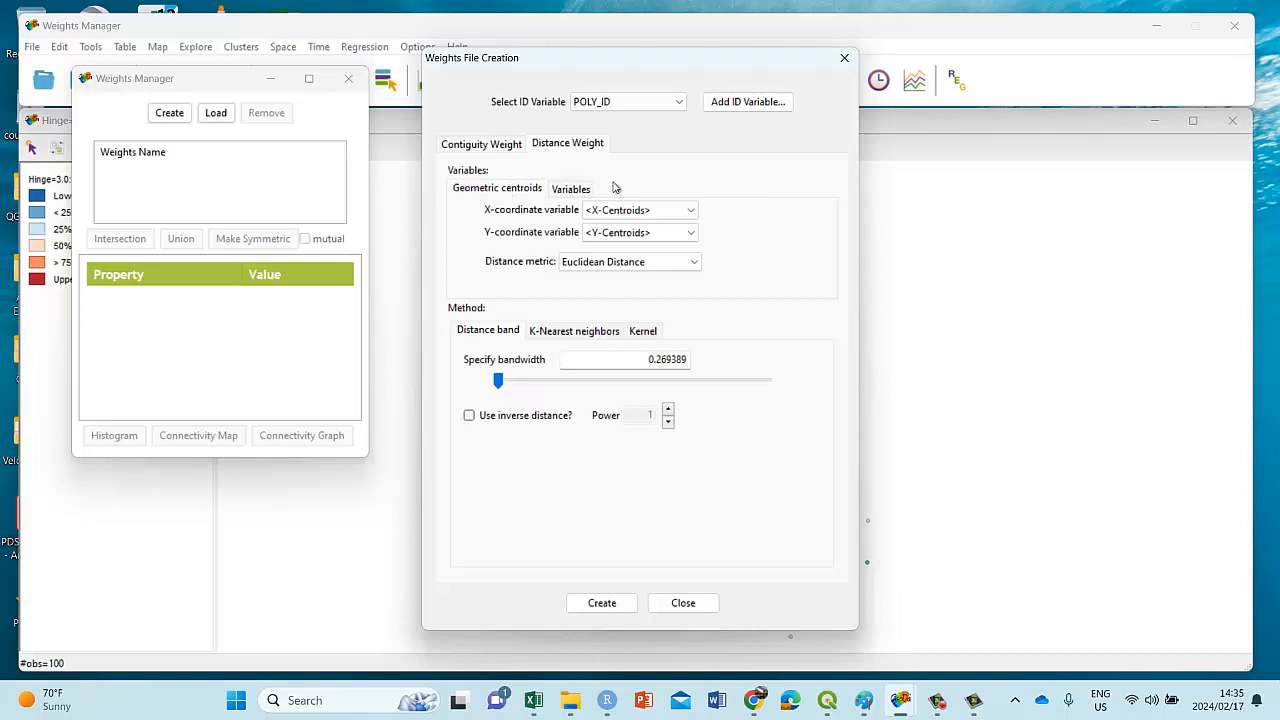
{"action": "left_click", "coordinate": [694, 262]}
{"action": "left_click", "coordinate": [697, 264]}
{"action": "left_click", "coordinate": [585, 334]}
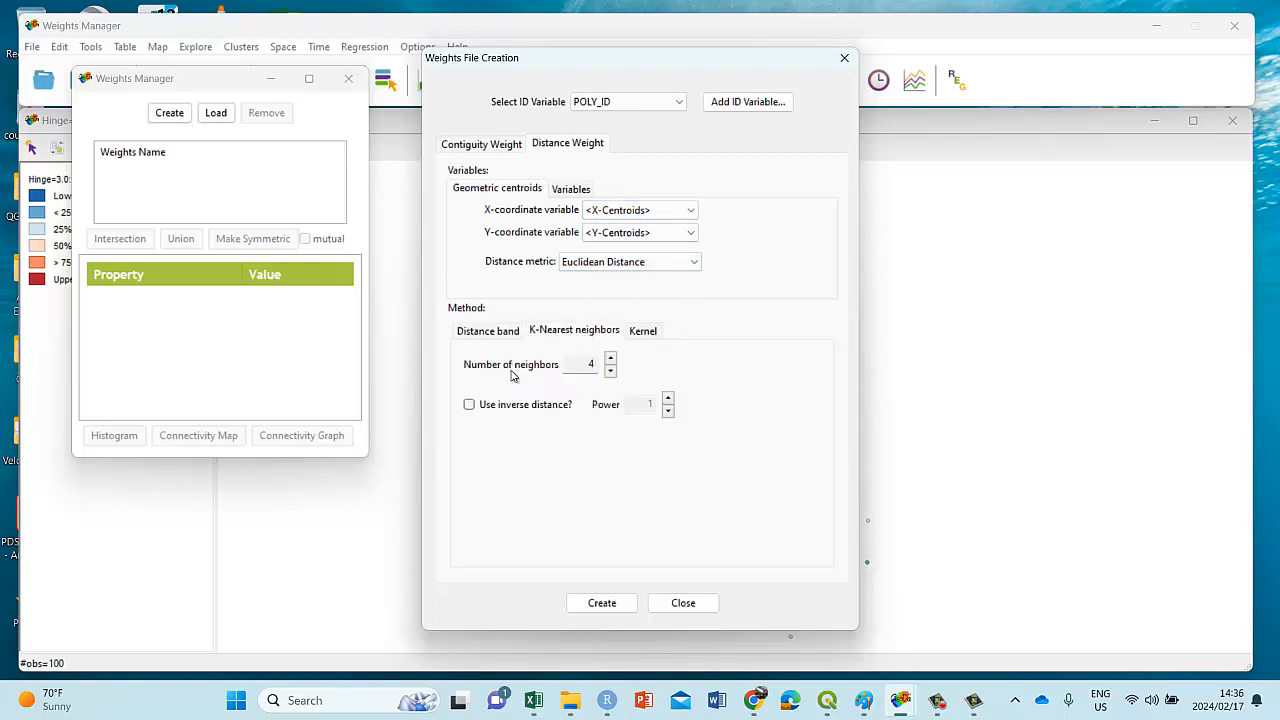
{"action": "left_click", "coordinate": [645, 332]}
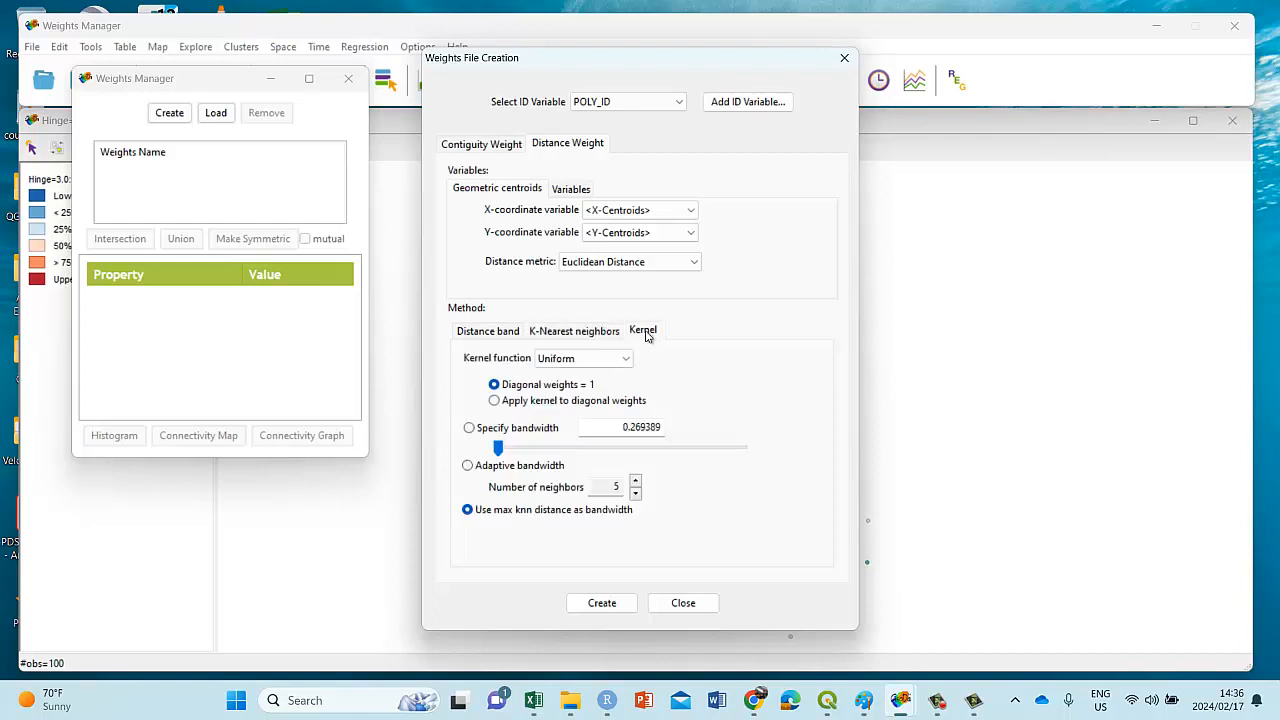
Step: Create first-order Queen contiguity weights, save them as the GAL file snowyterrainclimatepointsweights, and close the weights creation dialog
{"action": "left_click", "coordinate": [466, 144]}
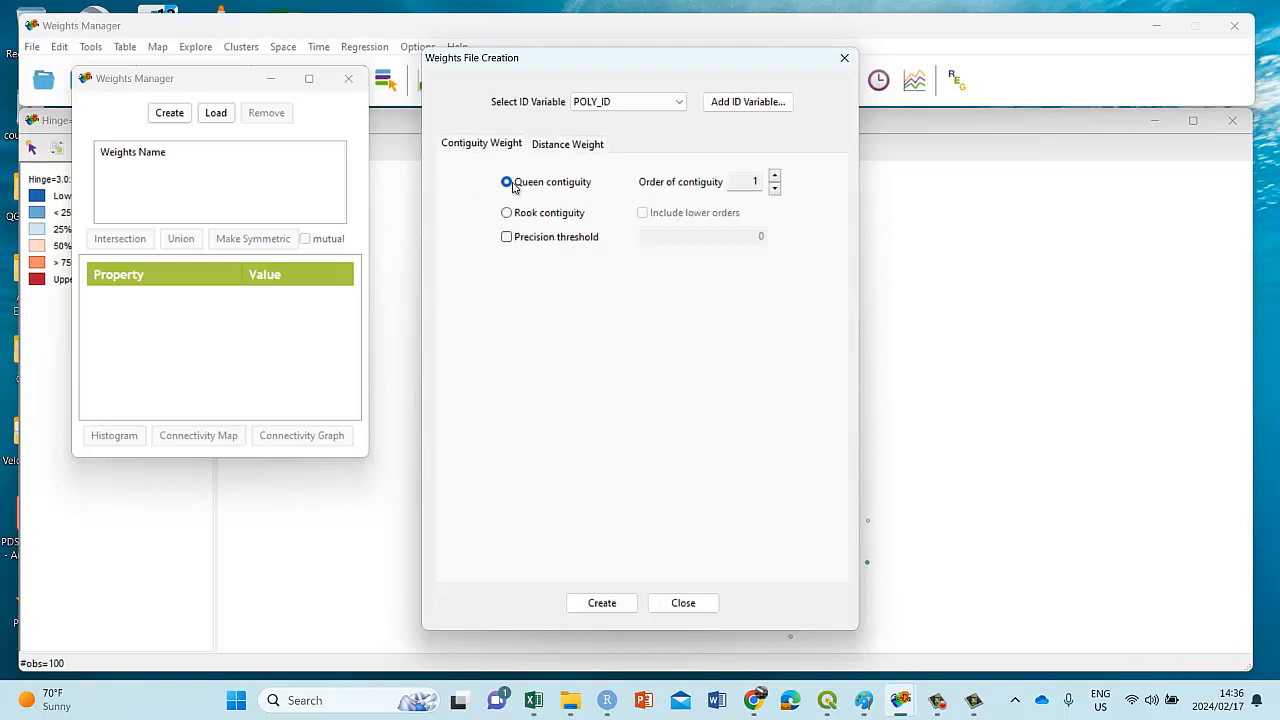
{"action": "left_click", "coordinate": [600, 605]}
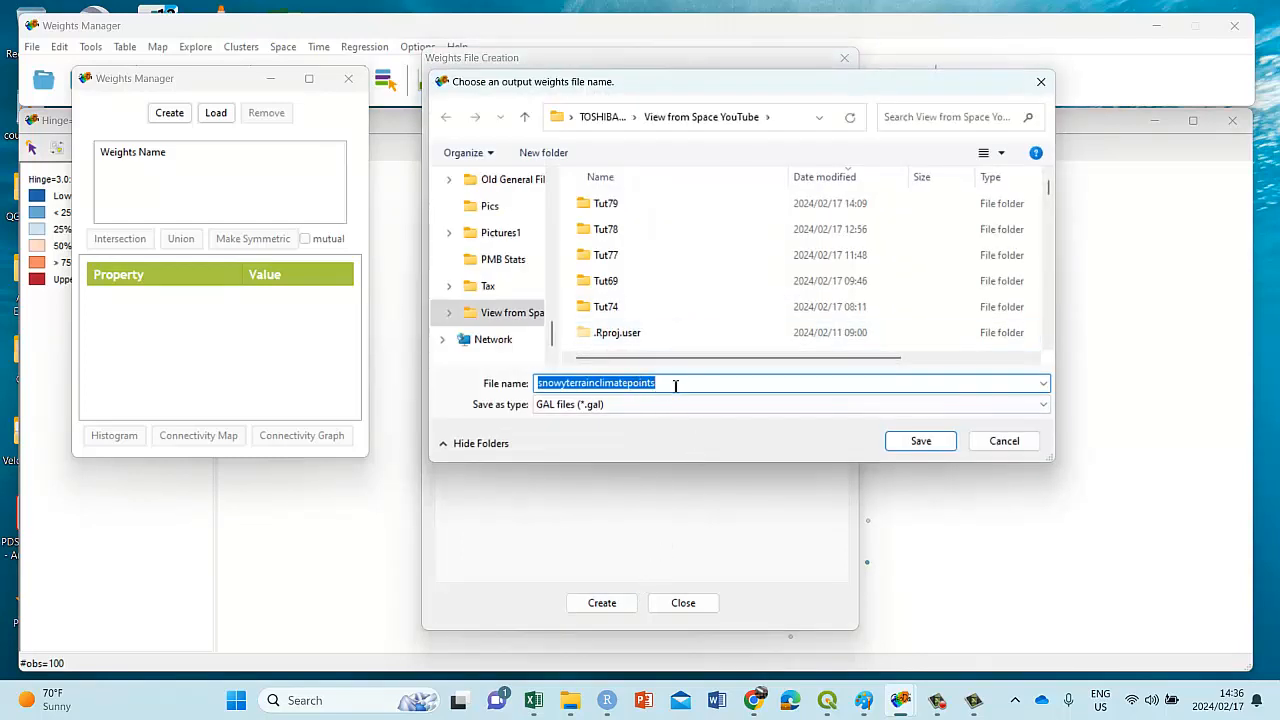
{"action": "left_click", "coordinate": [680, 382]}
{"action": "type", "text": "weig"}
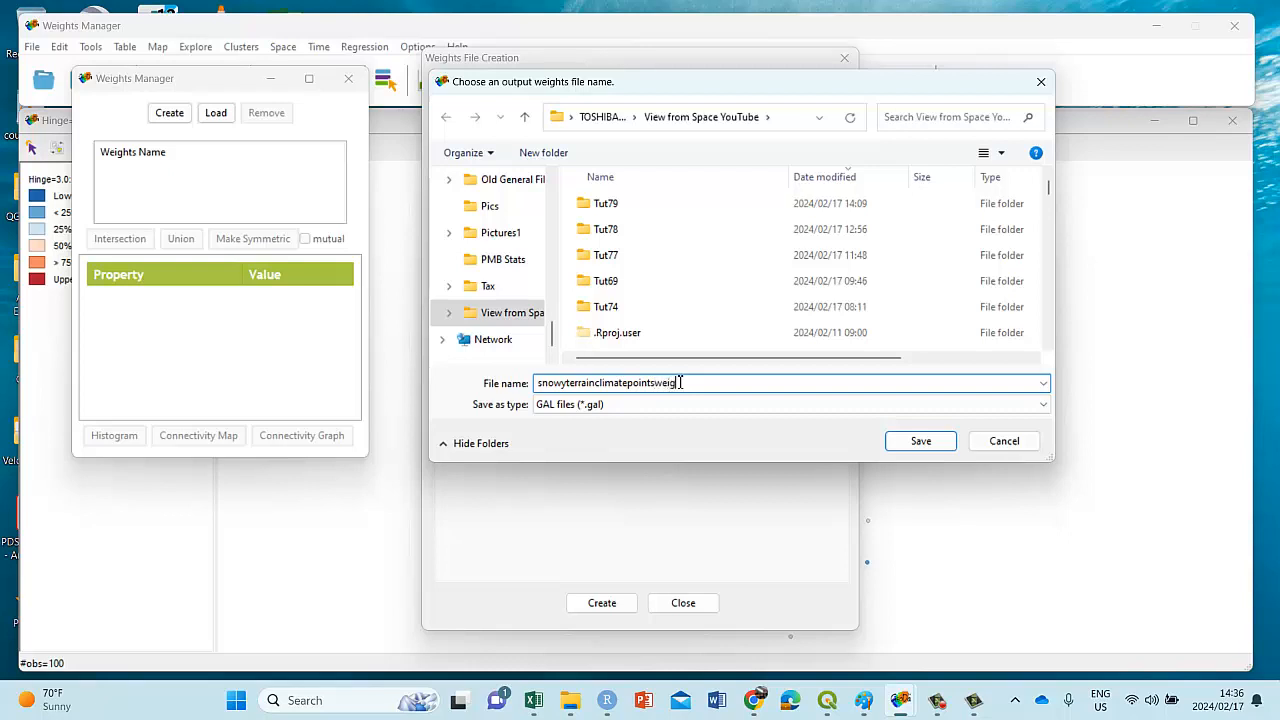
{"action": "type", "text": "hts"}
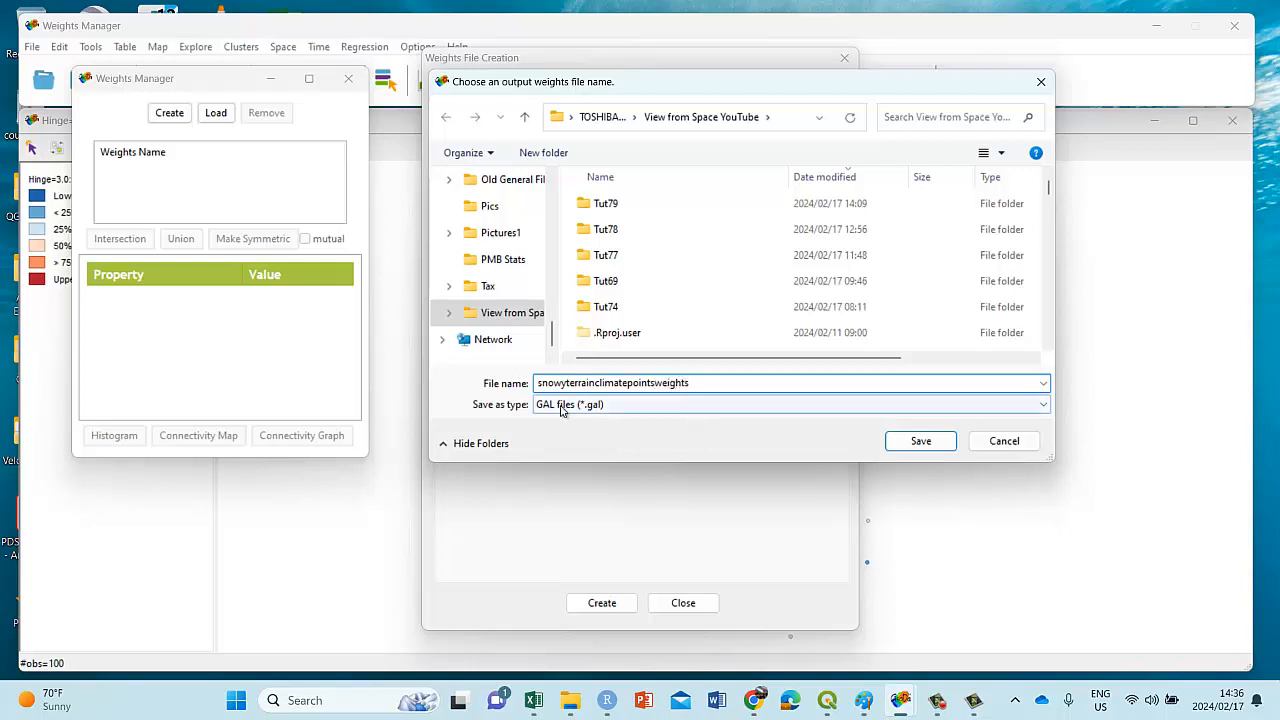
{"action": "left_click", "coordinate": [917, 444]}
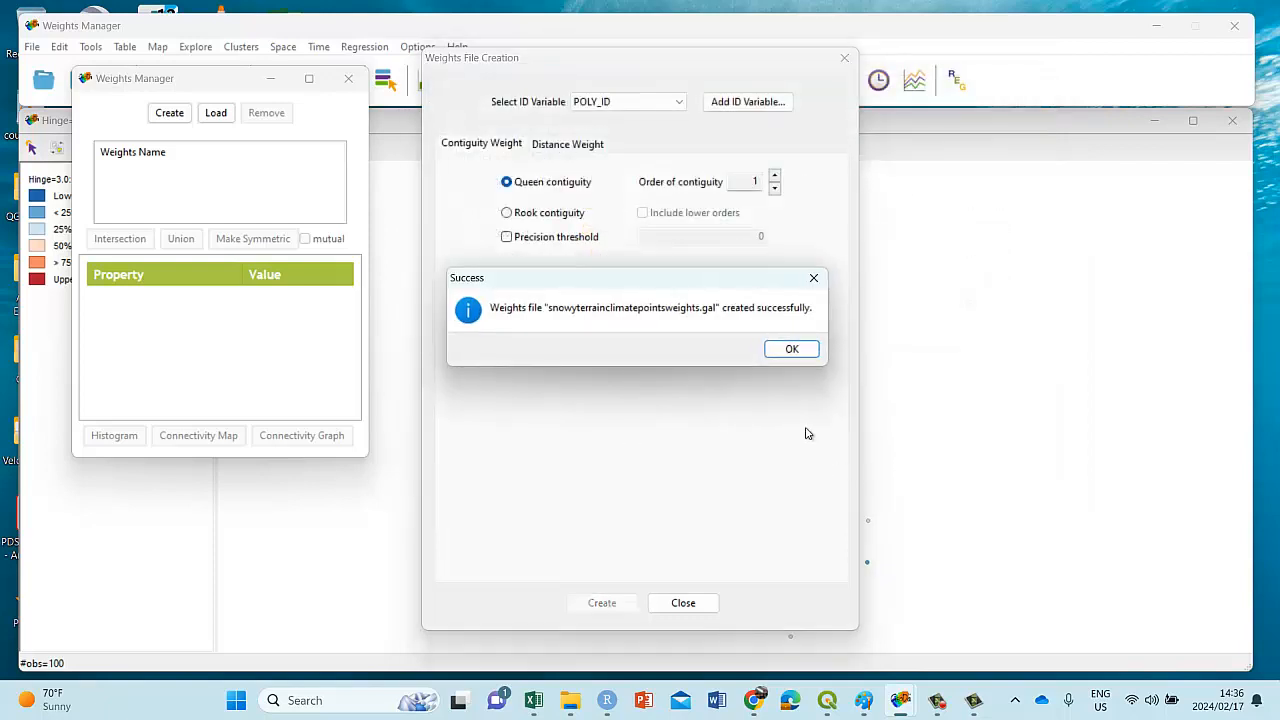
{"action": "left_click", "coordinate": [795, 347]}
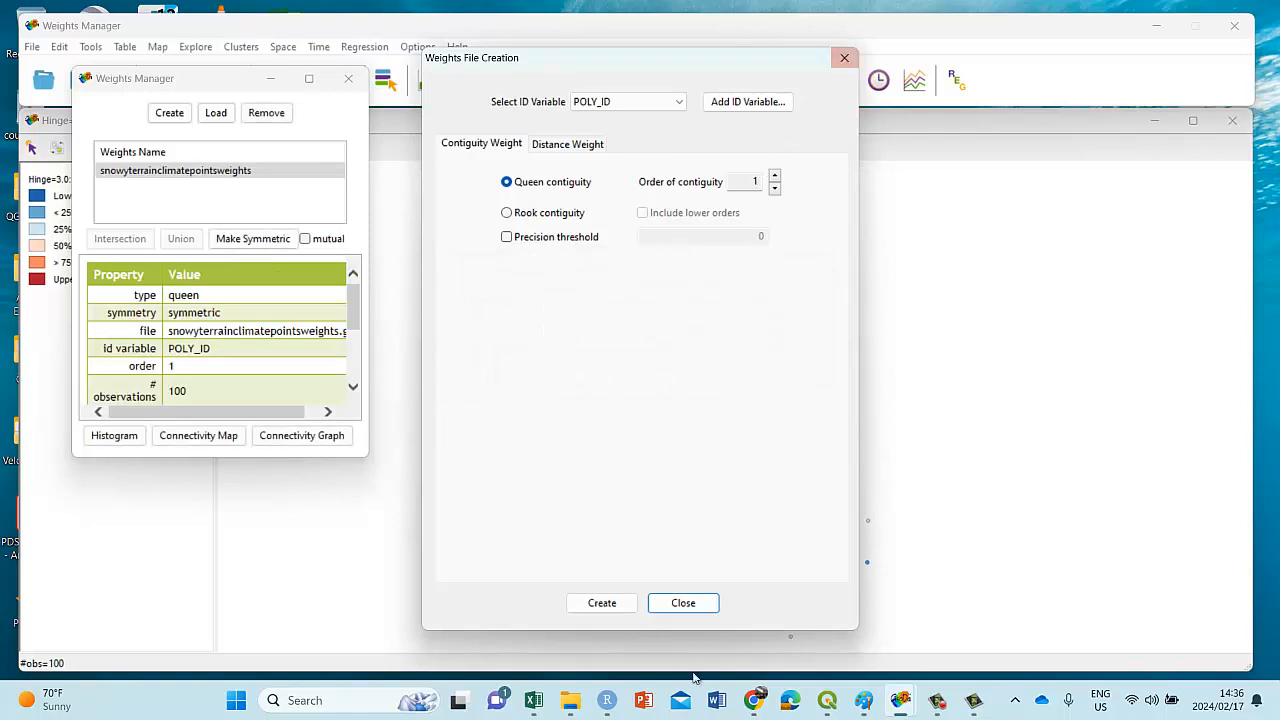
{"action": "left_click", "coordinate": [685, 603]}
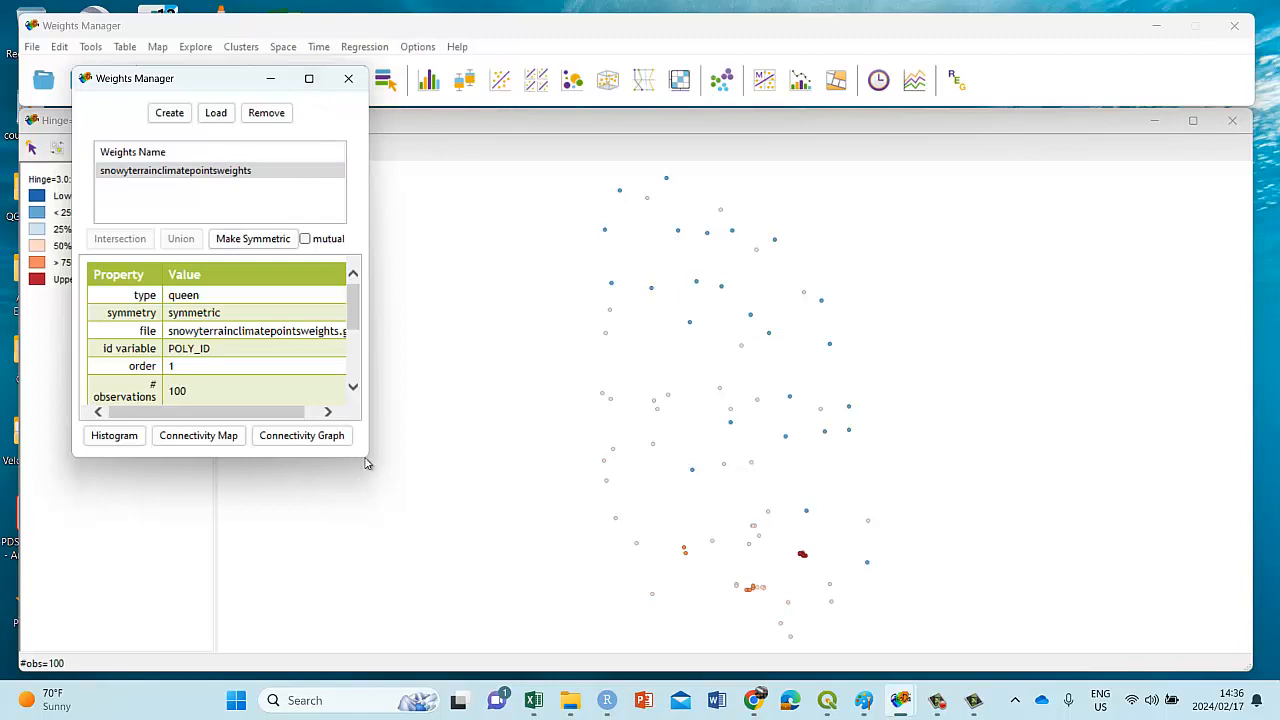
Step: Enlarge the Weights Manager to read all weights properties, and examine the connectivity histogram of the number of neighbors
{"action": "left_click_drag", "start_coordinate": [366, 460], "coordinate": [572, 595]}
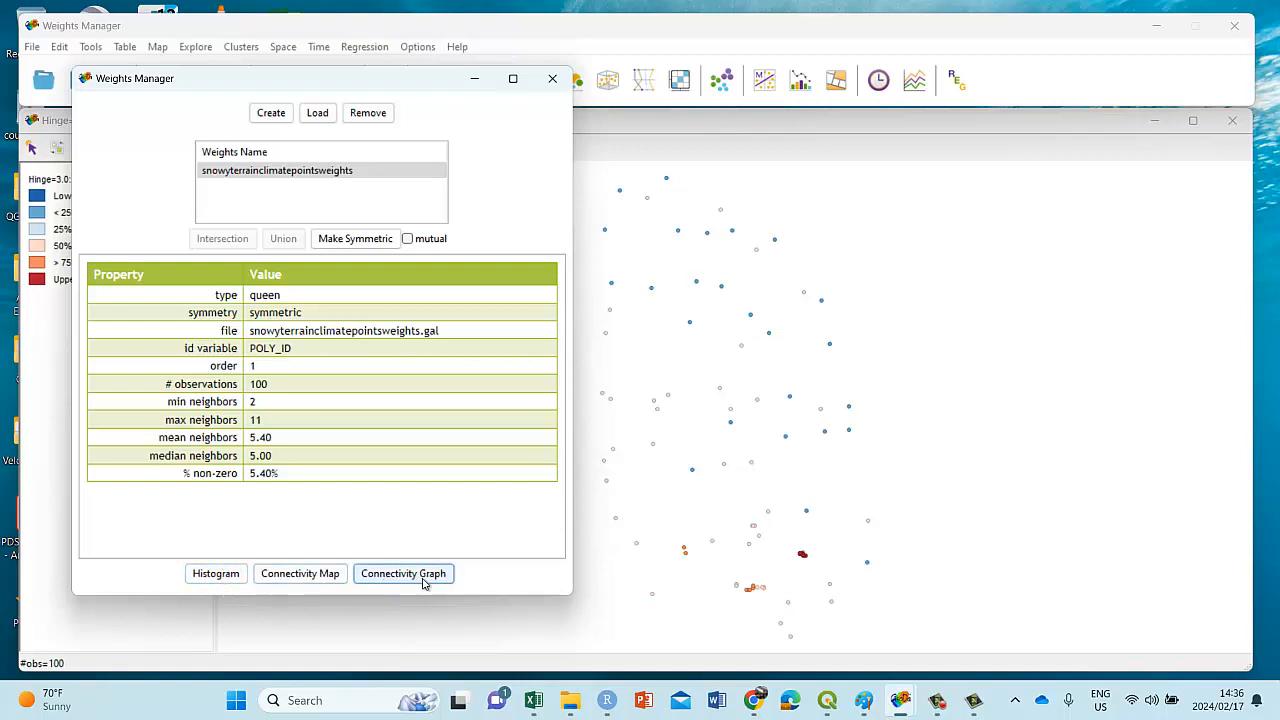
{"action": "left_click", "coordinate": [220, 576]}
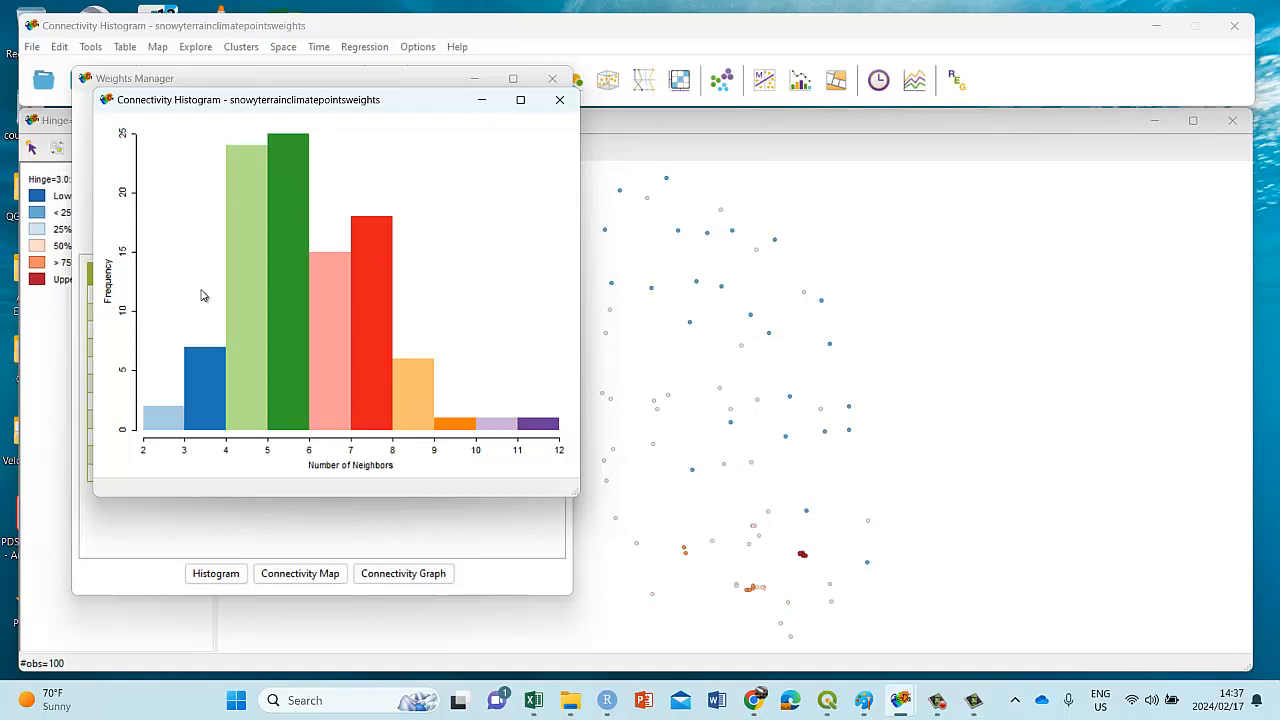
{"action": "mouse_move", "coordinate": [261, 235]}
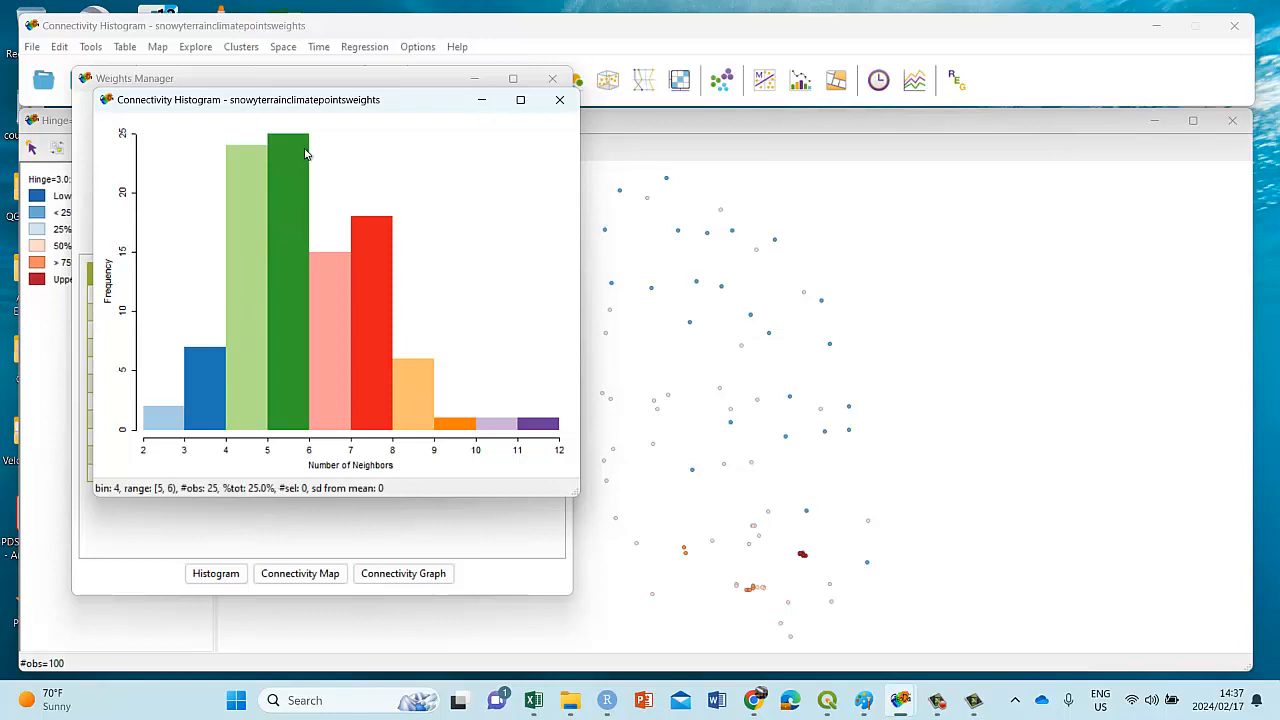
{"action": "left_click", "coordinate": [560, 99]}
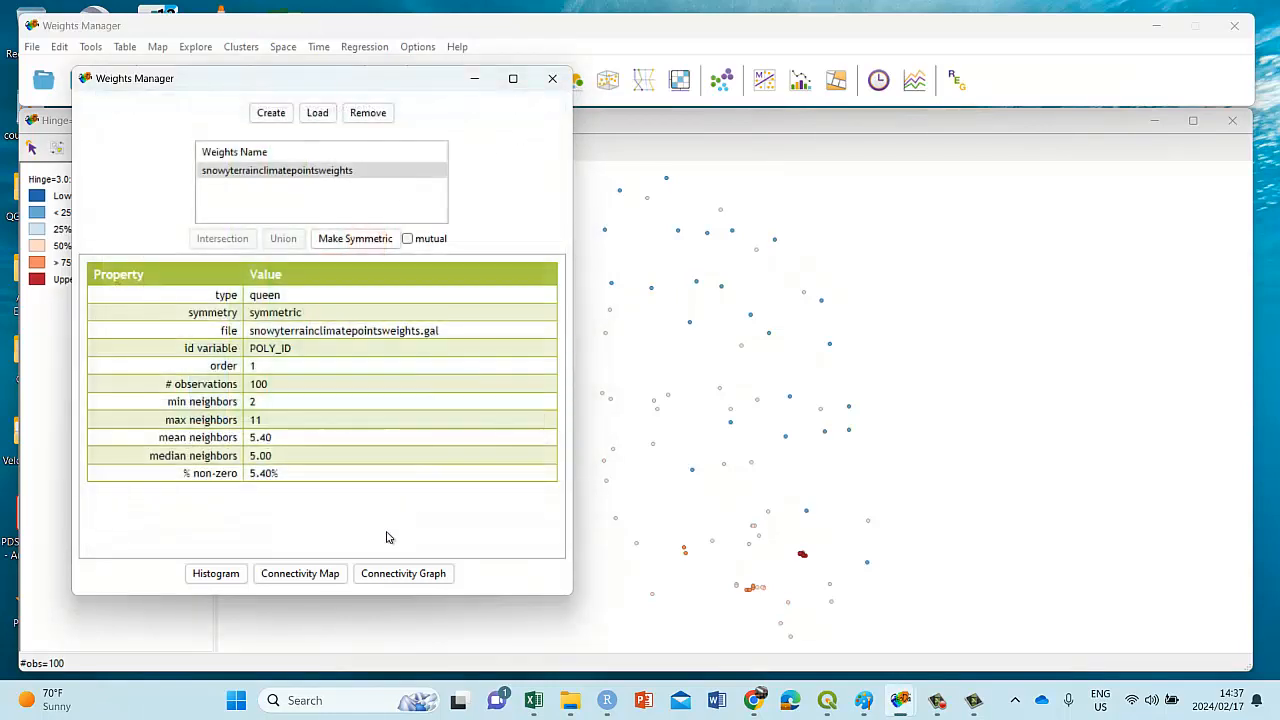
Step: Open the weights' connectivity map, inspect the neighbors of one southern, one northern and one western point, and clear the selection
{"action": "left_click", "coordinate": [305, 573]}
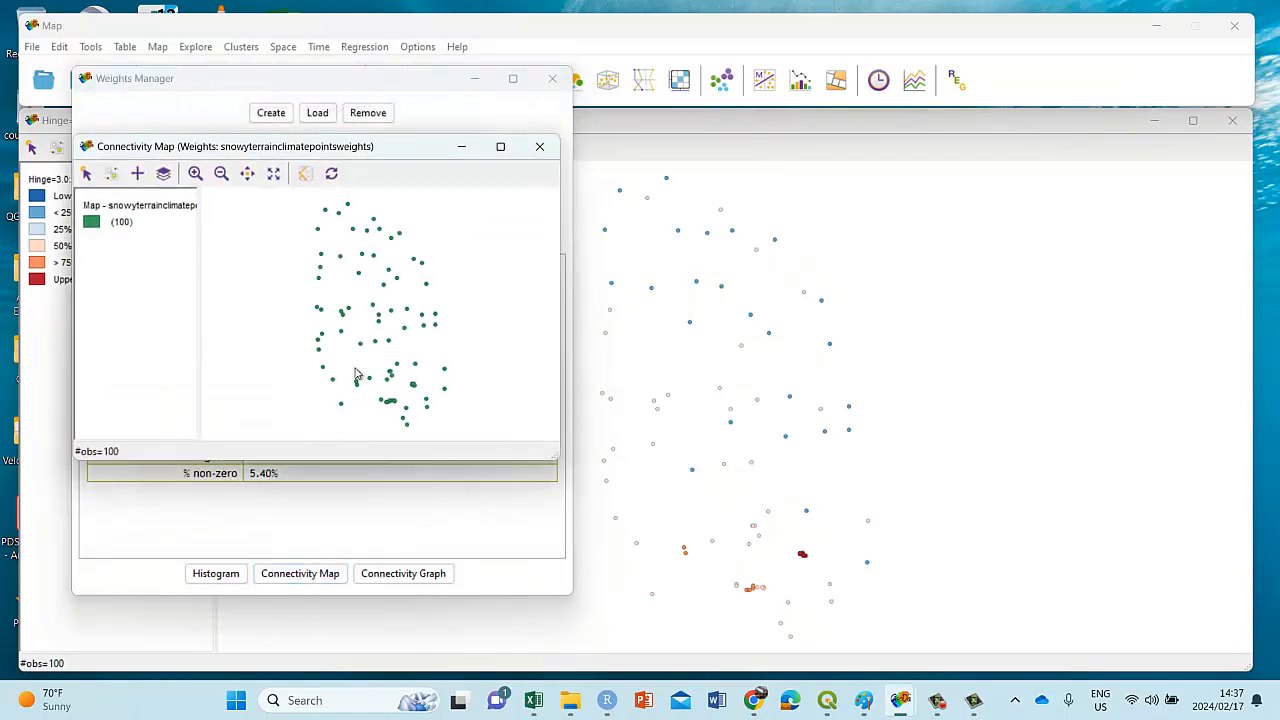
{"action": "left_click", "coordinate": [394, 368]}
{"action": "left_click", "coordinate": [394, 368]}
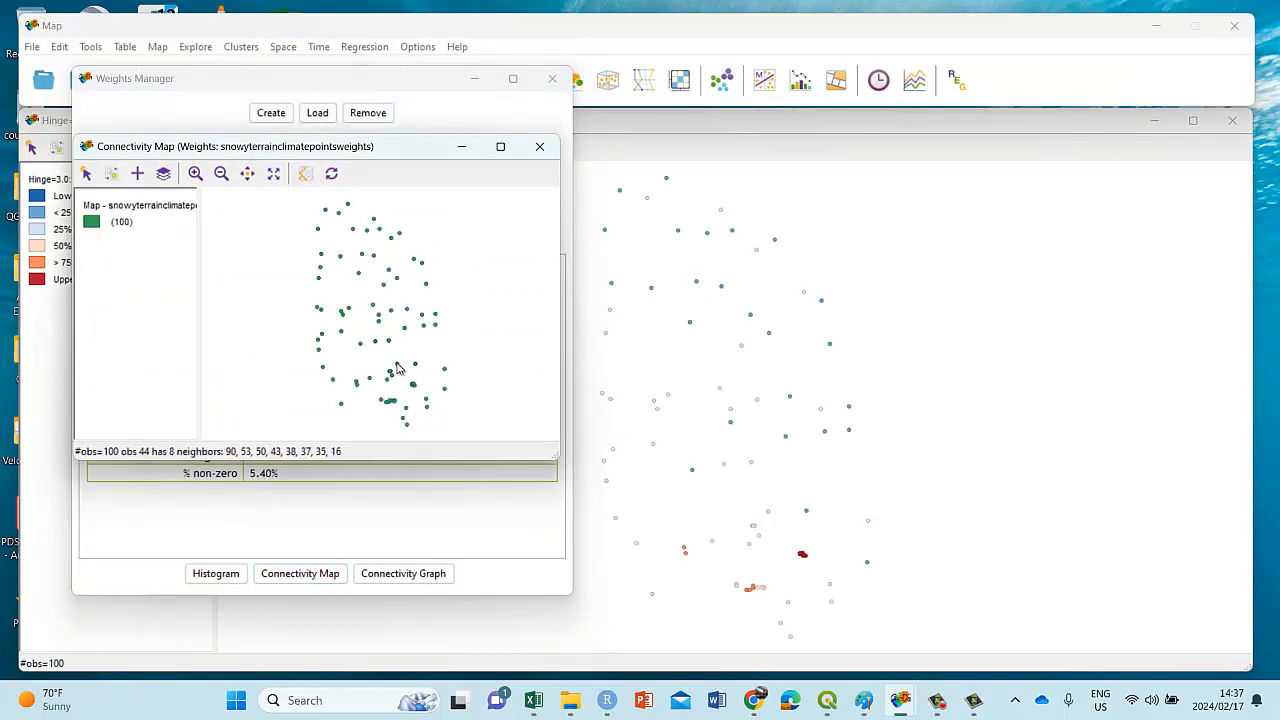
{"action": "left_click", "coordinate": [396, 368]}
{"action": "left_click", "coordinate": [397, 368]}
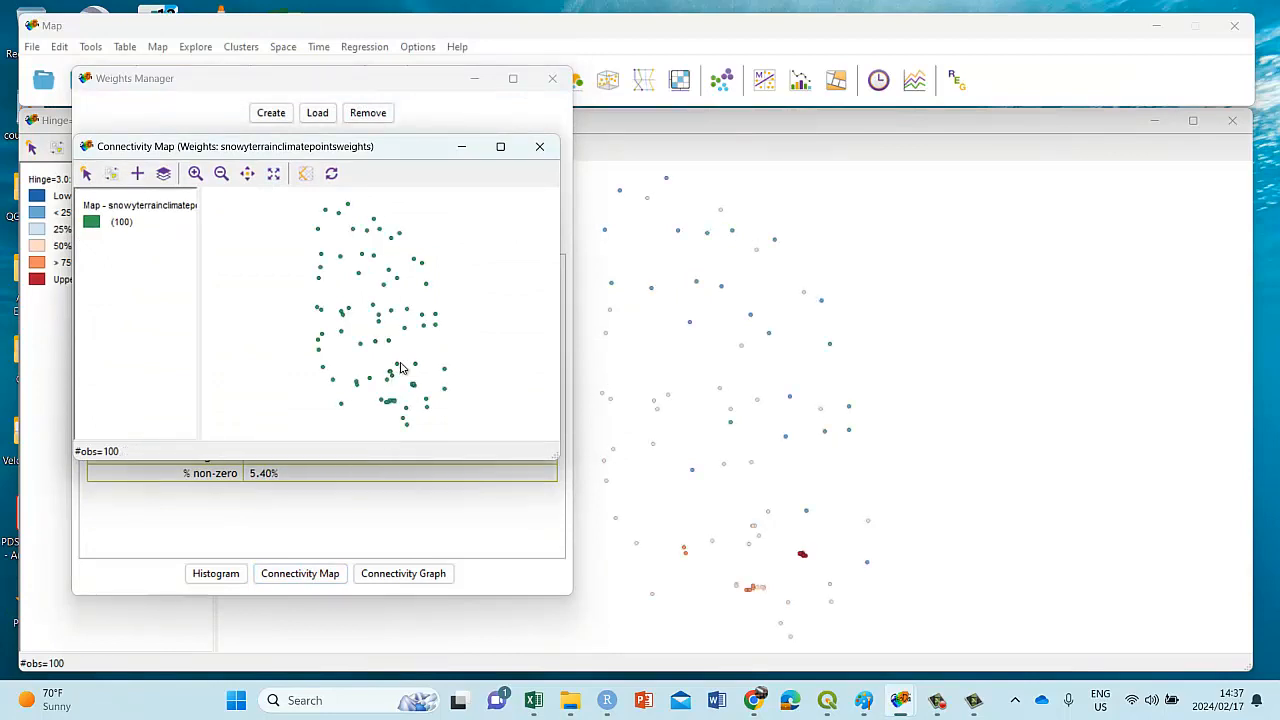
{"action": "left_click", "coordinate": [396, 368]}
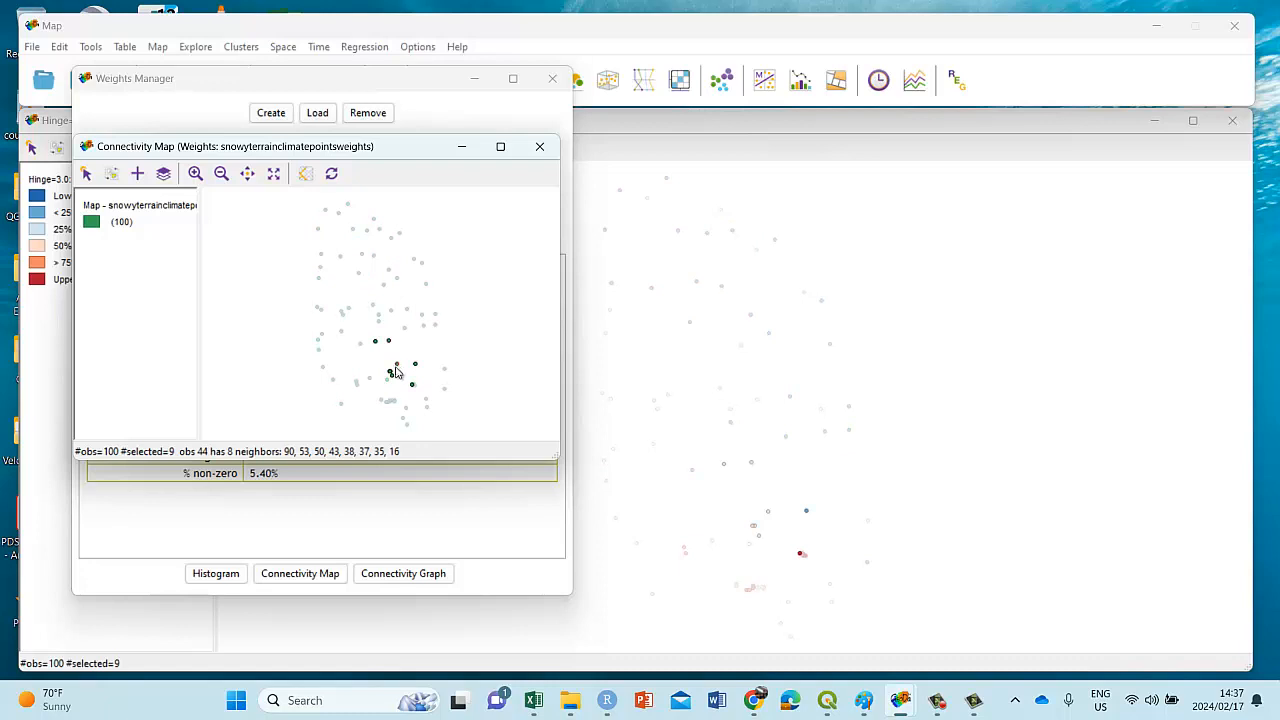
{"action": "left_click", "coordinate": [395, 368]}
{"action": "left_click", "coordinate": [375, 222]}
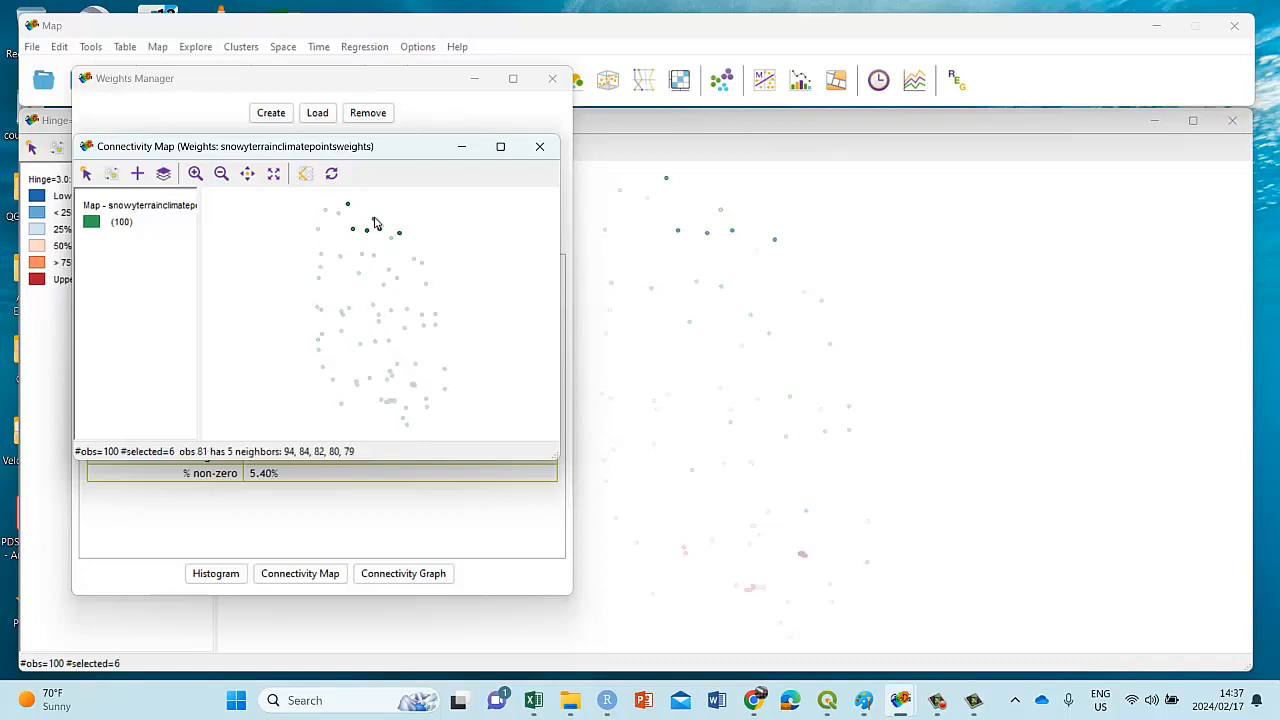
{"action": "left_click", "coordinate": [374, 223]}
{"action": "left_click", "coordinate": [319, 282]}
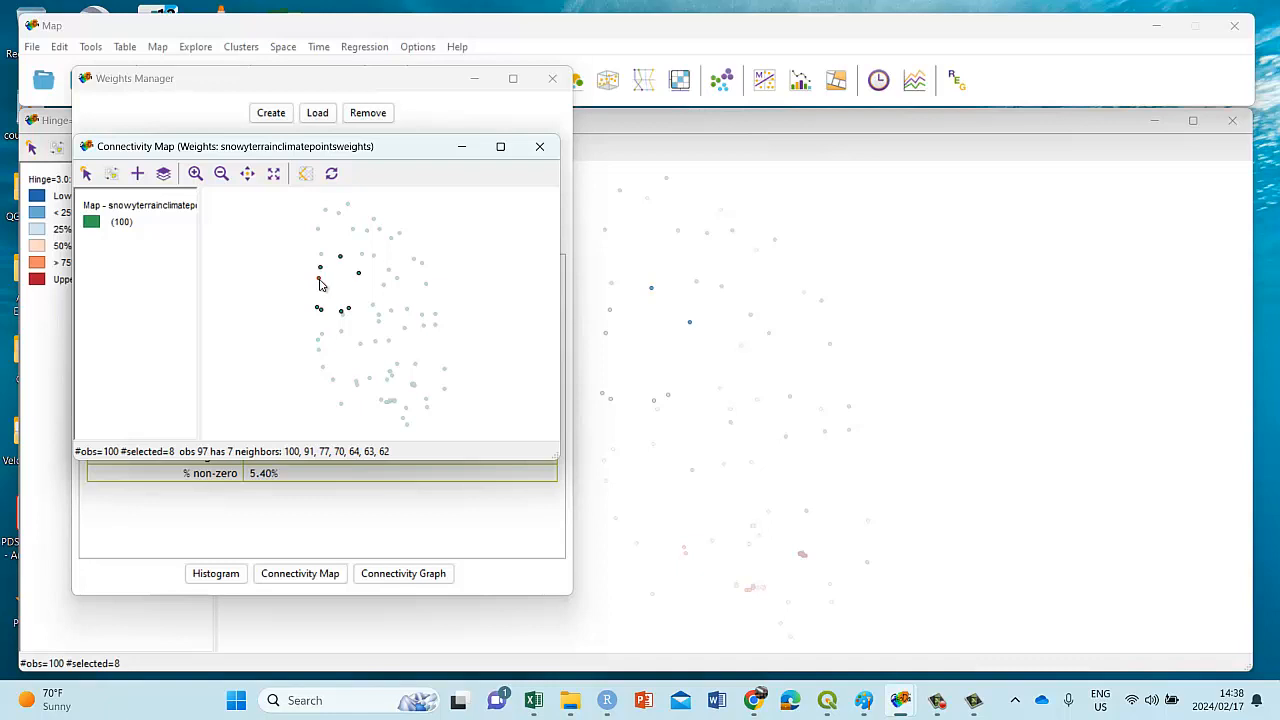
{"action": "left_click", "coordinate": [447, 232]}
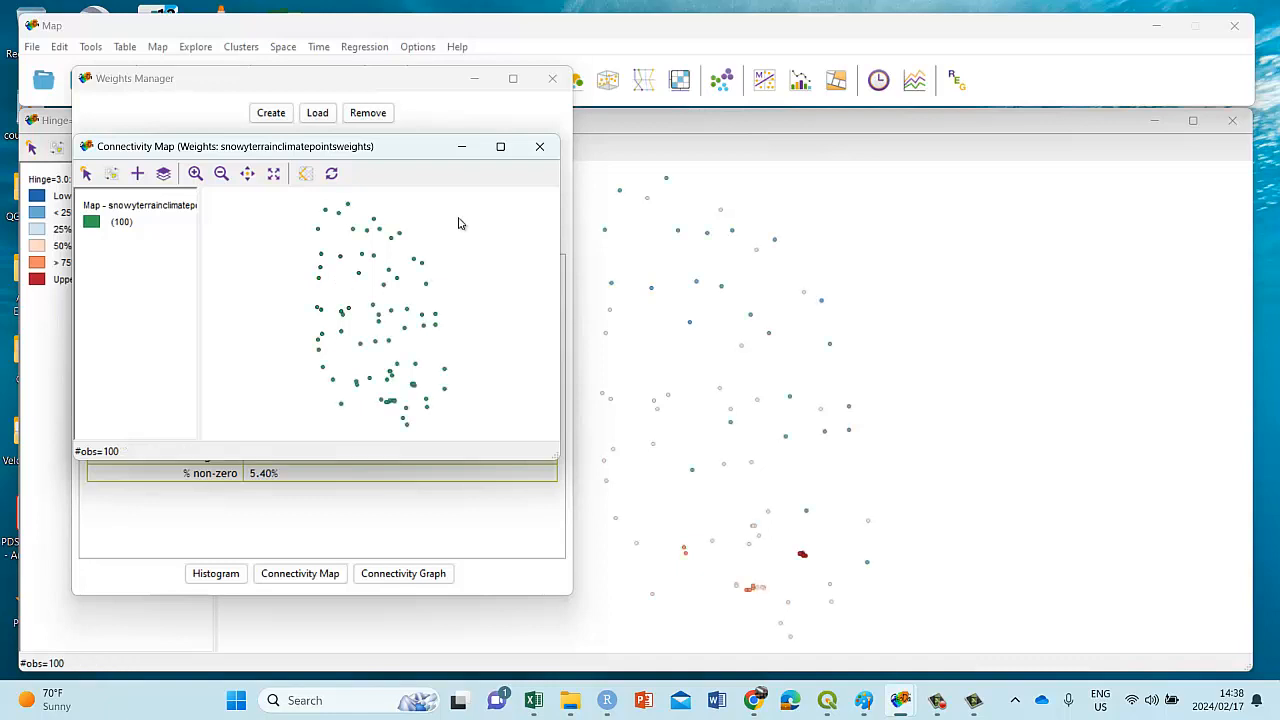
Step: Replace the connectivity map with the weights' connectivity graph, examine the links between points, and close the graph and the Weights Manager
{"action": "left_click", "coordinate": [539, 143]}
{"action": "left_click", "coordinate": [397, 575]}
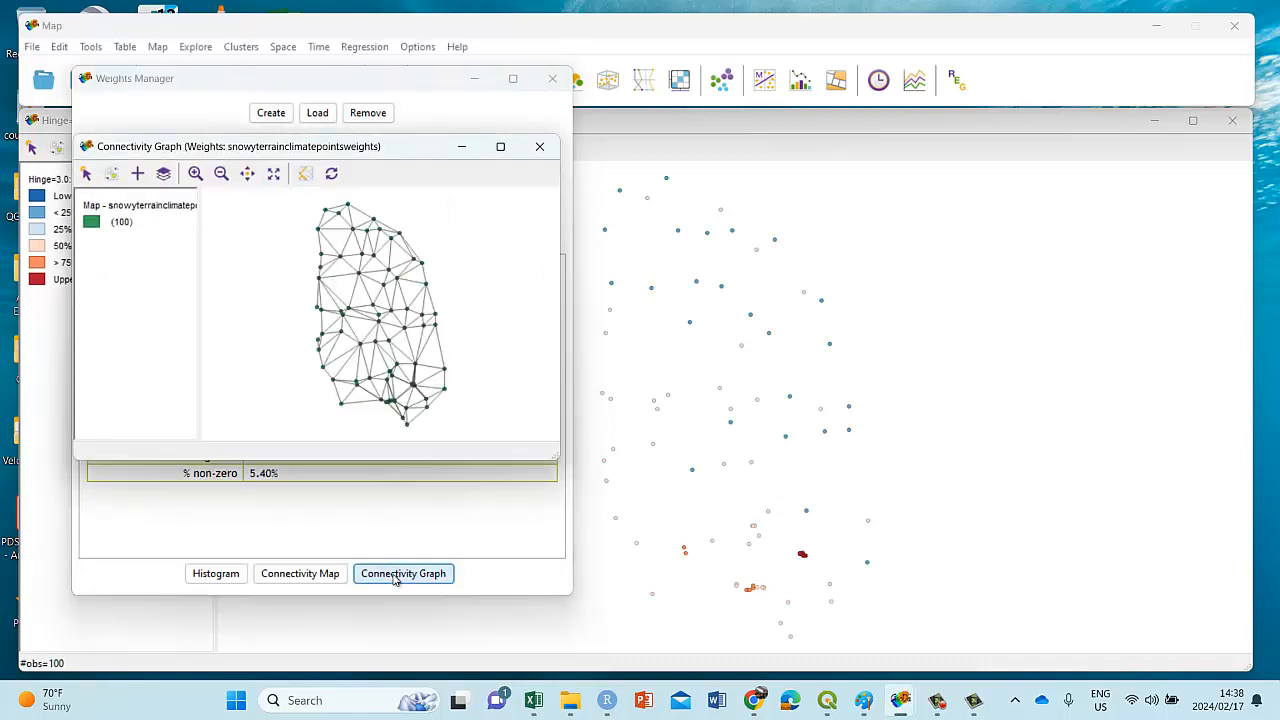
{"action": "mouse_move", "coordinate": [392, 322]}
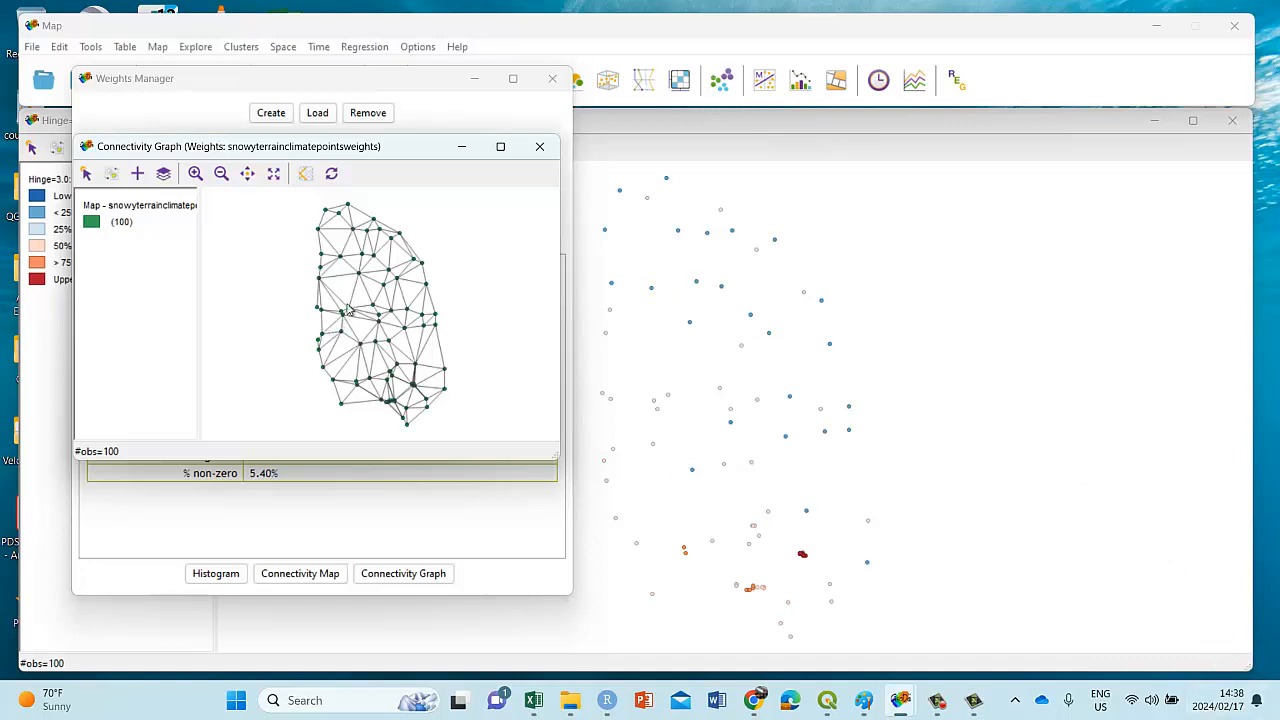
{"action": "left_click", "coordinate": [539, 148]}
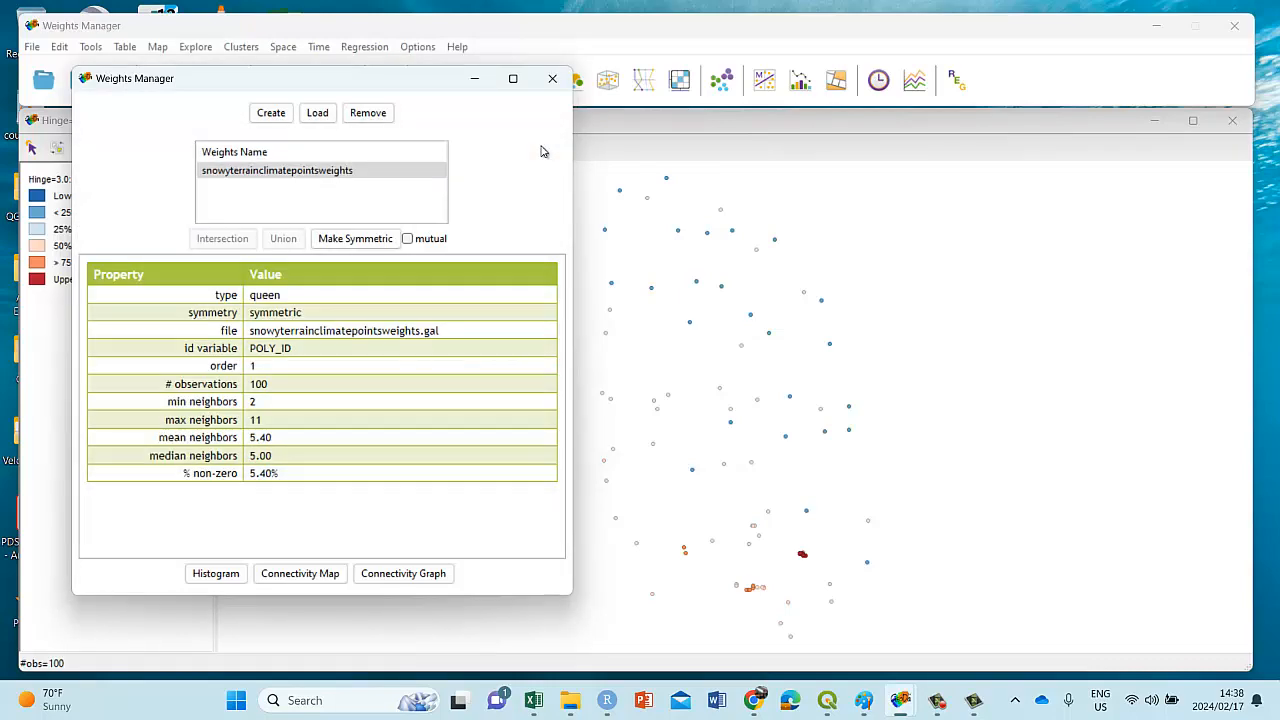
{"action": "left_click", "coordinate": [552, 78]}
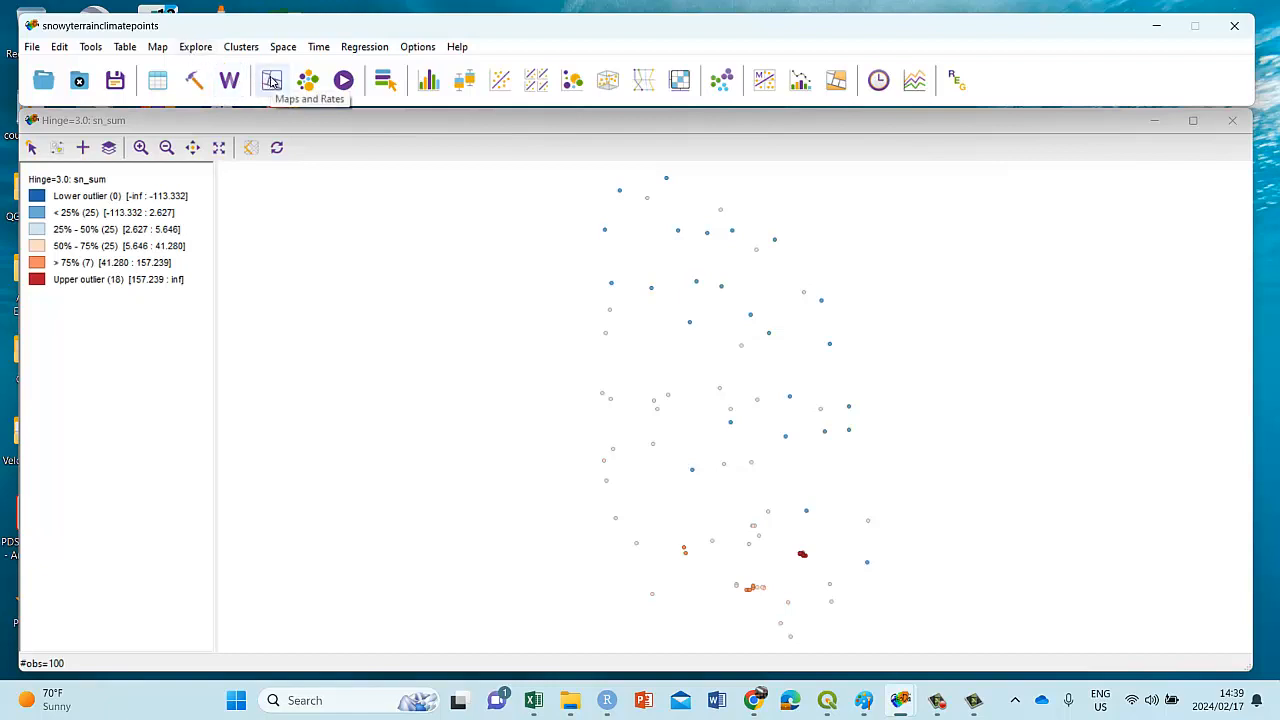
Step: Create a cartogram with sn_sum as circle size and mx_median as circle color, view it maximized, and close it
{"action": "left_click", "coordinate": [272, 82]}
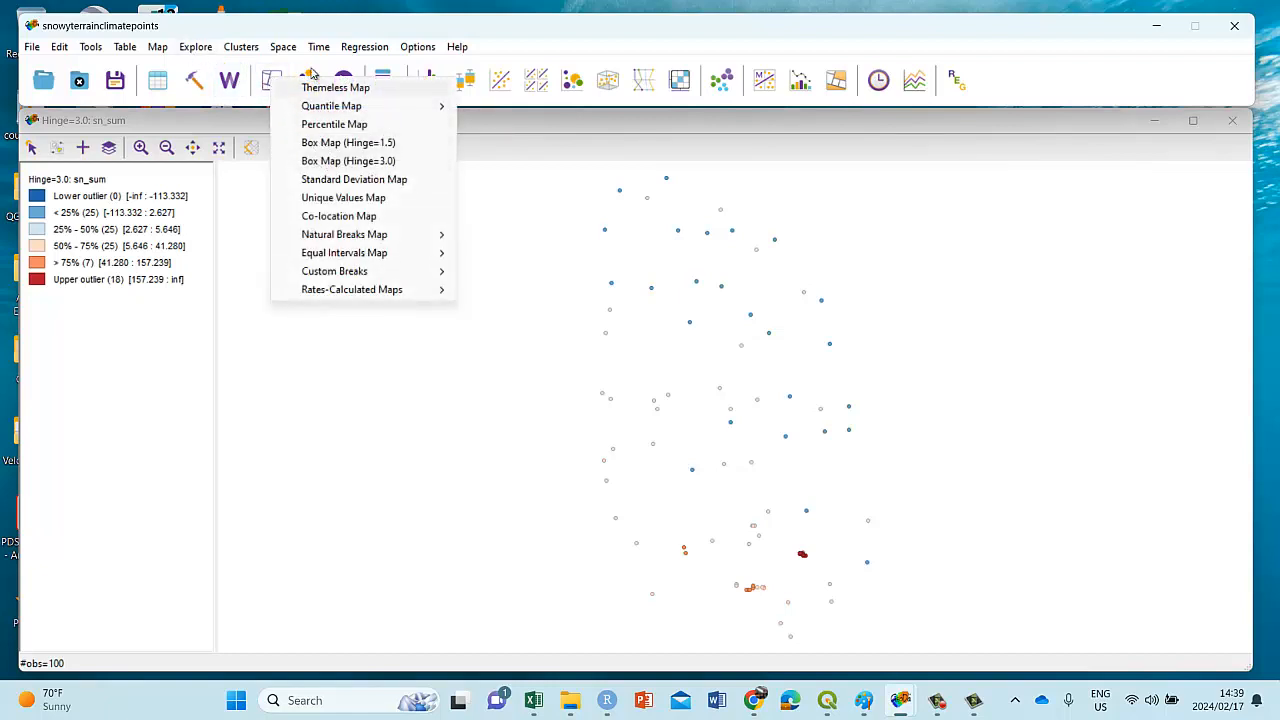
{"action": "left_click", "coordinate": [310, 80]}
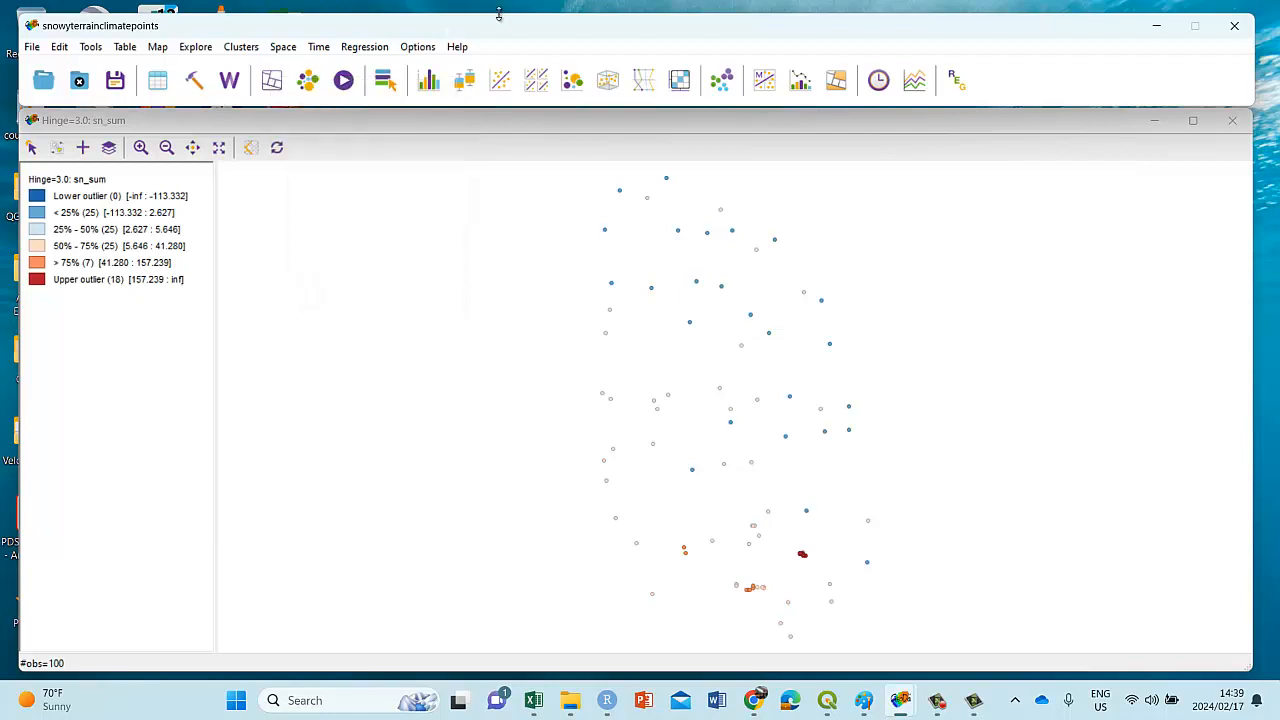
{"action": "left_click", "coordinate": [308, 82]}
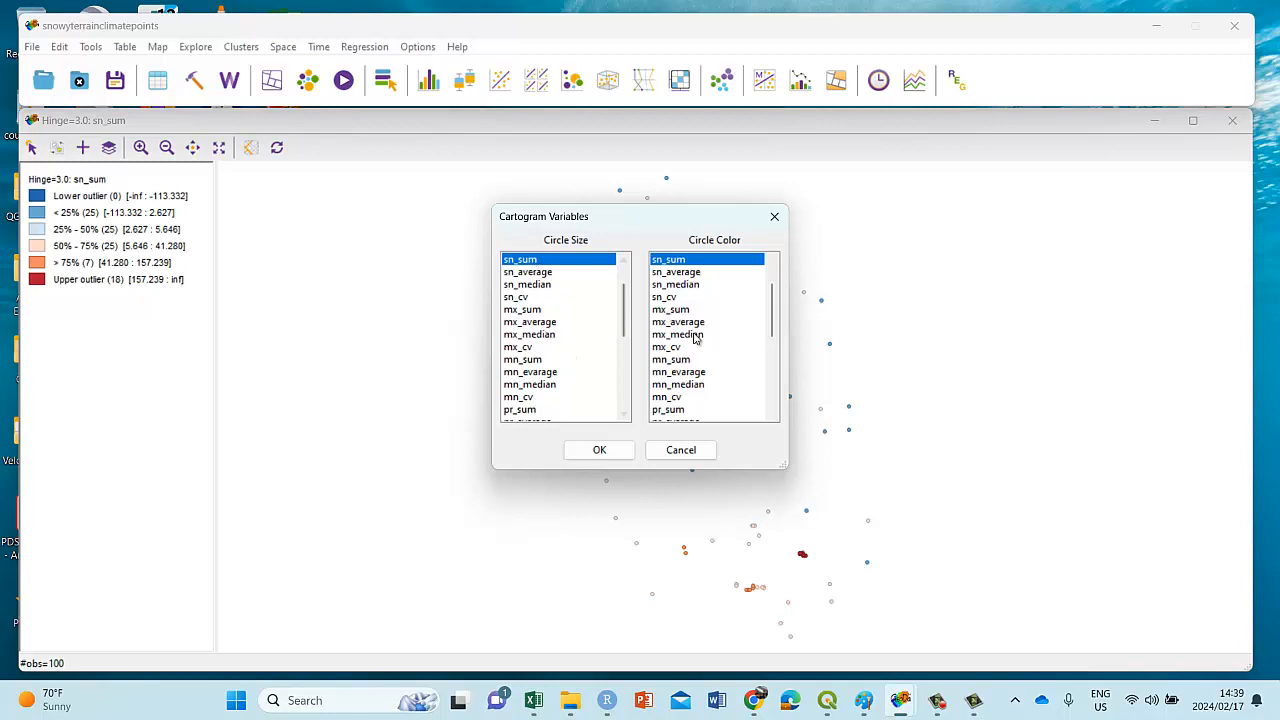
{"action": "scroll", "coordinate": [700, 365], "scroll_direction": "down", "scroll_amount": 1}
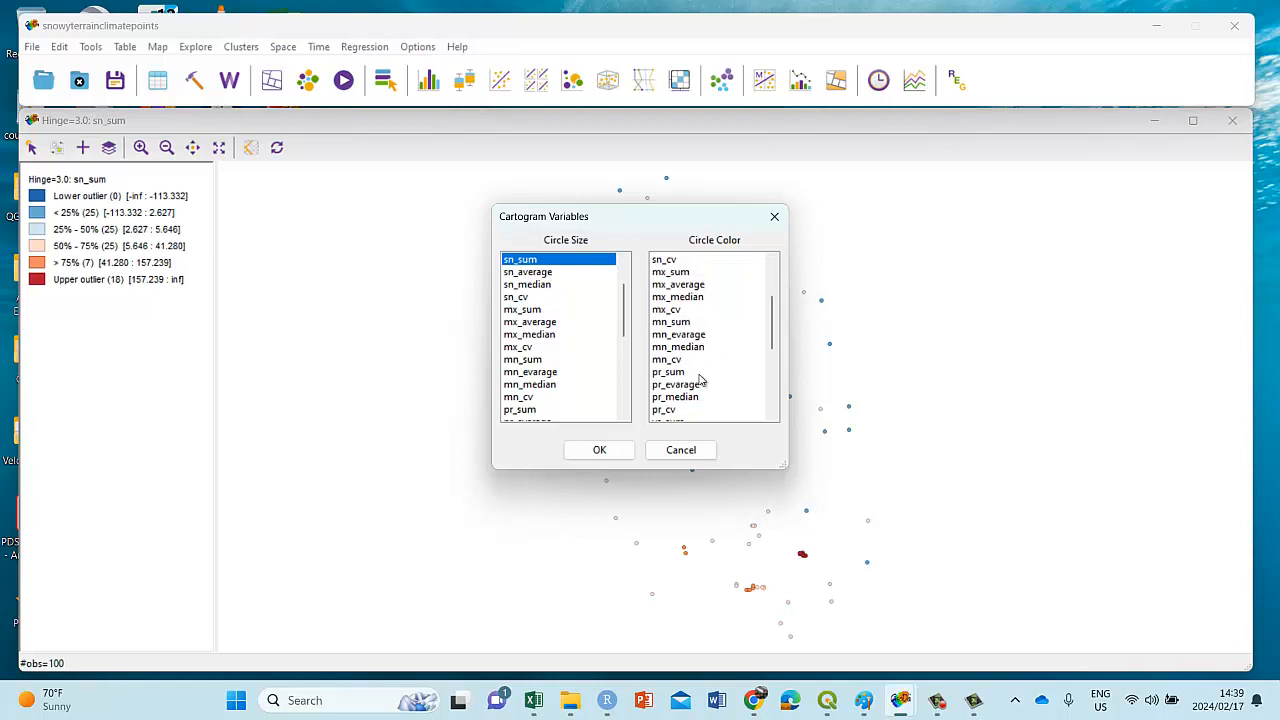
{"action": "left_click", "coordinate": [689, 297]}
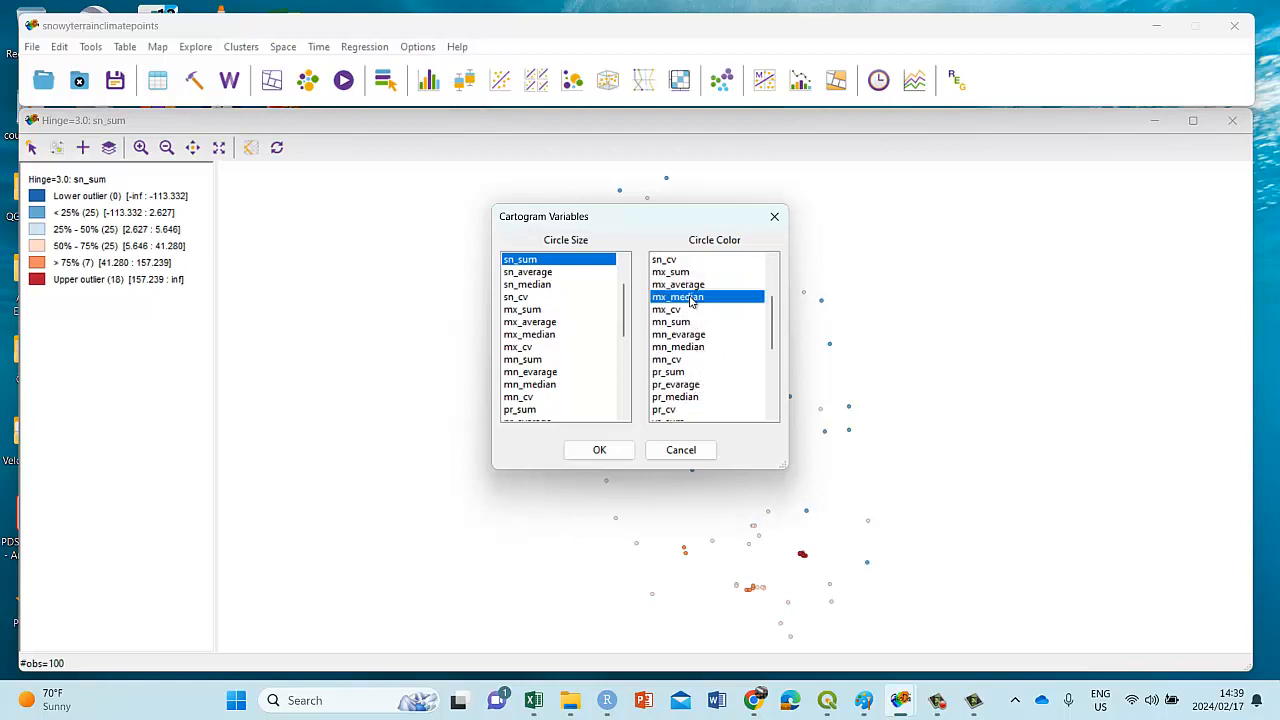
{"action": "left_click", "coordinate": [597, 450]}
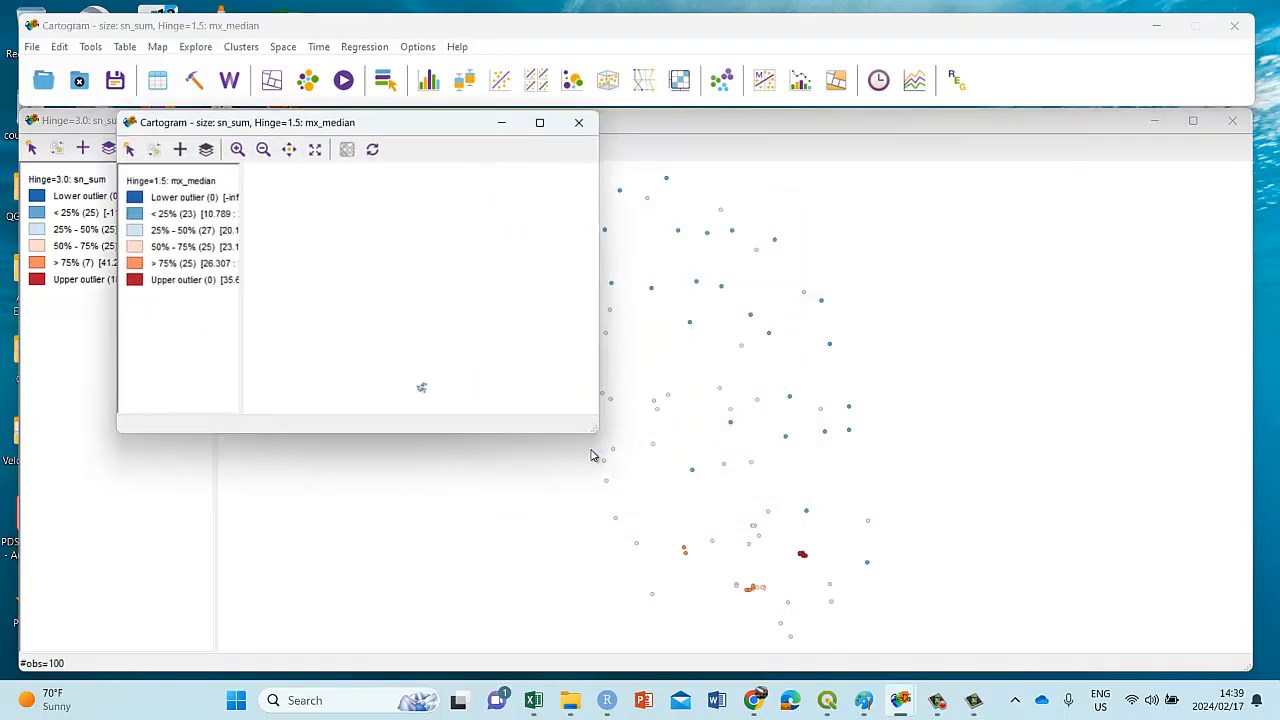
{"action": "left_click", "coordinate": [542, 121]}
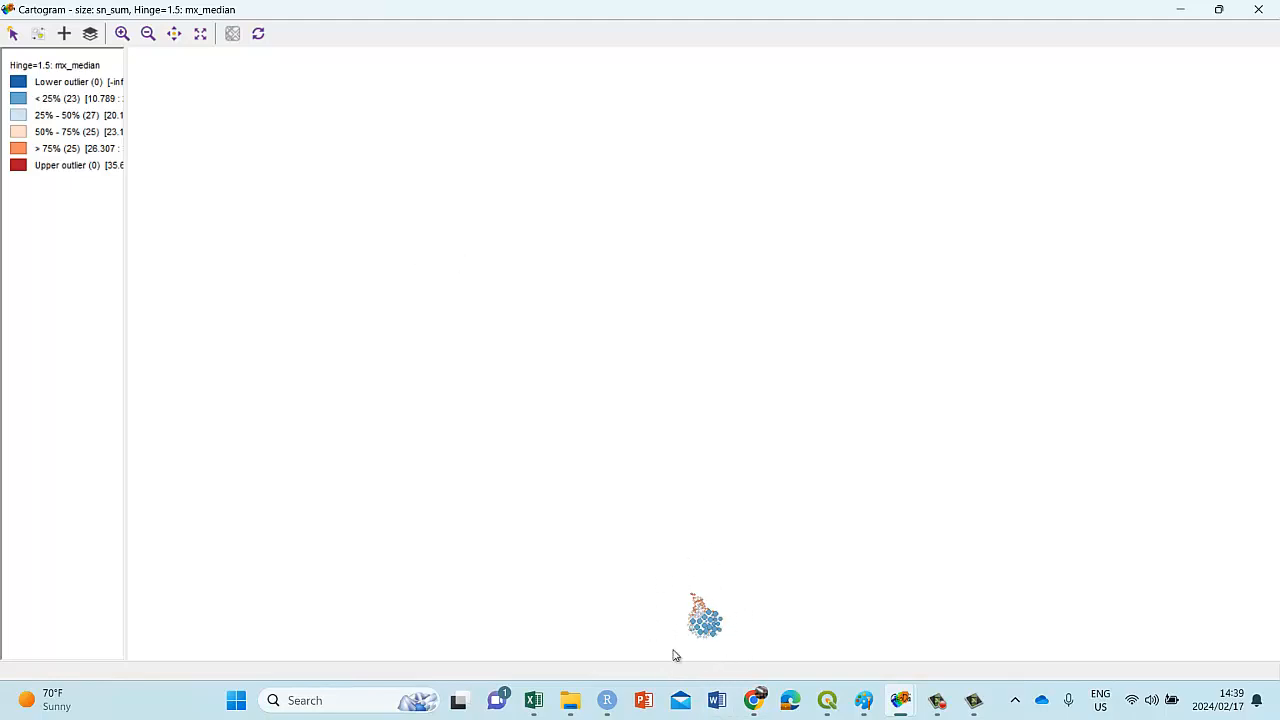
{"action": "left_click", "coordinate": [1258, 10]}
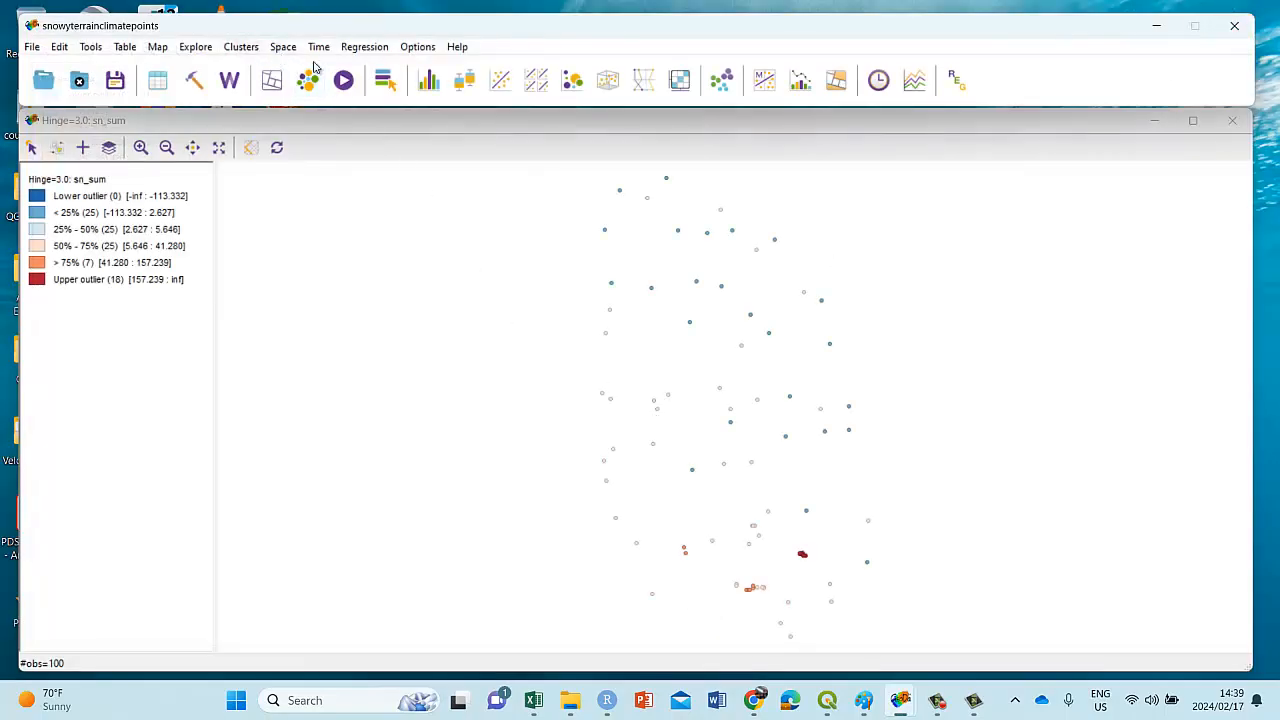
Step: Display a histogram and a box plot of sn_sum one after the other, closing each after viewing it
{"action": "left_click", "coordinate": [428, 83]}
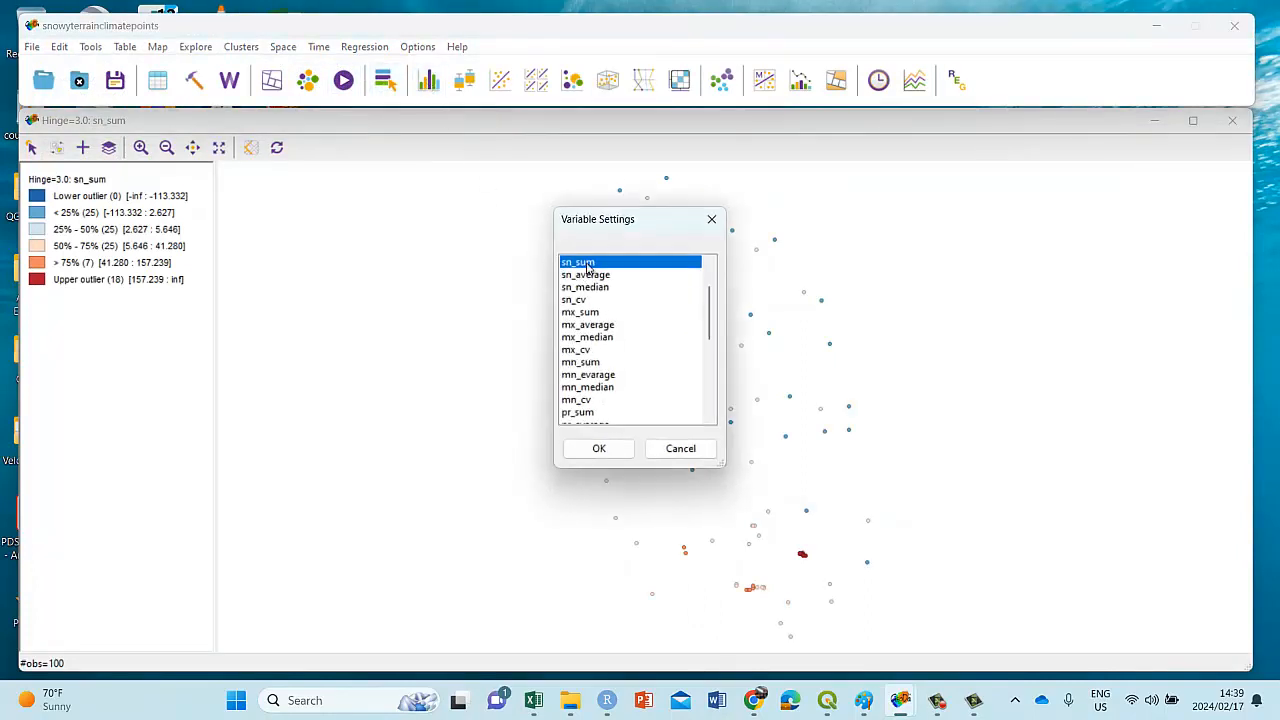
{"action": "left_click", "coordinate": [598, 449]}
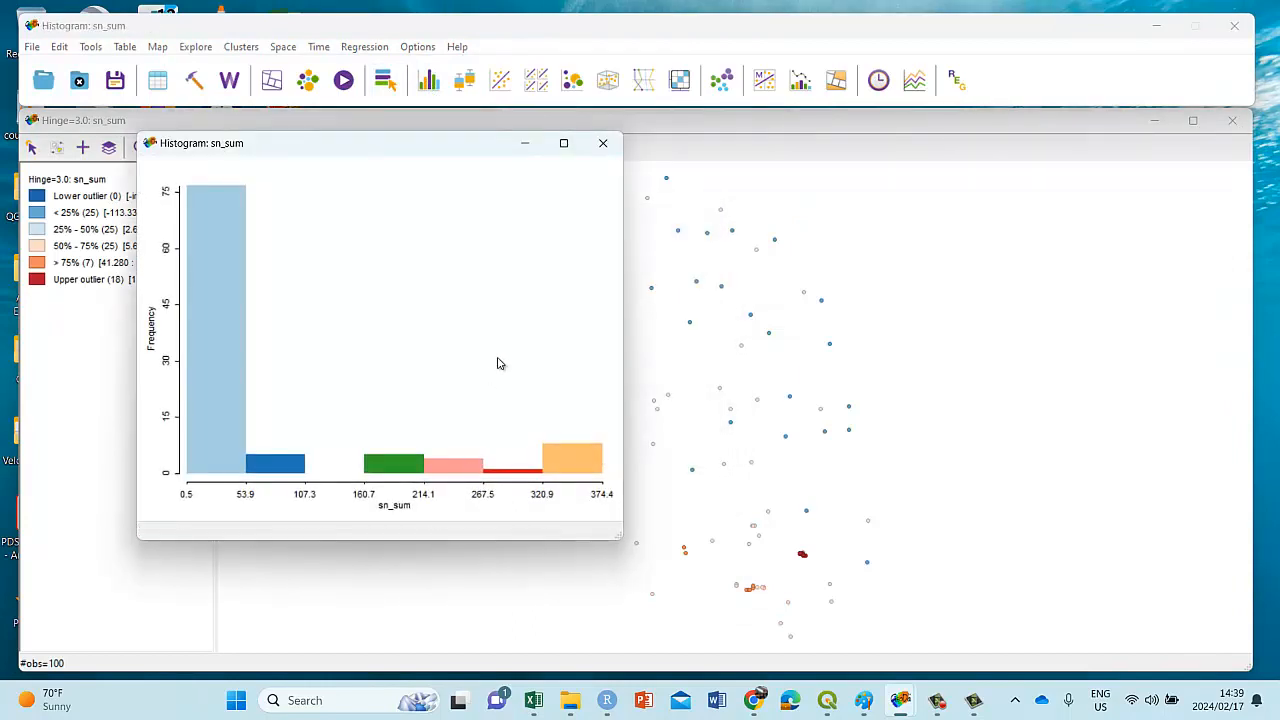
{"action": "left_click", "coordinate": [603, 146]}
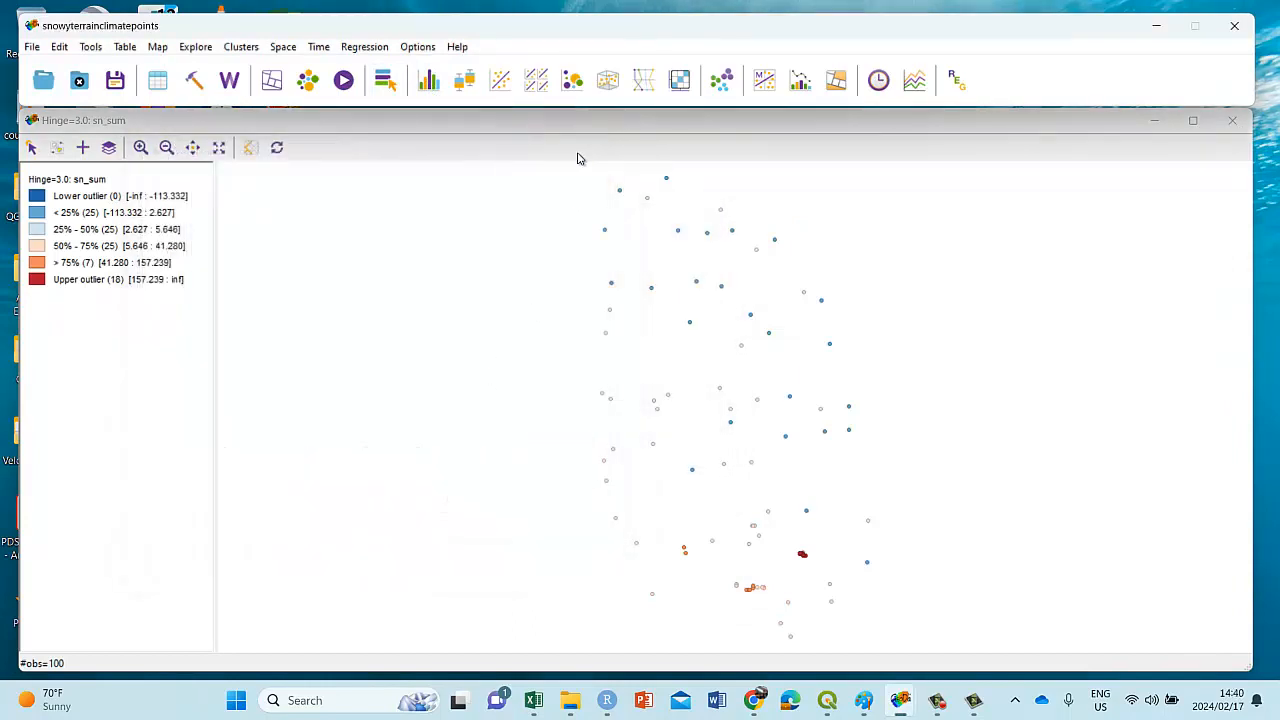
{"action": "left_click", "coordinate": [463, 84]}
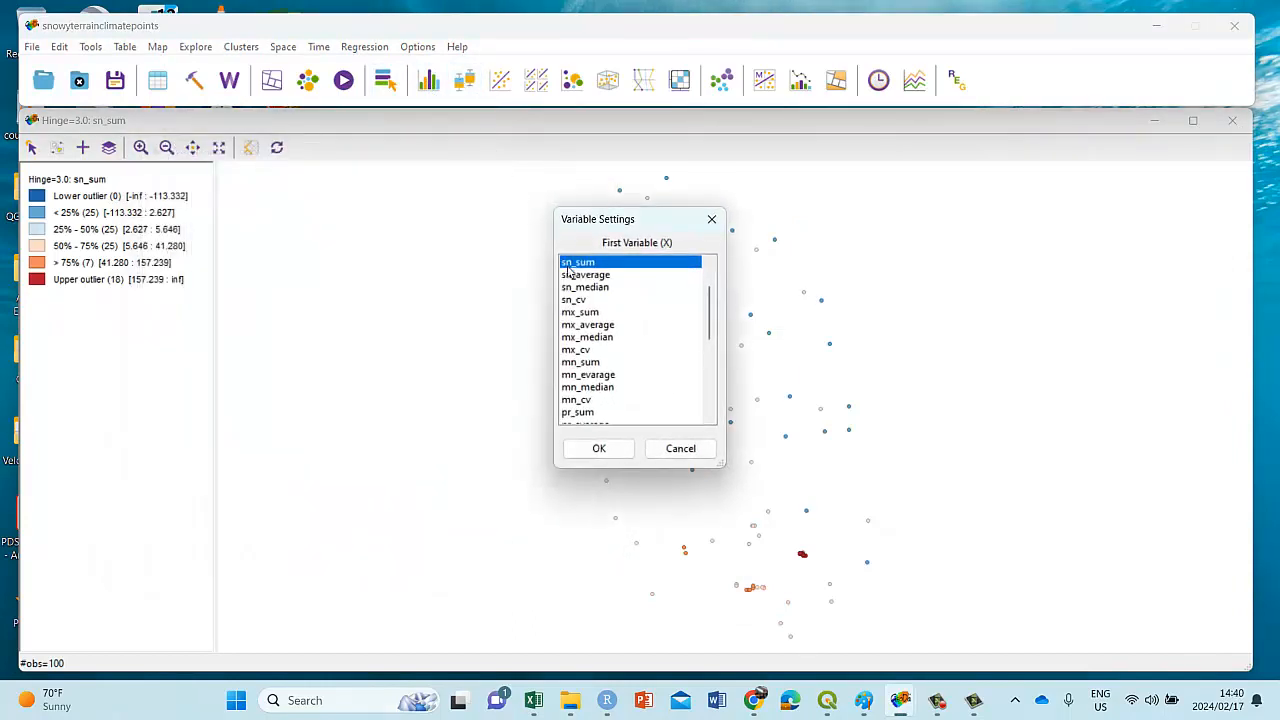
{"action": "left_click", "coordinate": [597, 450]}
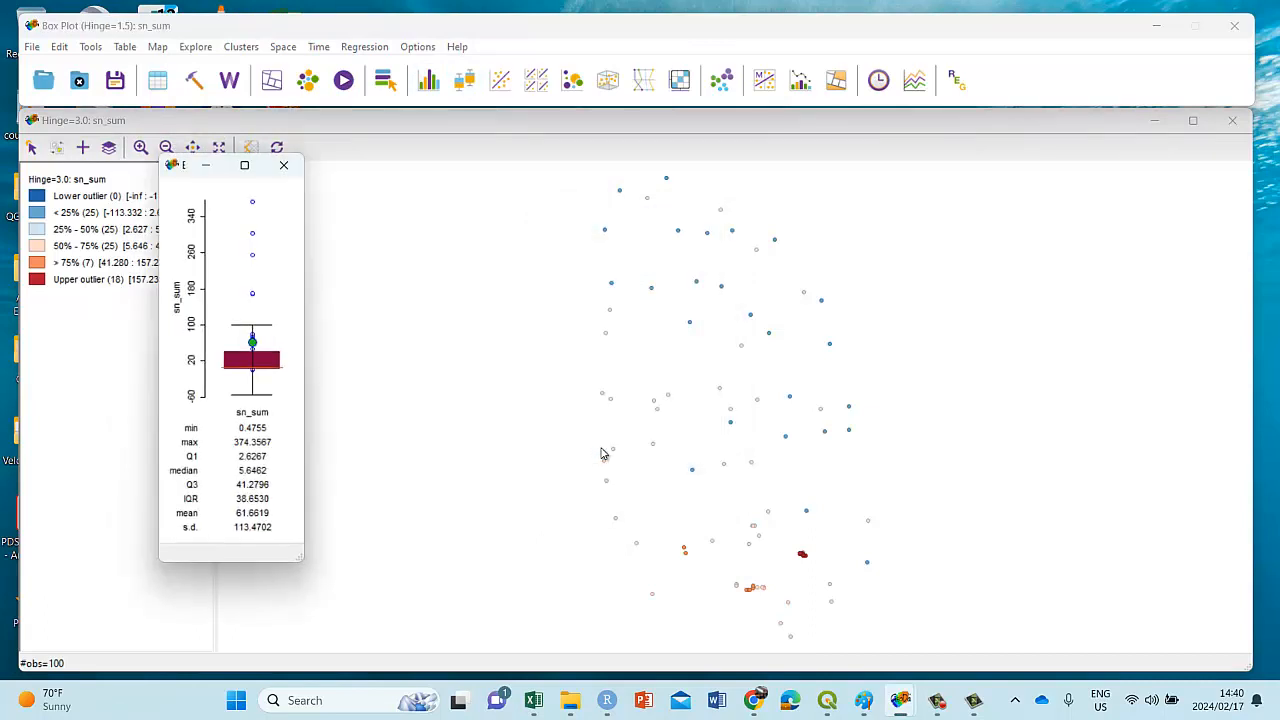
{"action": "left_click", "coordinate": [284, 165]}
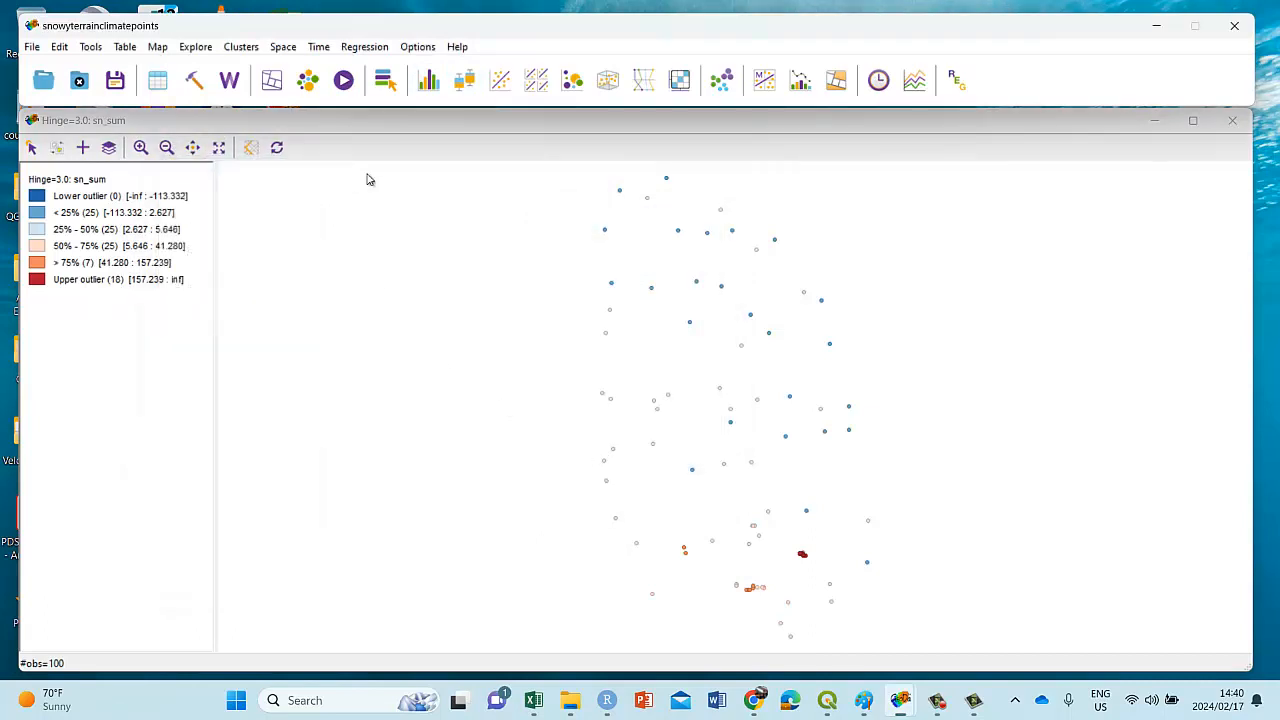
Step: Build a scatter plot matrix of sn_sum and vs_median, view the plots without the variable list covering them, and close the matrix
{"action": "left_click", "coordinate": [537, 82]}
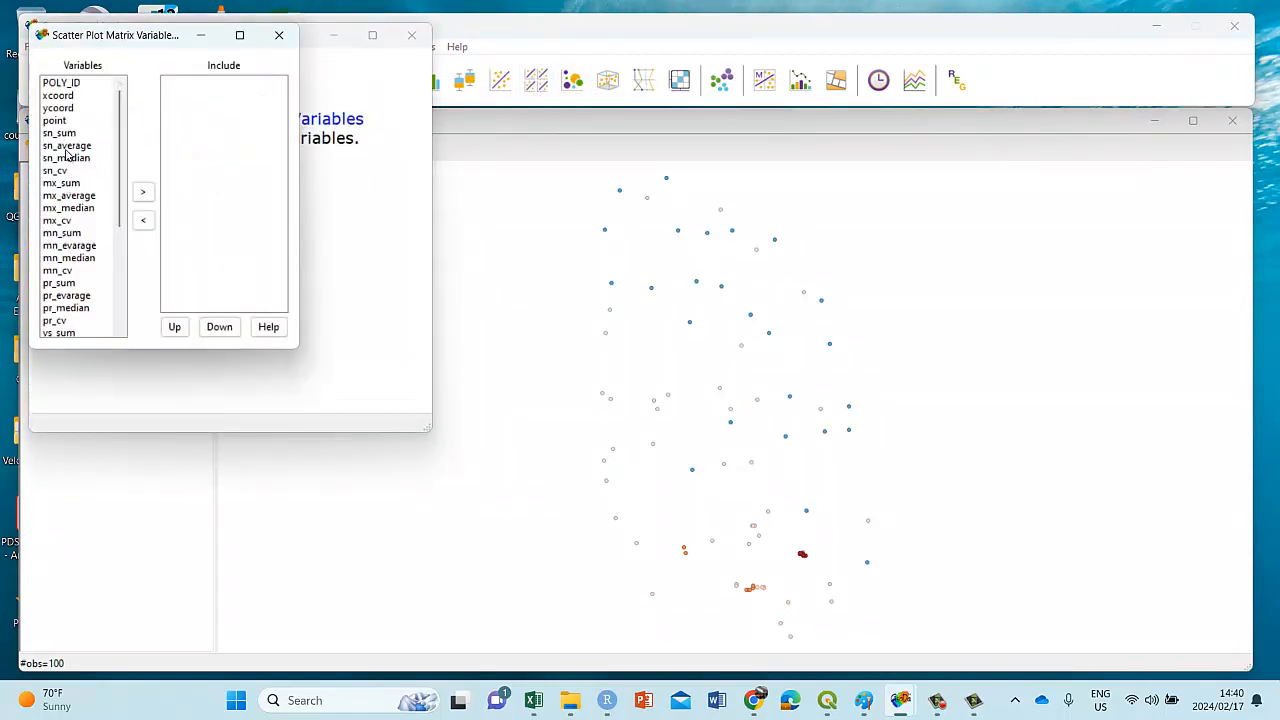
{"action": "double_click", "coordinate": [66, 135]}
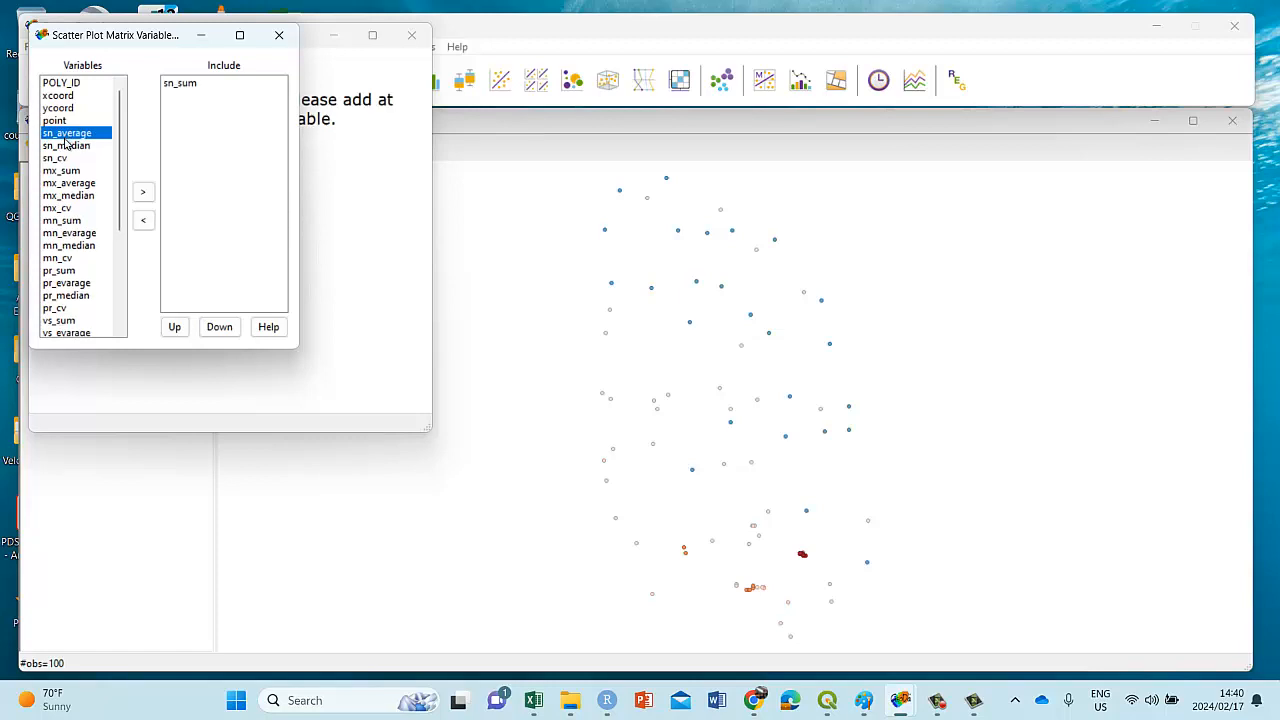
{"action": "left_click_drag", "start_coordinate": [120, 222], "coordinate": [123, 257]}
{"action": "double_click", "coordinate": [77, 320]}
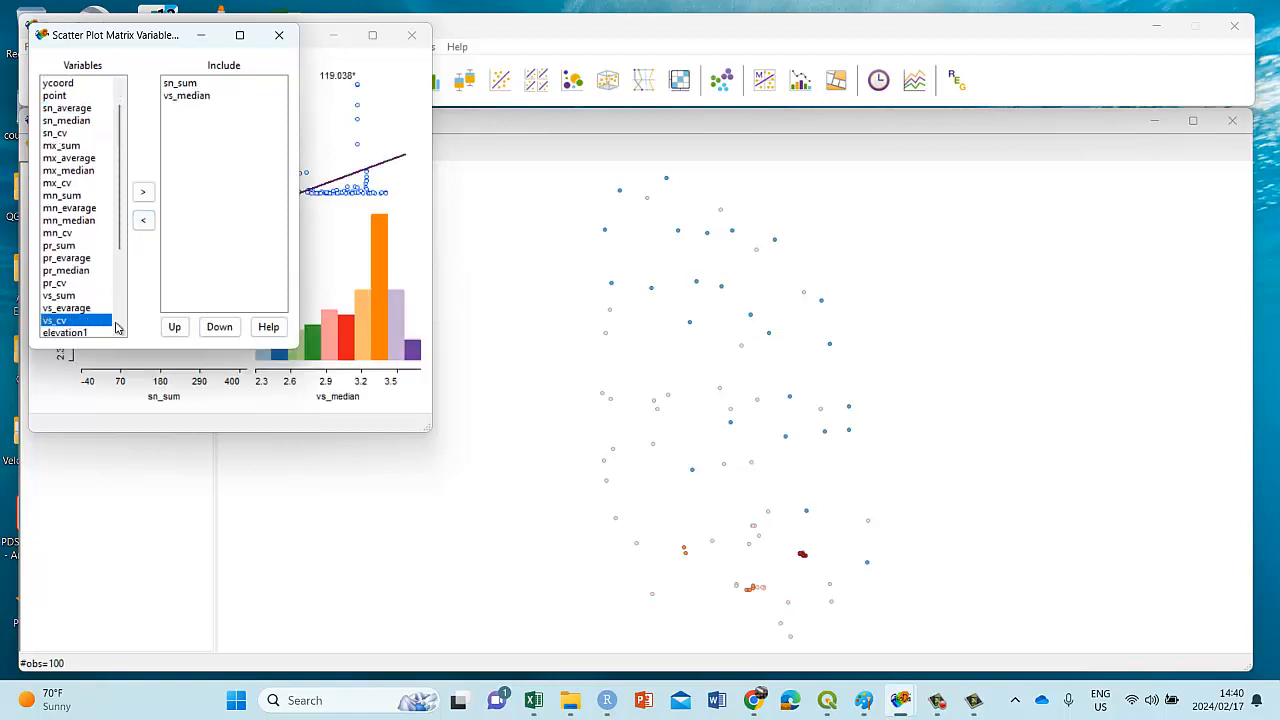
{"action": "left_click_drag", "start_coordinate": [166, 38], "coordinate": [789, 151]}
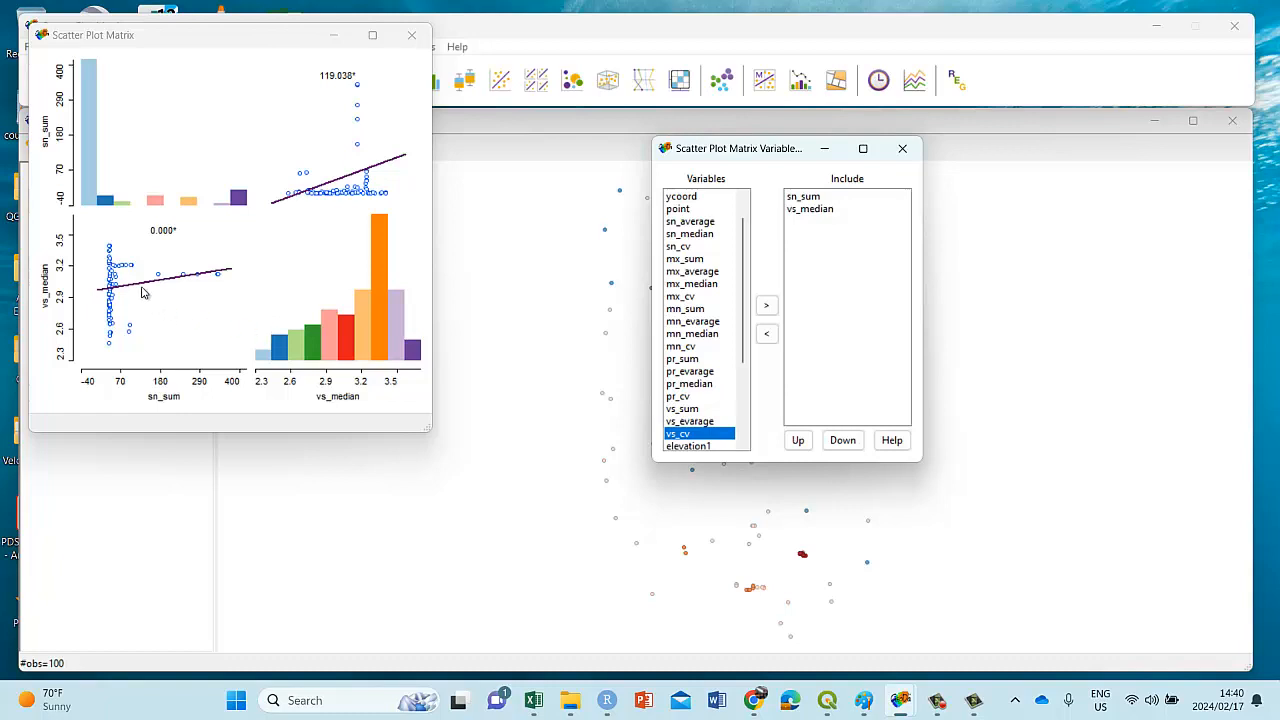
{"action": "left_click", "coordinate": [902, 148]}
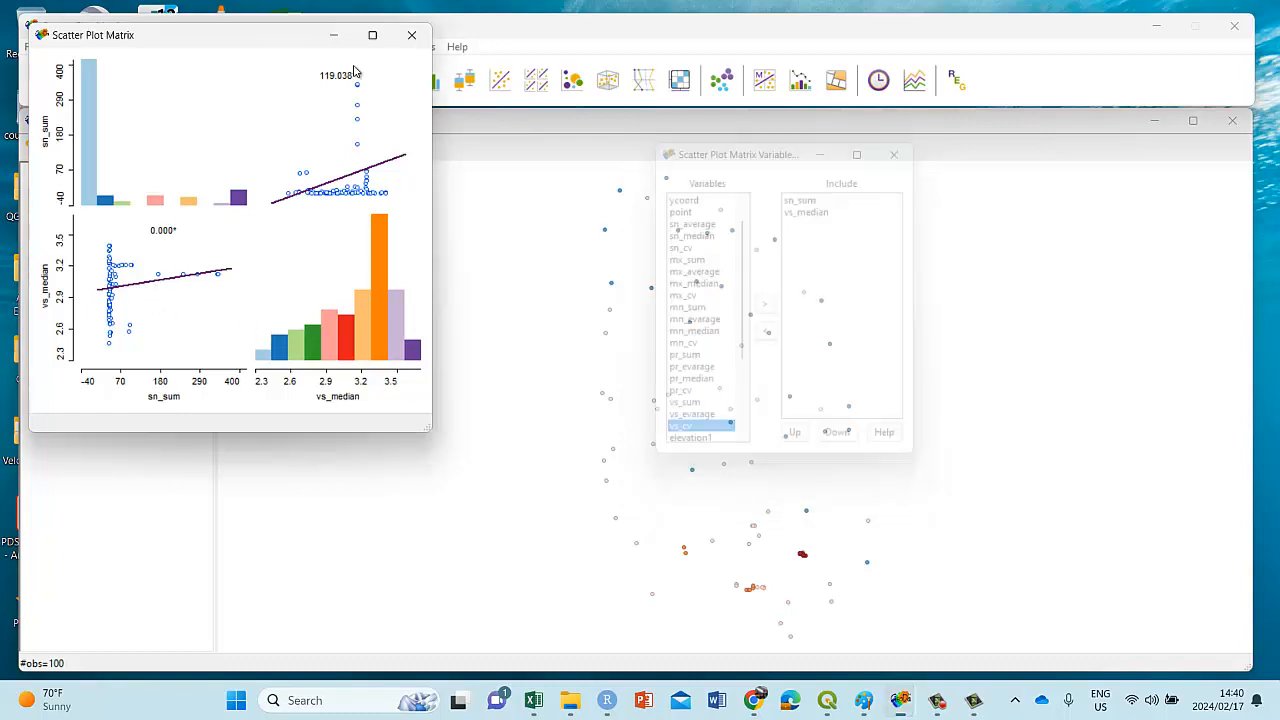
{"action": "left_click", "coordinate": [411, 35]}
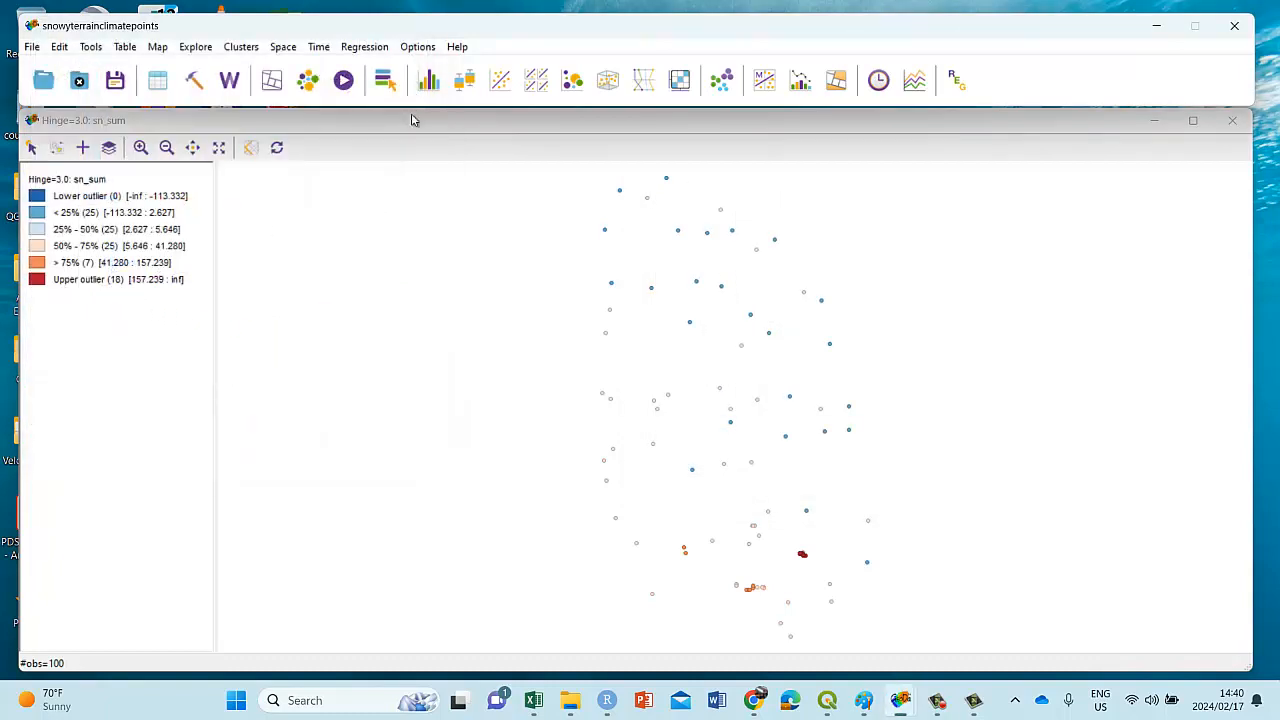
Step: Start a bubble chart with sn_sum on the X-axis and terrain2 on the Y-axis
{"action": "left_click", "coordinate": [572, 80]}
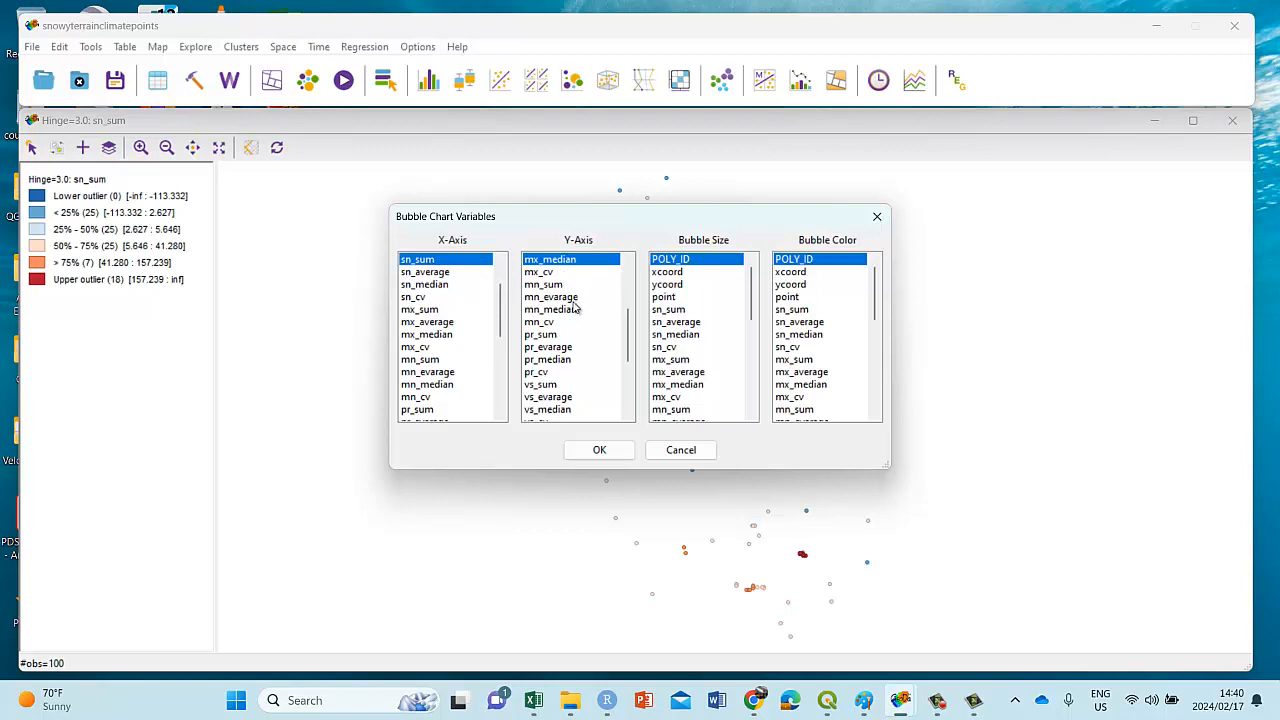
{"action": "scroll", "coordinate": [575, 333], "scroll_direction": "down", "scroll_amount": 4}
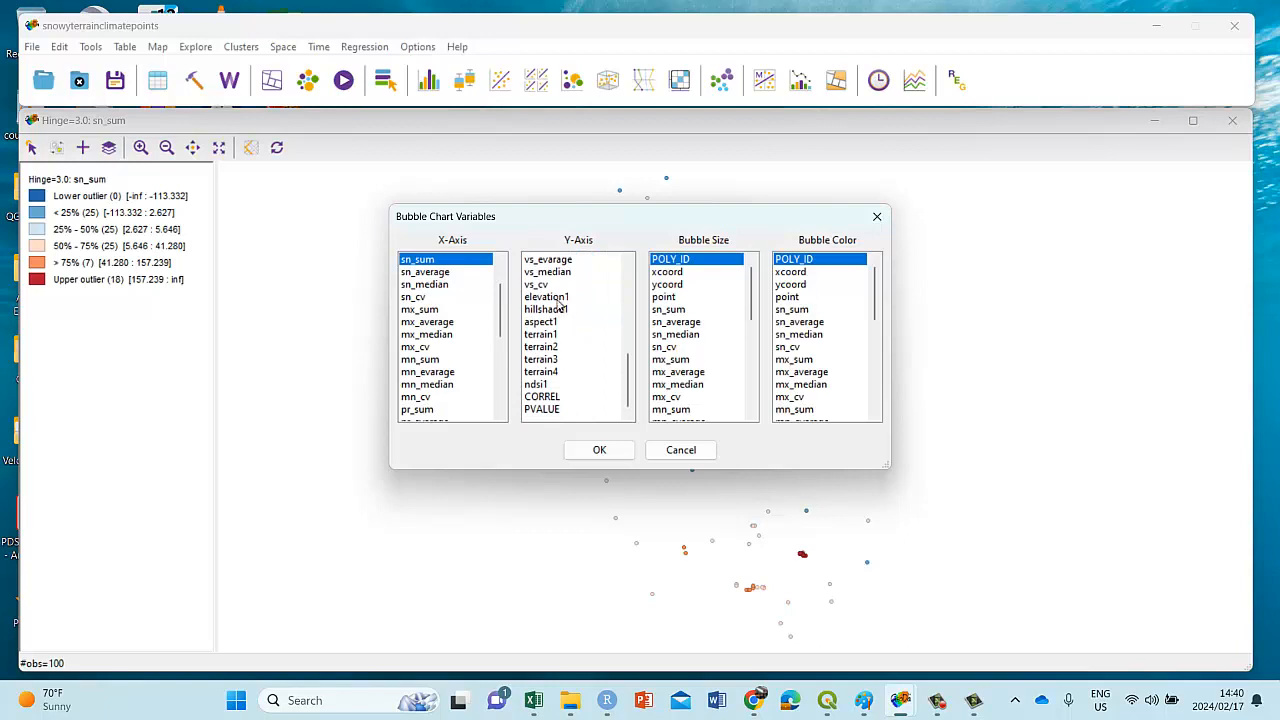
{"action": "scroll", "coordinate": [585, 353], "scroll_direction": "up", "scroll_amount": 3}
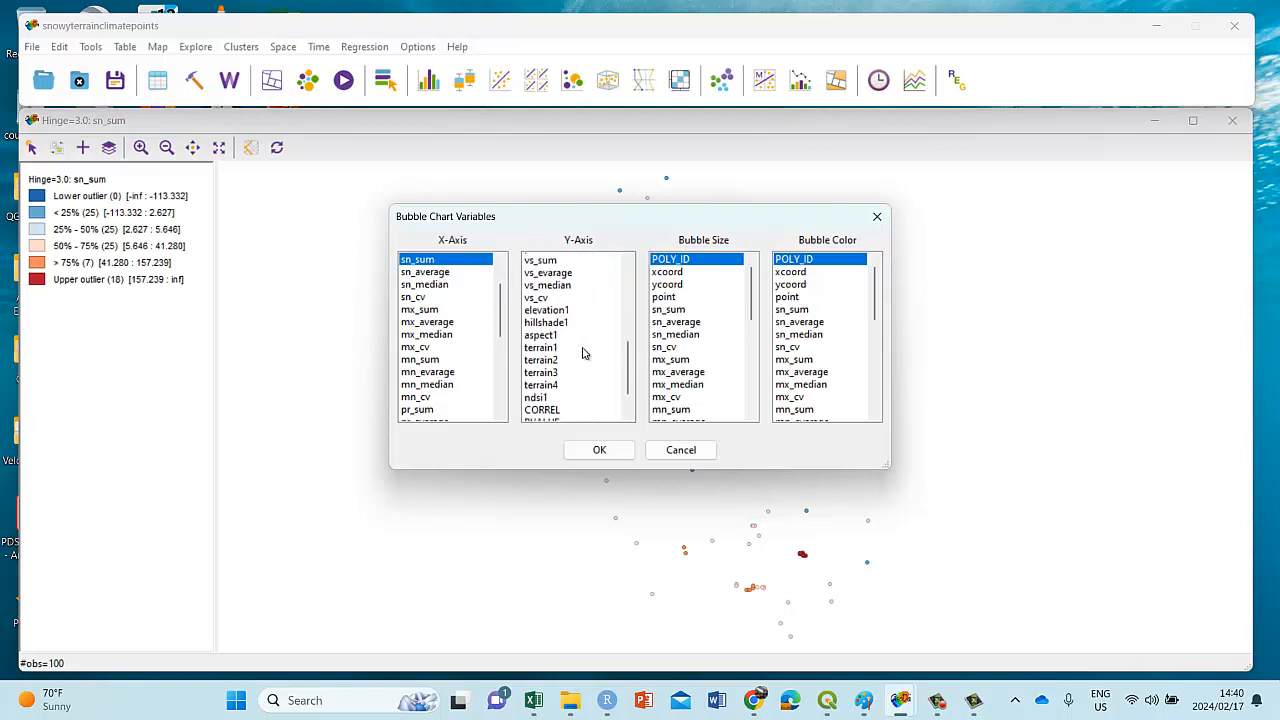
{"action": "scroll", "coordinate": [585, 353], "scroll_direction": "up", "scroll_amount": 2}
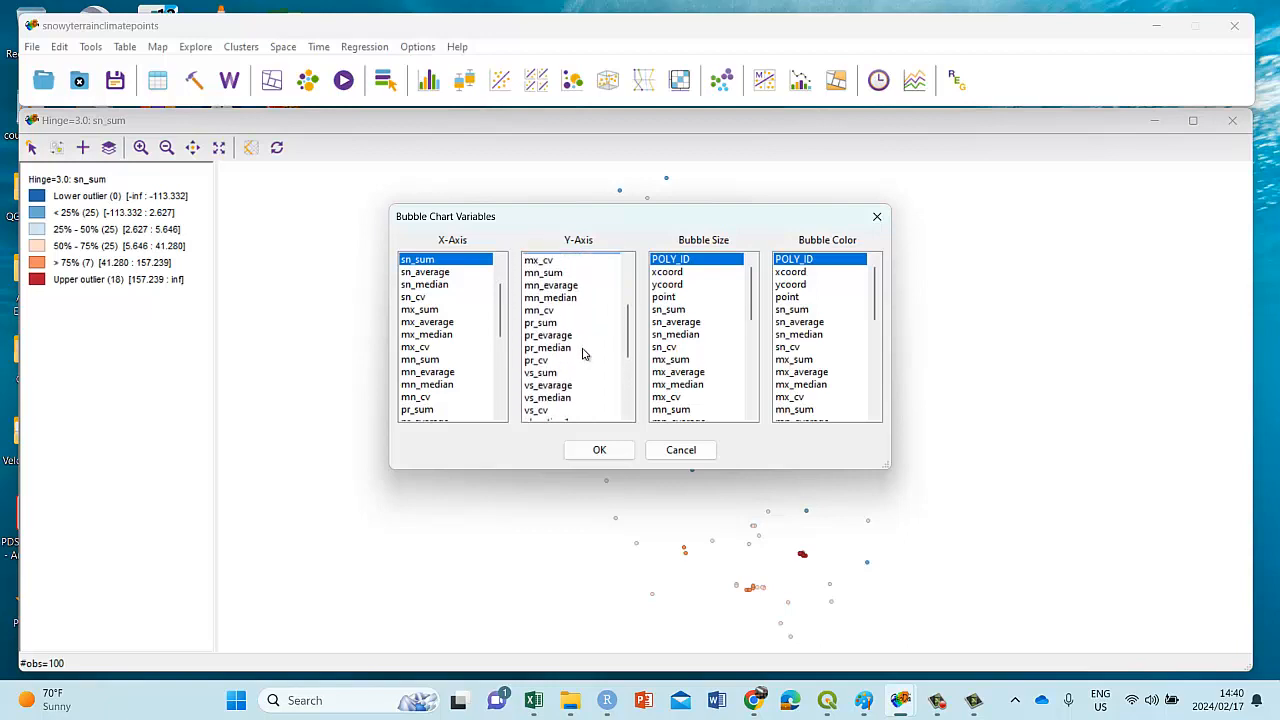
{"action": "scroll", "coordinate": [585, 353], "scroll_direction": "down", "scroll_amount": 3}
{"action": "scroll", "coordinate": [583, 353], "scroll_direction": "down", "scroll_amount": 3}
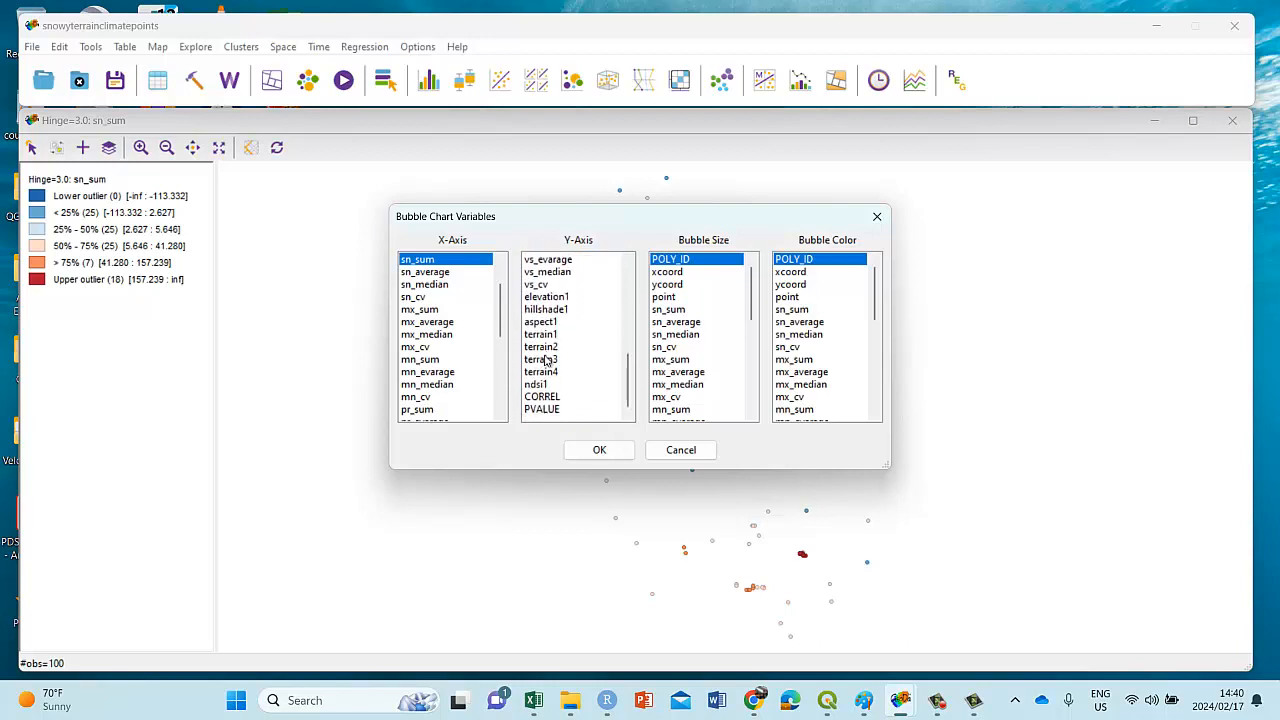
{"action": "left_click", "coordinate": [546, 347]}
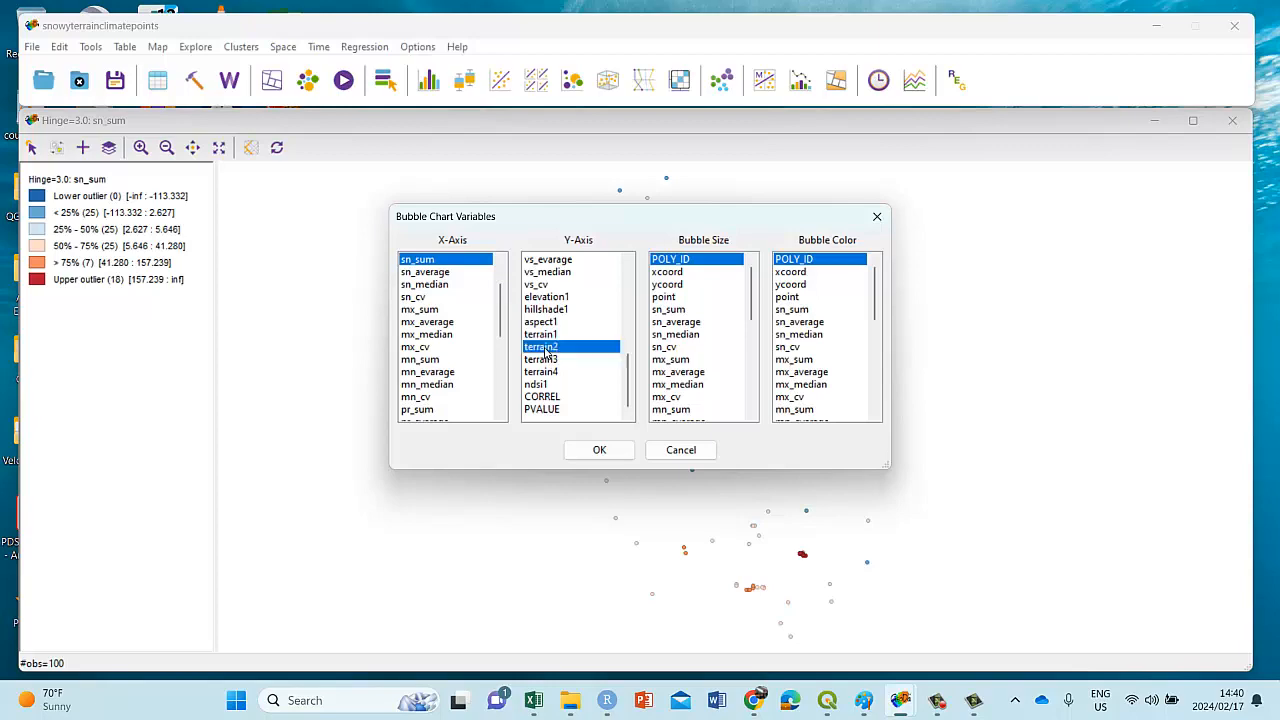
Step: Switch to QGIS, expand the terrain layer to check what its bands represent, and return to the bubble chart settings in GeoDa
{"action": "left_click", "coordinate": [827, 700]}
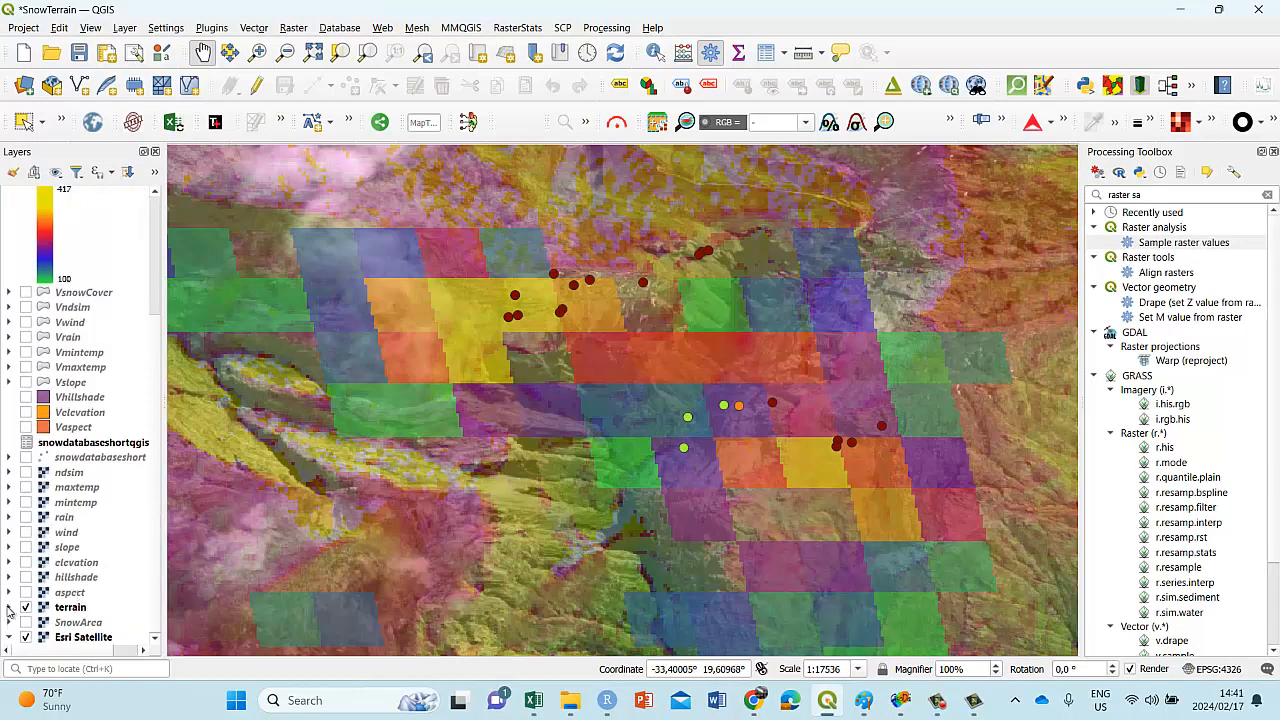
{"action": "left_click", "coordinate": [8, 607]}
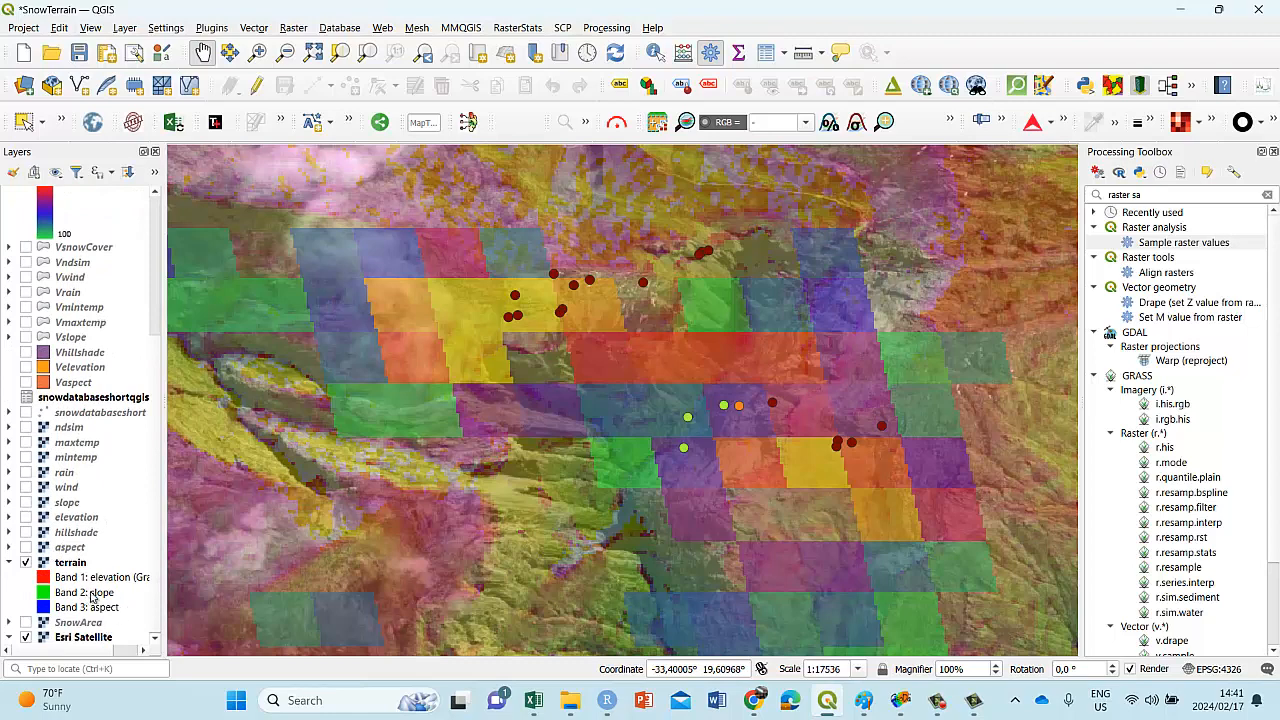
{"action": "left_click", "coordinate": [825, 710]}
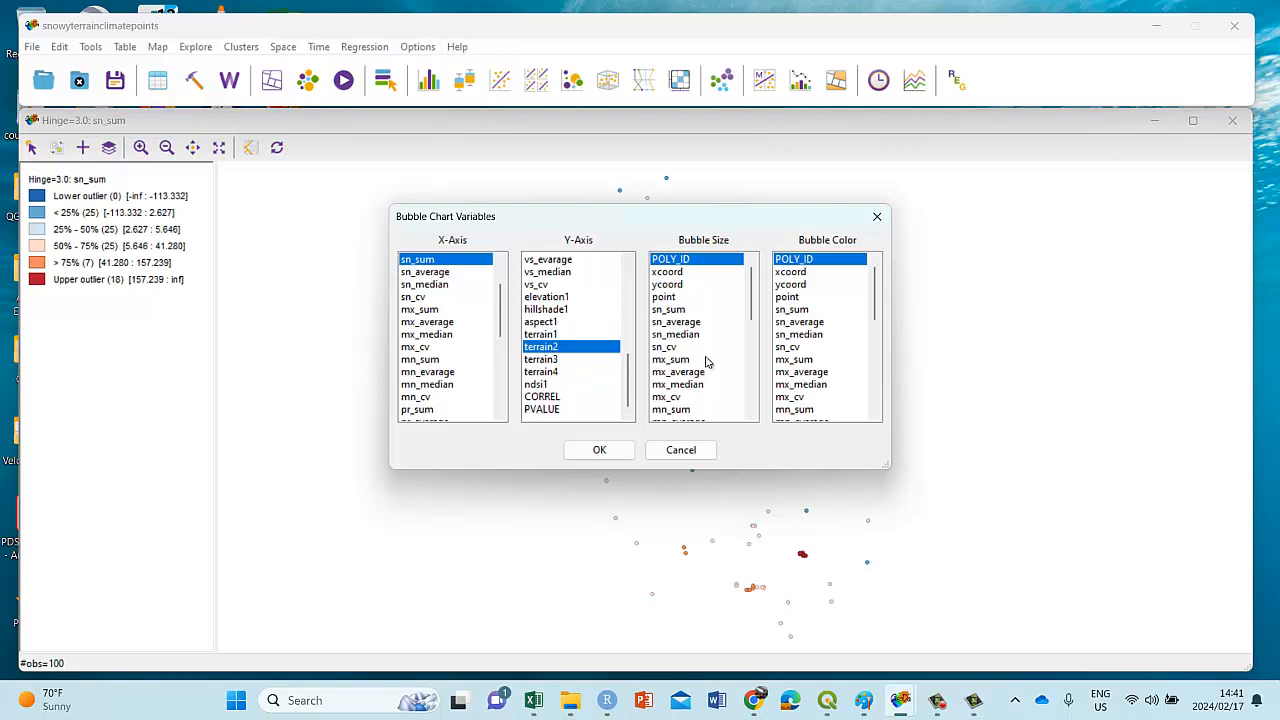
Step: Set the bubble size variable to mn_median and confirm the bubble chart settings
{"action": "scroll", "coordinate": [705, 362], "scroll_direction": "down", "scroll_amount": 2}
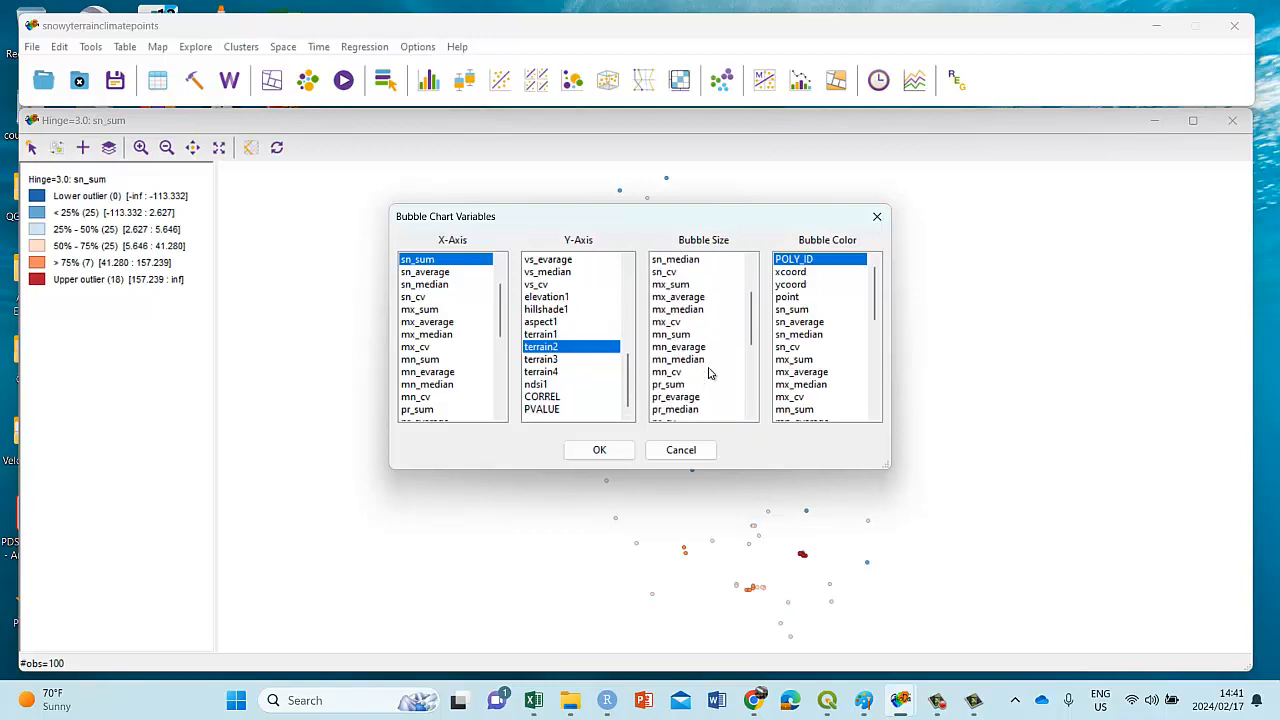
{"action": "scroll", "coordinate": [709, 373], "scroll_direction": "up", "scroll_amount": 1}
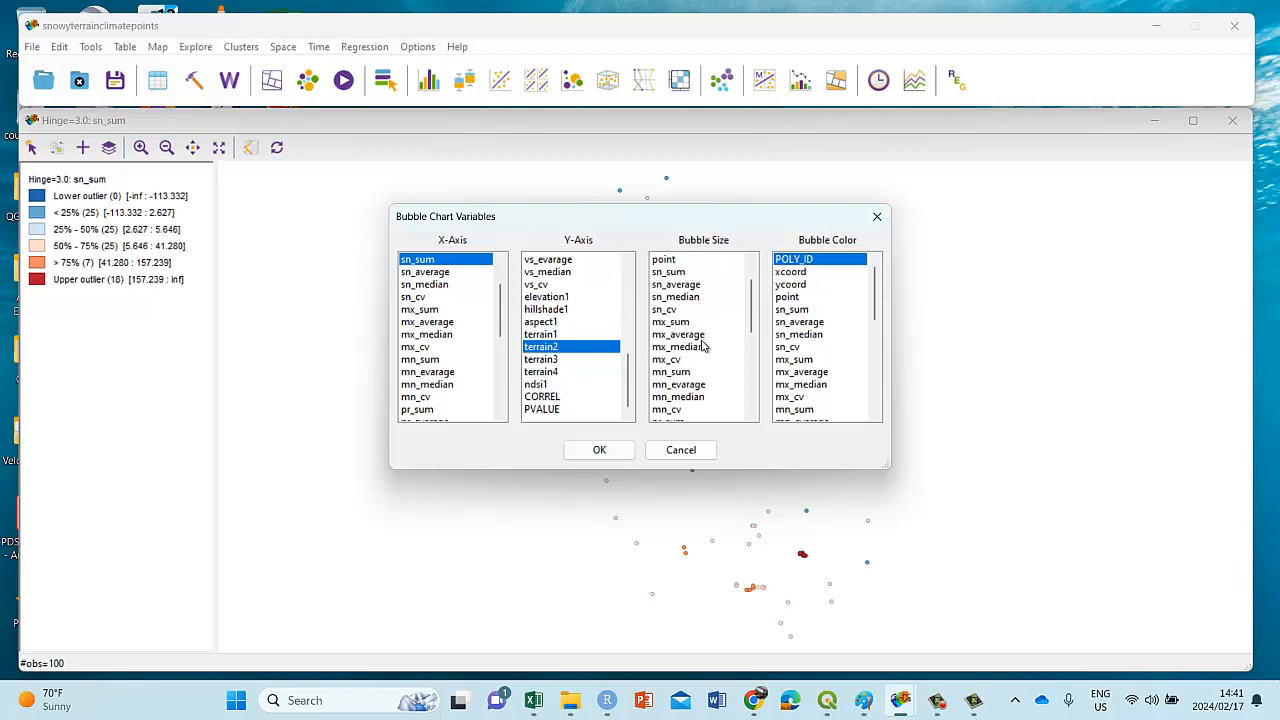
{"action": "scroll", "coordinate": [692, 396], "scroll_direction": "down", "scroll_amount": 1}
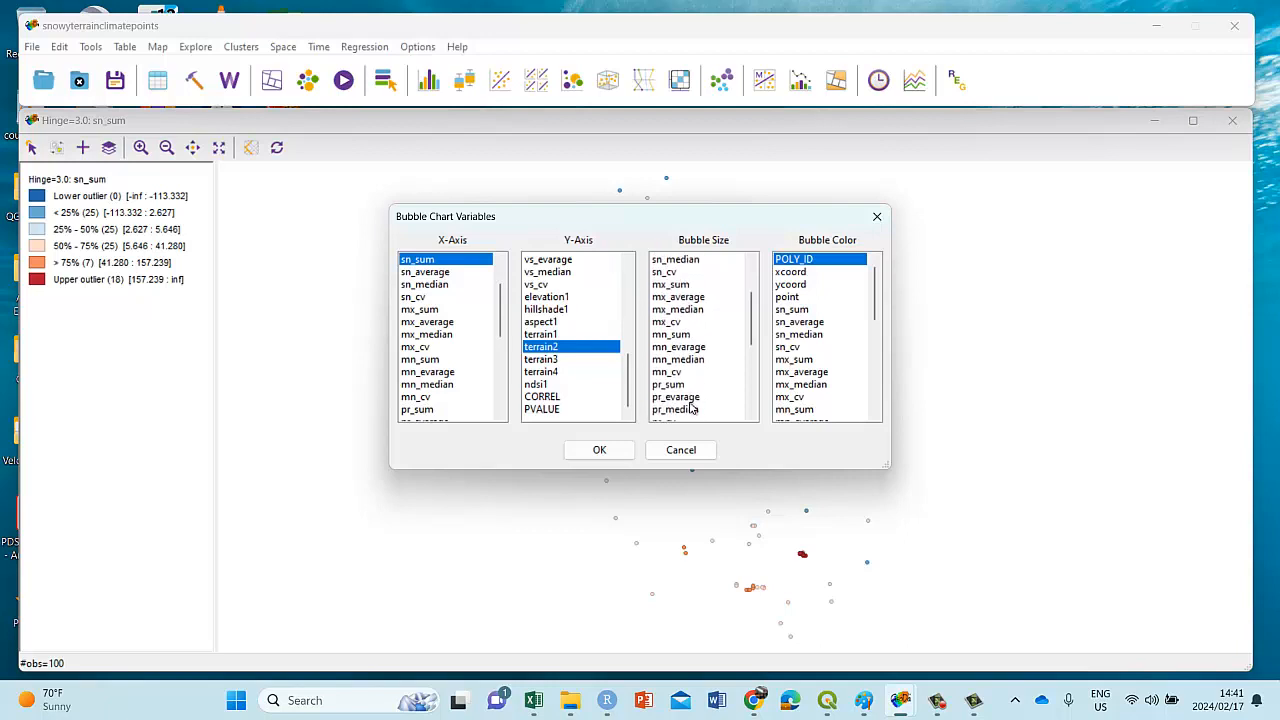
{"action": "left_click", "coordinate": [684, 360]}
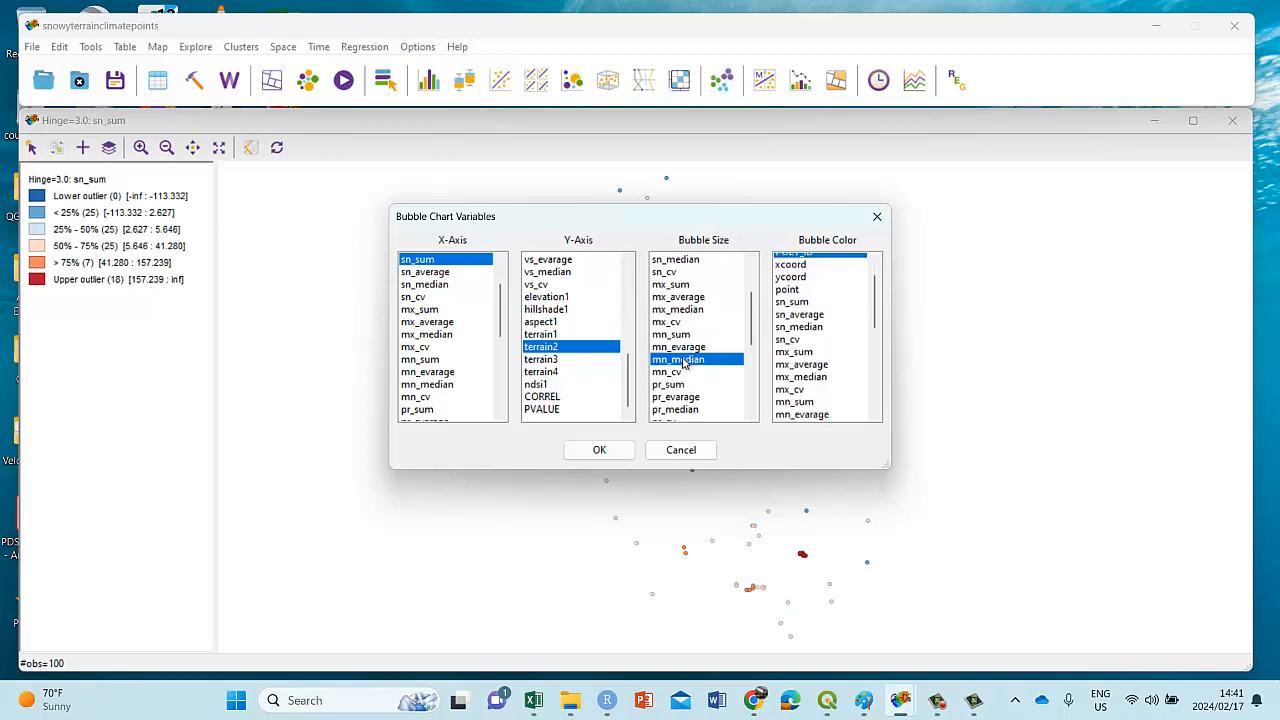
{"action": "key", "text": "Return"}
{"action": "left_click", "coordinate": [475, 56]}
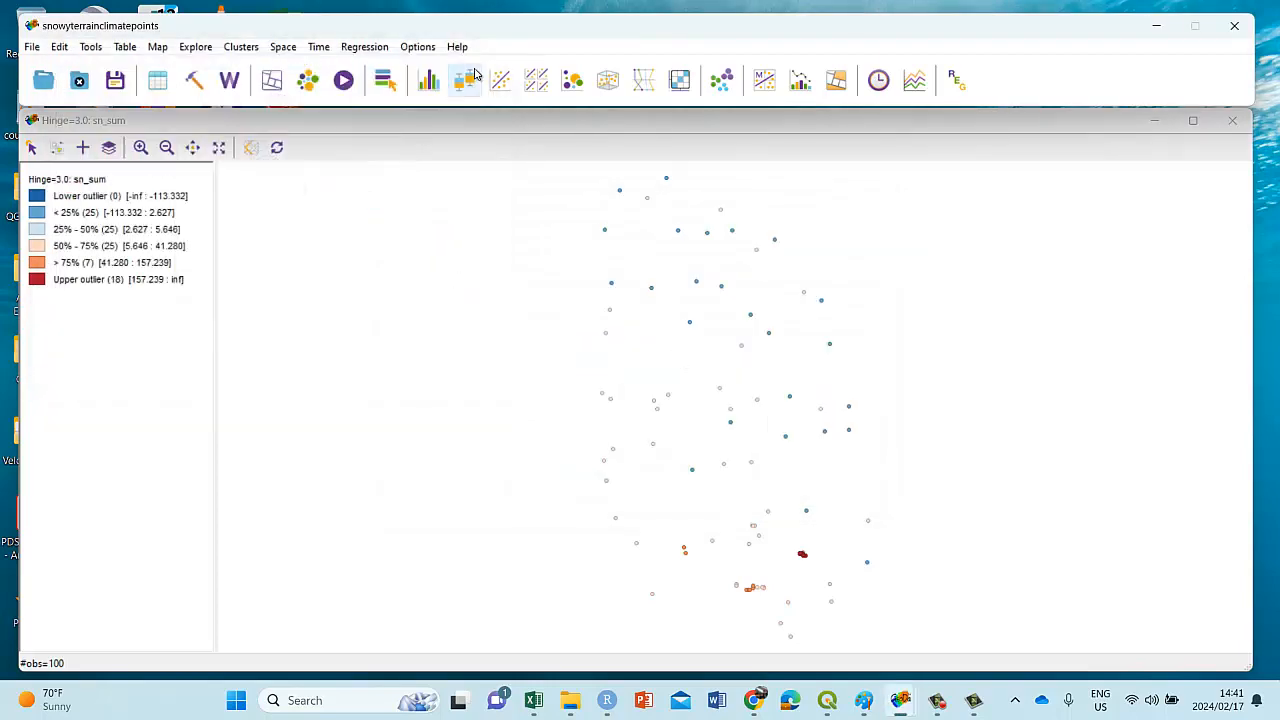
Step: Reopen the bubble chart settings, set the bubble color to elevation1, create the chart, and enlarge it to full screen
{"action": "left_click", "coordinate": [573, 84]}
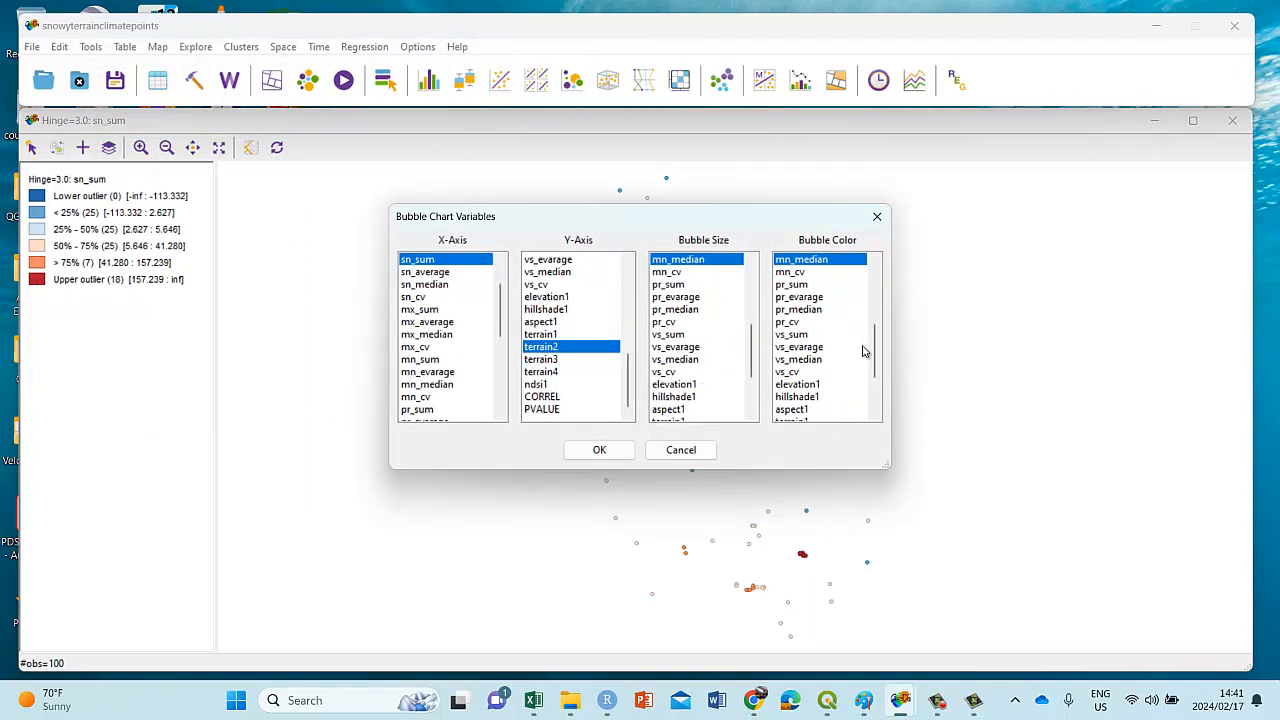
{"action": "left_click_drag", "start_coordinate": [876, 358], "coordinate": [876, 380]}
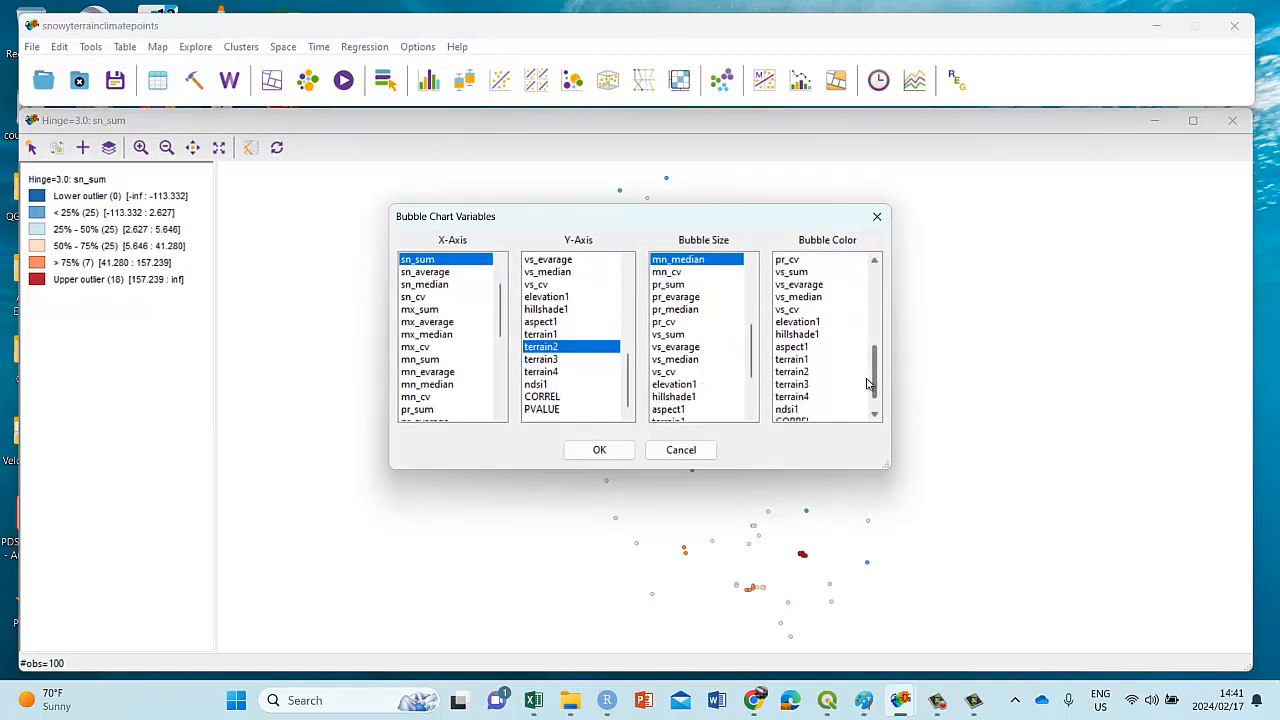
{"action": "left_click", "coordinate": [806, 323]}
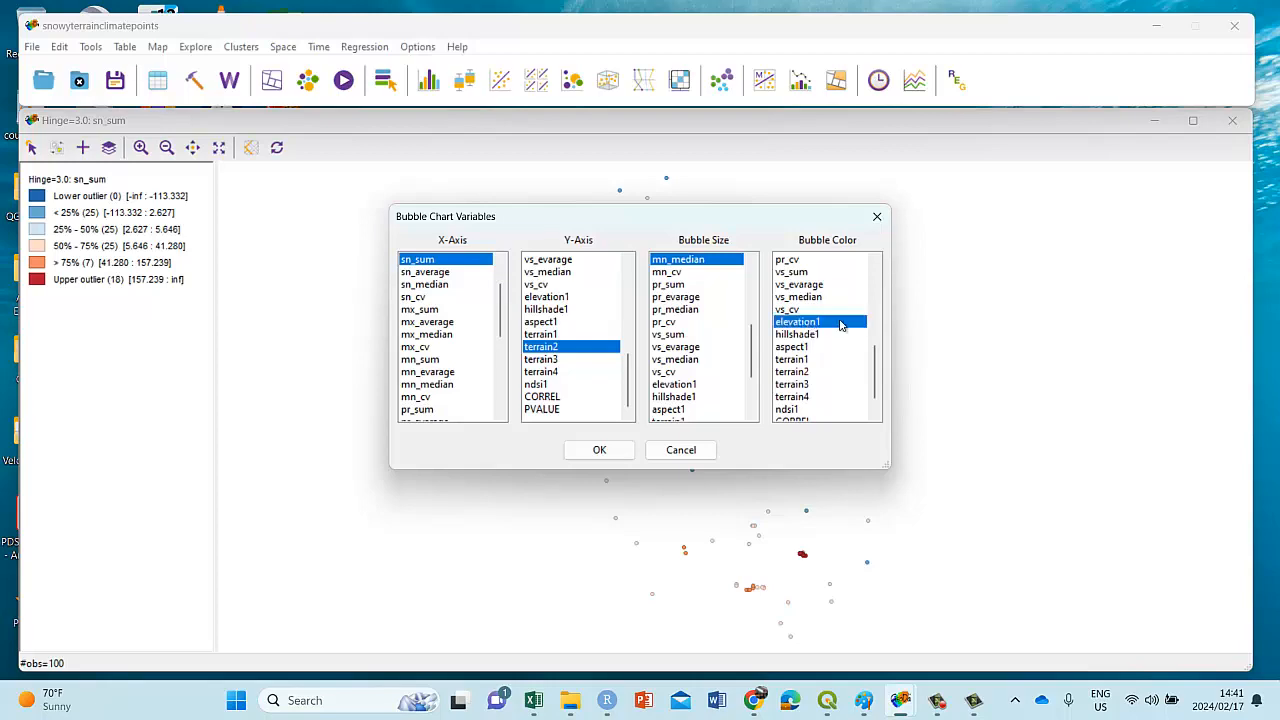
{"action": "left_click", "coordinate": [600, 450]}
{"action": "left_click", "coordinate": [458, 79]}
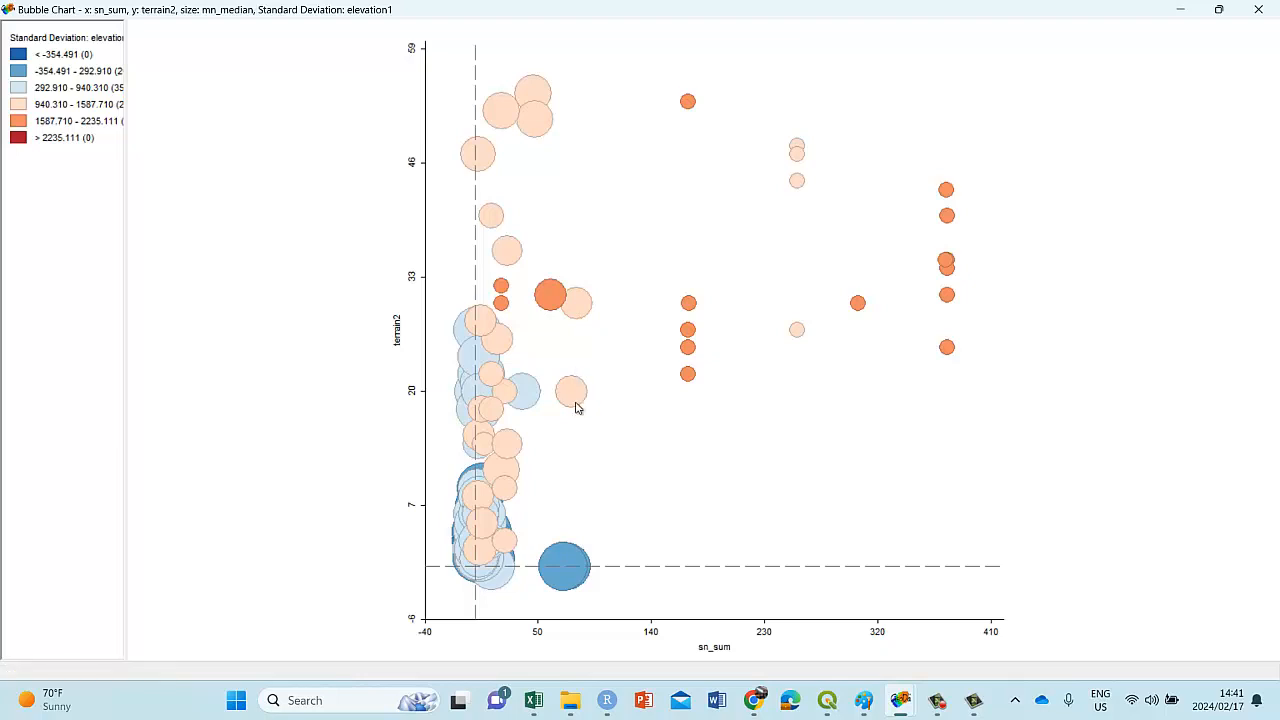
Step: Place the bubble chart beside the map and select individual small, blue and orange bubbles to locate their points on the map
{"action": "left_click", "coordinate": [566, 564]}
{"action": "left_click", "coordinate": [566, 564]}
{"action": "left_click_drag", "start_coordinate": [677, 16], "coordinate": [1117, 77]}
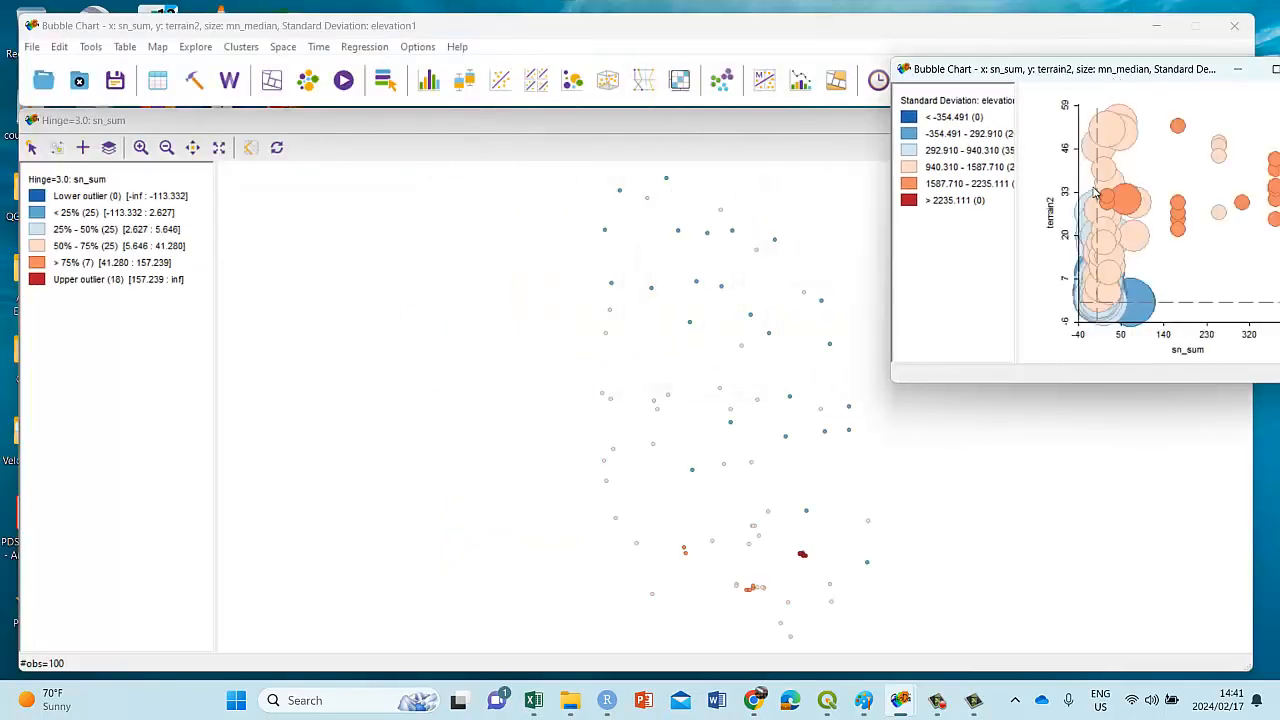
{"action": "left_click", "coordinate": [1178, 231]}
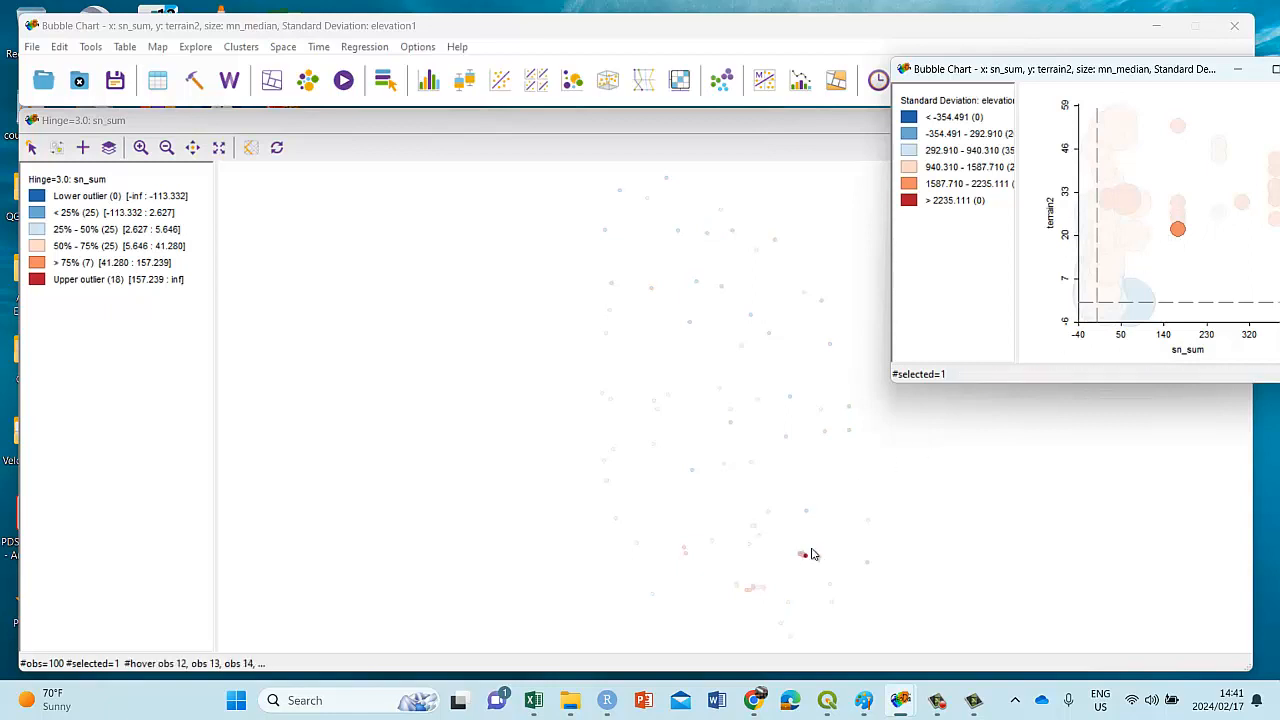
{"action": "left_click", "coordinate": [1147, 300]}
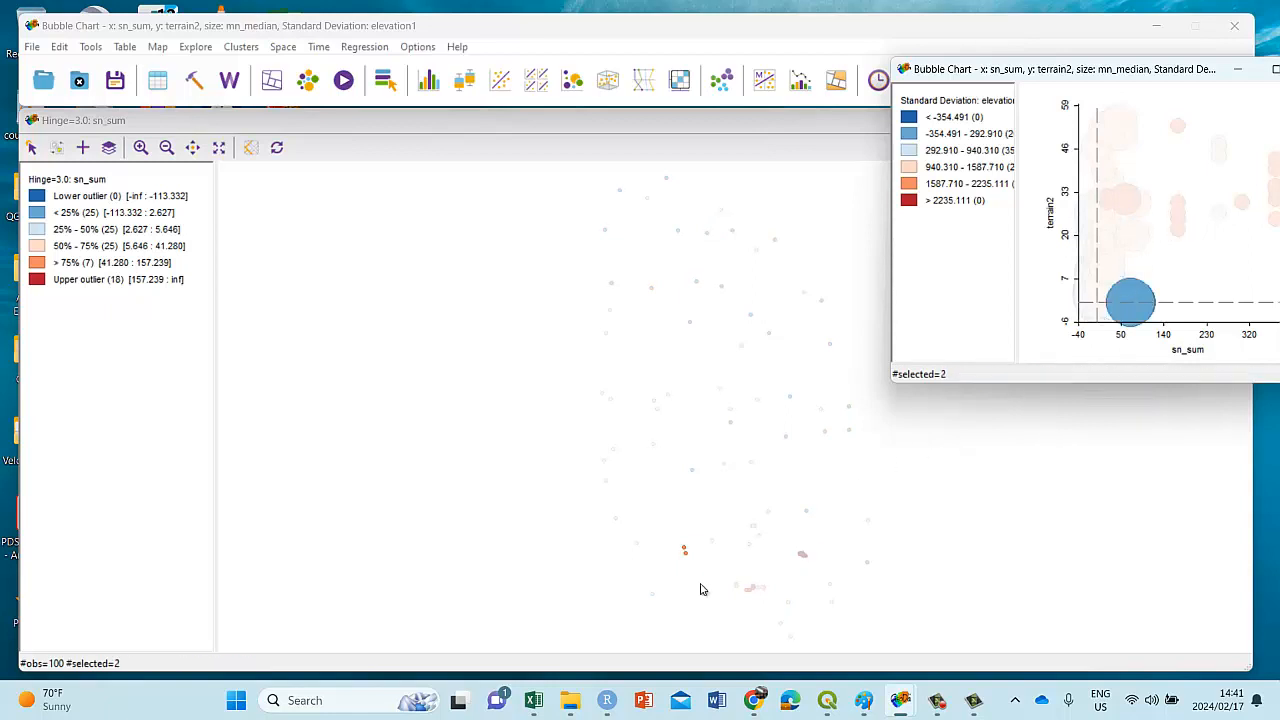
{"action": "left_click", "coordinate": [1128, 206]}
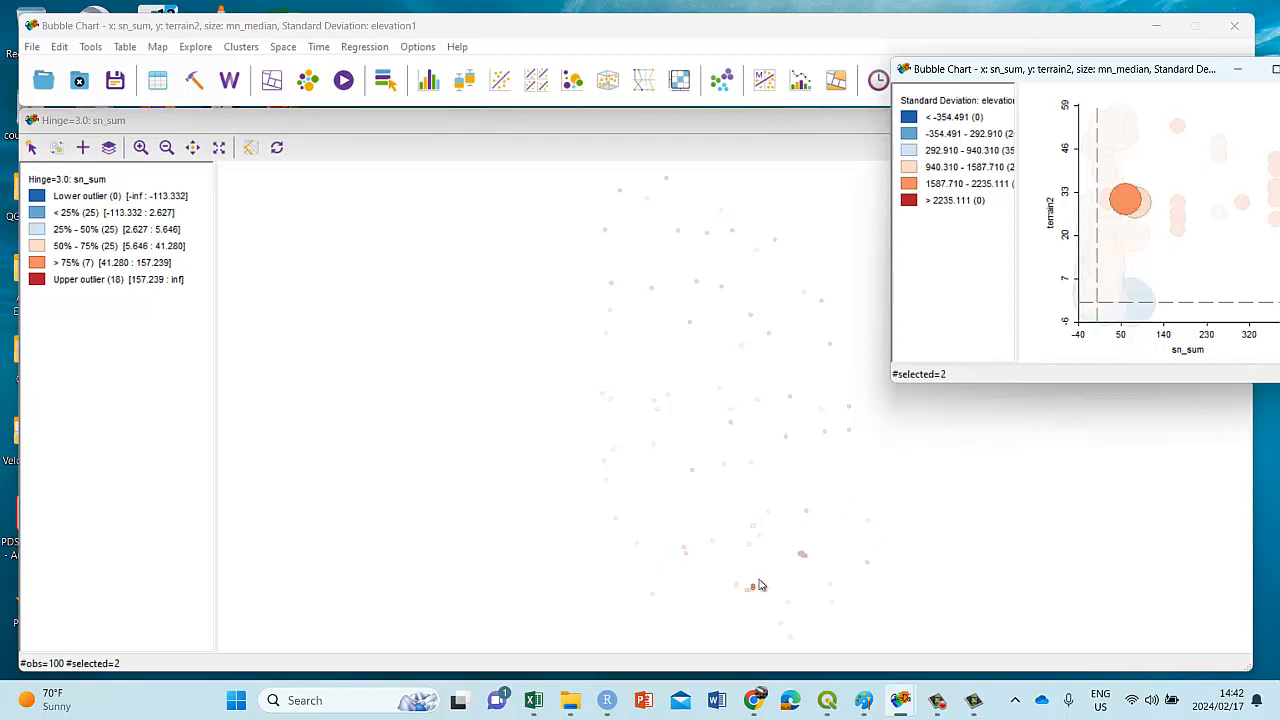
Step: Enlarge the bubble chart, clear the selection, and select the large blue bubble near terrain2 9 on the low sn_sum side
{"action": "left_click_drag", "start_coordinate": [1008, 78], "coordinate": [976, 76]}
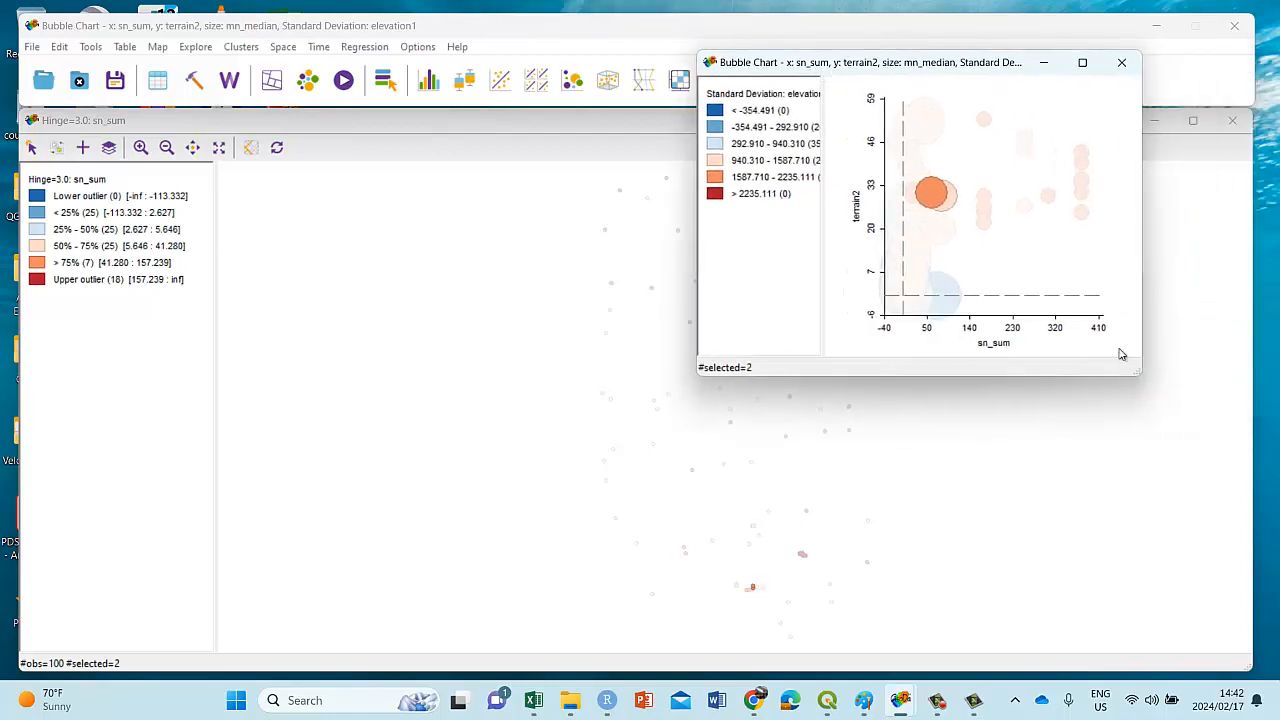
{"action": "left_click_drag", "start_coordinate": [1138, 373], "coordinate": [1186, 436]}
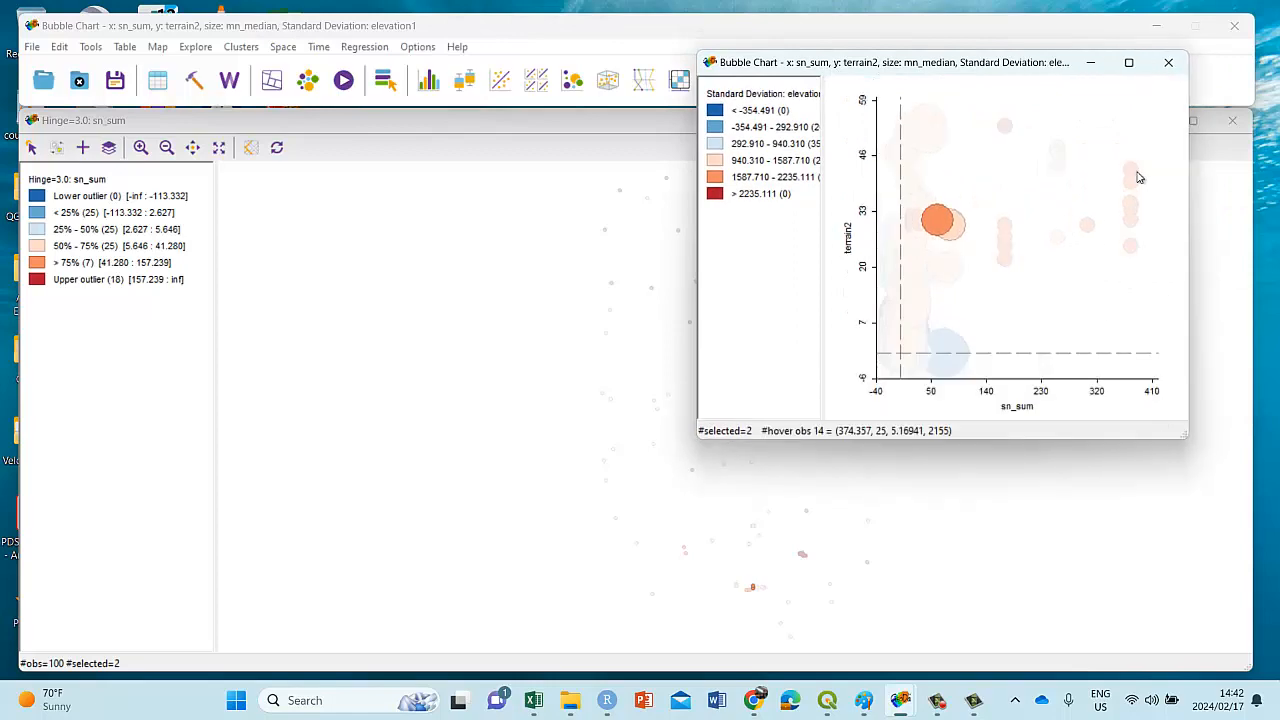
{"action": "left_click", "coordinate": [1129, 64]}
{"action": "left_click", "coordinate": [722, 390]}
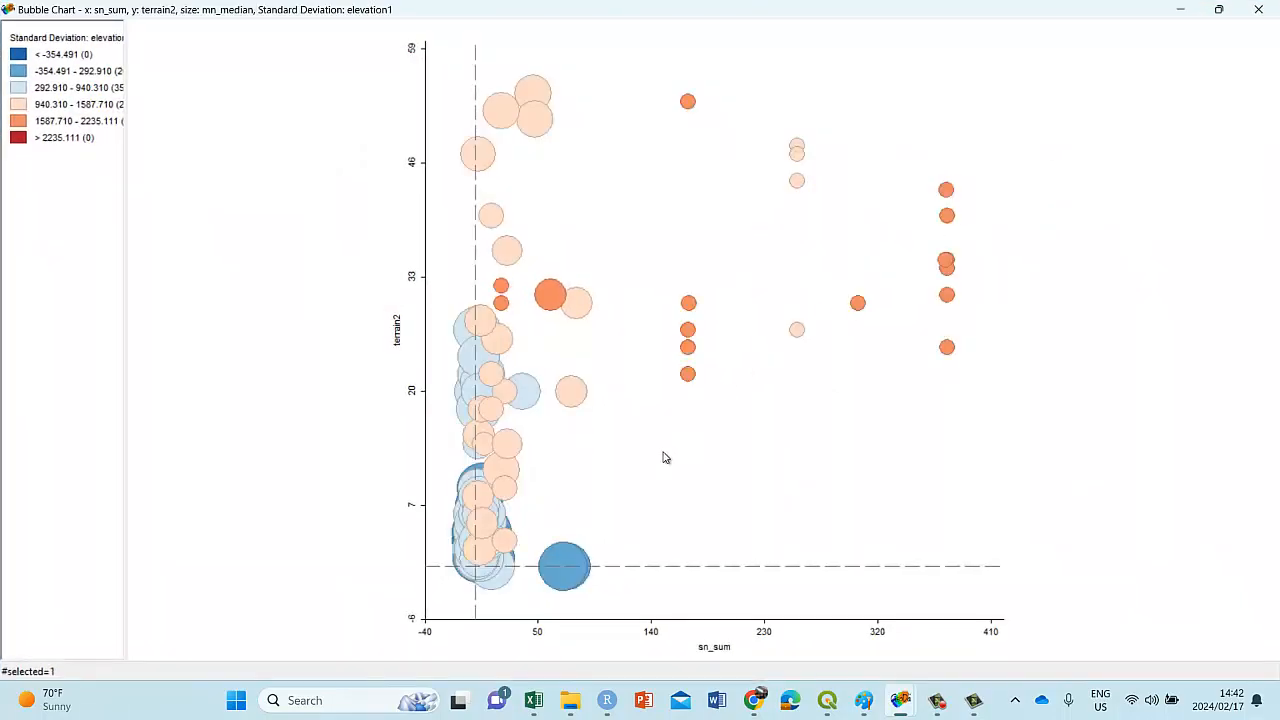
{"action": "left_click", "coordinate": [480, 476]}
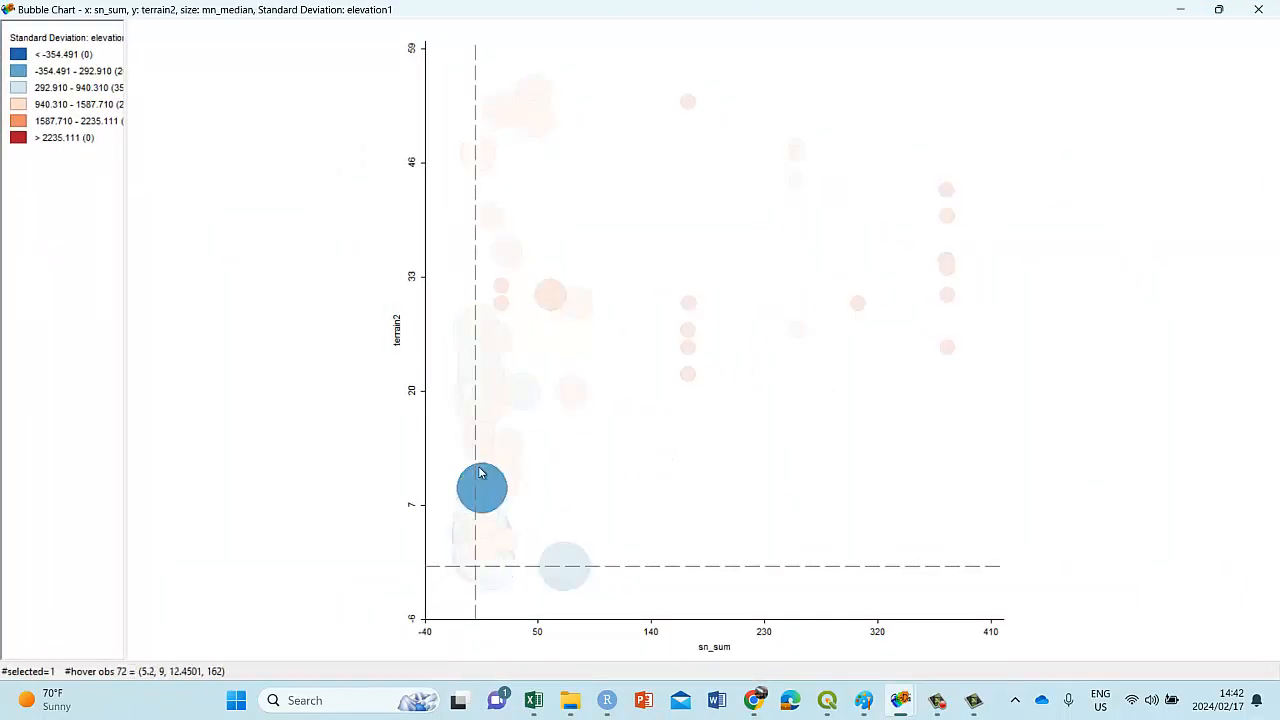
Step: Put the bubble chart back beside the map and select overlapping low-sn_sum bubbles and higher-sn_sum orange bubbles to compare their map locations
{"action": "left_click_drag", "start_coordinate": [1110, 12], "coordinate": [1163, 125]}
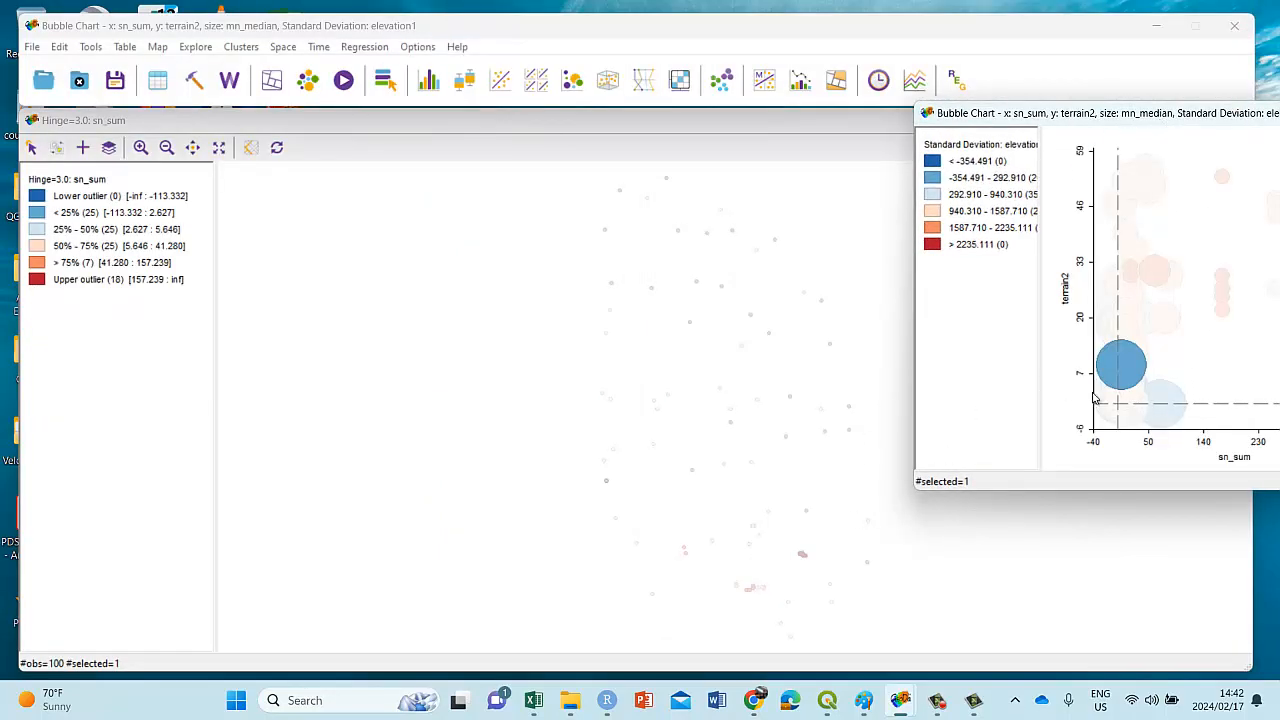
{"action": "left_click", "coordinate": [1110, 353]}
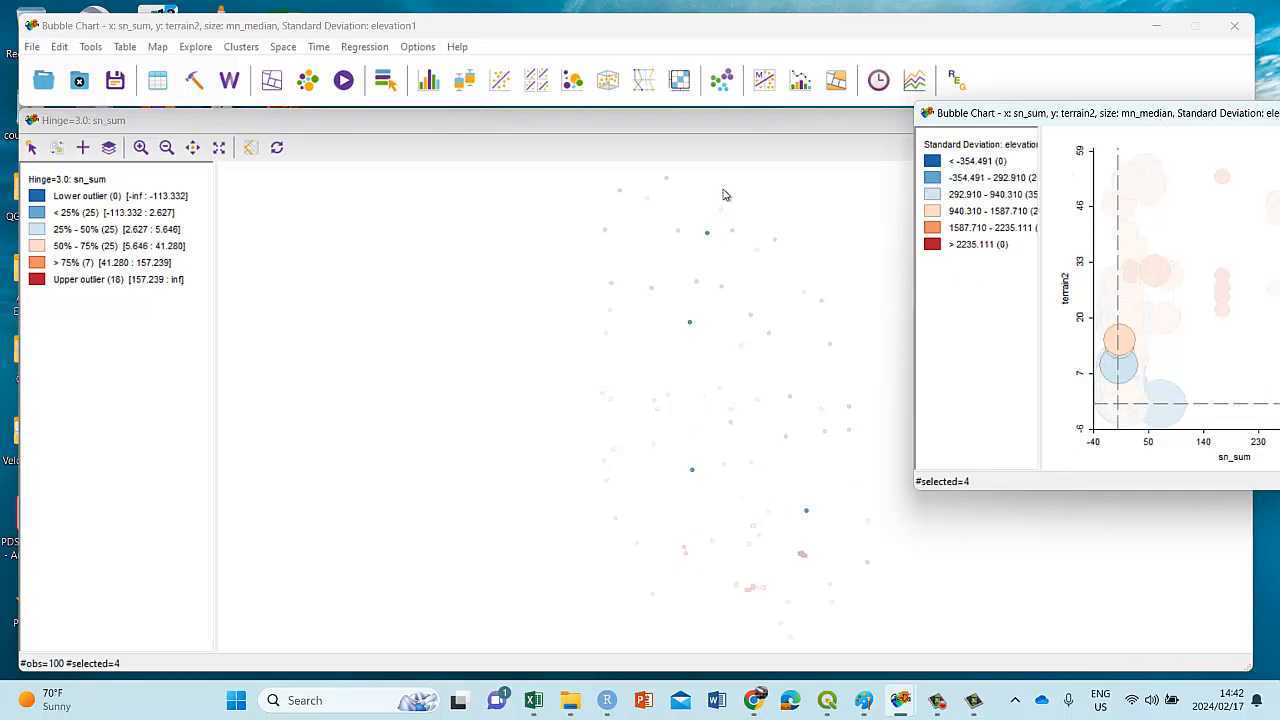
{"action": "left_click", "coordinate": [1122, 370]}
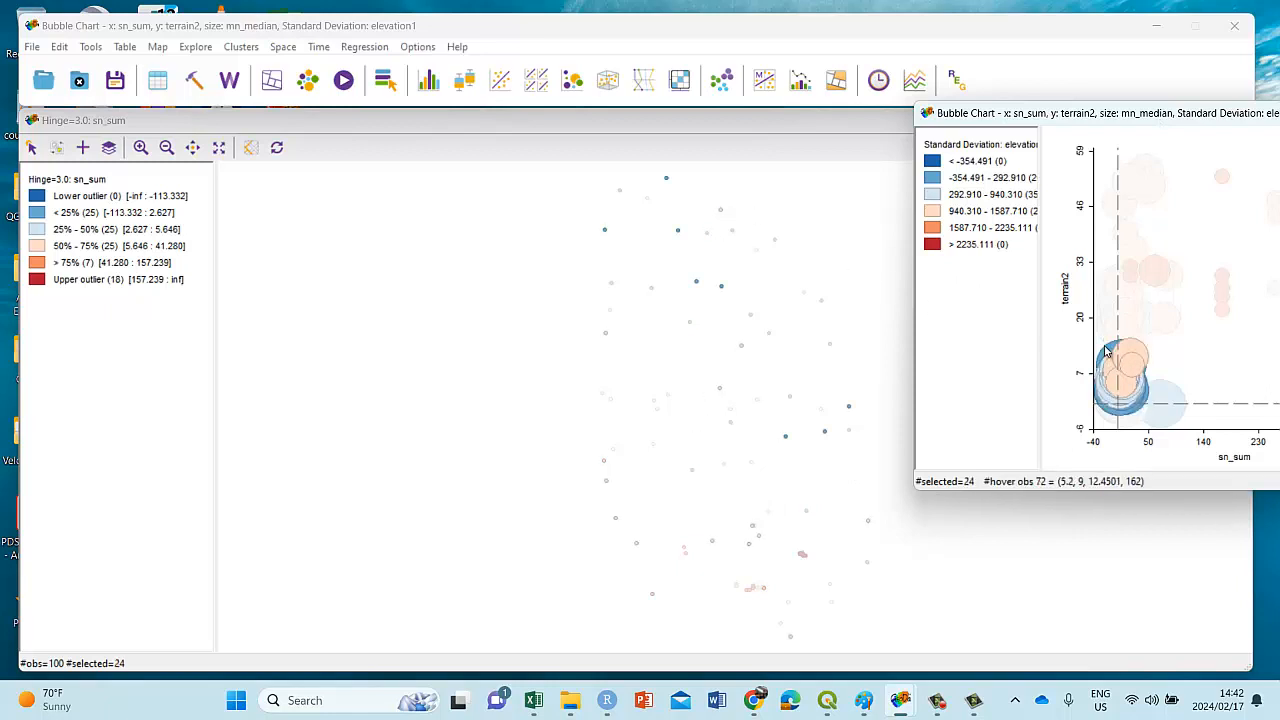
{"action": "left_click", "coordinate": [1107, 351]}
{"action": "left_click", "coordinate": [1130, 346]}
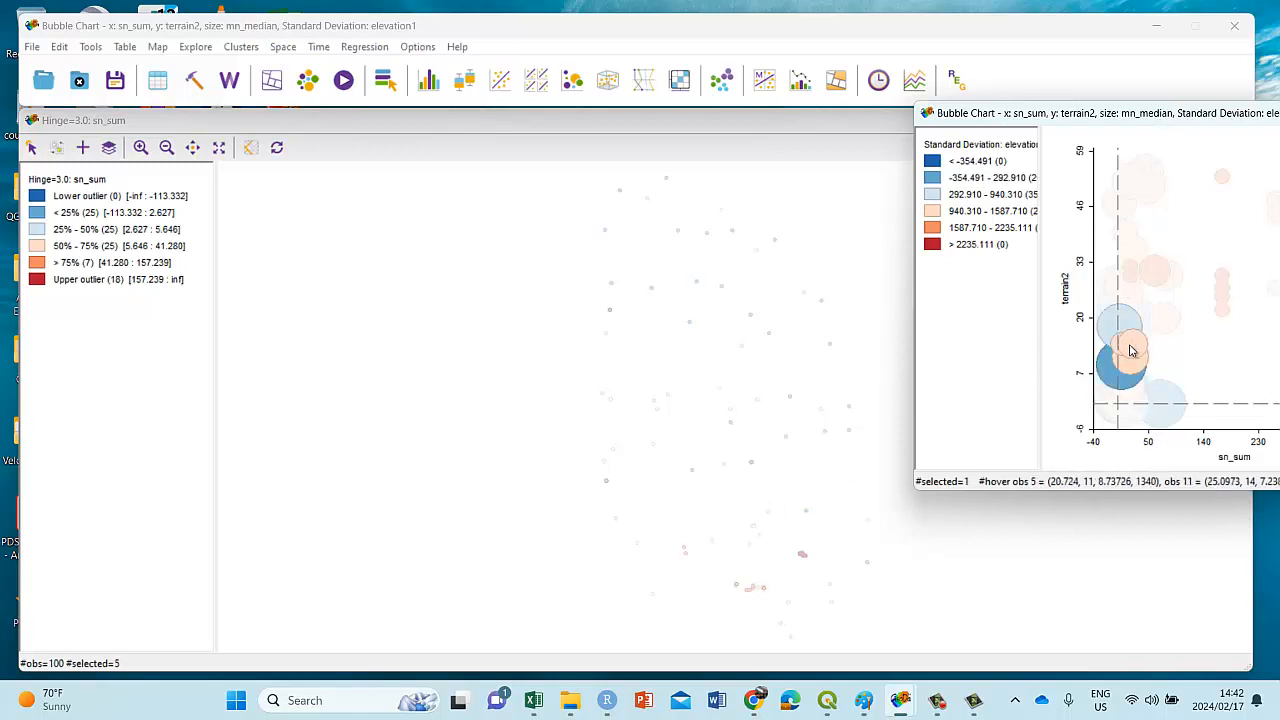
{"action": "left_click", "coordinate": [1133, 368]}
{"action": "left_click", "coordinate": [1133, 368]}
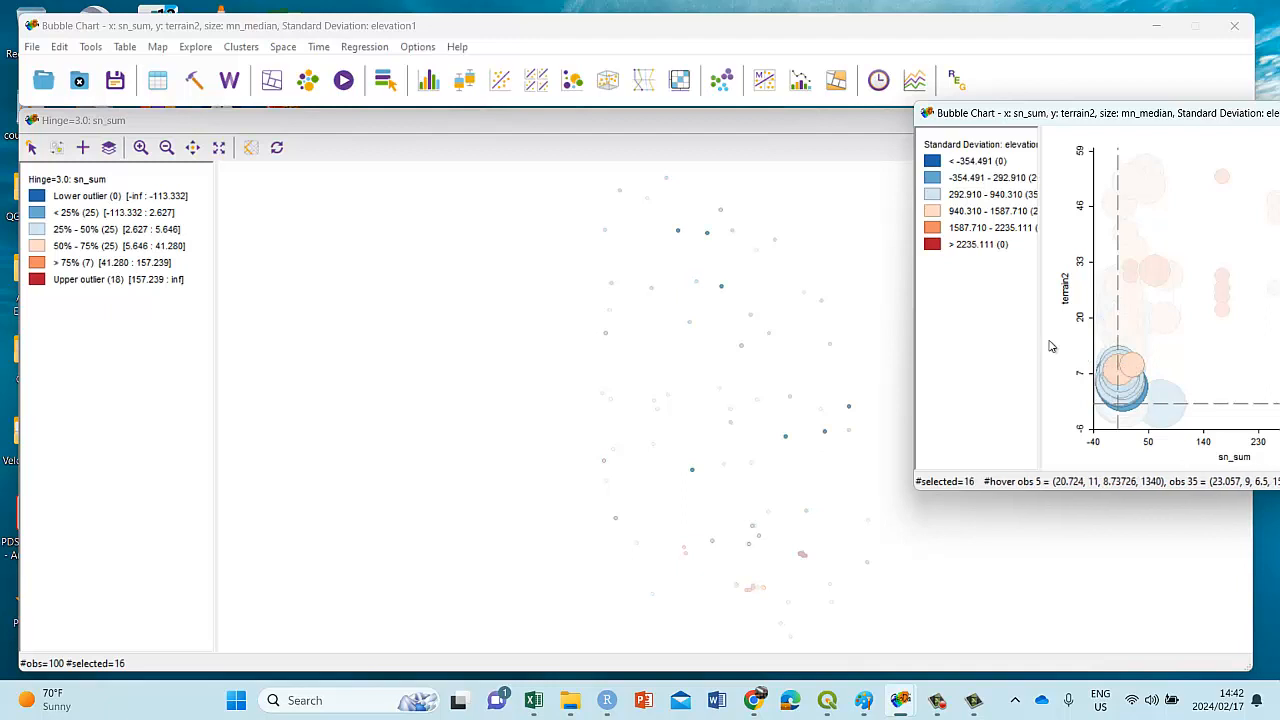
{"action": "left_click", "coordinate": [1161, 279]}
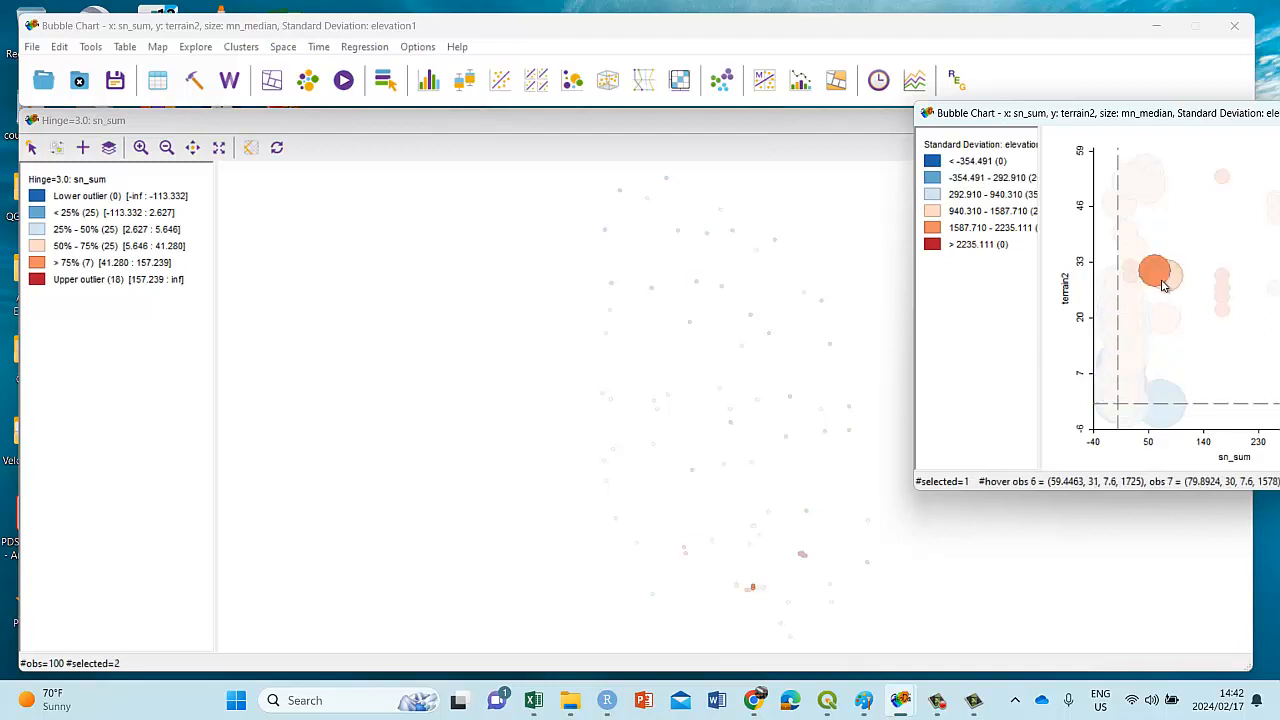
{"action": "left_click", "coordinate": [1222, 279]}
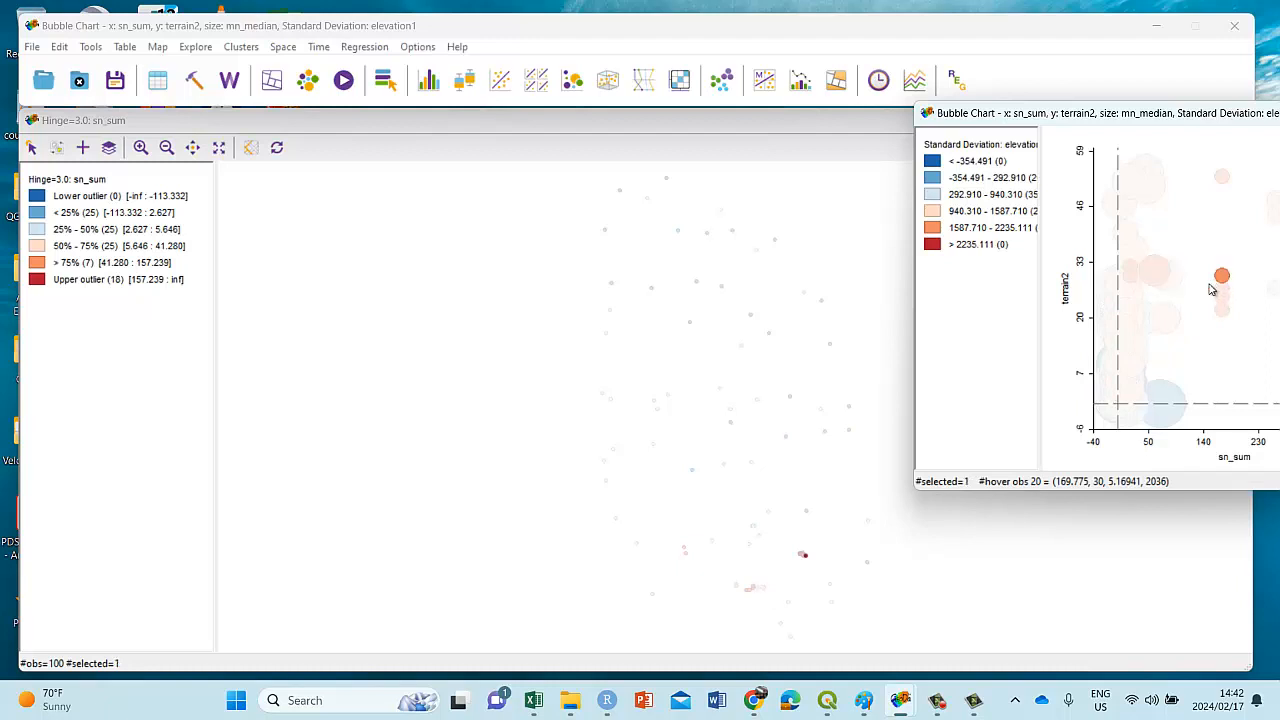
Step: Select the lowest bubble in the highest sn_sum column, view the chart at full size, and close it
{"action": "left_click_drag", "start_coordinate": [1085, 117], "coordinate": [768, 115]}
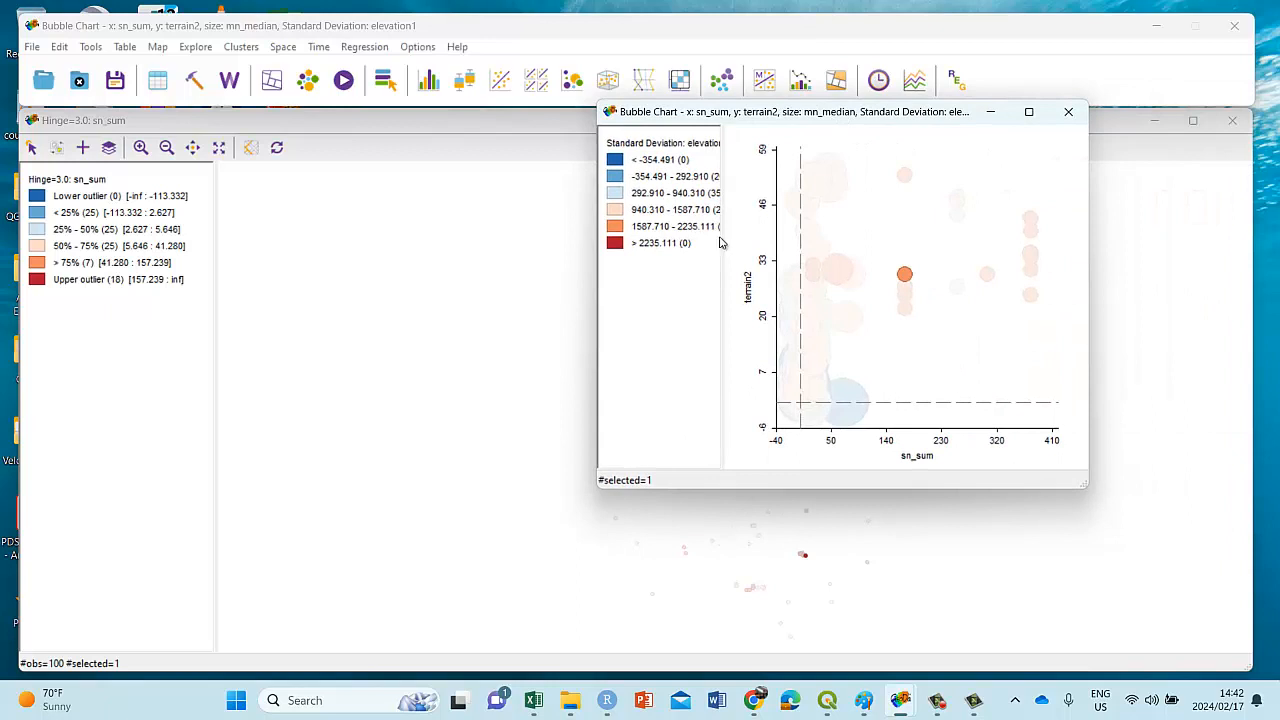
{"action": "left_click", "coordinate": [1030, 296]}
{"action": "left_click", "coordinate": [1030, 112]}
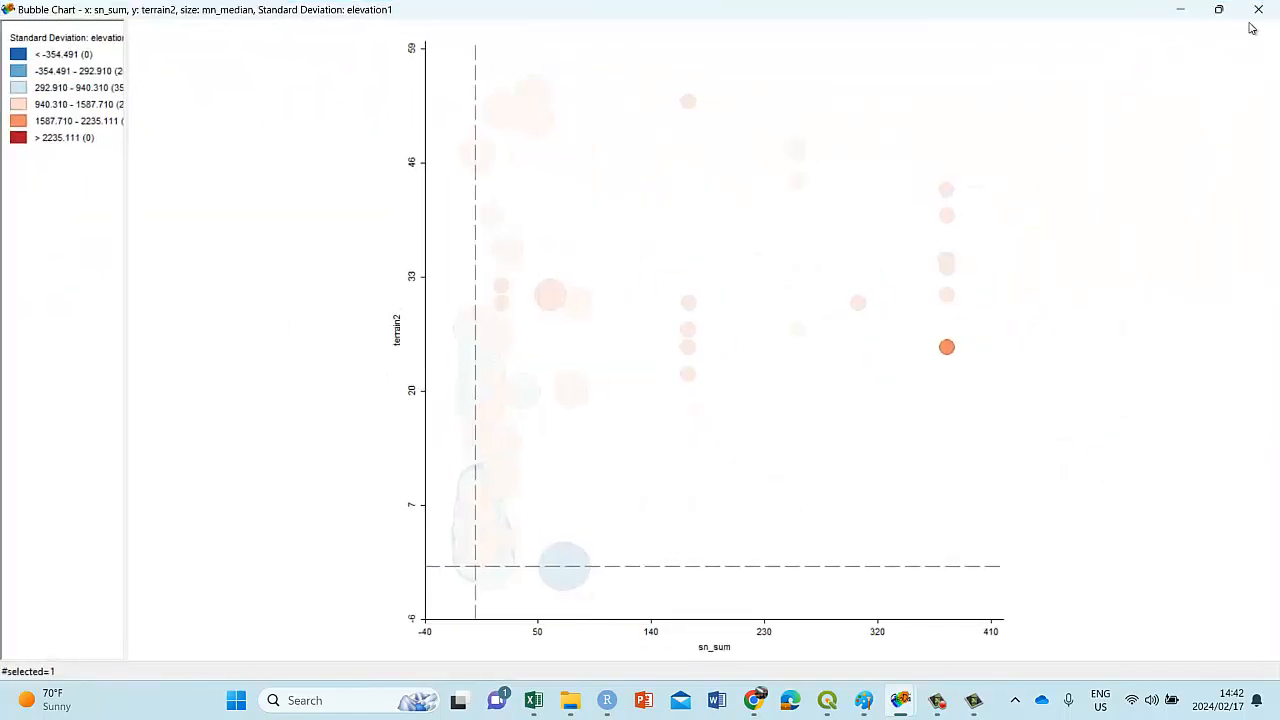
{"action": "left_click", "coordinate": [1258, 9]}
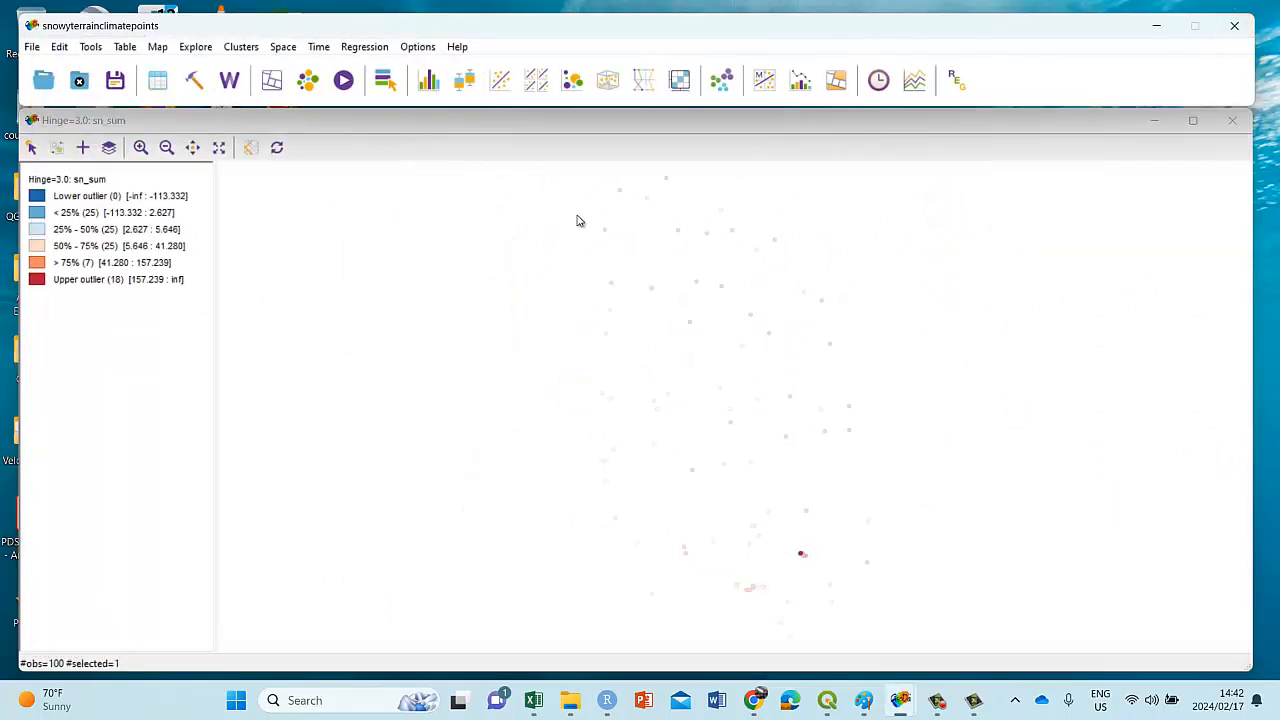
Step: Display a 3D scatter plot with sn_sum as X, terrain2 as Y and mn_median as Z, and close it after viewing
{"action": "left_click", "coordinate": [607, 81]}
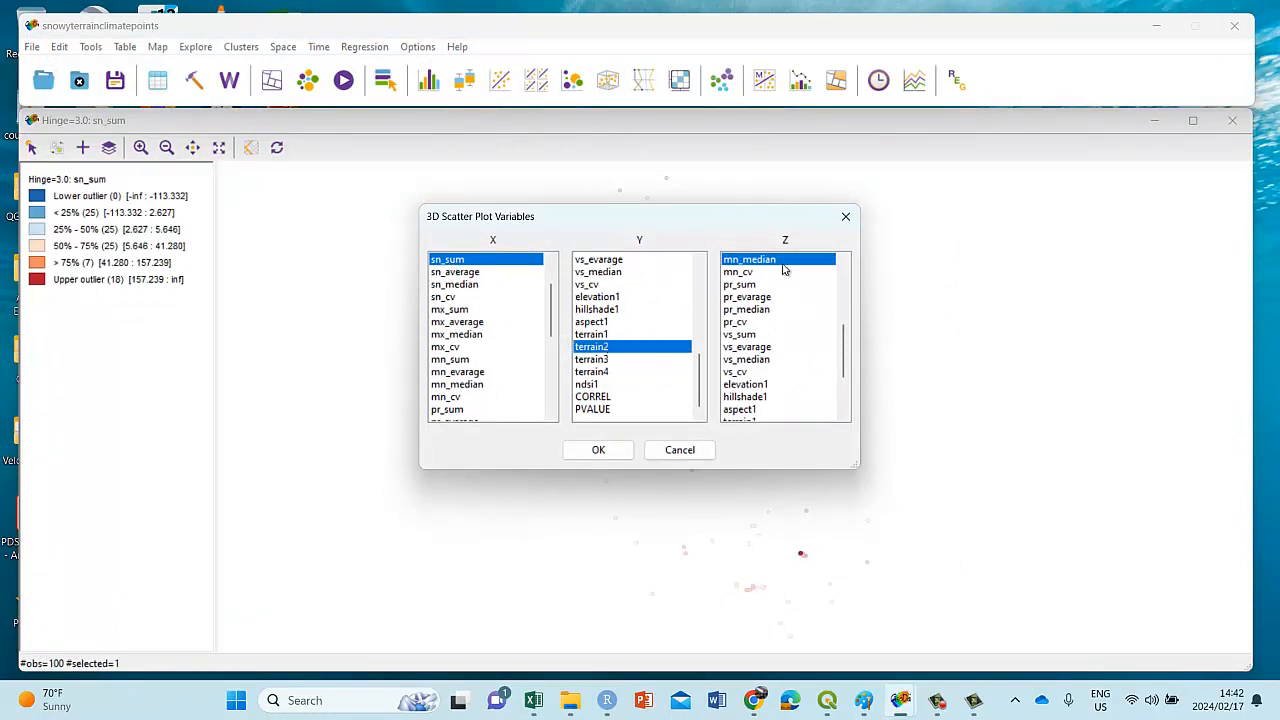
{"action": "left_click", "coordinate": [603, 454]}
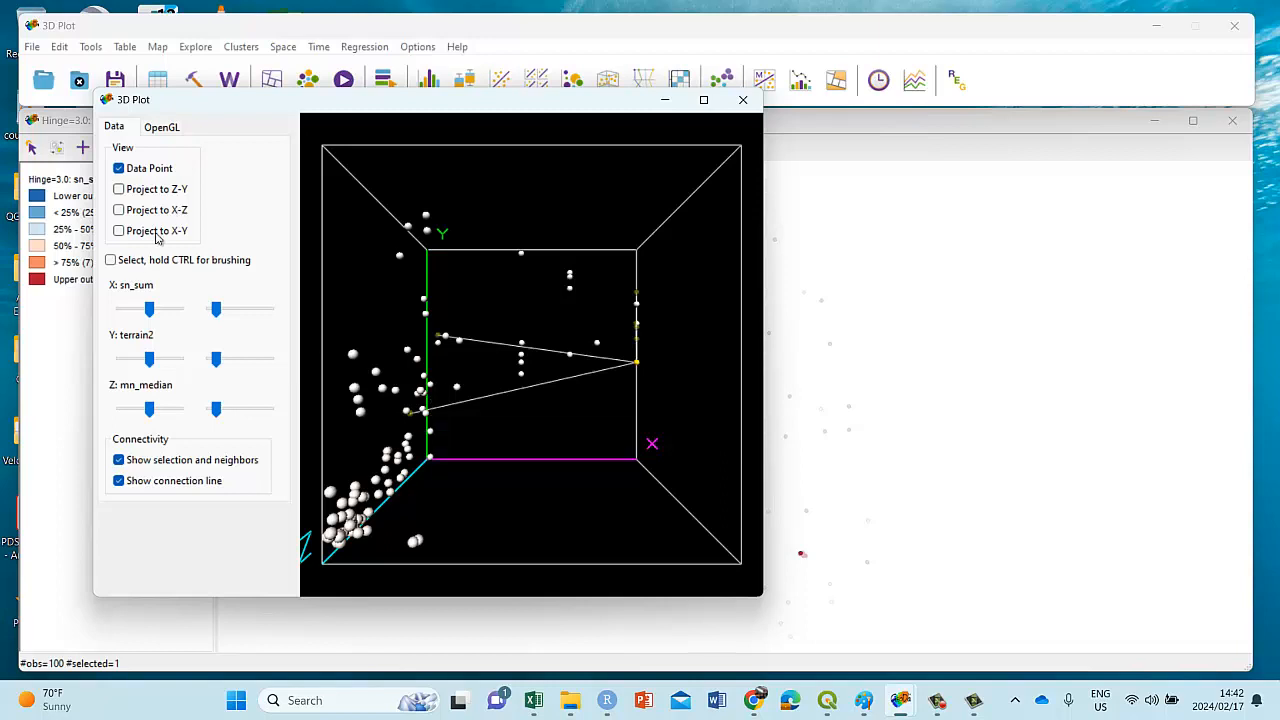
{"action": "left_click", "coordinate": [741, 101]}
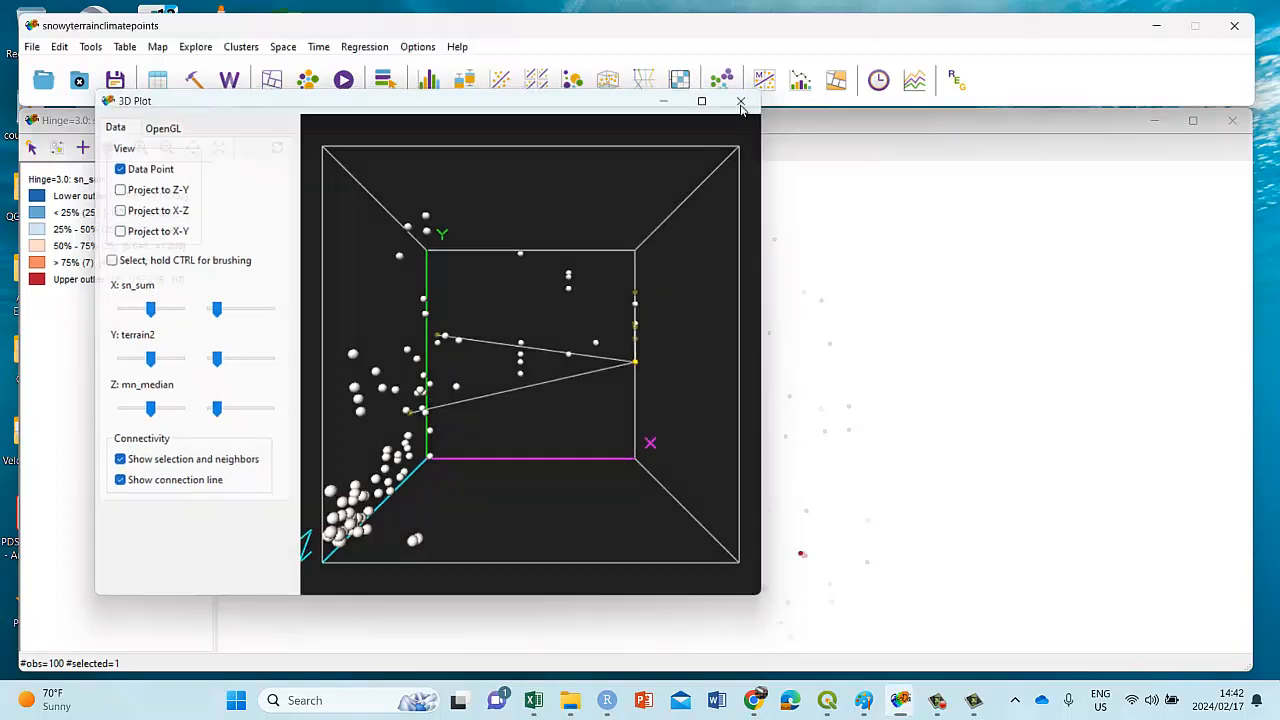
Step: Try to run a principal component analysis on sn_sum alone, using the SVD method and Standardize (Z) transformation
{"action": "left_click", "coordinate": [723, 83]}
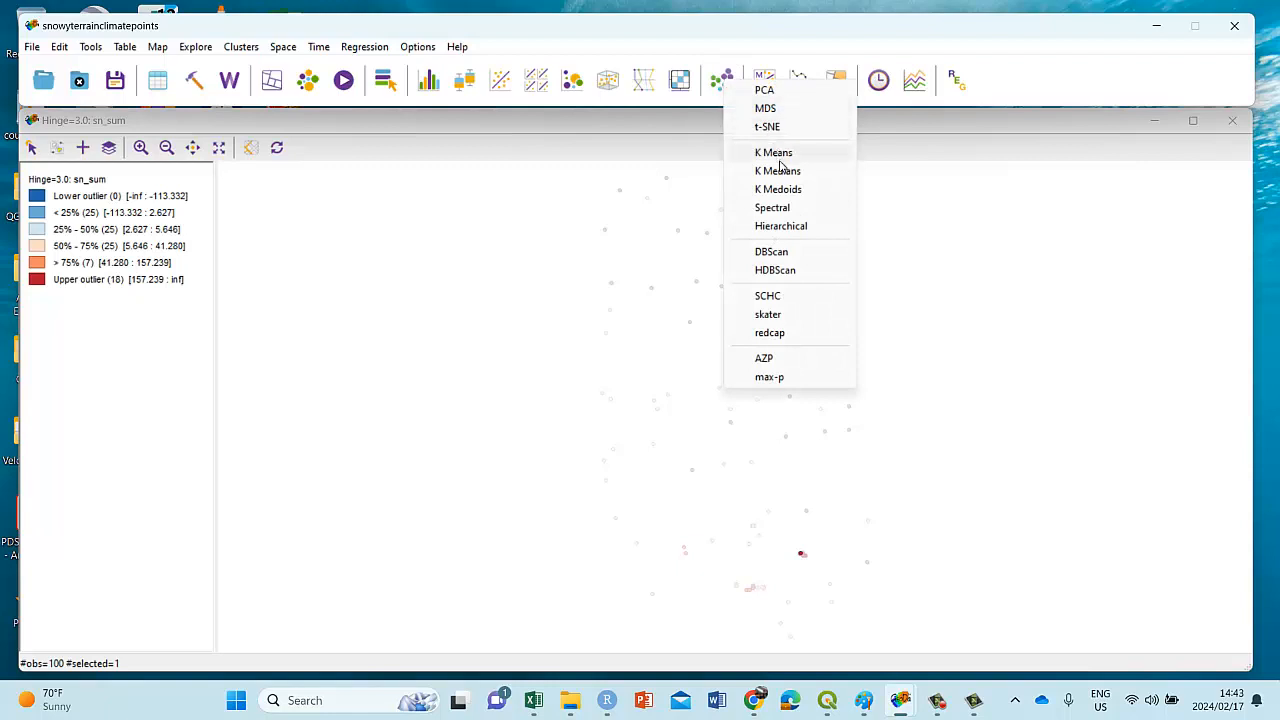
{"action": "left_click", "coordinate": [765, 91]}
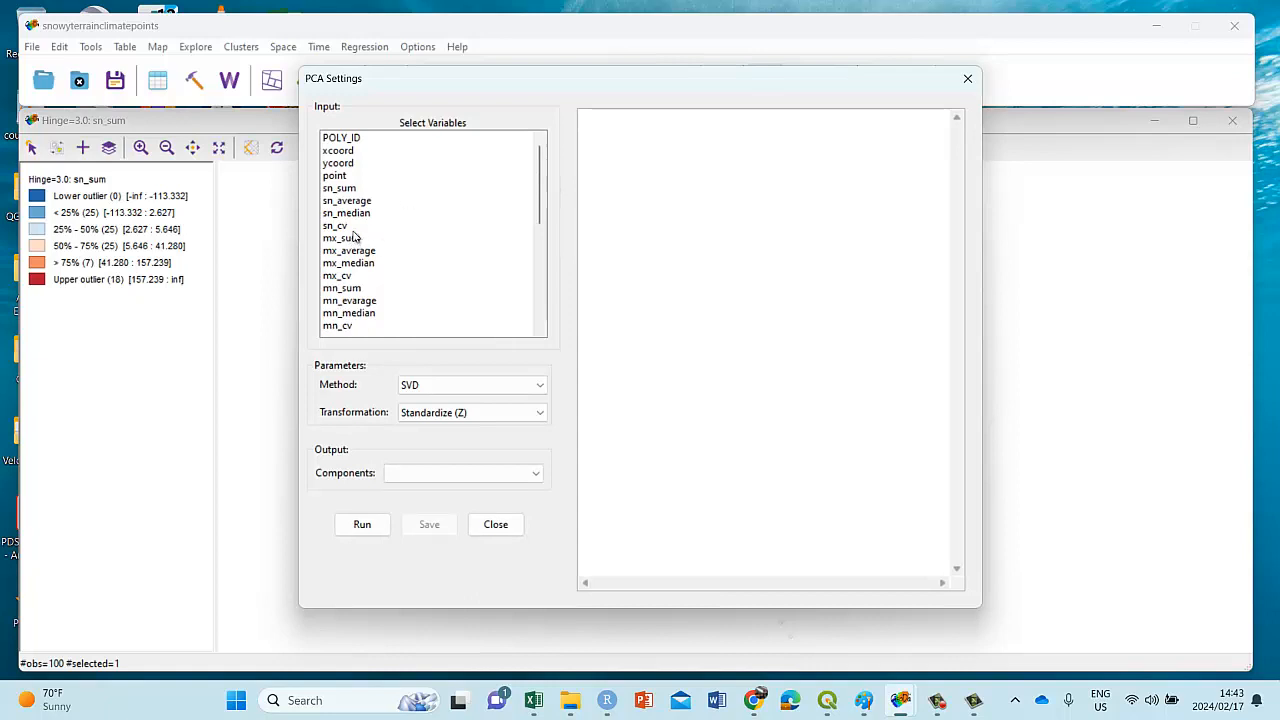
{"action": "left_click", "coordinate": [349, 190]}
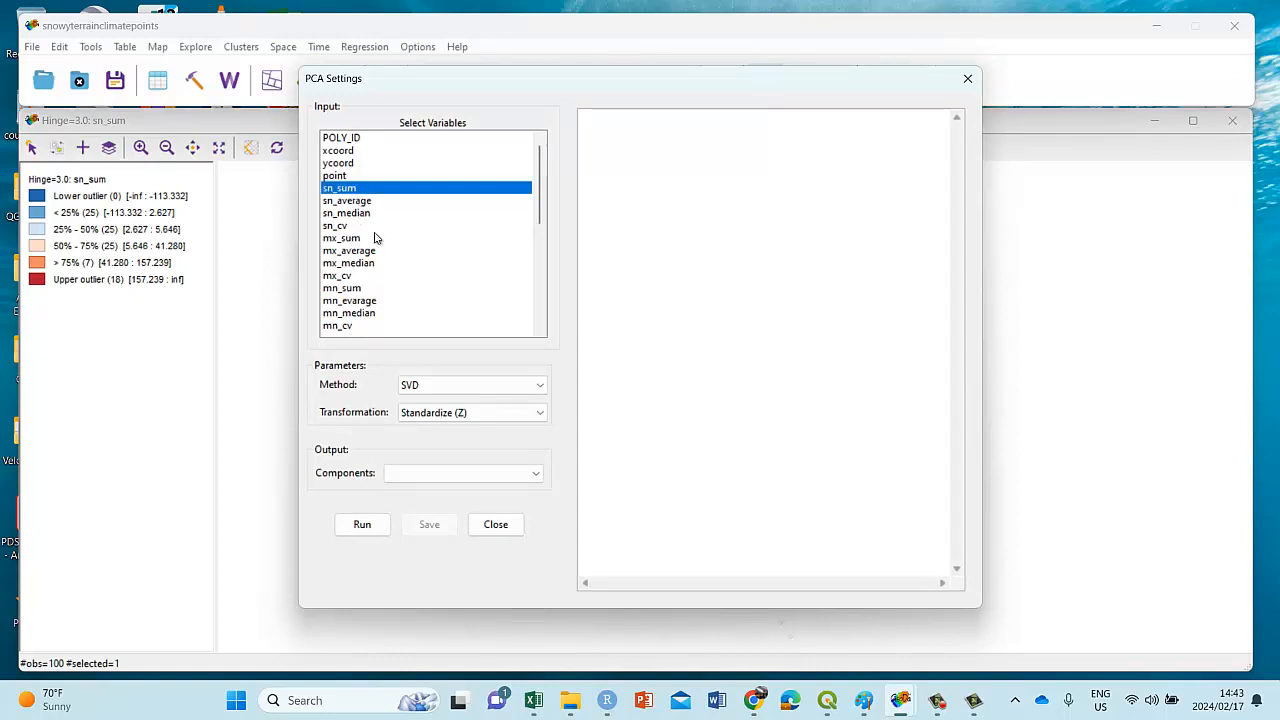
{"action": "left_click", "coordinate": [535, 475]}
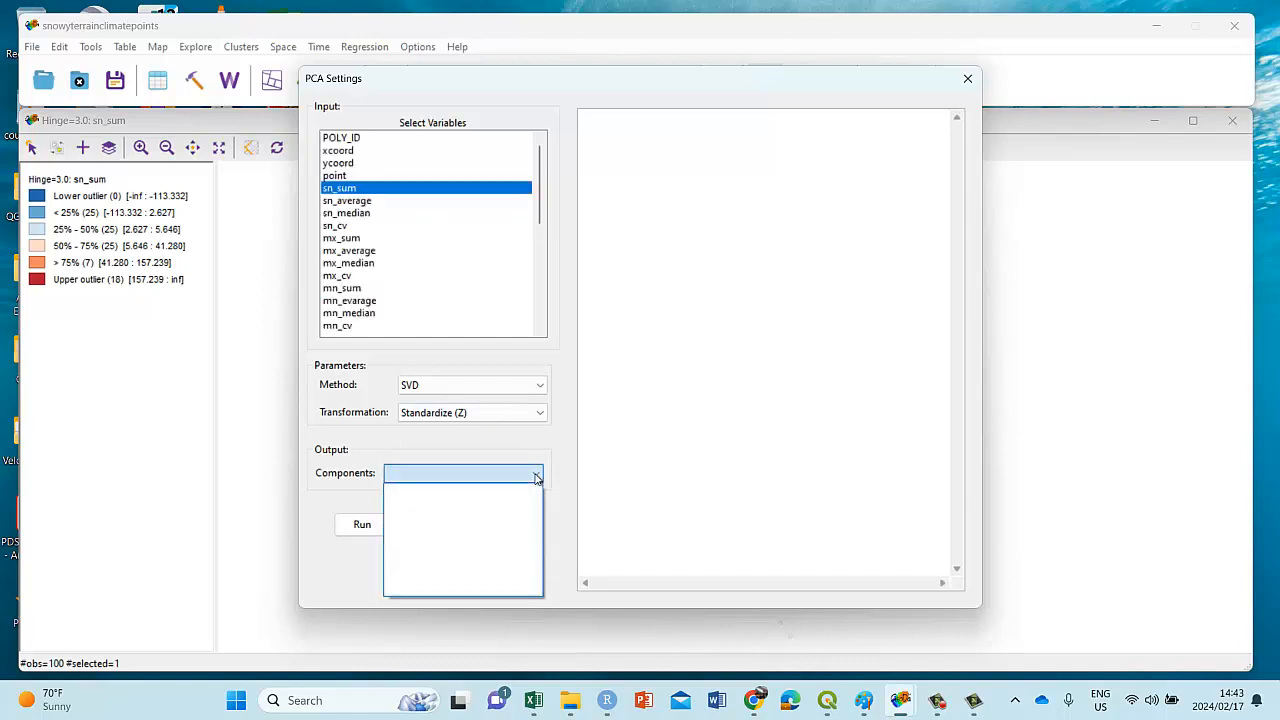
{"action": "left_click", "coordinate": [536, 477]}
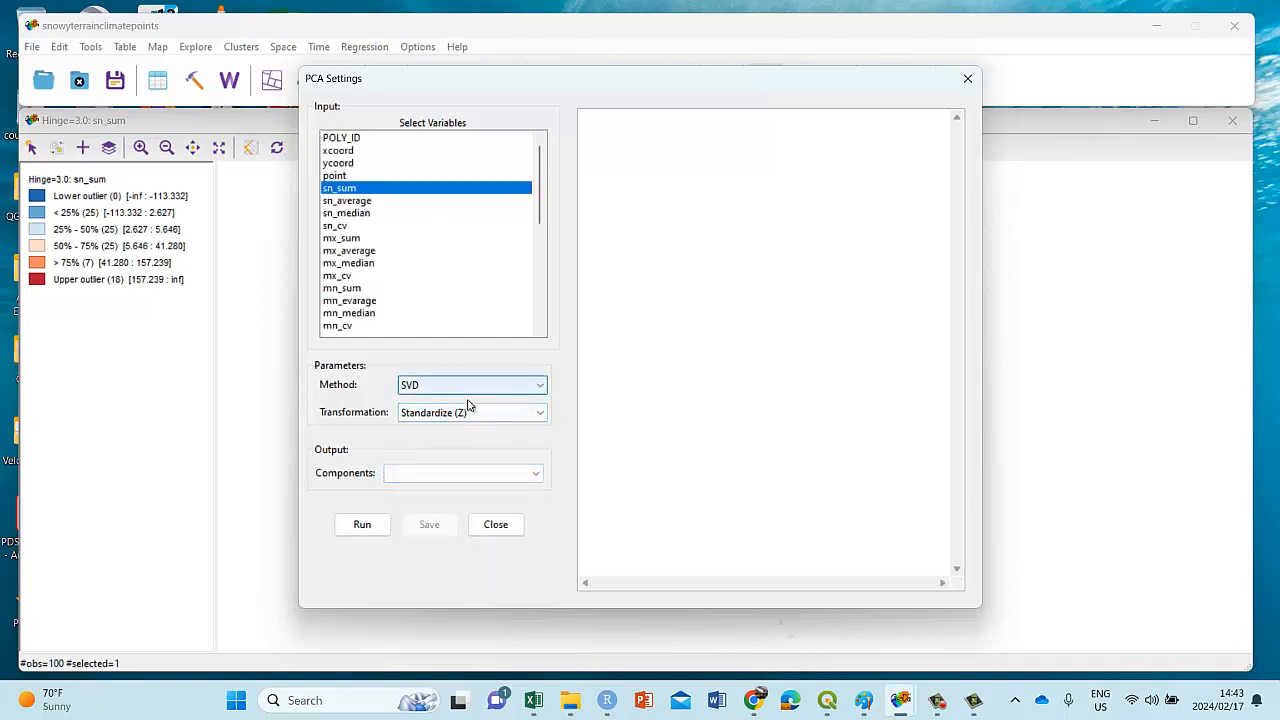
{"action": "left_click", "coordinate": [366, 526]}
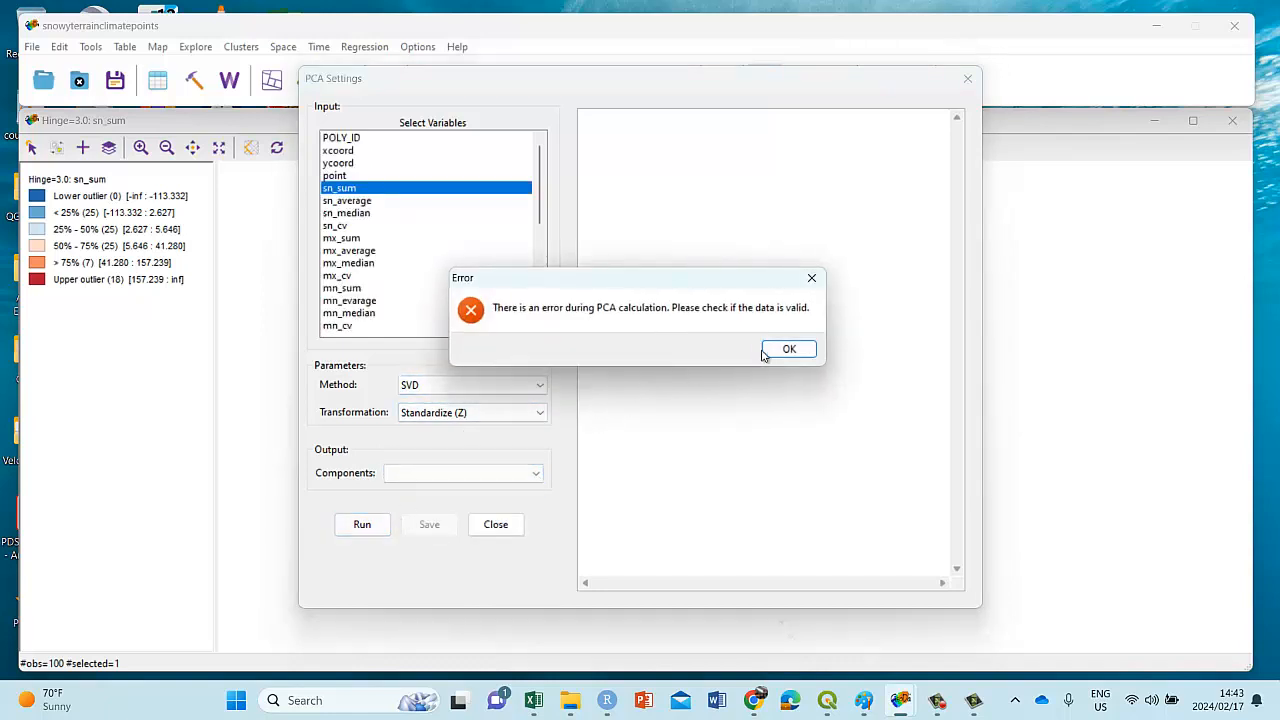
{"action": "left_click", "coordinate": [789, 349]}
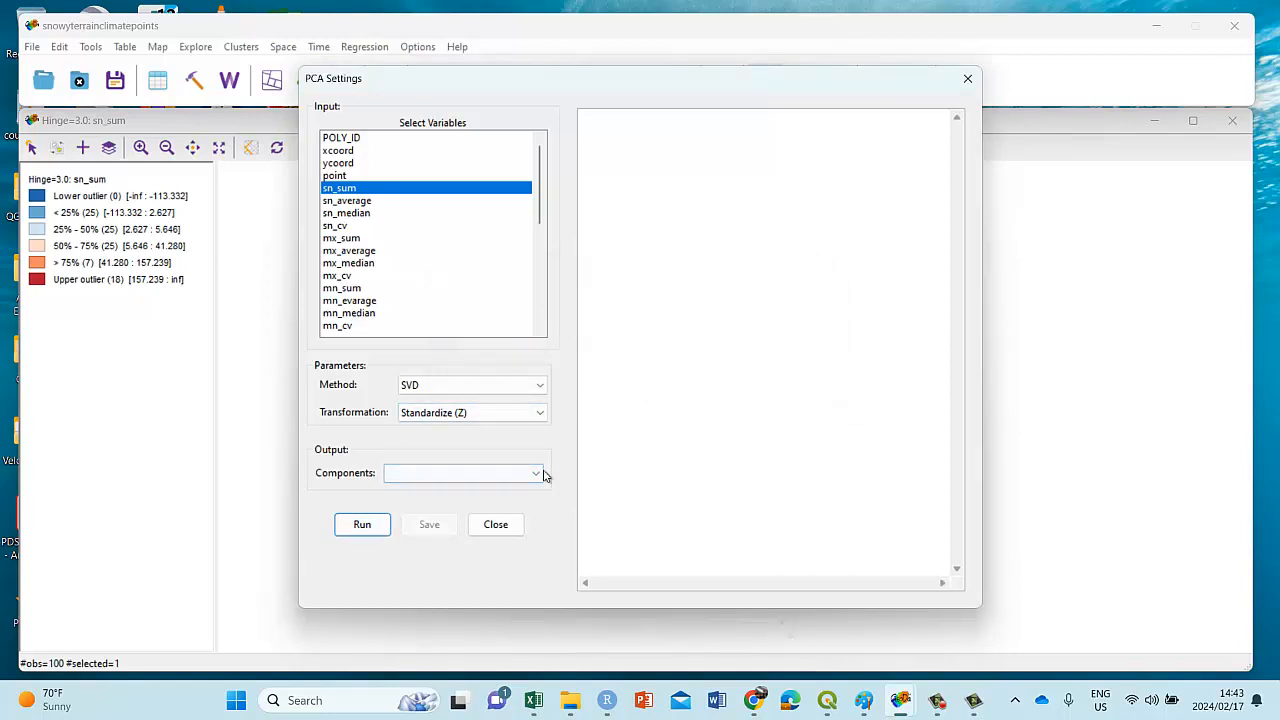
Step: Run the principal component analysis on sn_sum and mx_median with SVD and Standardize (Z), and close it after viewing the results
{"action": "left_click", "coordinate": [491, 478]}
{"action": "left_click", "coordinate": [491, 478]}
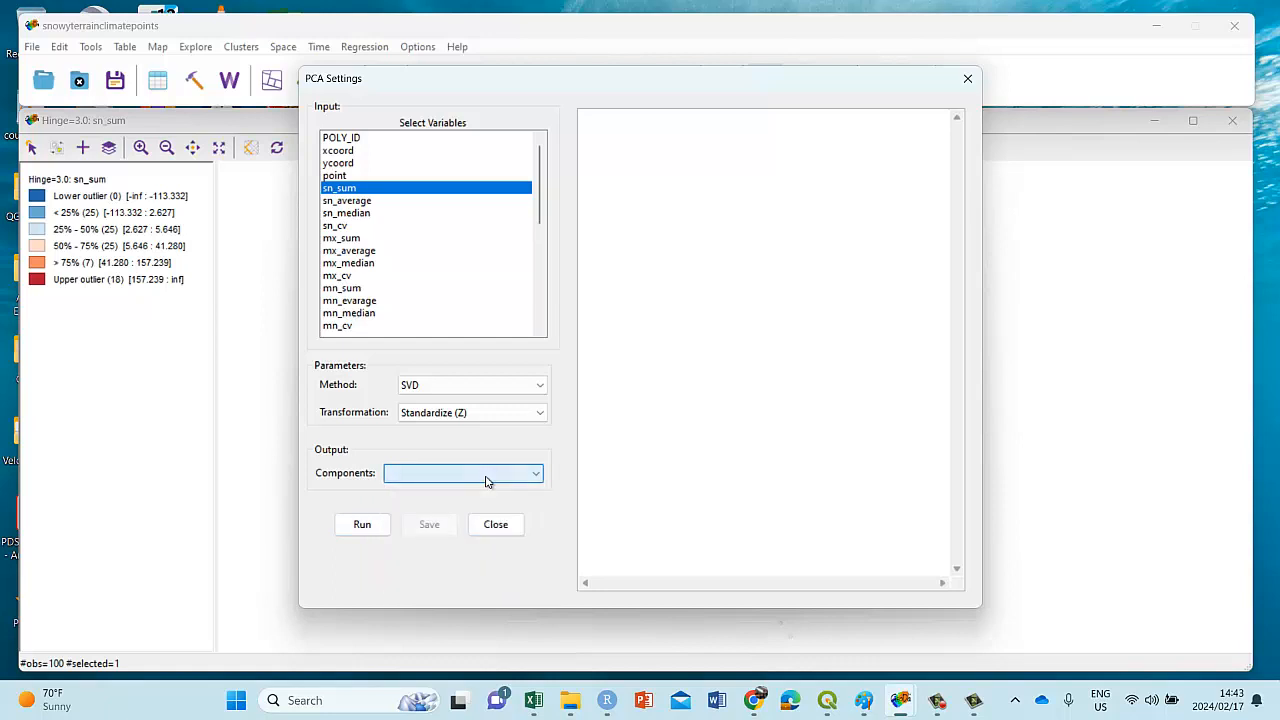
{"action": "left_click", "coordinate": [358, 290]}
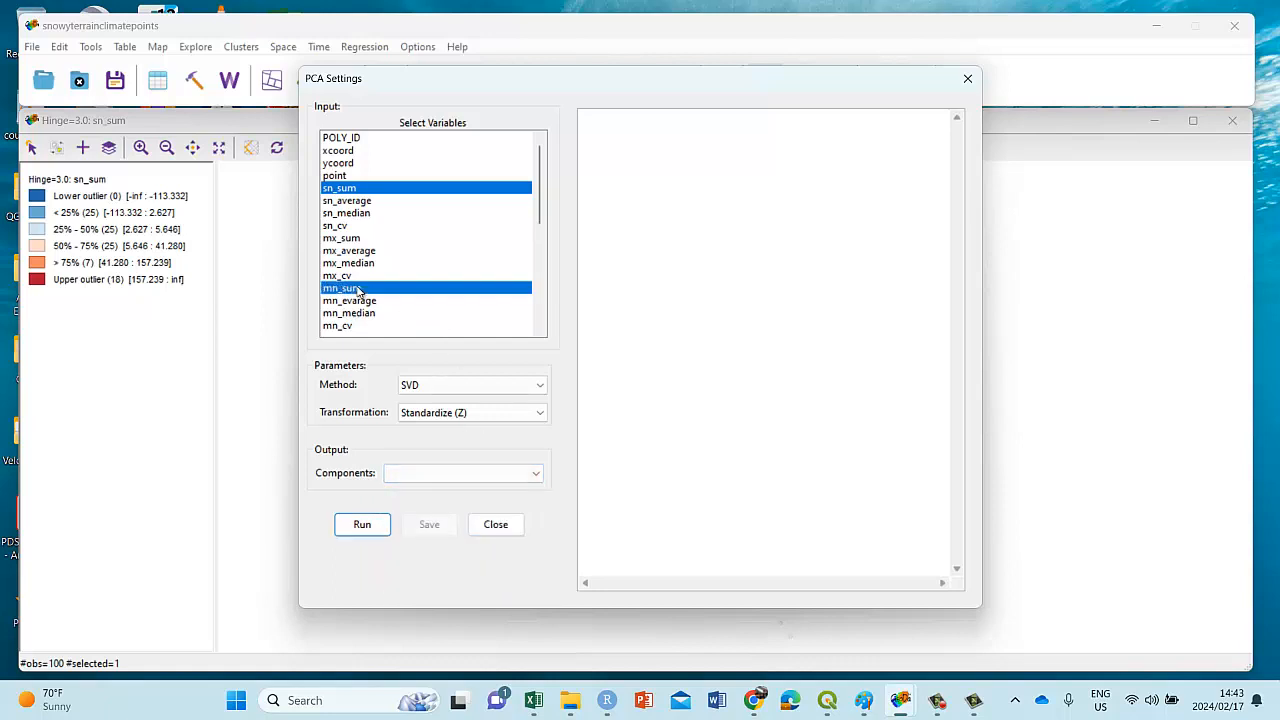
{"action": "left_click", "coordinate": [350, 192]}
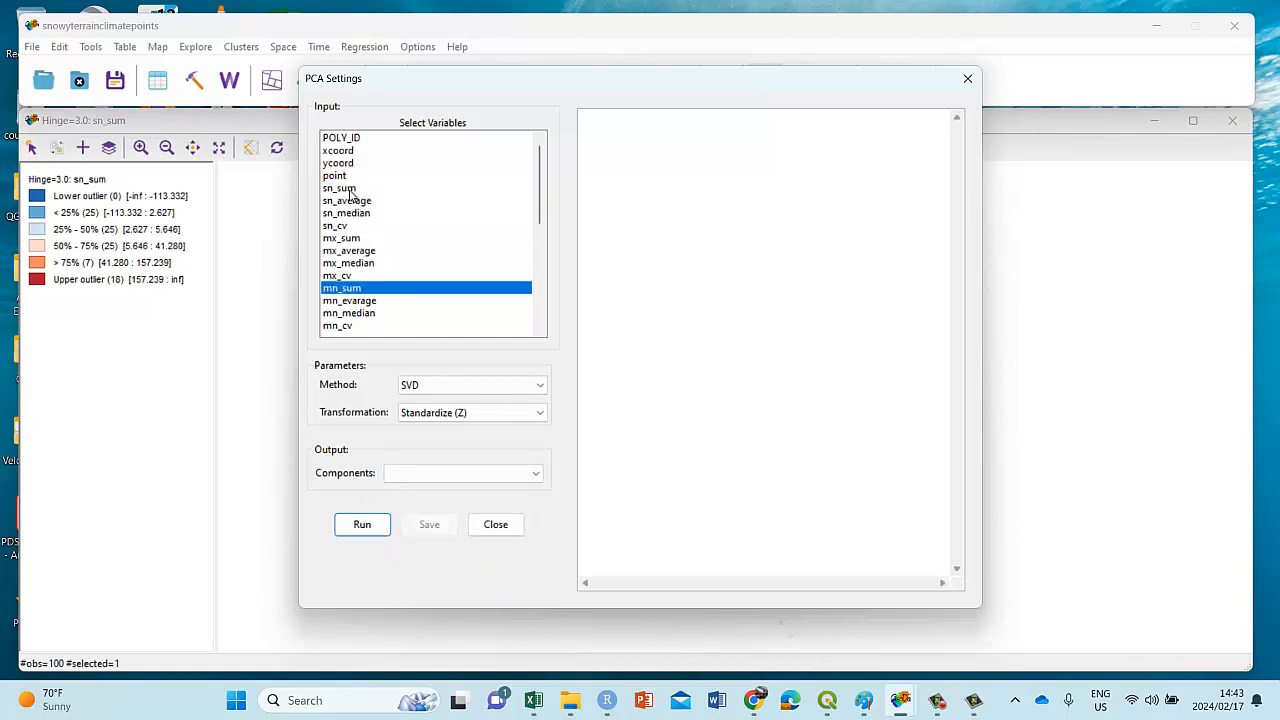
{"action": "left_click", "coordinate": [350, 192]}
{"action": "left_click", "coordinate": [357, 289]}
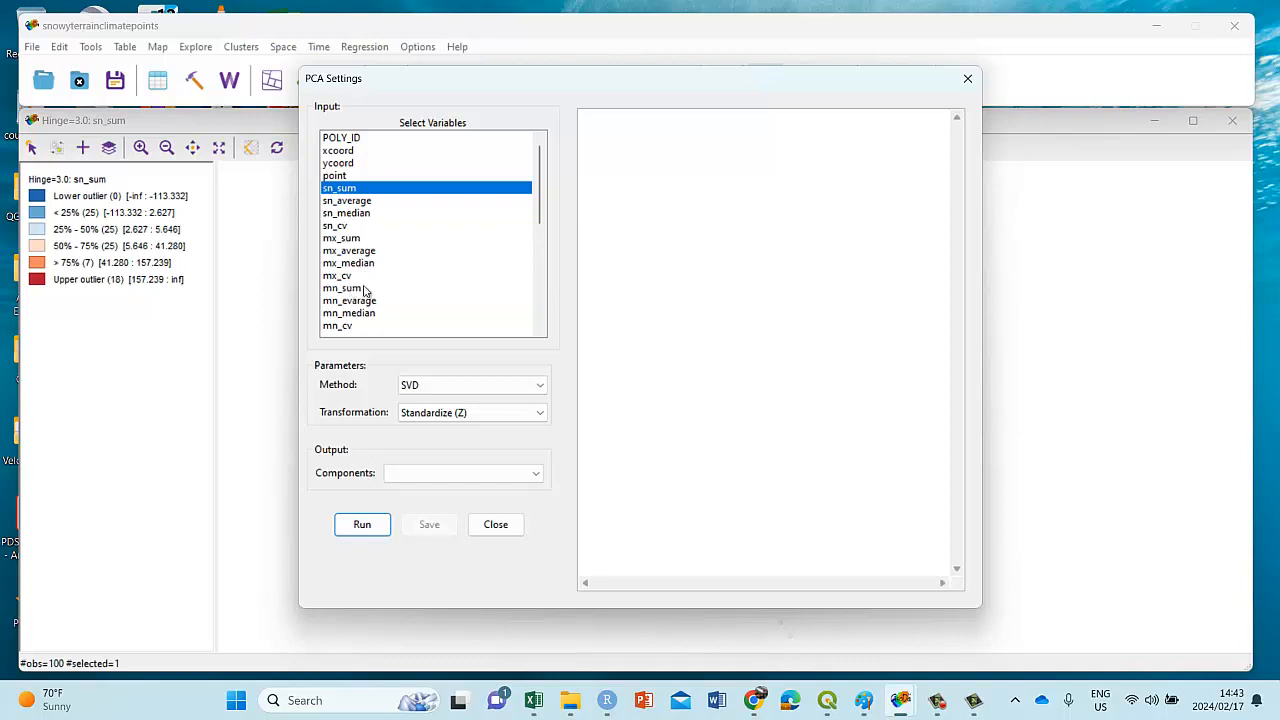
{"action": "left_click", "coordinate": [362, 264]}
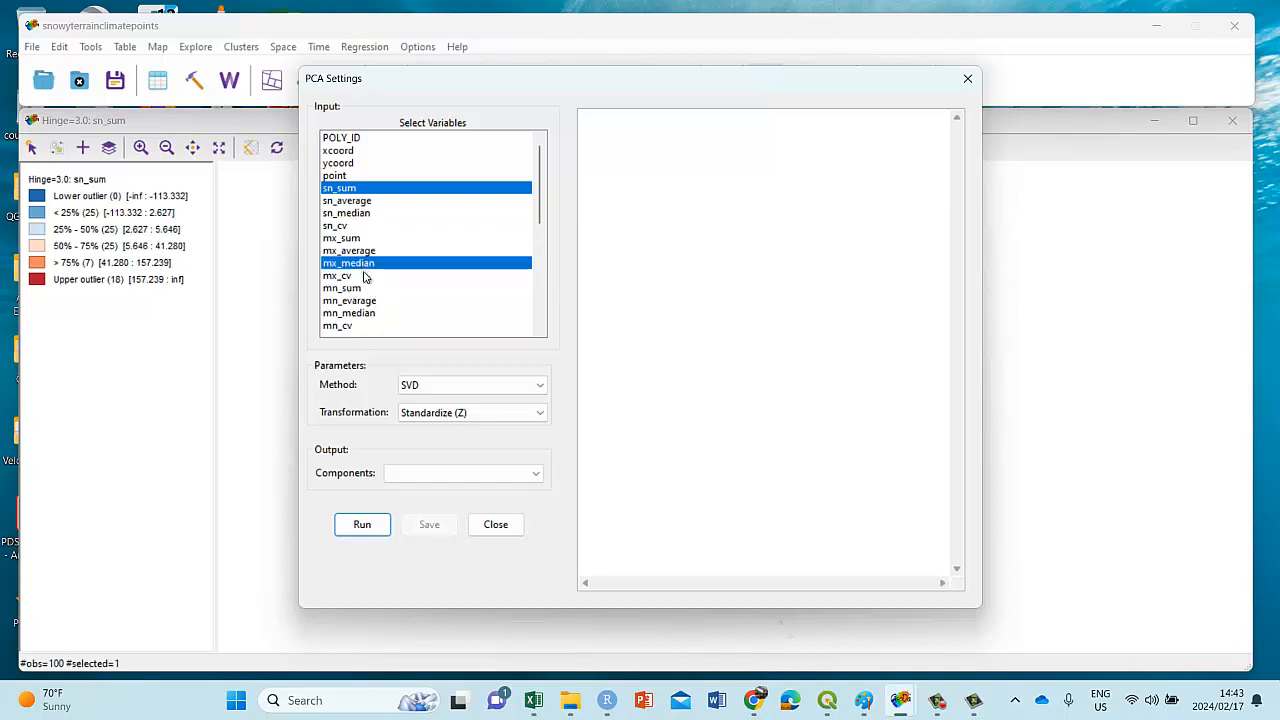
{"action": "left_click", "coordinate": [364, 526]}
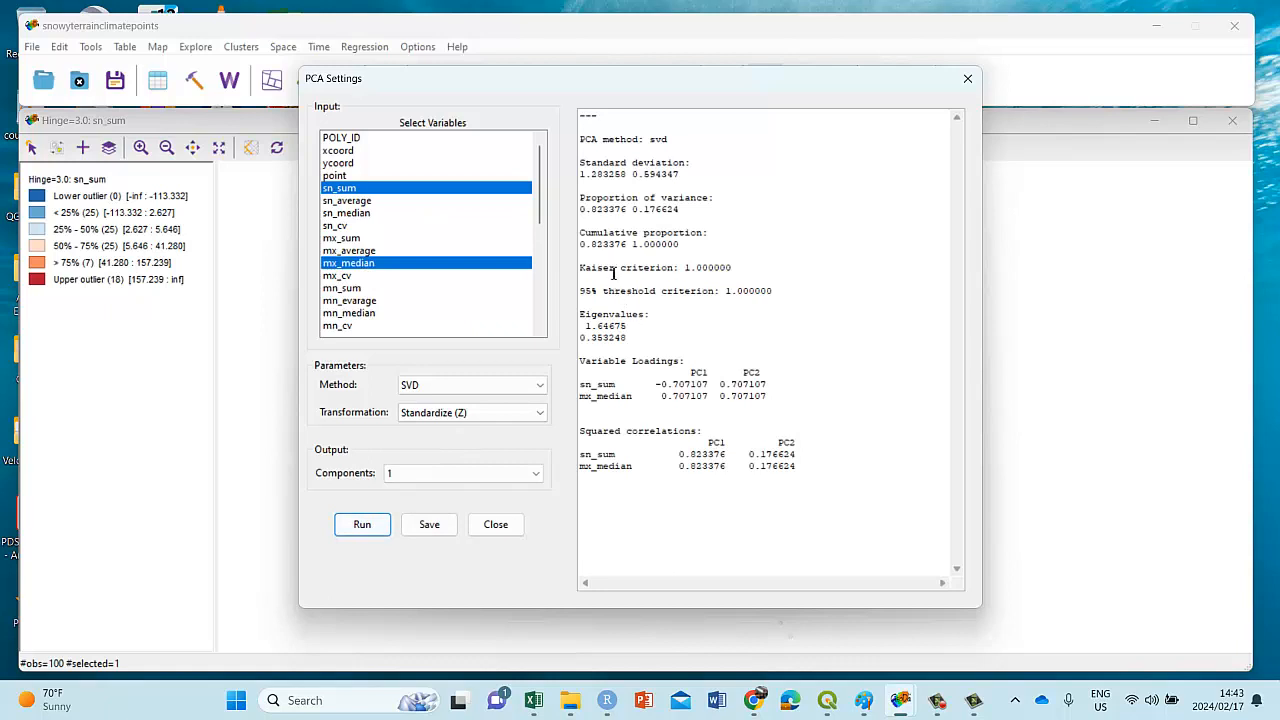
{"action": "left_click", "coordinate": [967, 78]}
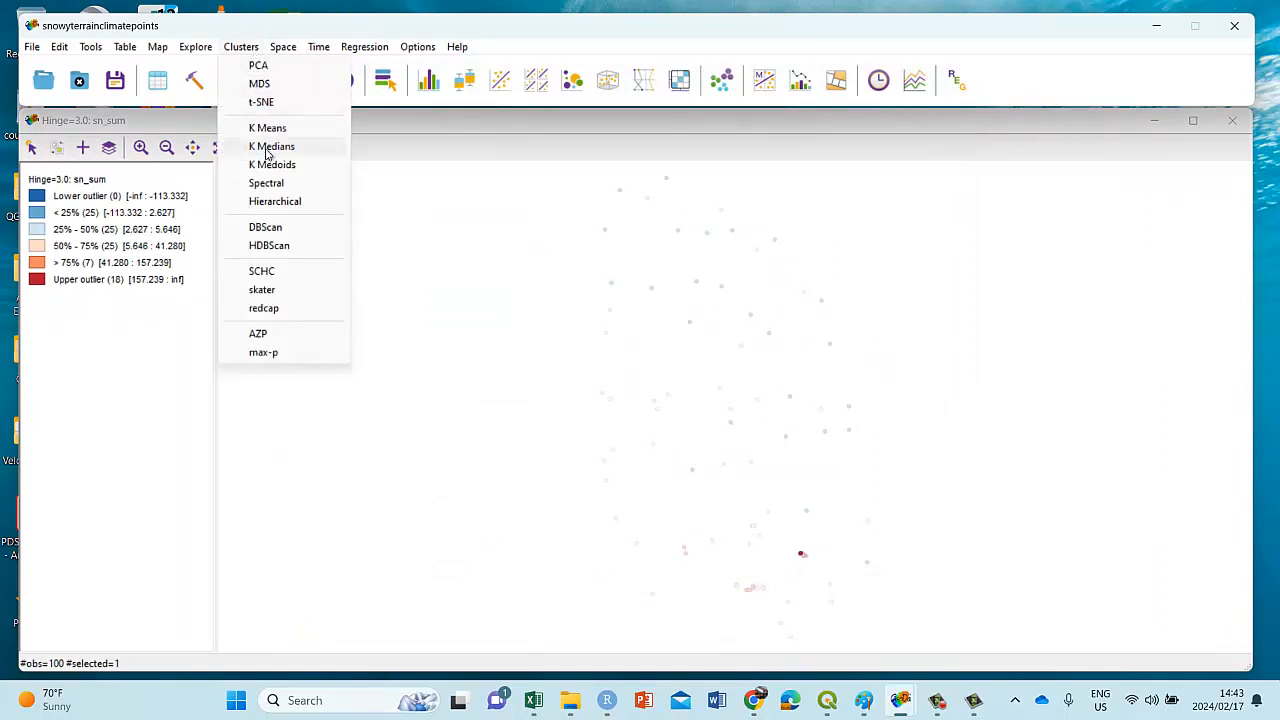
Step: Set up a spectral clustering of sn_sum with 4 clusters, keeping the default K-NN affinity and K-Means settings
{"action": "left_click", "coordinate": [267, 184]}
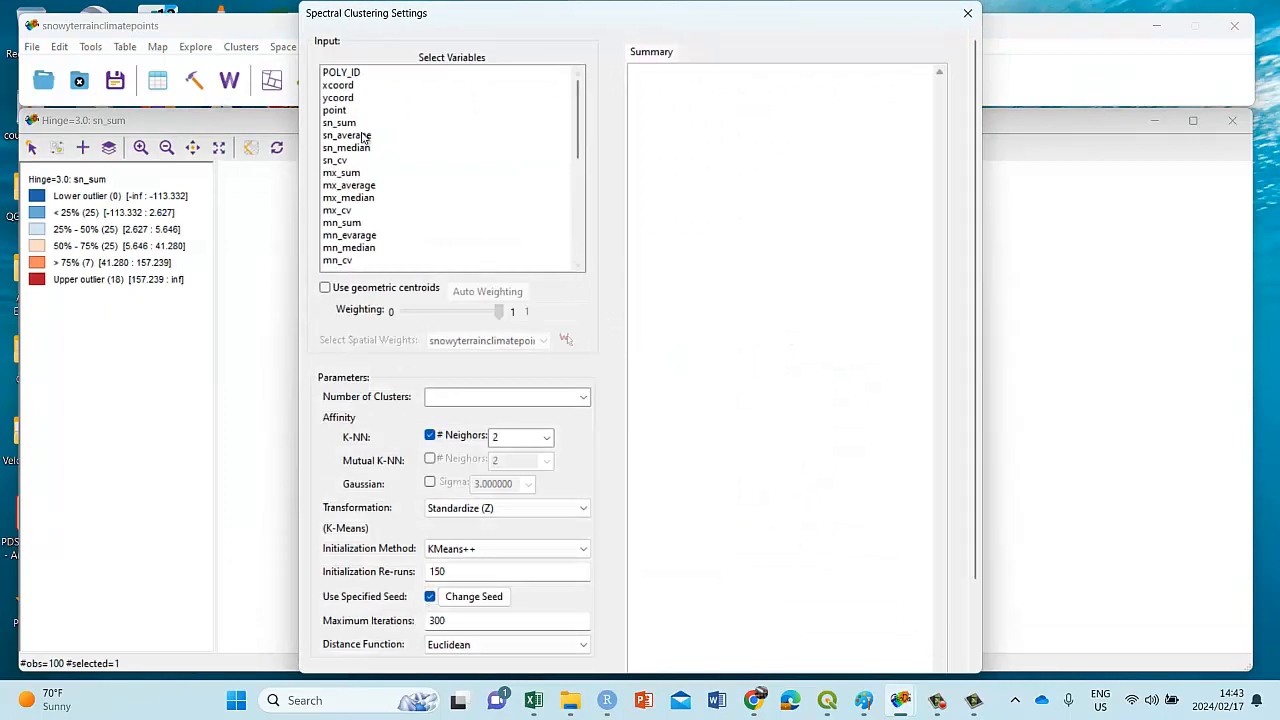
{"action": "left_click", "coordinate": [352, 124]}
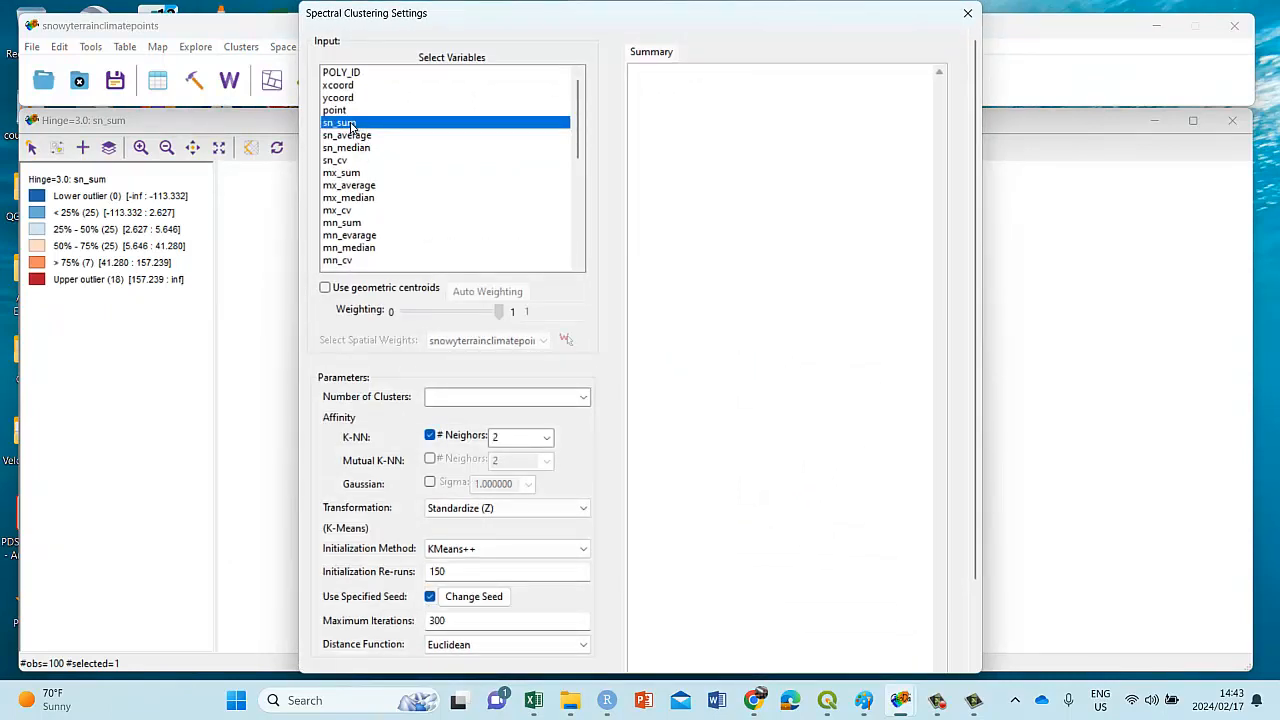
{"action": "left_click", "coordinate": [352, 124]}
{"action": "left_click", "coordinate": [352, 124]}
{"action": "left_click", "coordinate": [509, 397]}
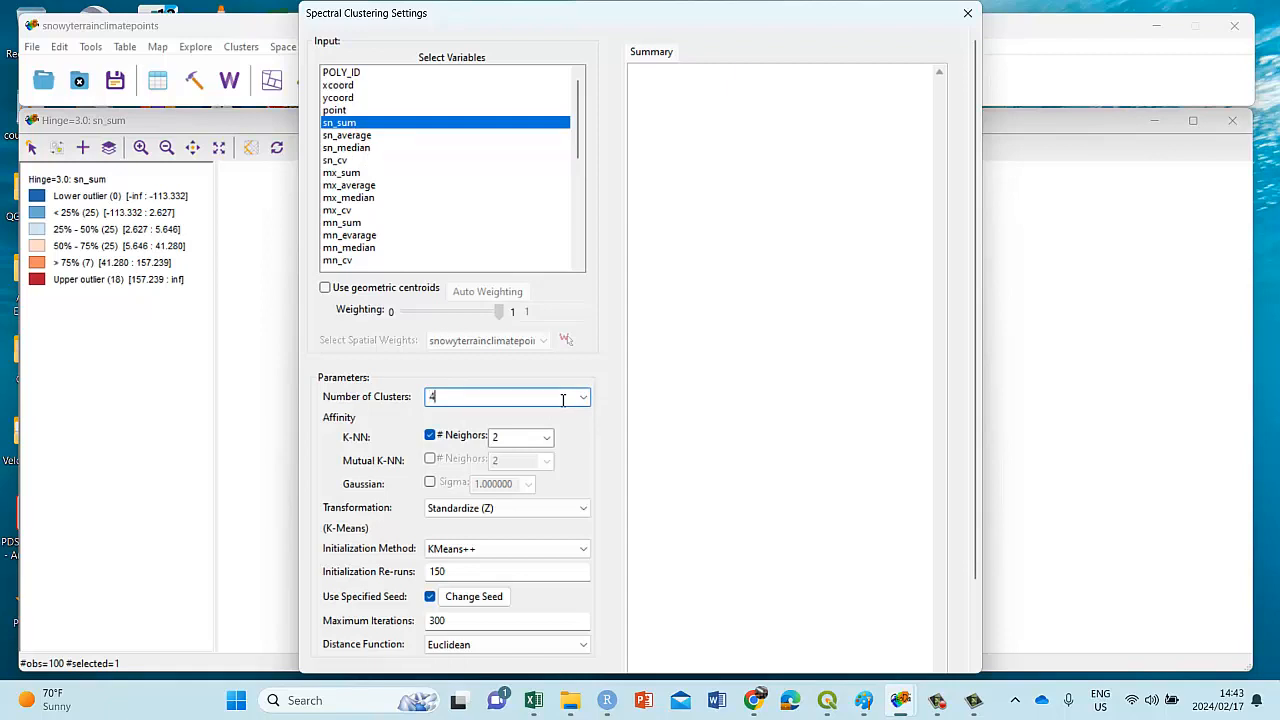
{"action": "left_click_drag", "start_coordinate": [657, 13], "coordinate": [648, 1]}
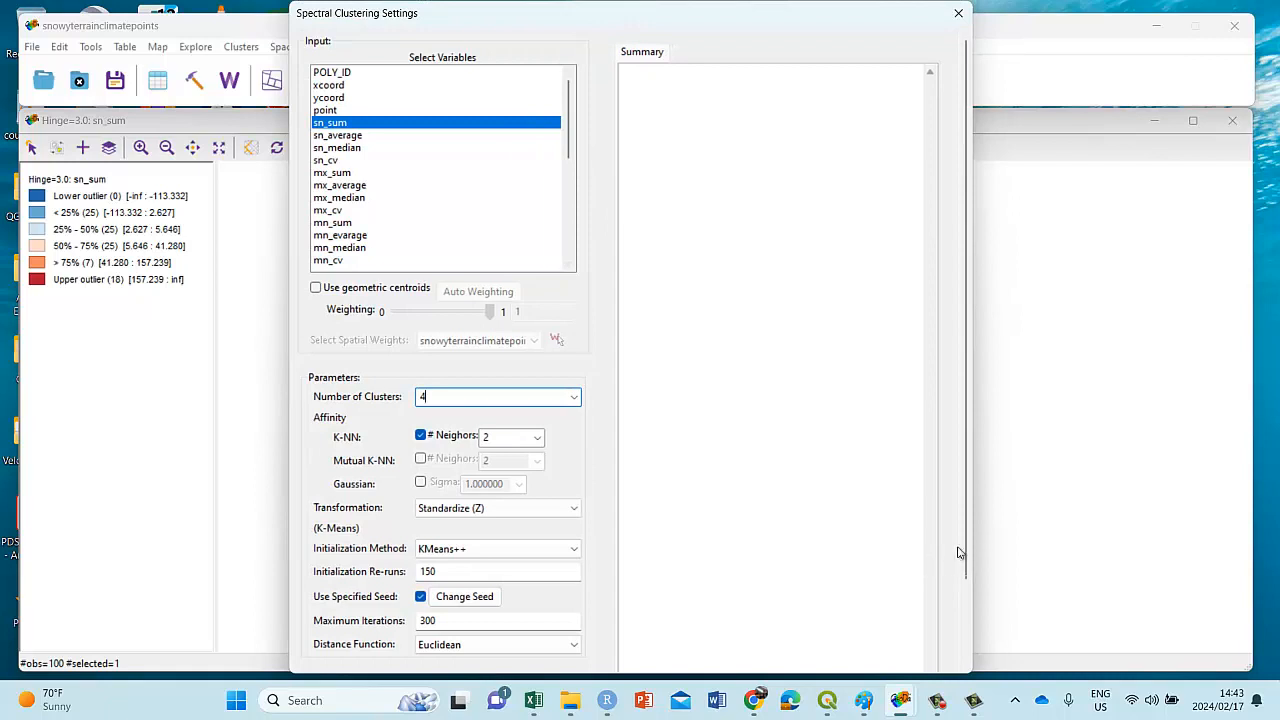
{"action": "scroll", "coordinate": [964, 548], "scroll_direction": "down", "scroll_amount": 2}
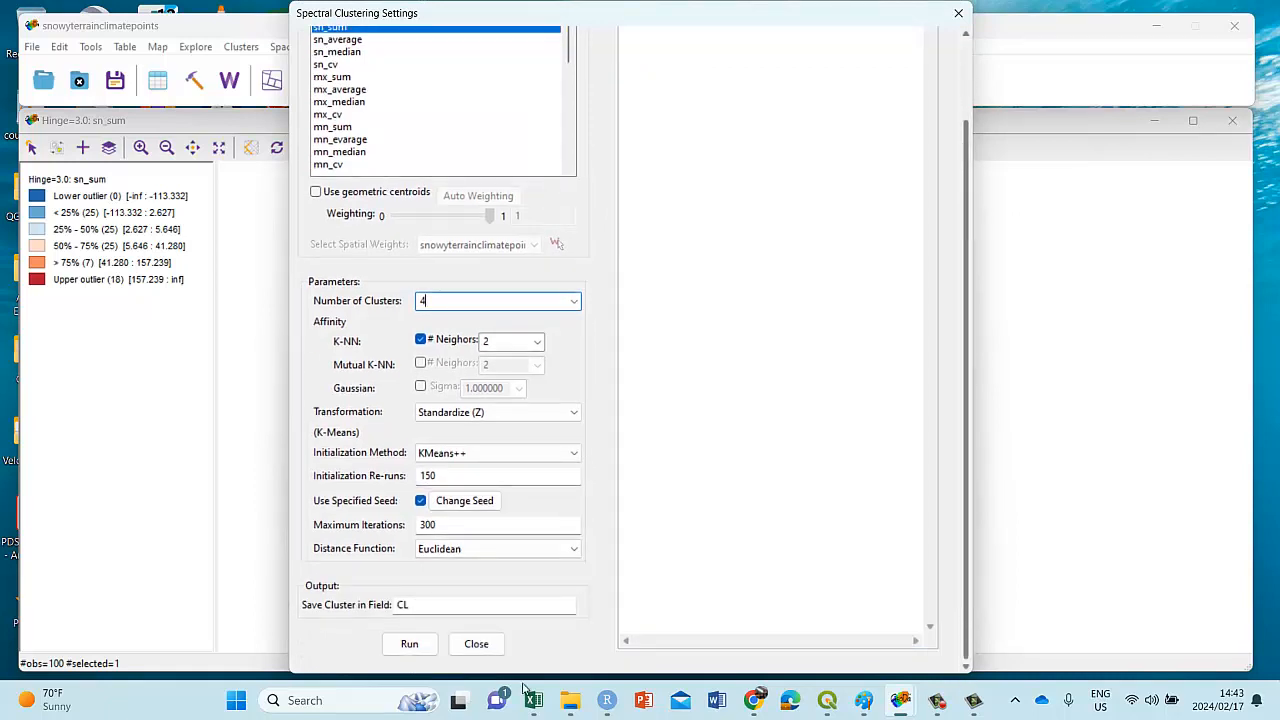
Step: Run the spectral clustering with clusters saved in field CL, and close the resulting map and the settings after viewing
{"action": "left_click", "coordinate": [410, 645]}
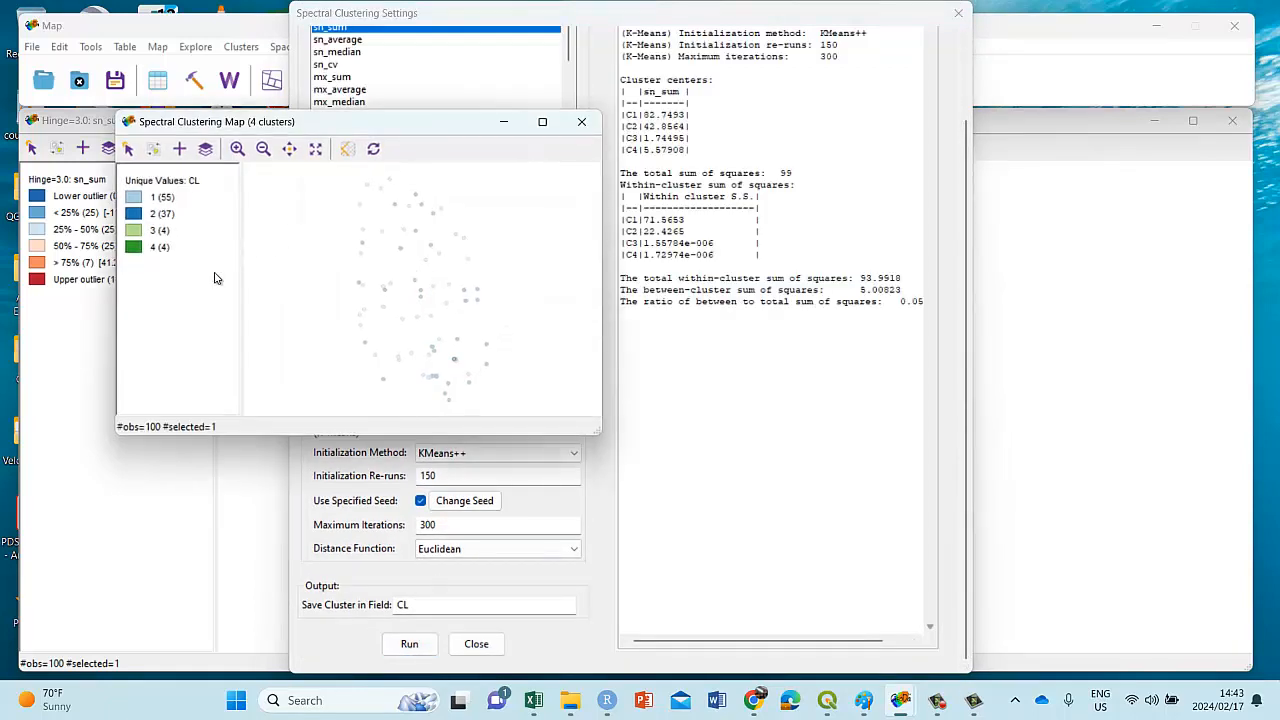
{"action": "left_click", "coordinate": [586, 125]}
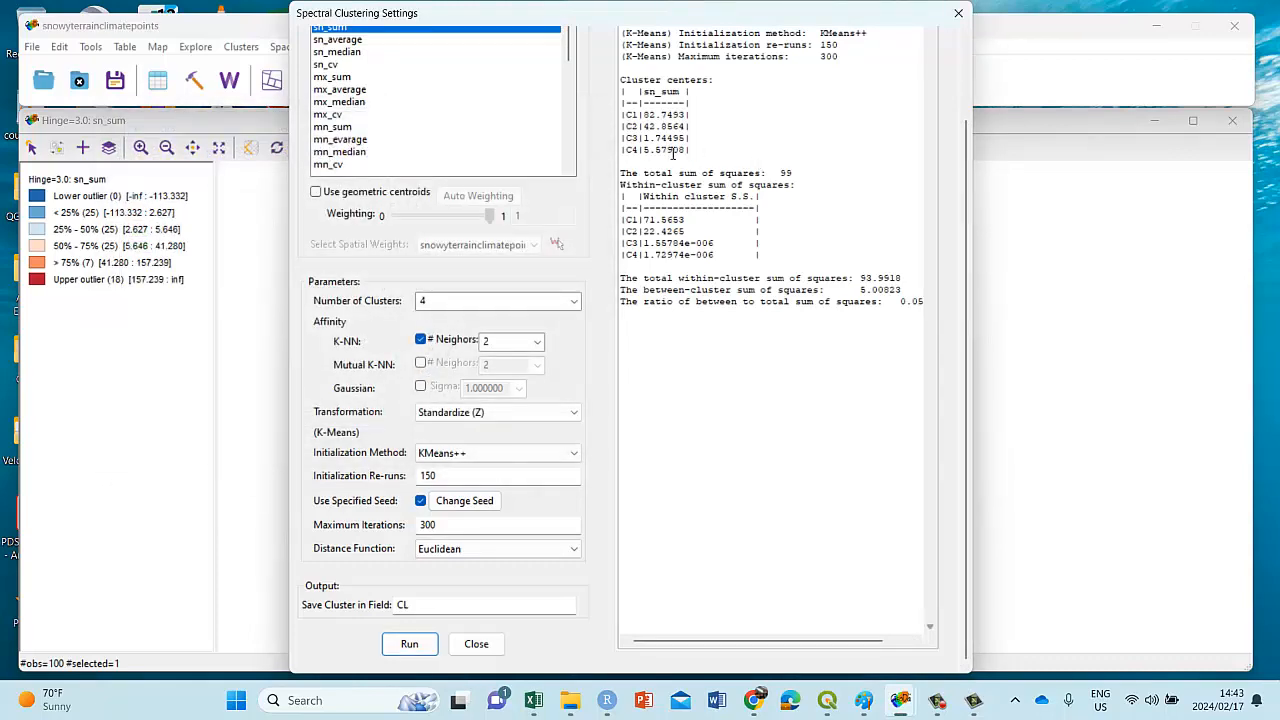
{"action": "left_click", "coordinate": [958, 13]}
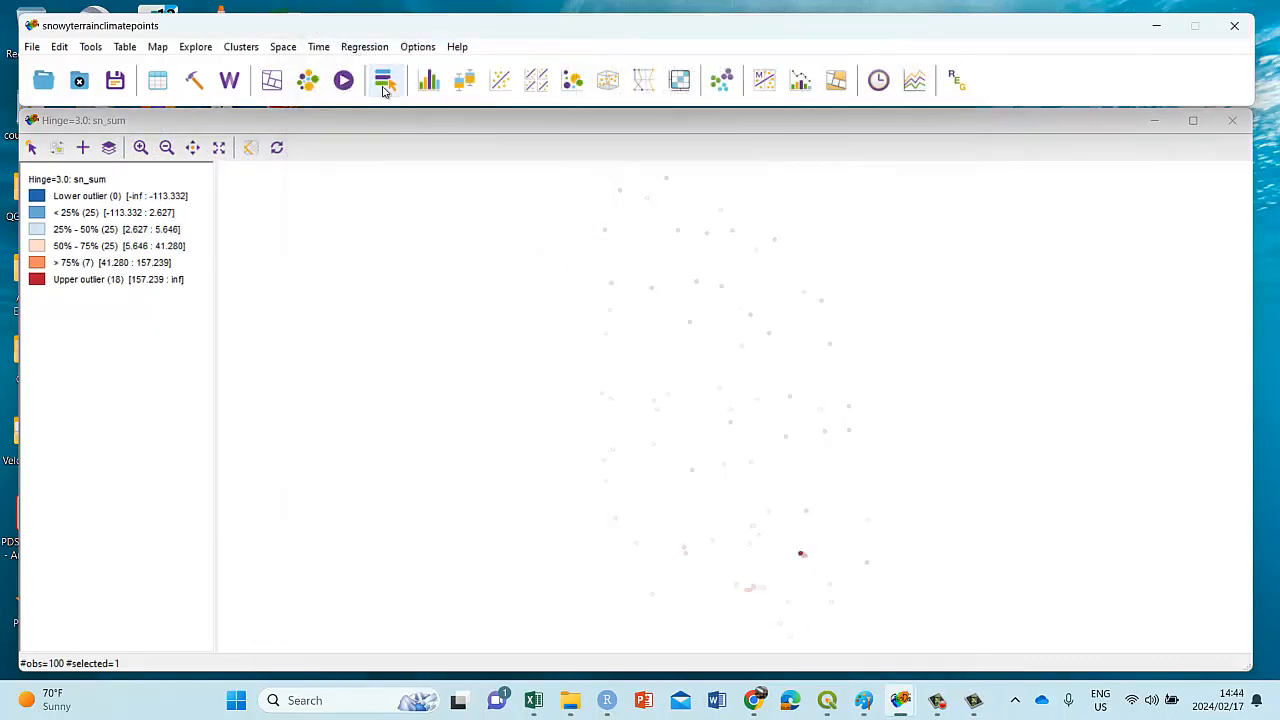
Step: Run Univariate Local Moran's I on sn_sum with snowyterrainclimatepointsweights, producing the significance map, cluster map and Moran scatter plot
{"action": "left_click", "coordinate": [247, 52]}
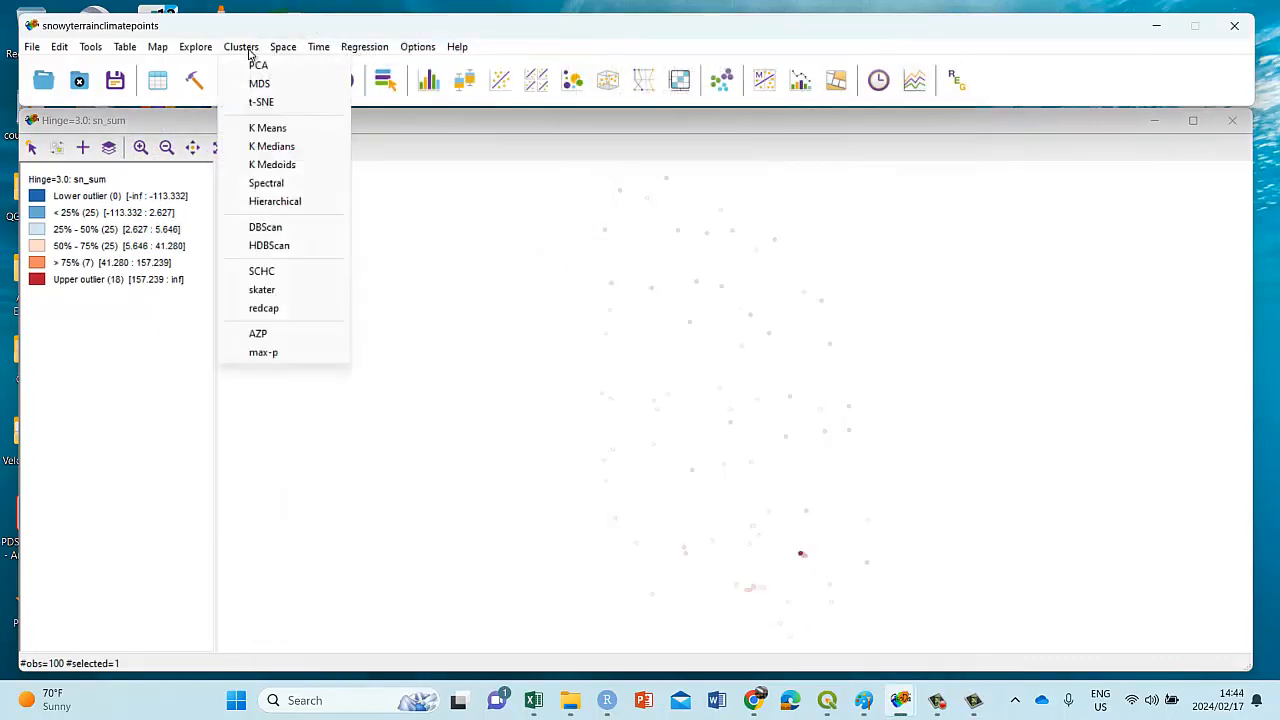
{"action": "mouse_move", "coordinate": [278, 52]}
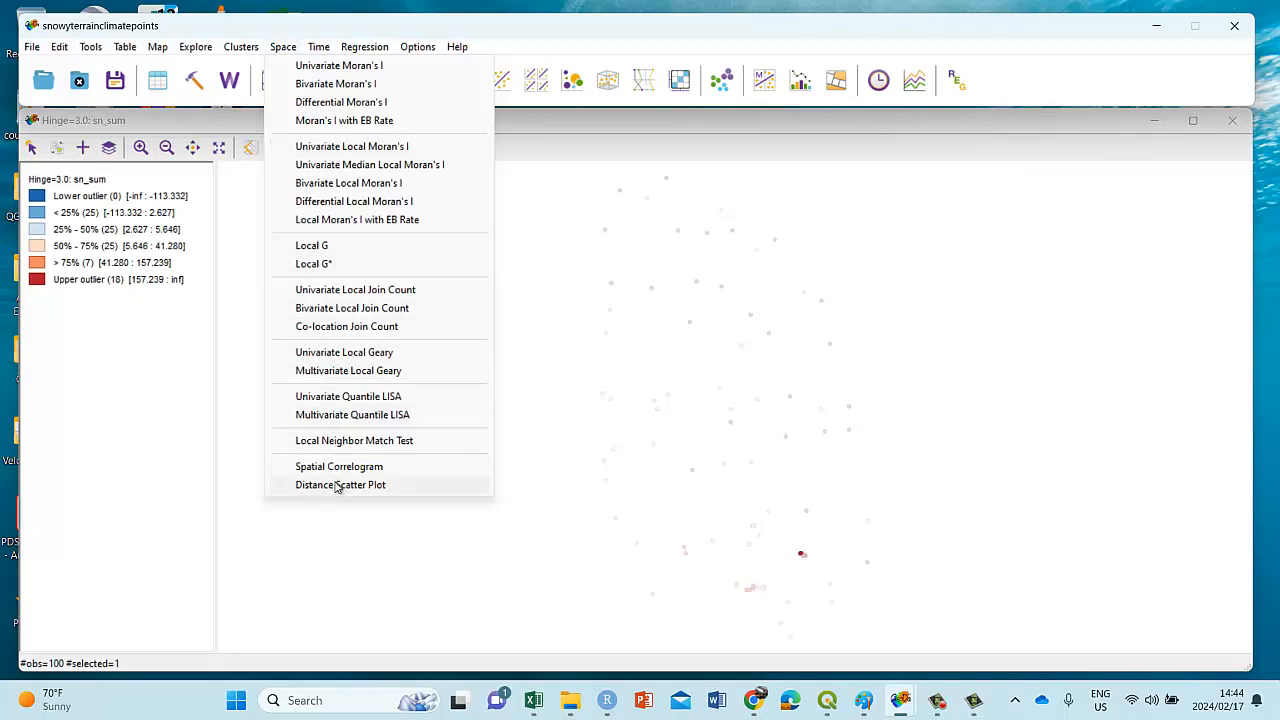
{"action": "left_click", "coordinate": [311, 147]}
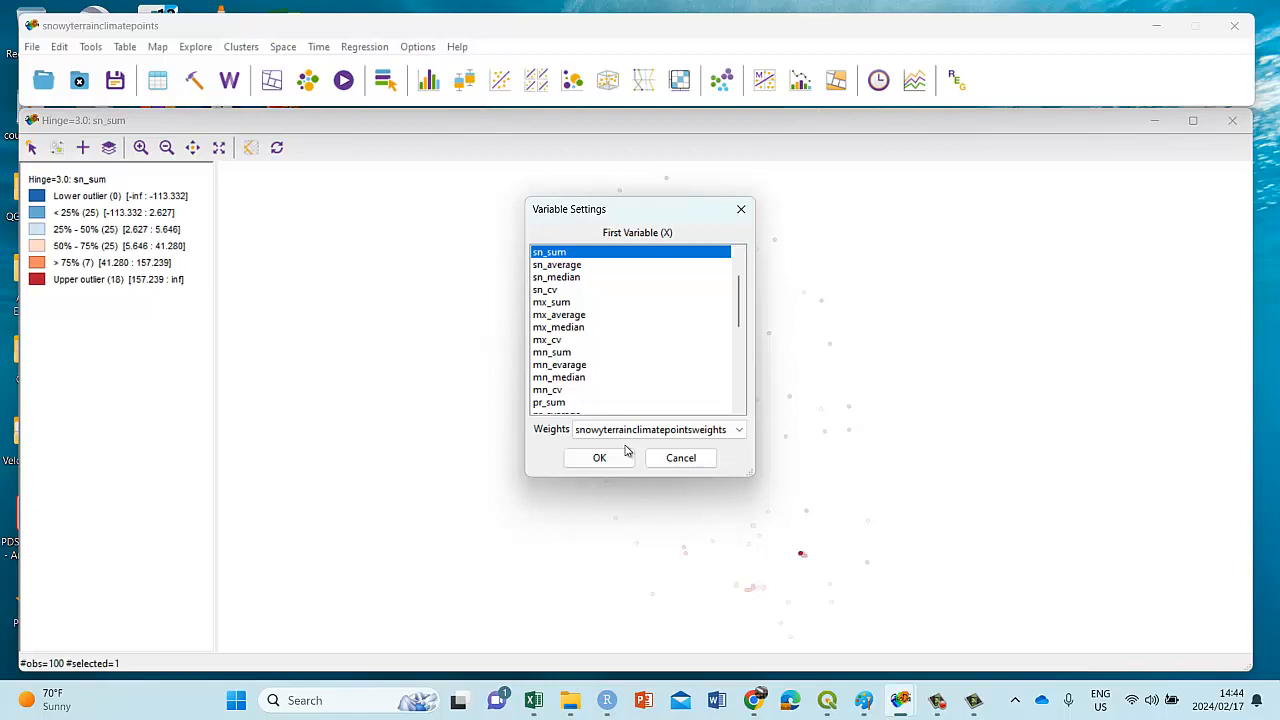
{"action": "left_click", "coordinate": [597, 458]}
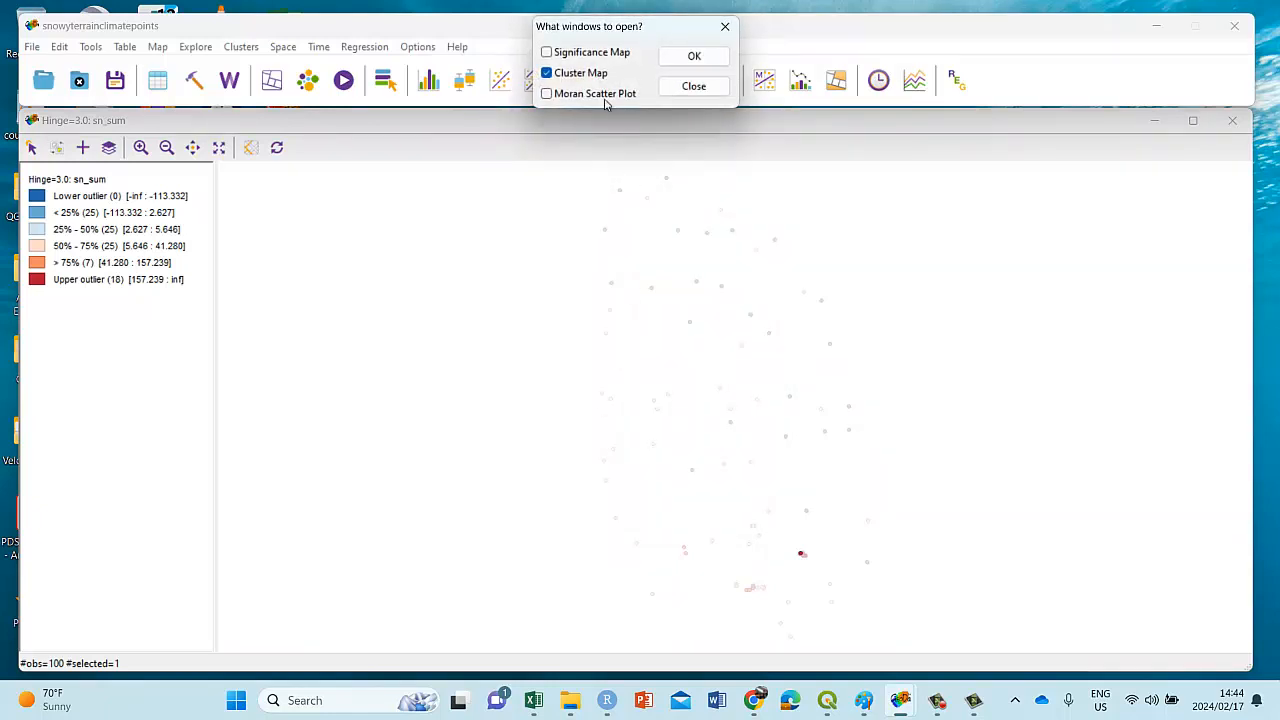
{"action": "left_click", "coordinate": [546, 53]}
{"action": "left_click", "coordinate": [547, 94]}
{"action": "left_click", "coordinate": [692, 57]}
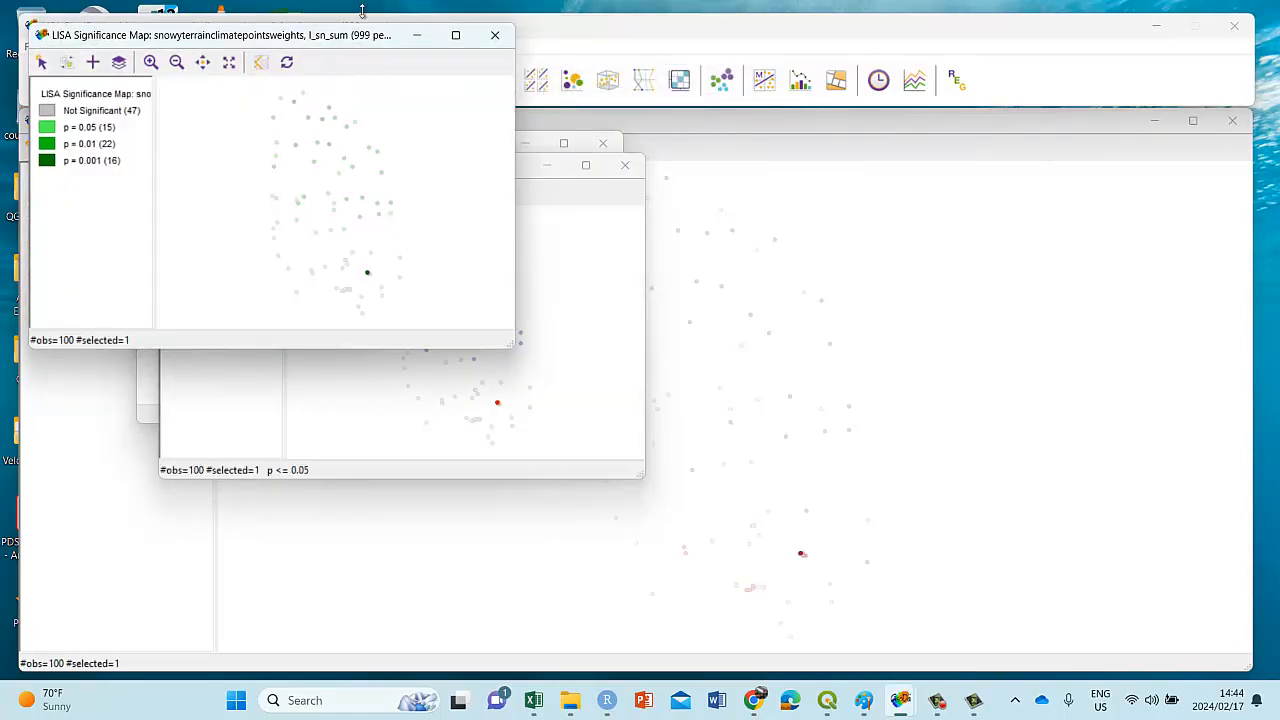
Step: Arrange the LISA cluster map and significance map side by side, with the Moran scatter plot centred above them
{"action": "left_click_drag", "start_coordinate": [334, 39], "coordinate": [1019, 117]}
{"action": "left_click_drag", "start_coordinate": [498, 175], "coordinate": [522, 362]}
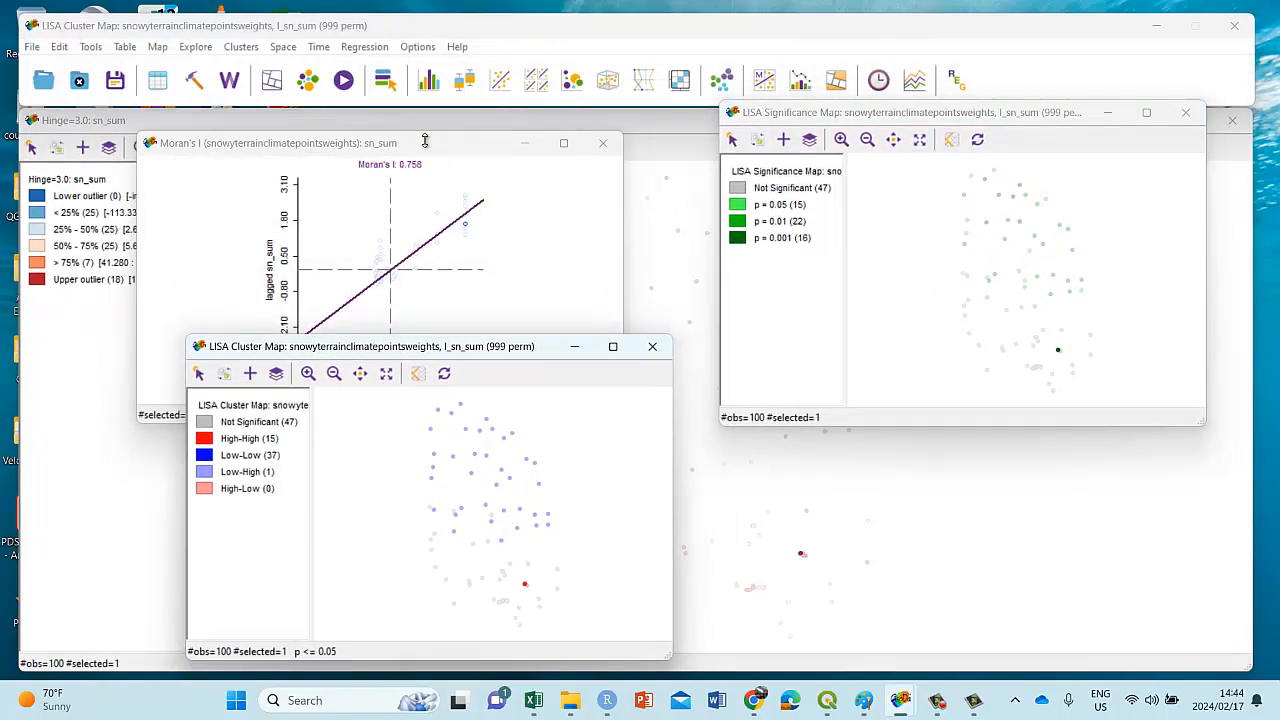
{"action": "left_click_drag", "start_coordinate": [429, 143], "coordinate": [338, 28]}
{"action": "left_click_drag", "start_coordinate": [442, 357], "coordinate": [363, 349]}
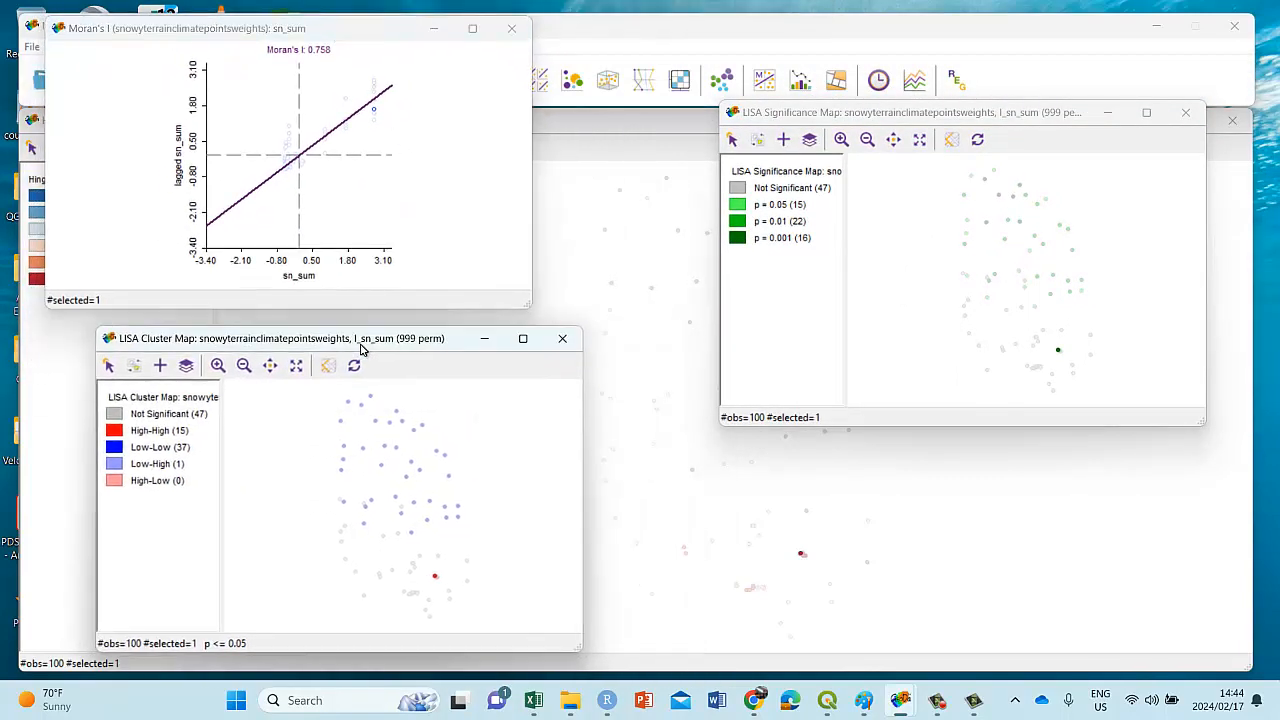
{"action": "left_click_drag", "start_coordinate": [965, 113], "coordinate": [883, 316]}
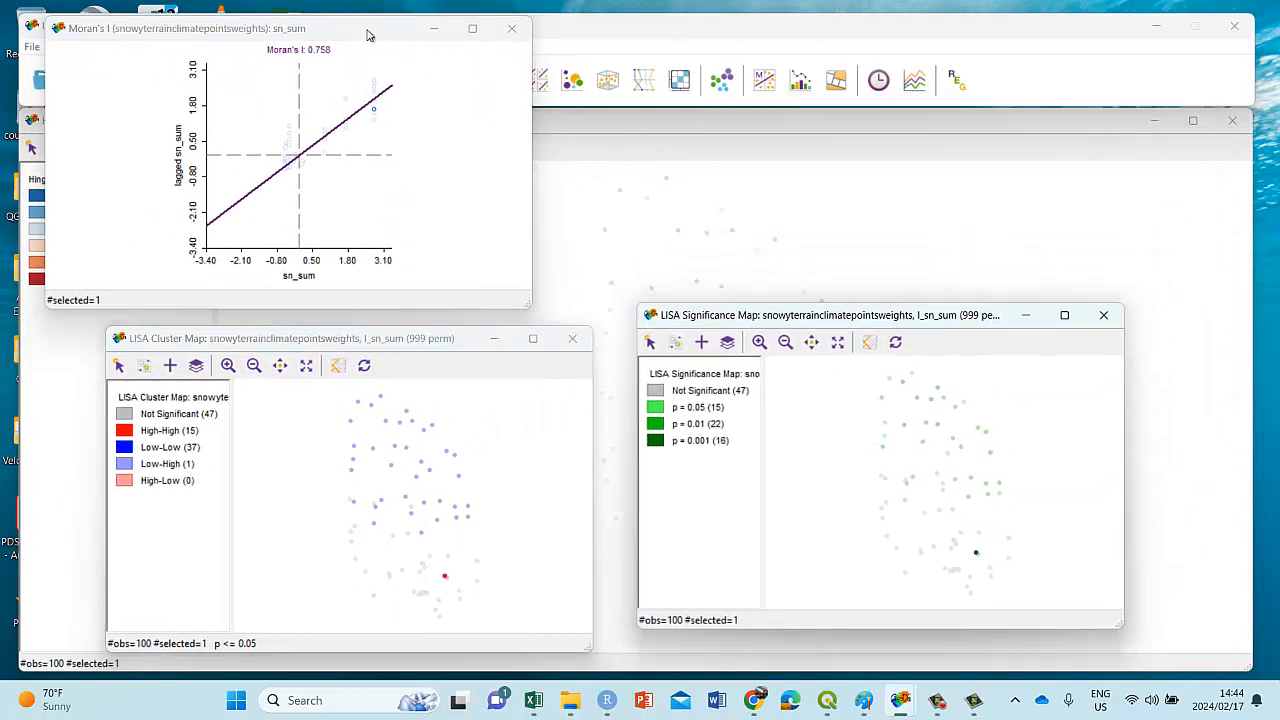
{"action": "left_click_drag", "start_coordinate": [375, 36], "coordinate": [701, 28]}
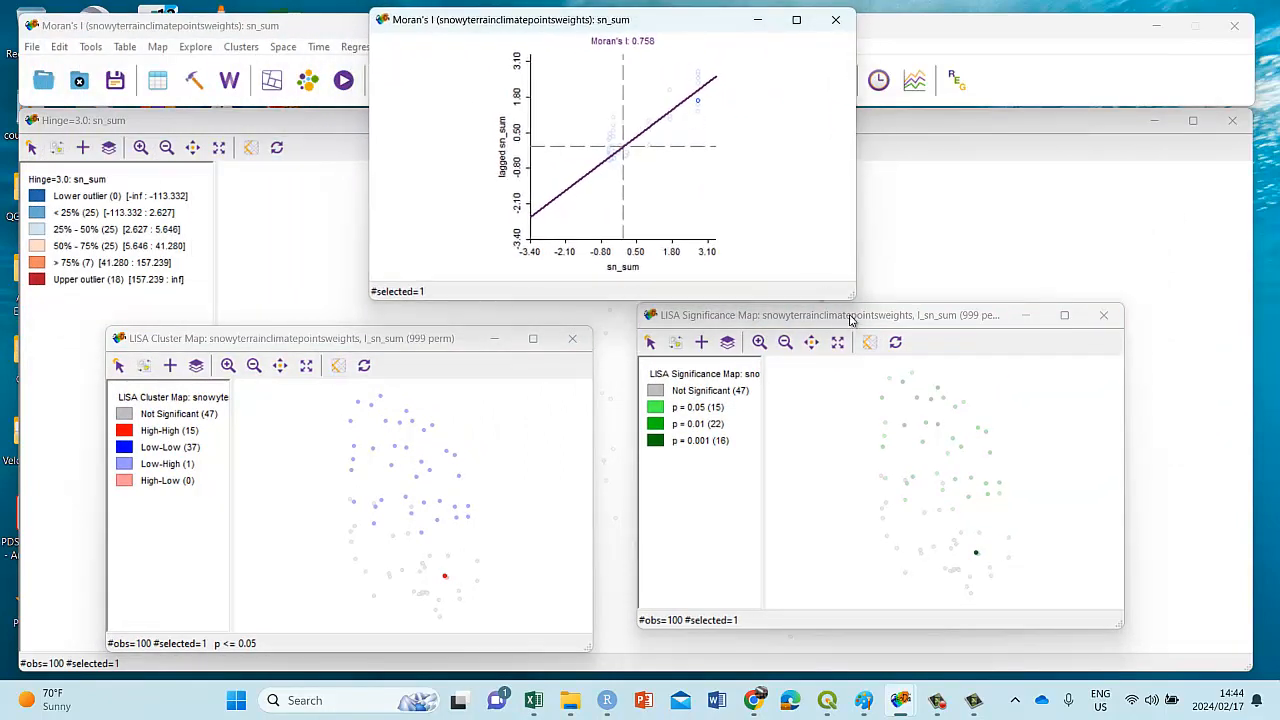
{"action": "left_click_drag", "start_coordinate": [853, 320], "coordinate": [857, 342]}
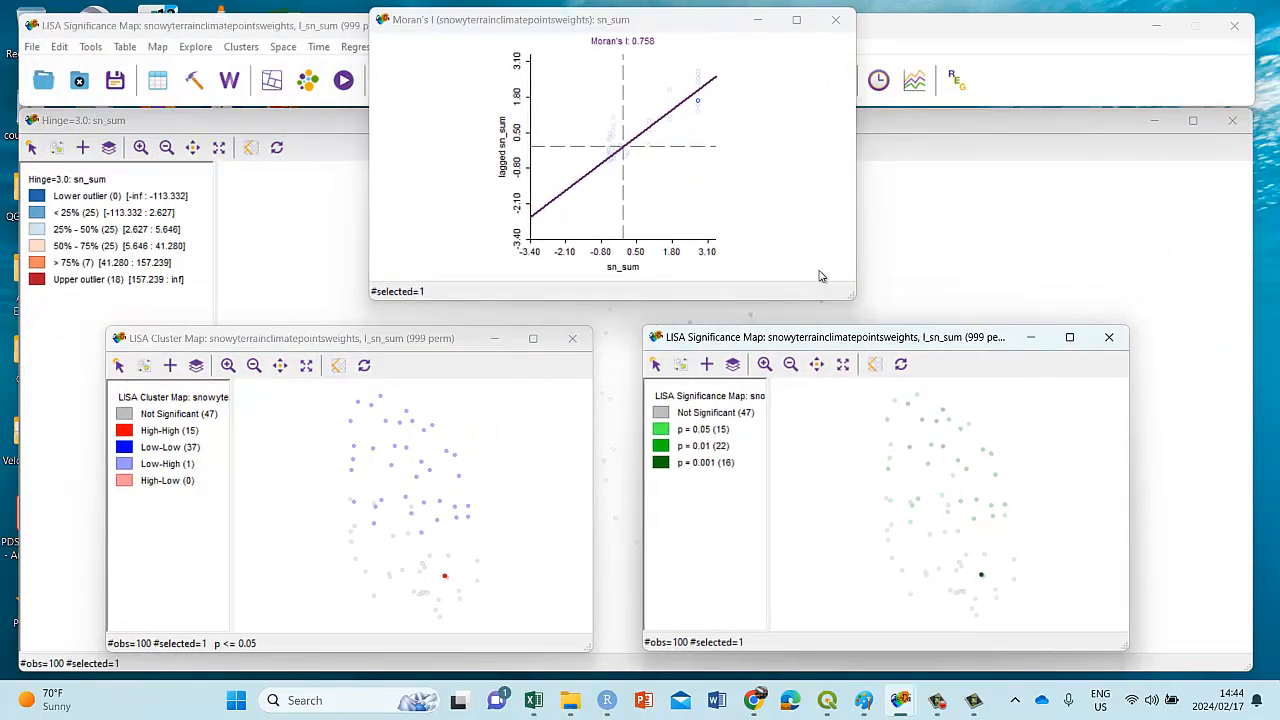
Step: Clear the selection, select a low-sn_sum point above the mean lag in the Moran scatter plot to compare the maps, and deselect it
{"action": "left_click", "coordinate": [647, 50]}
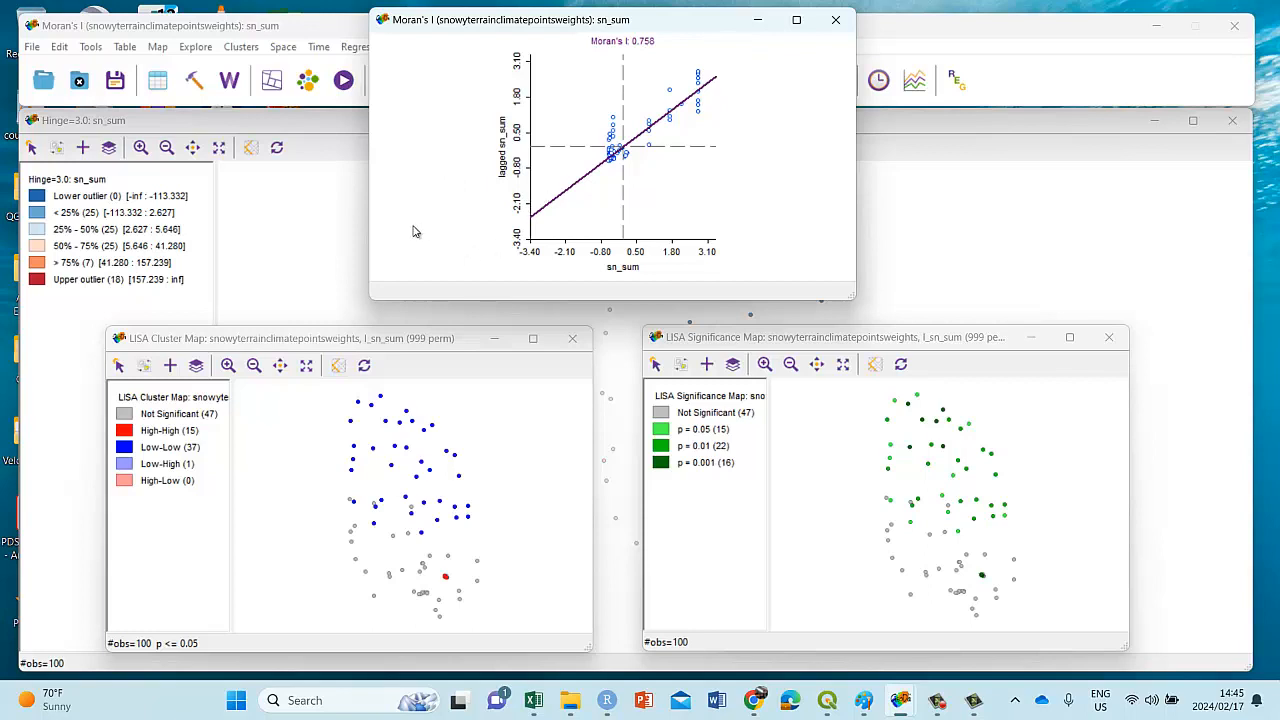
{"action": "left_click", "coordinate": [612, 145]}
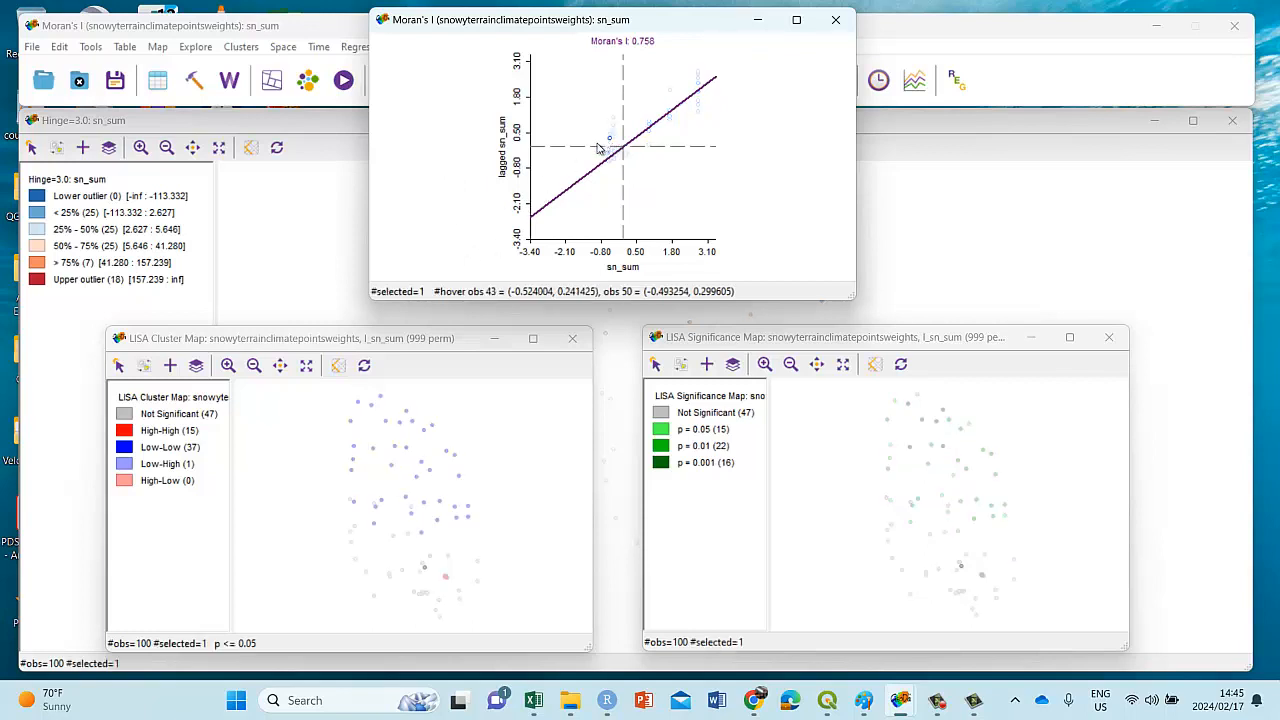
{"action": "left_click", "coordinate": [478, 165]}
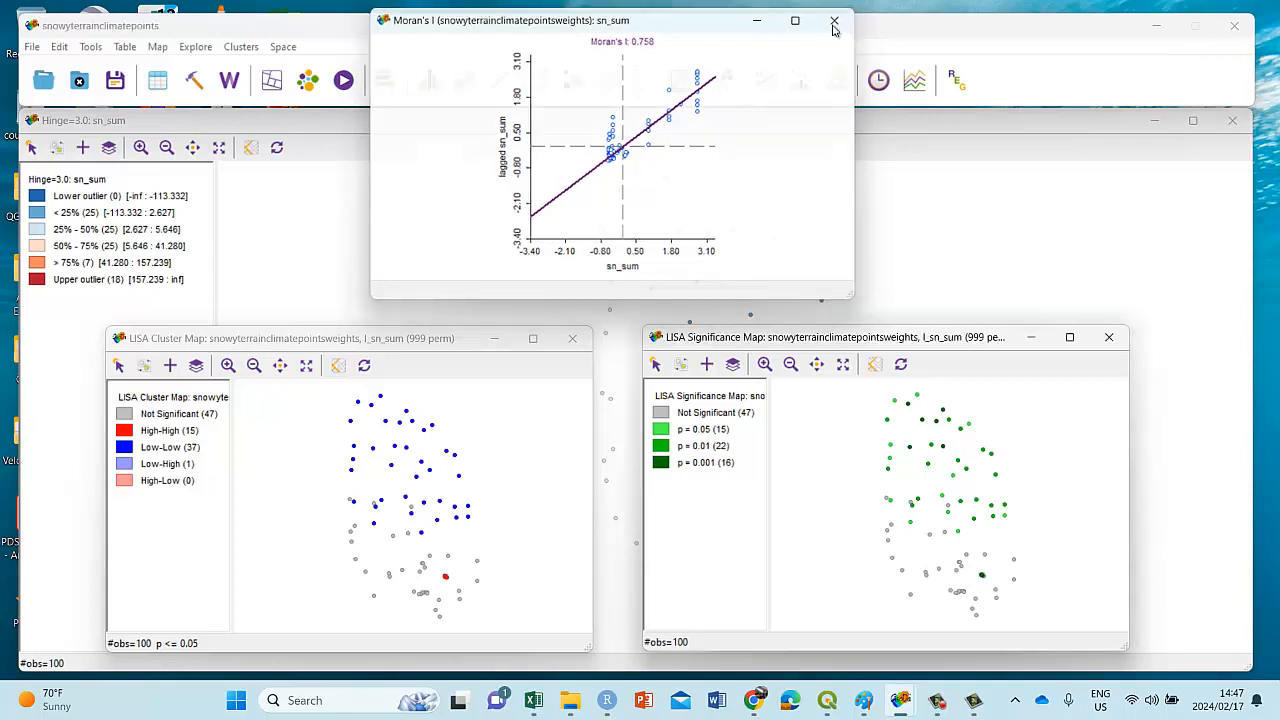
Step: Close the Moran scatter plot, the LISA significance map and the LISA cluster map, leaving the hinge map open
{"action": "left_click", "coordinate": [835, 21]}
{"action": "left_click", "coordinate": [1108, 337]}
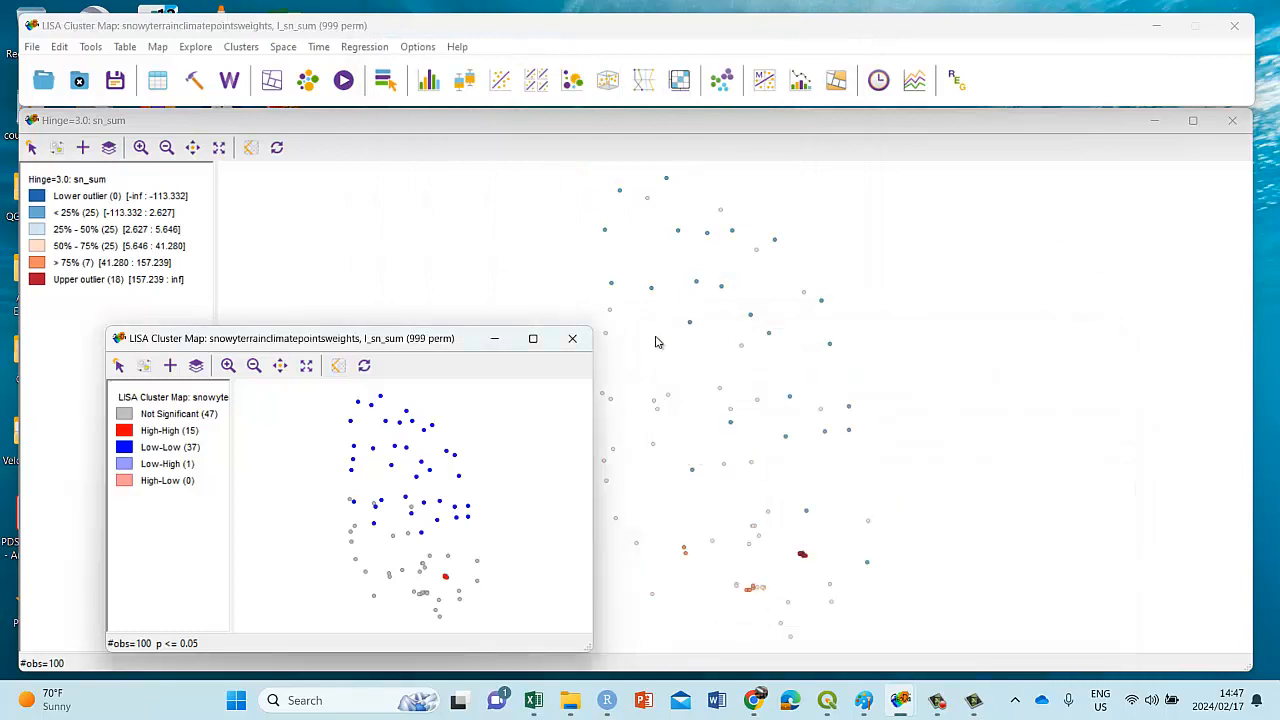
{"action": "left_click", "coordinate": [572, 338]}
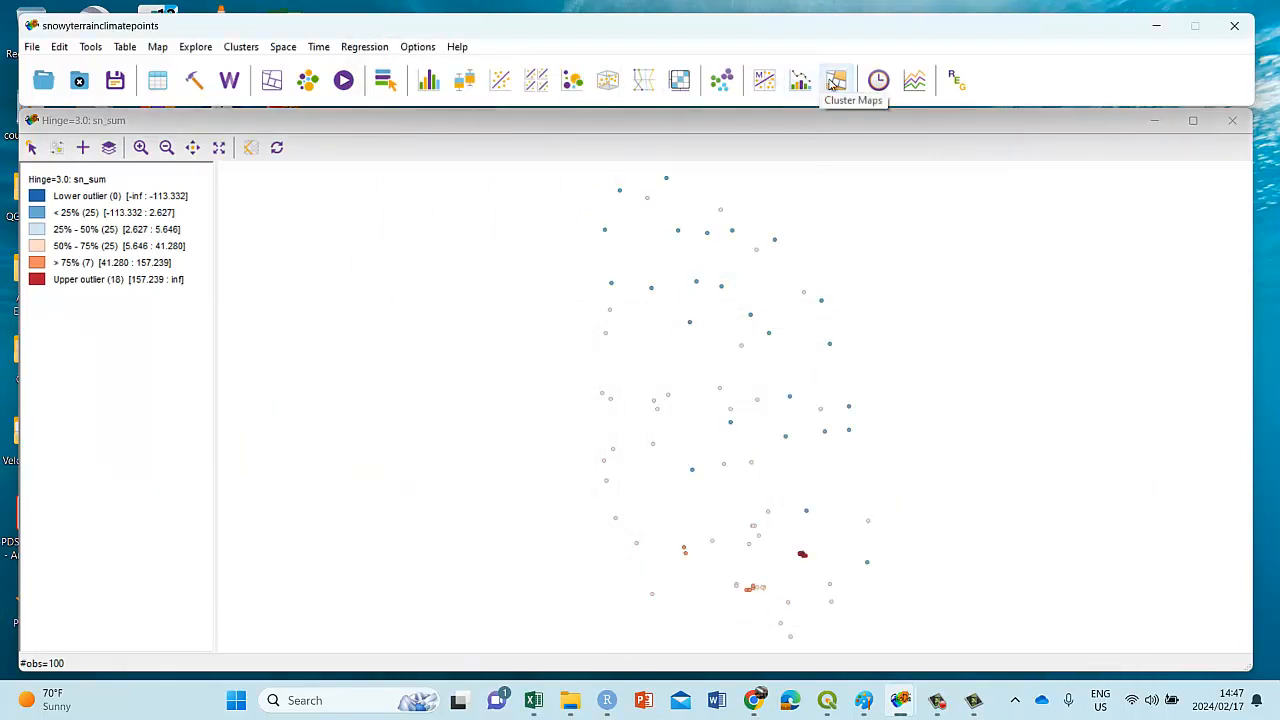
{"action": "left_click", "coordinate": [836, 82]}
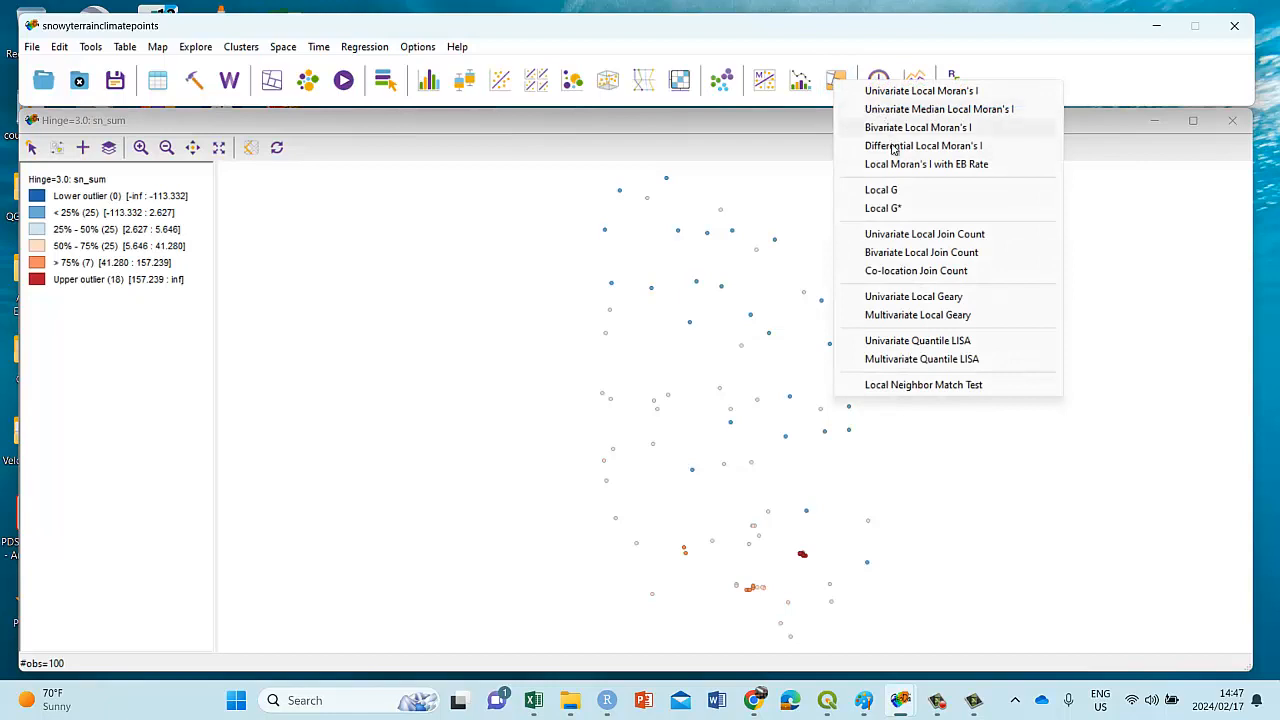
{"action": "left_click", "coordinate": [1044, 57]}
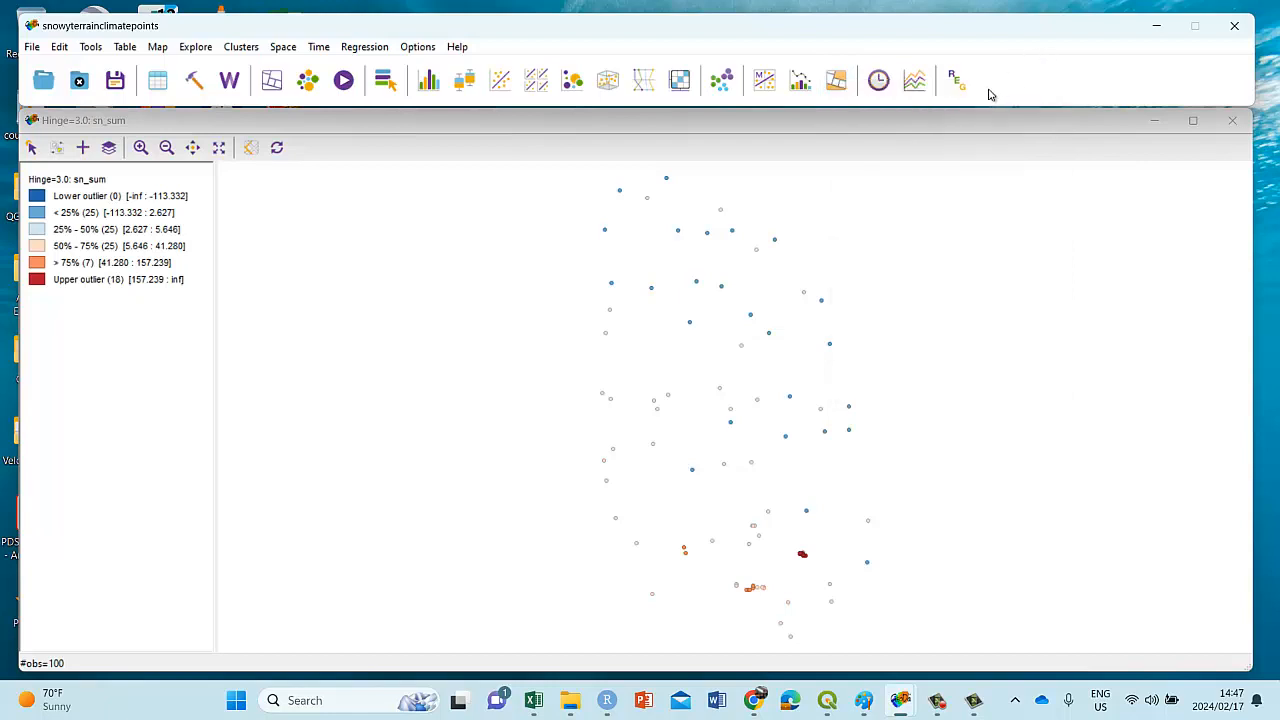
Step: Start a regression in GeoDa with sn_sum as the dependent variable, consulting the lm formula in the RStudio console for the model
{"action": "left_click", "coordinate": [956, 80]}
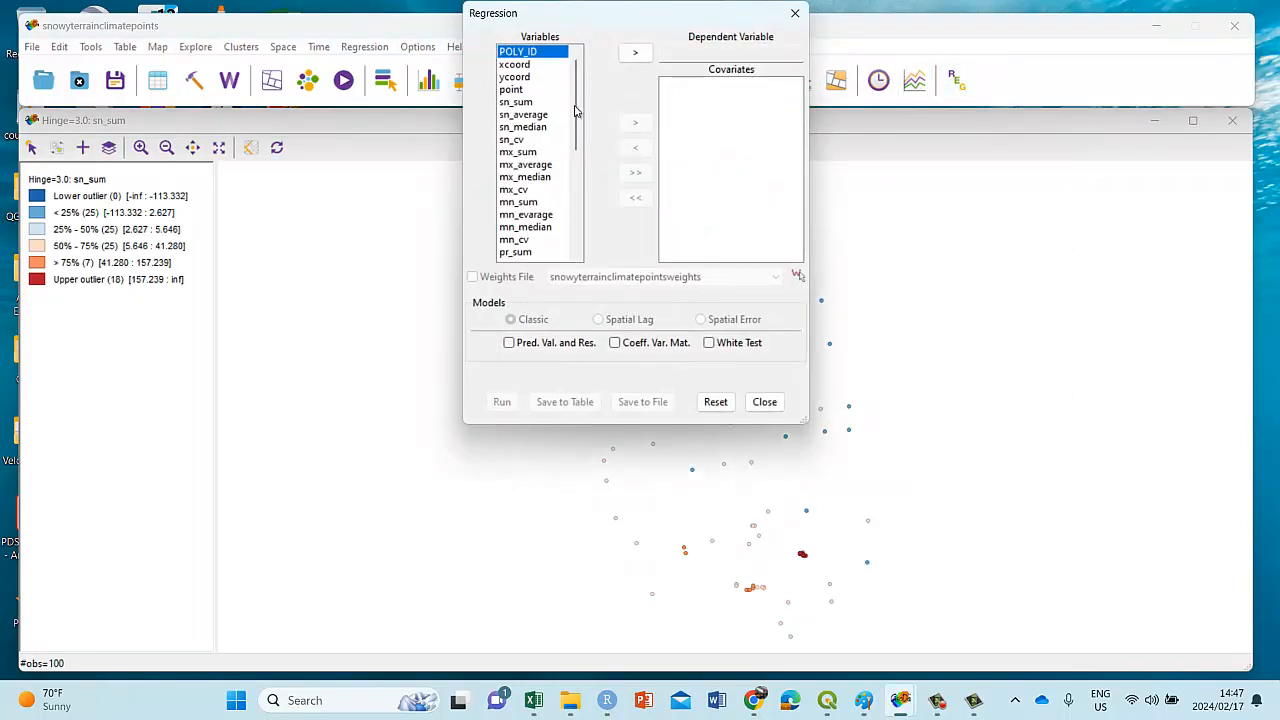
{"action": "left_click_drag", "start_coordinate": [576, 105], "coordinate": [576, 135]}
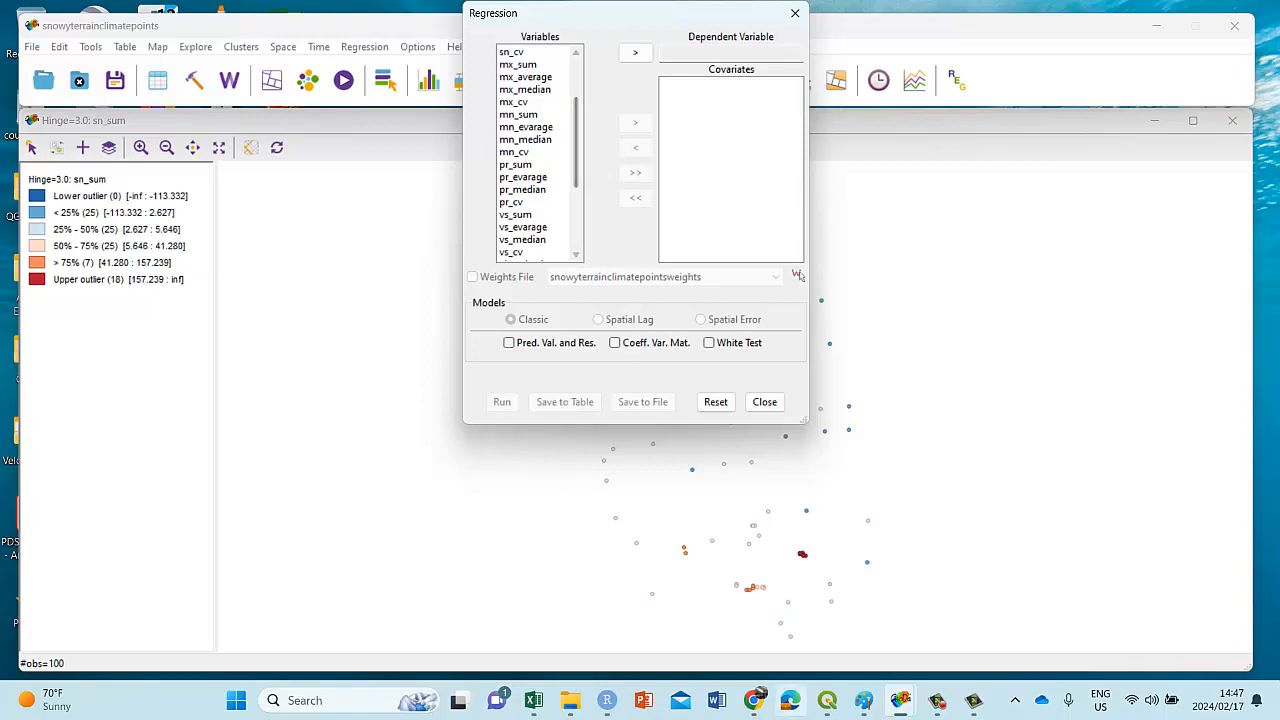
{"action": "left_click", "coordinate": [608, 703]}
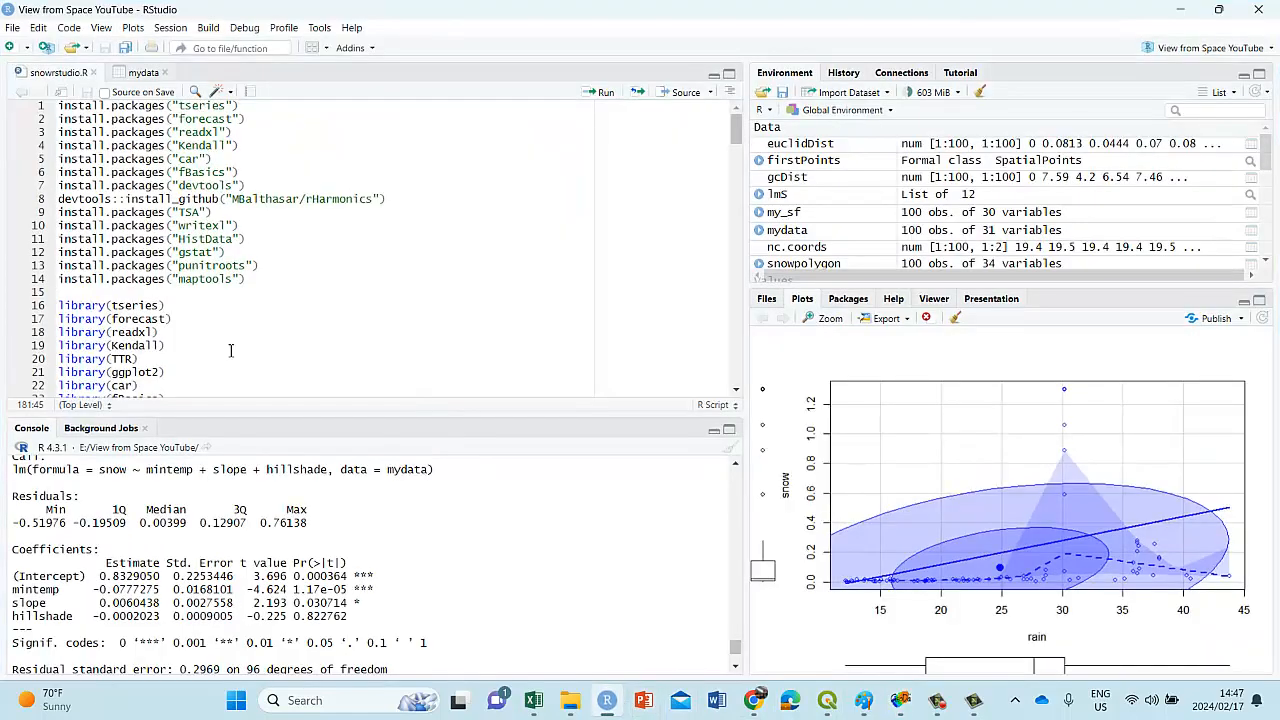
{"action": "scroll", "coordinate": [246, 550], "scroll_direction": "up", "scroll_amount": 4}
{"action": "scroll", "coordinate": [230, 556], "scroll_direction": "down", "scroll_amount": 2}
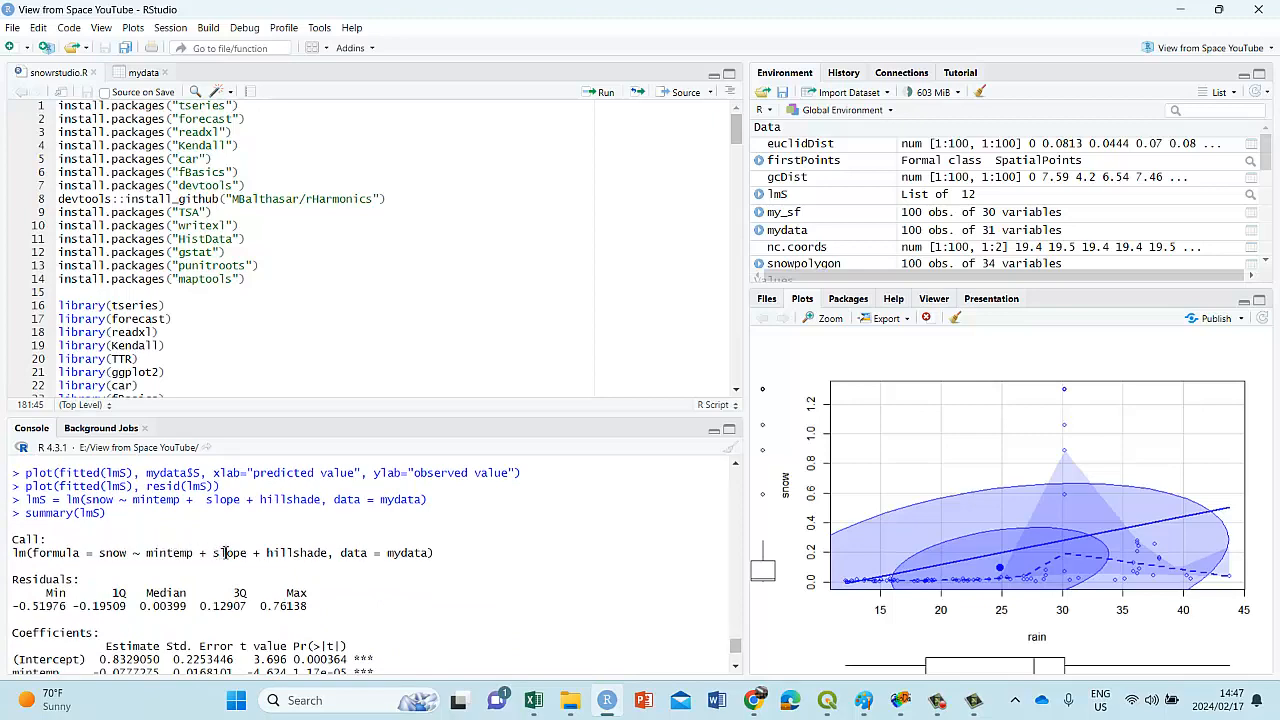
{"action": "scroll", "coordinate": [408, 570], "scroll_direction": "down", "scroll_amount": 2}
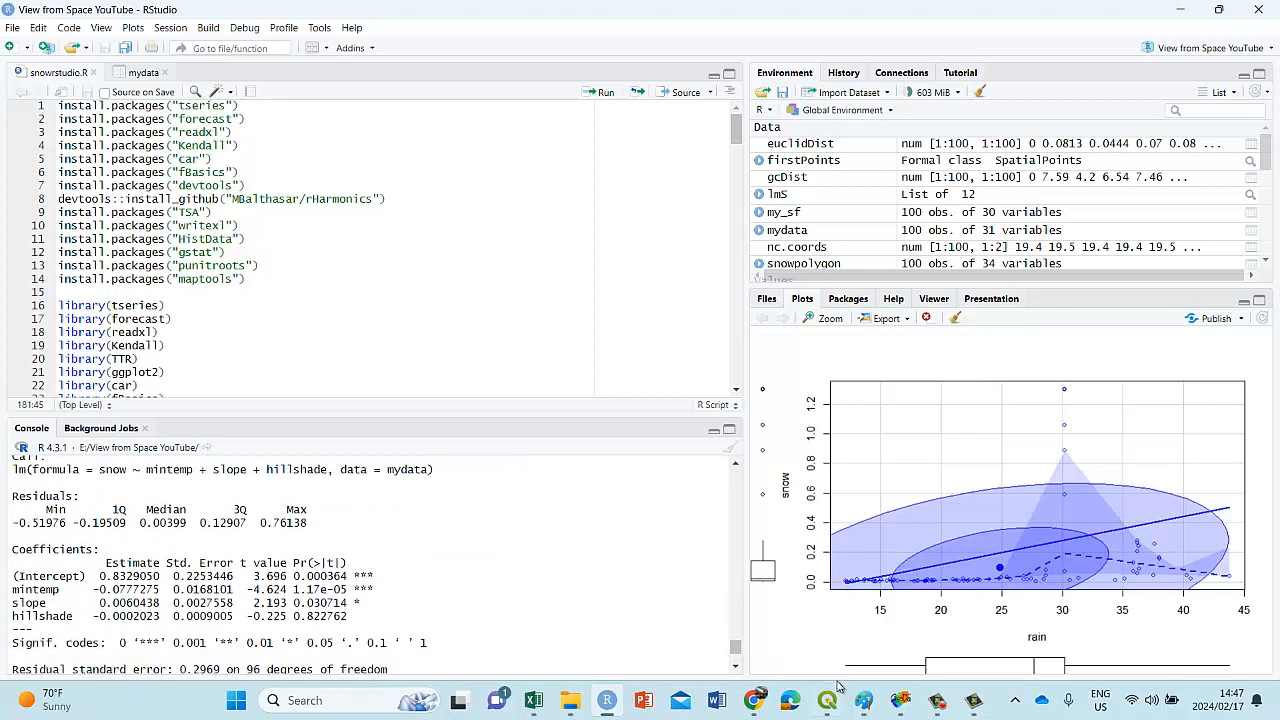
{"action": "mouse_move", "coordinate": [829, 712]}
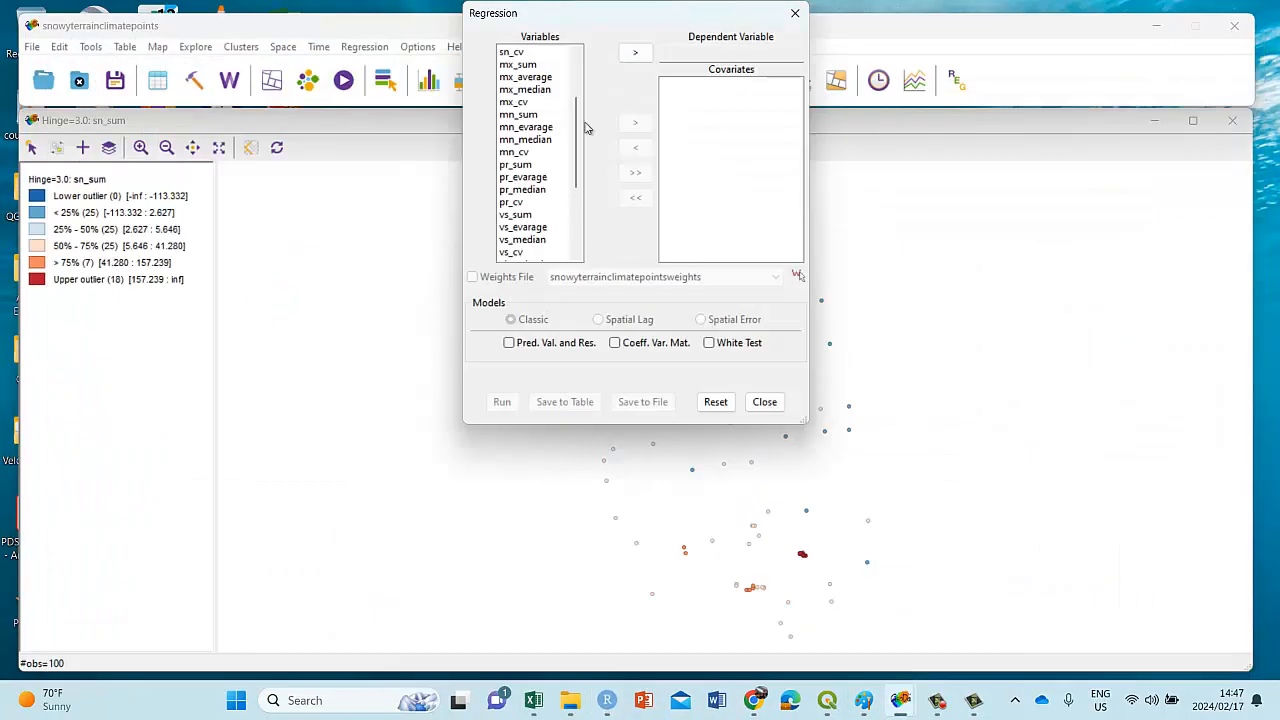
{"action": "scroll", "coordinate": [558, 86], "scroll_direction": "up", "scroll_amount": 1}
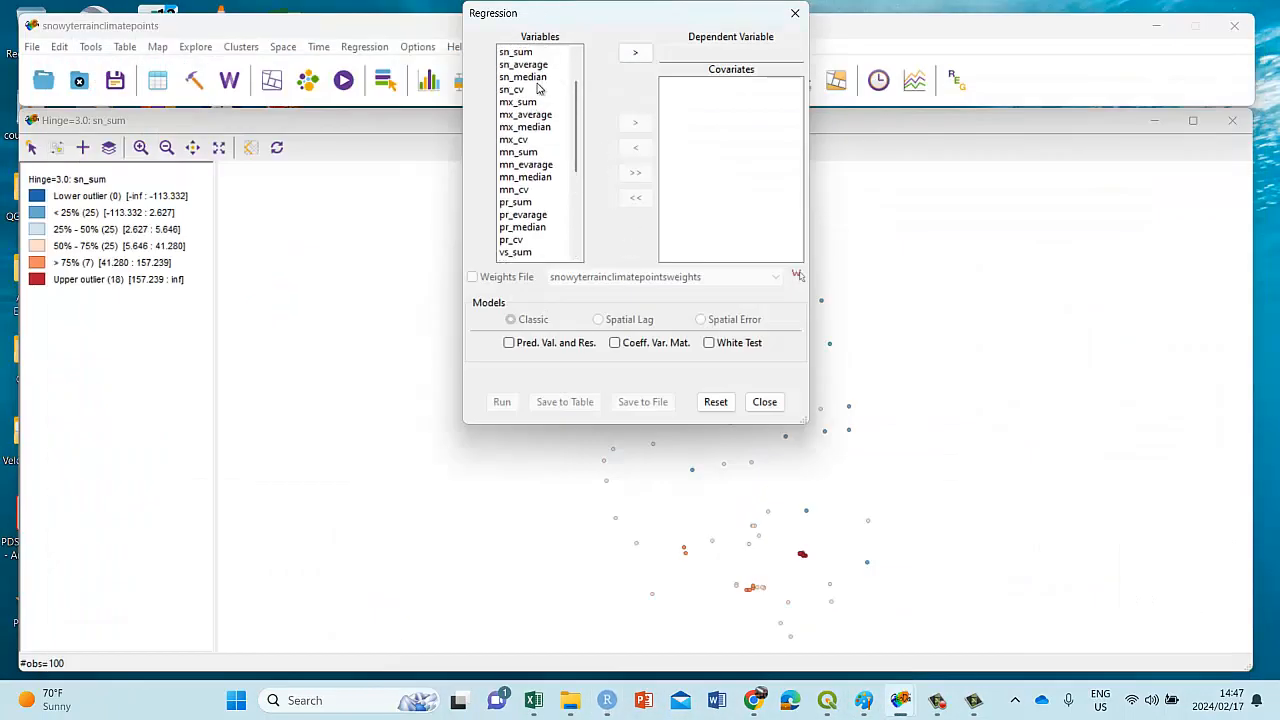
{"action": "double_click", "coordinate": [526, 55]}
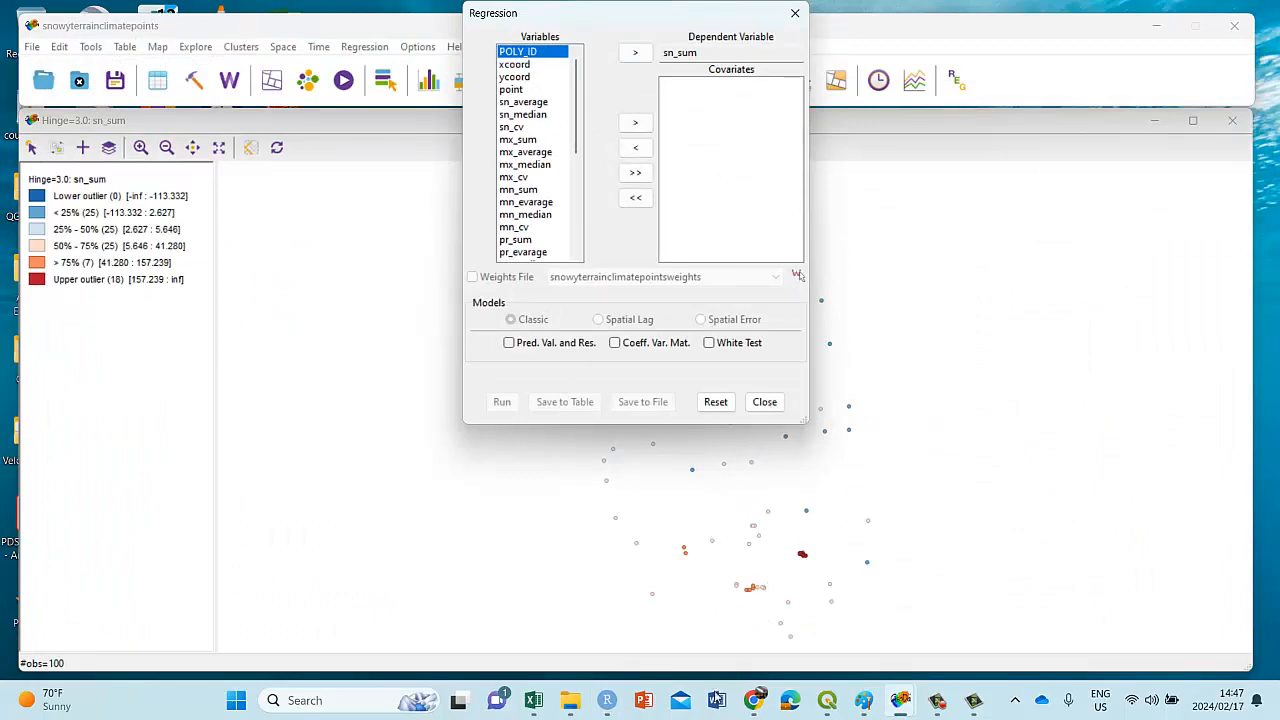
Step: Add mn_median, terrain2 and hillshade1 as covariates, checking them against the model in RStudio, and run the Classic regression in GeoDa
{"action": "left_click", "coordinate": [608, 703]}
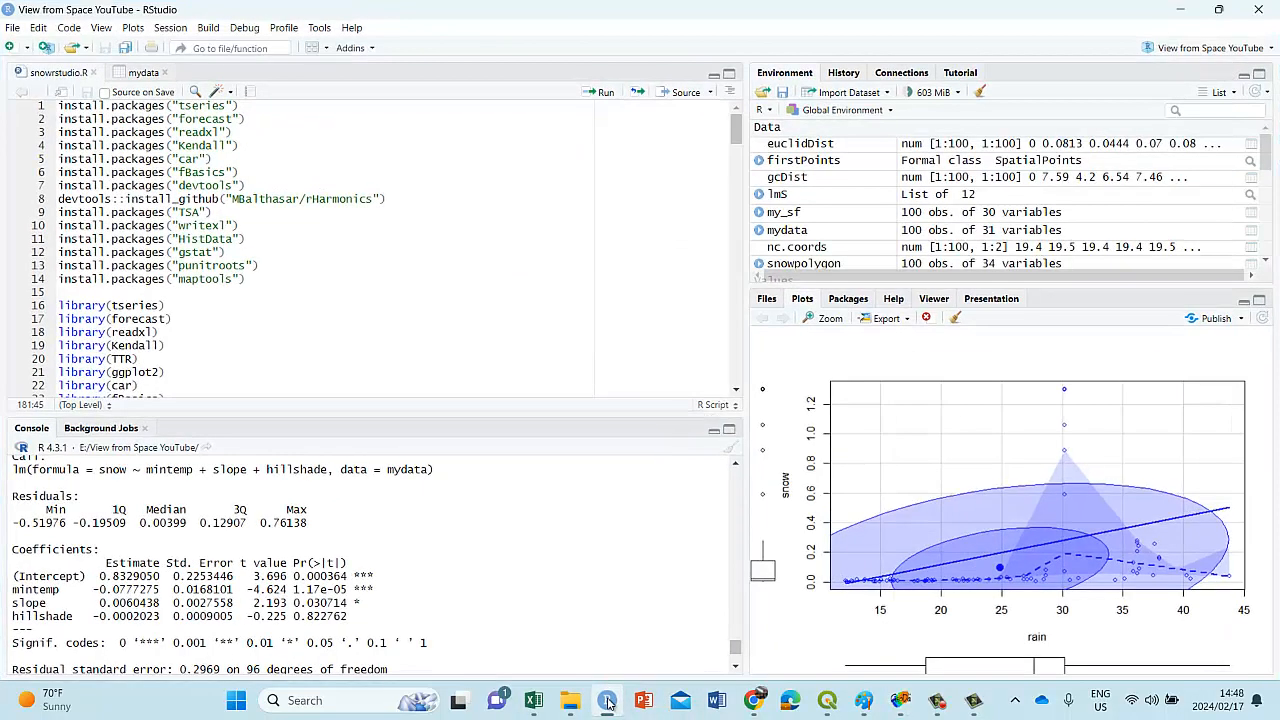
{"action": "left_click", "coordinate": [608, 703]}
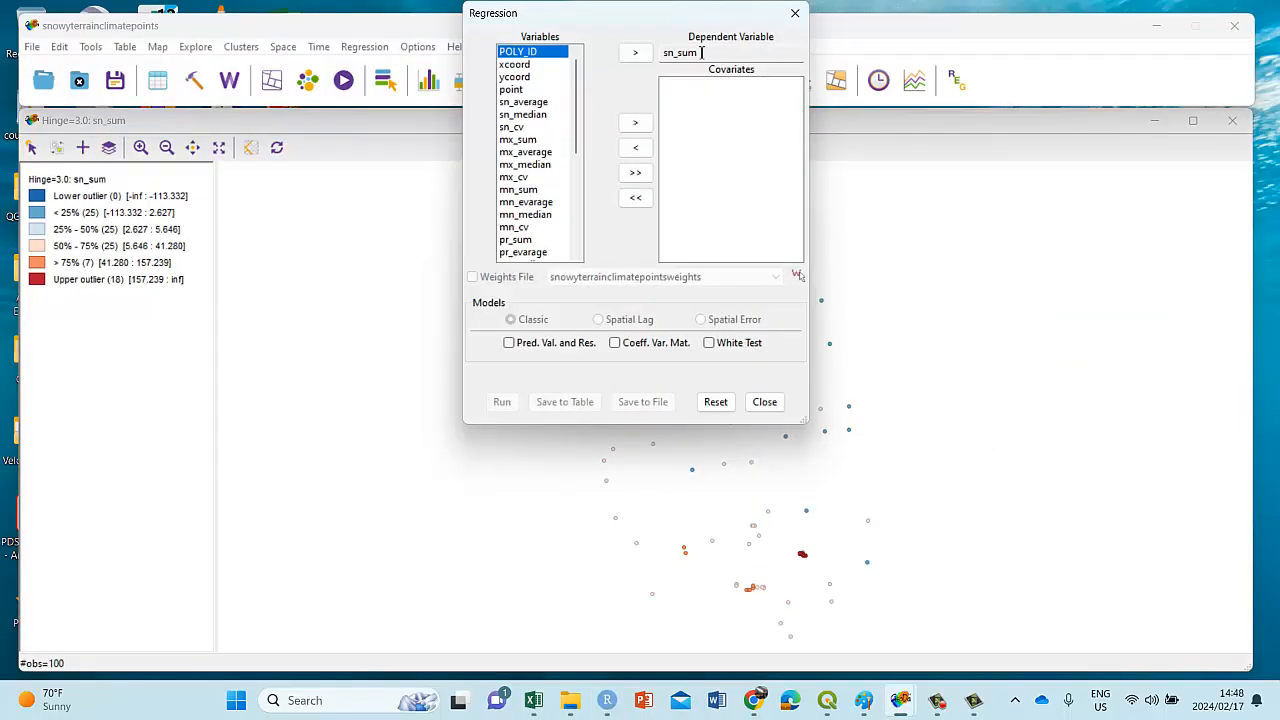
{"action": "double_click", "coordinate": [535, 215]}
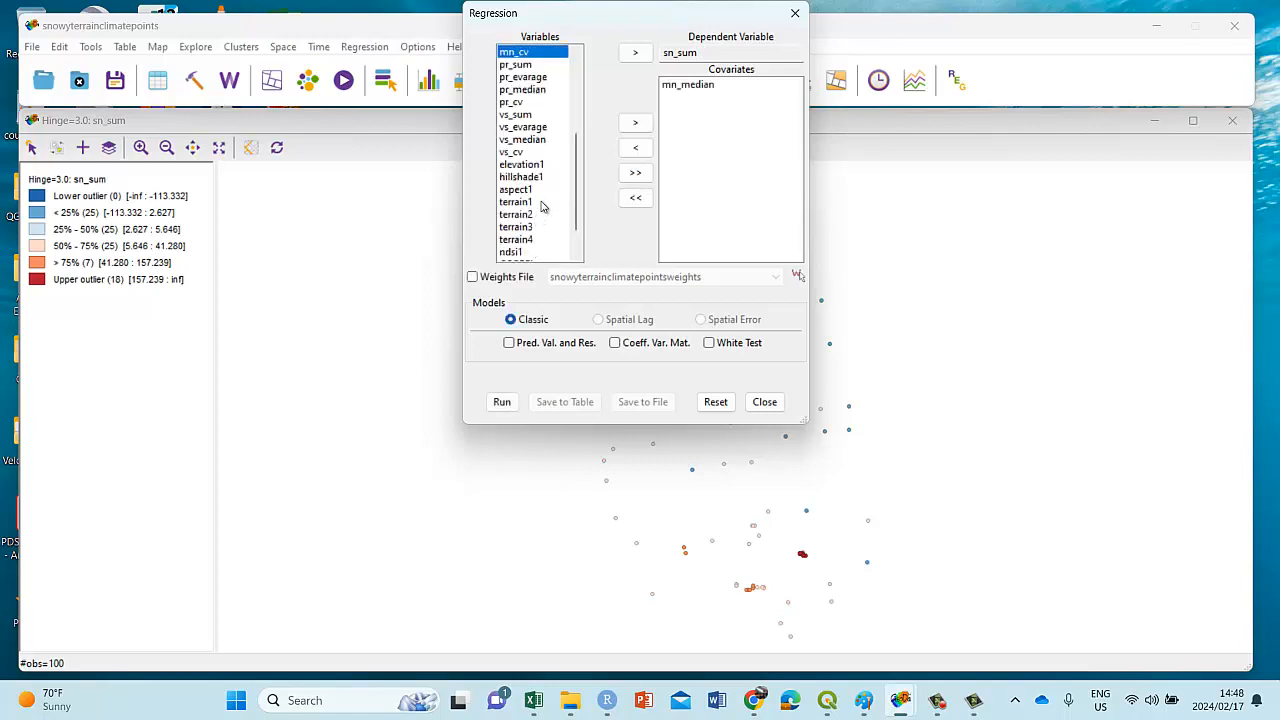
{"action": "left_click", "coordinate": [607, 700]}
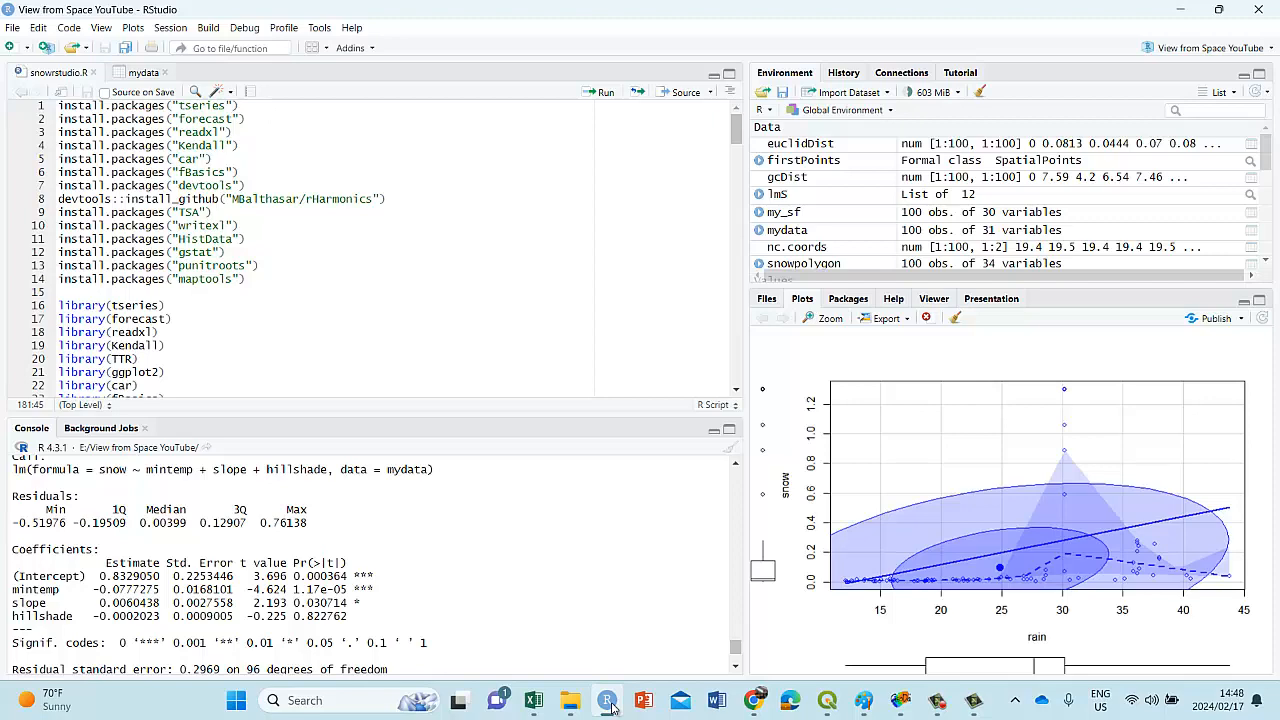
{"action": "left_click", "coordinate": [608, 702]}
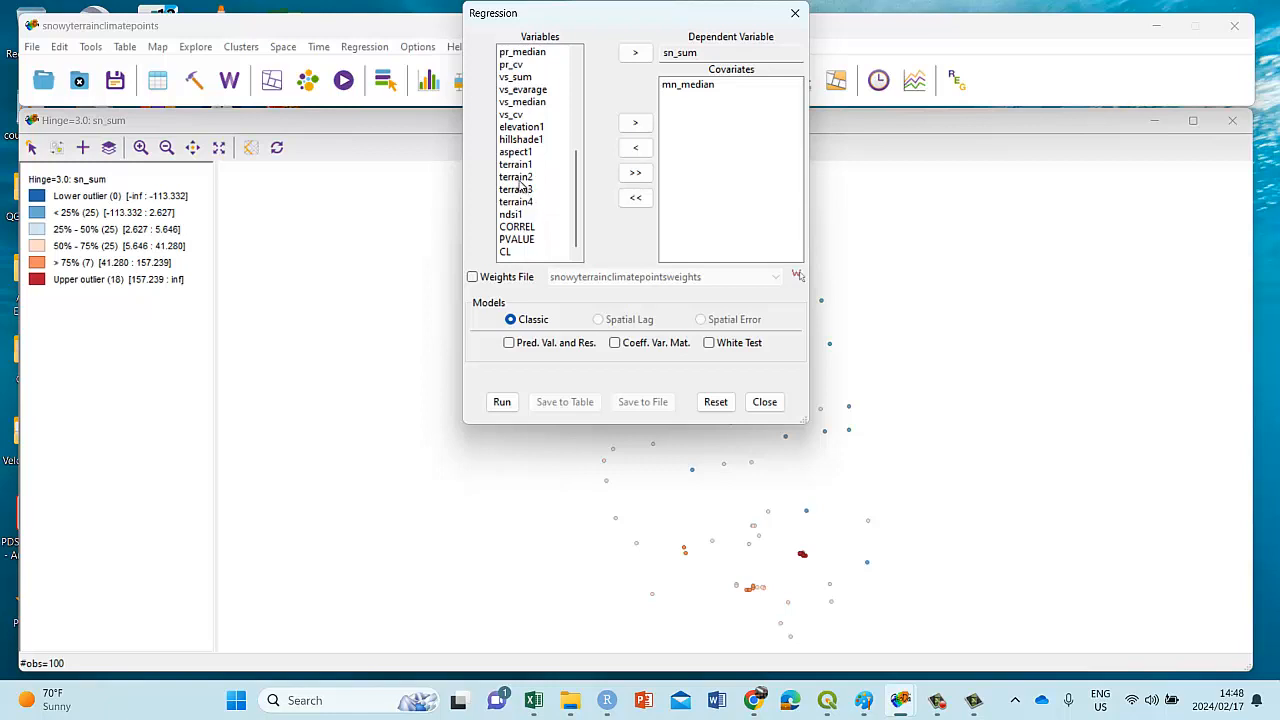
{"action": "double_click", "coordinate": [521, 178]}
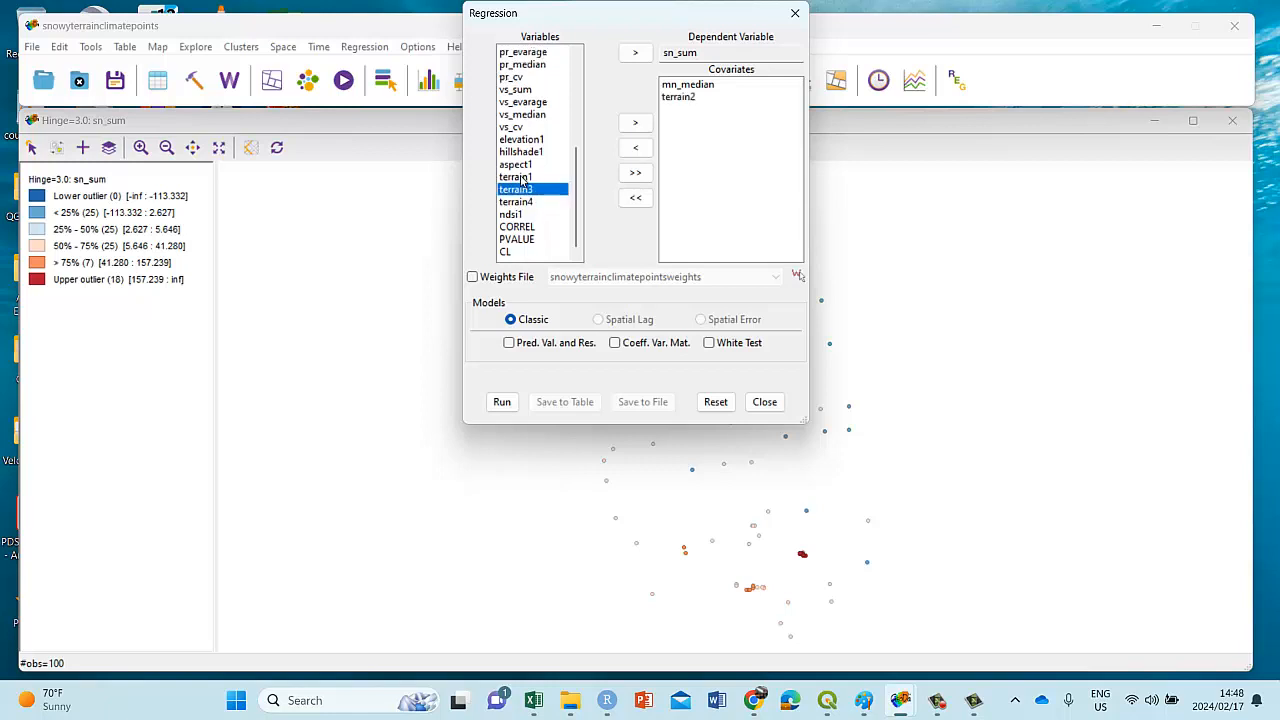
{"action": "double_click", "coordinate": [567, 152]}
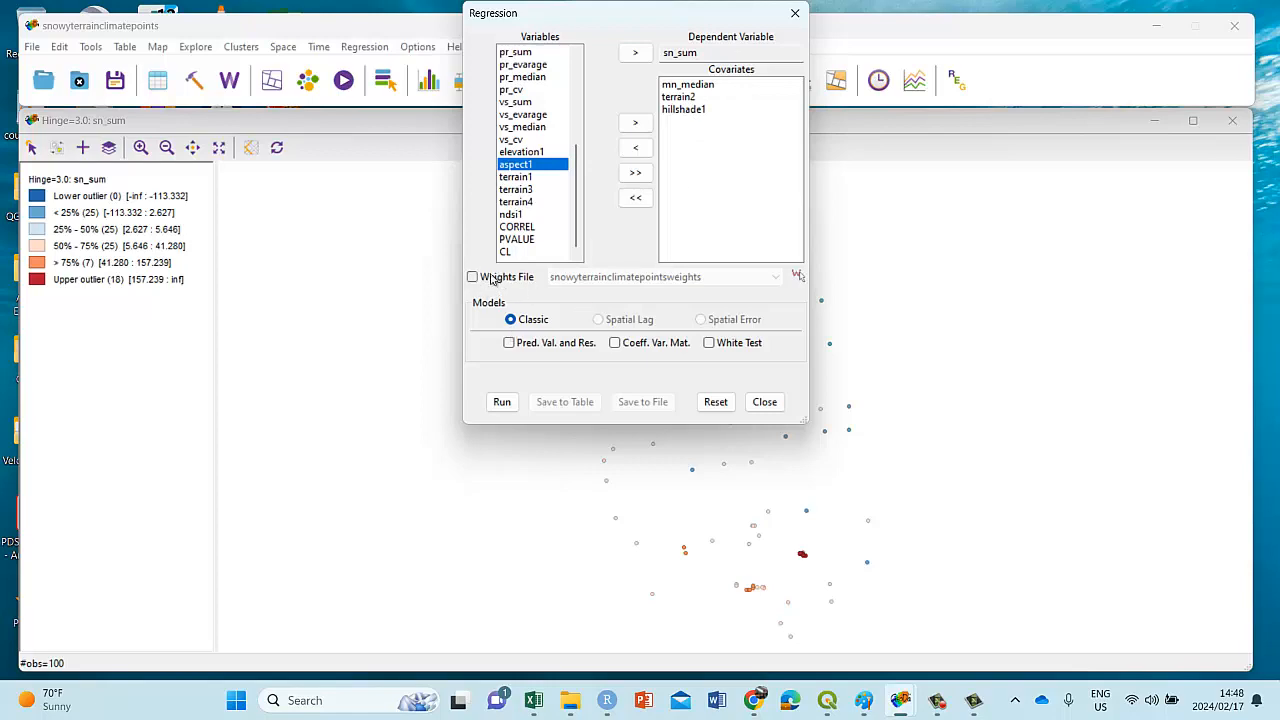
{"action": "left_click", "coordinate": [502, 402]}
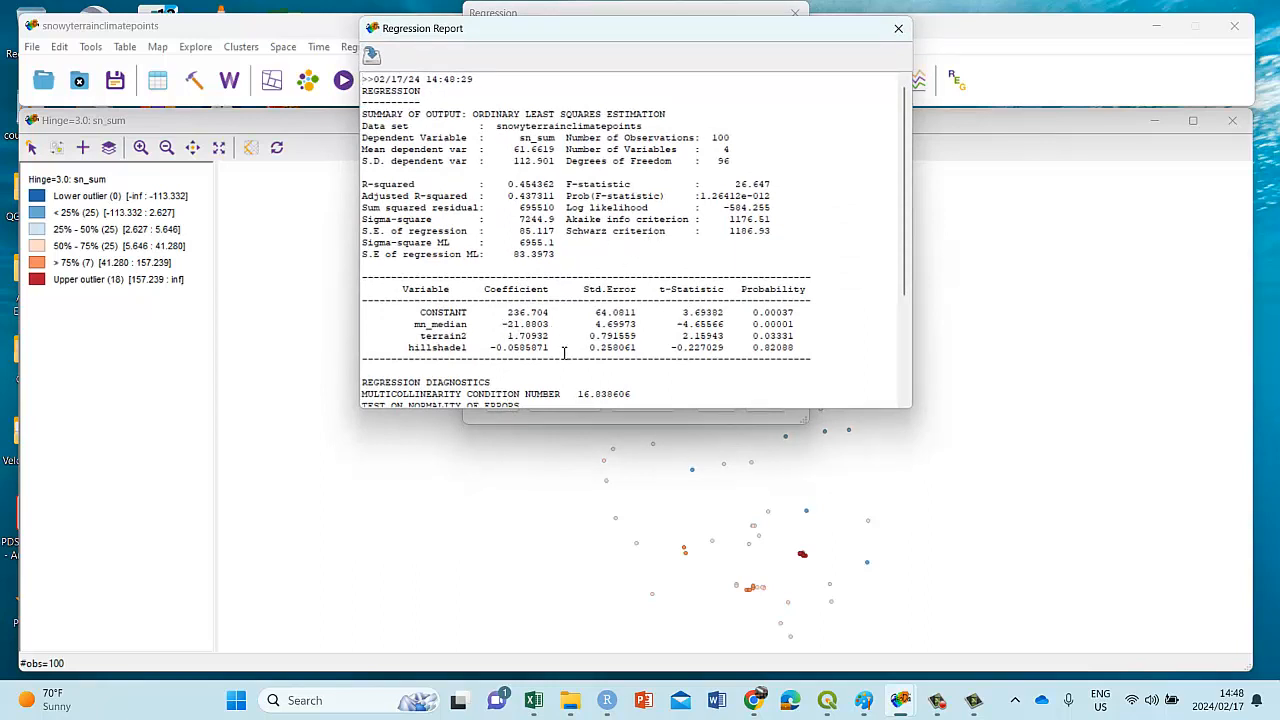
Step: Switch to RStudio to check the mintemp coefficient in the lm summary, and return to GeoDa
{"action": "left_click", "coordinate": [498, 713]}
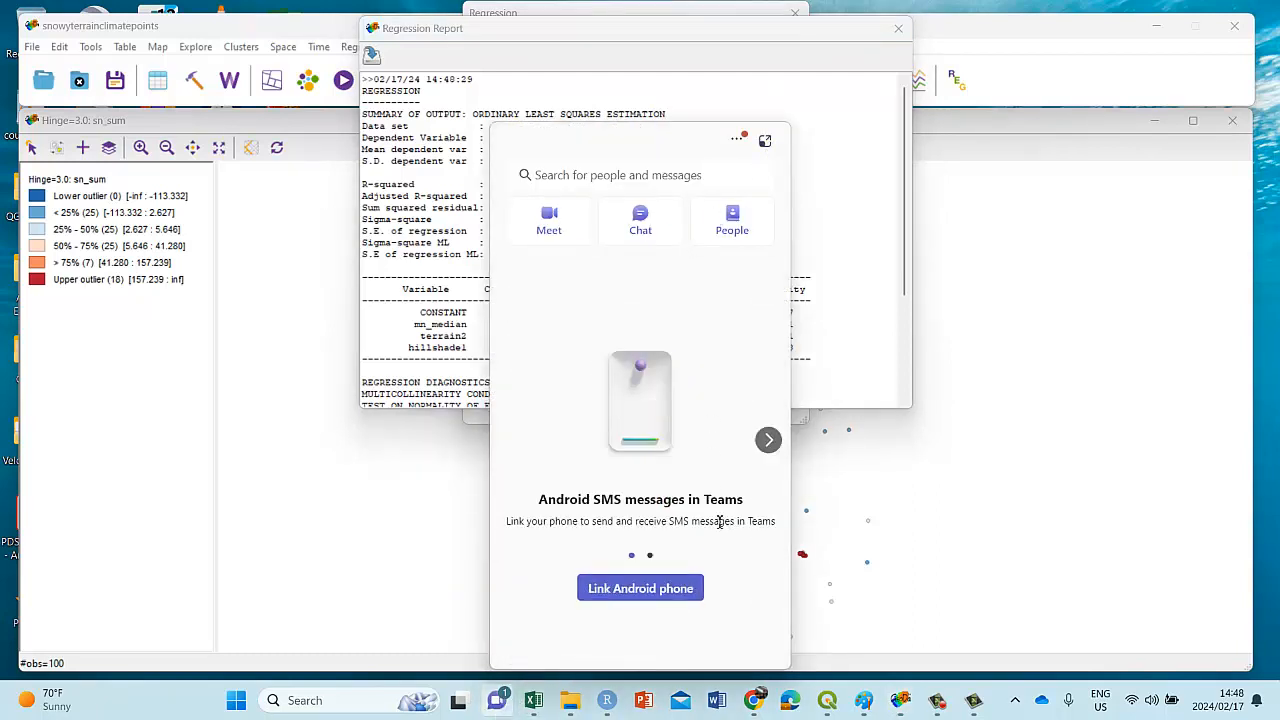
{"action": "left_click", "coordinate": [994, 347]}
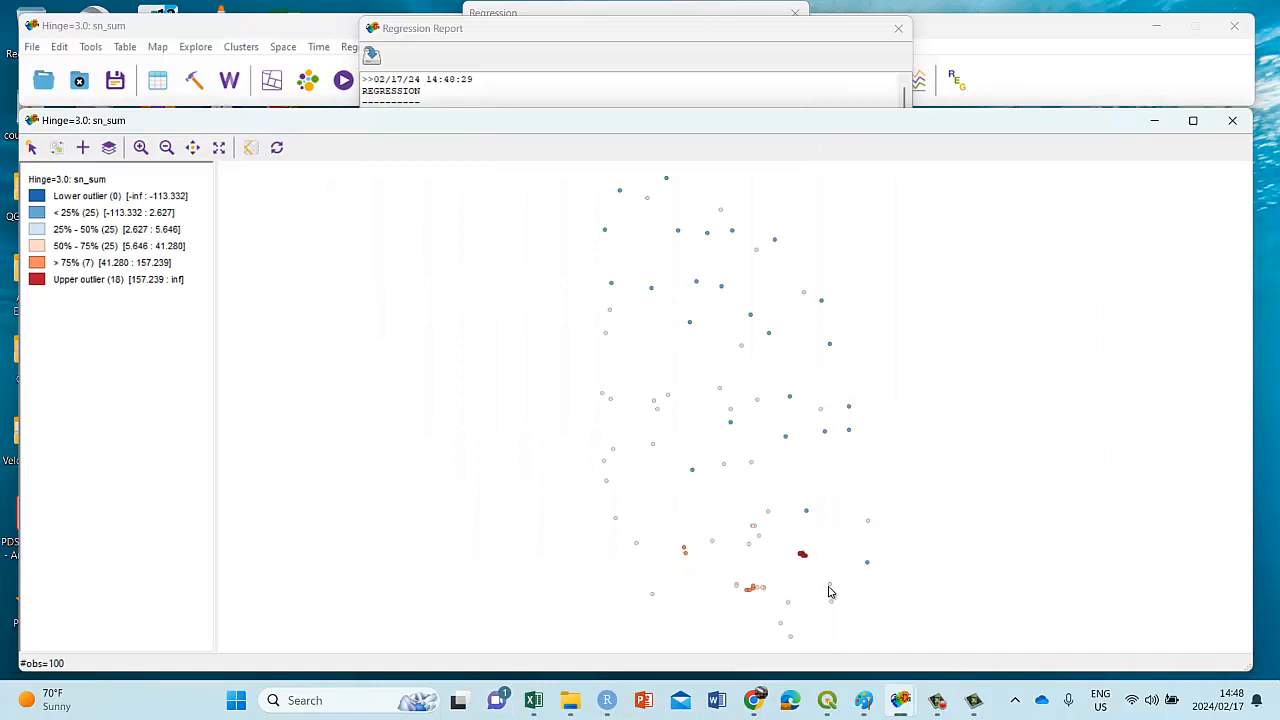
{"action": "left_click", "coordinate": [606, 706]}
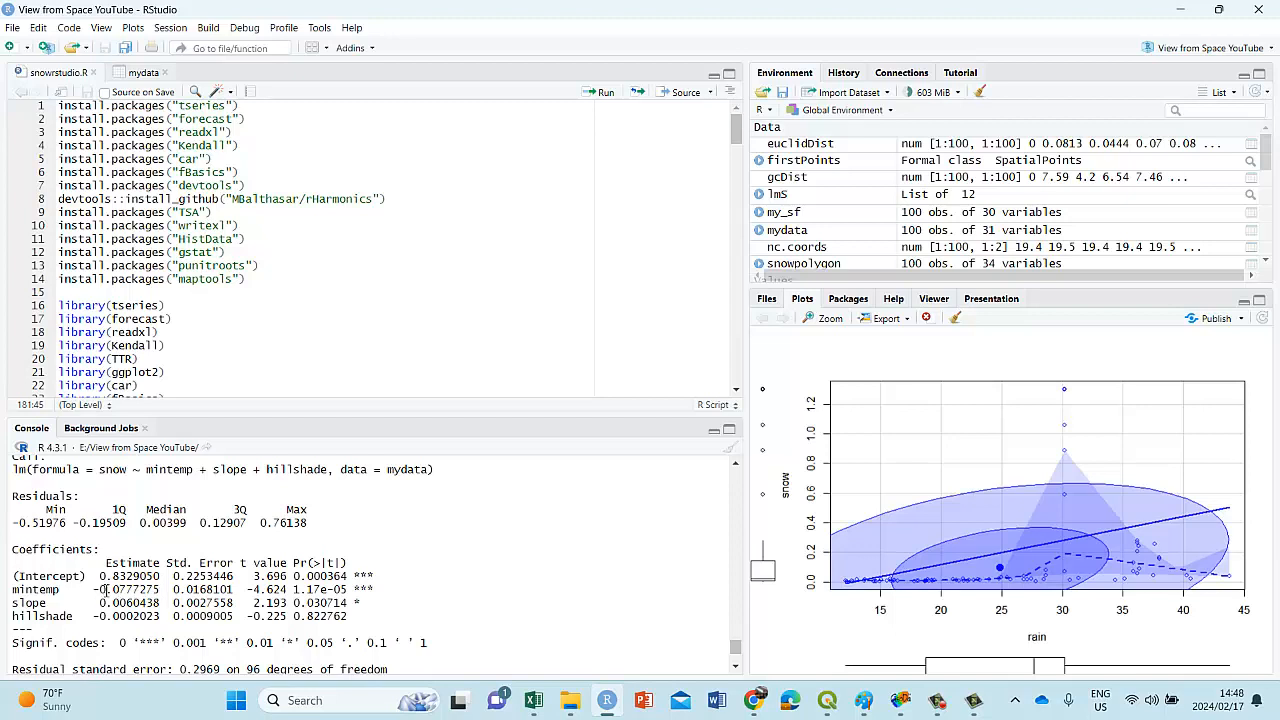
{"action": "left_click_drag", "start_coordinate": [93, 589], "coordinate": [158, 590]}
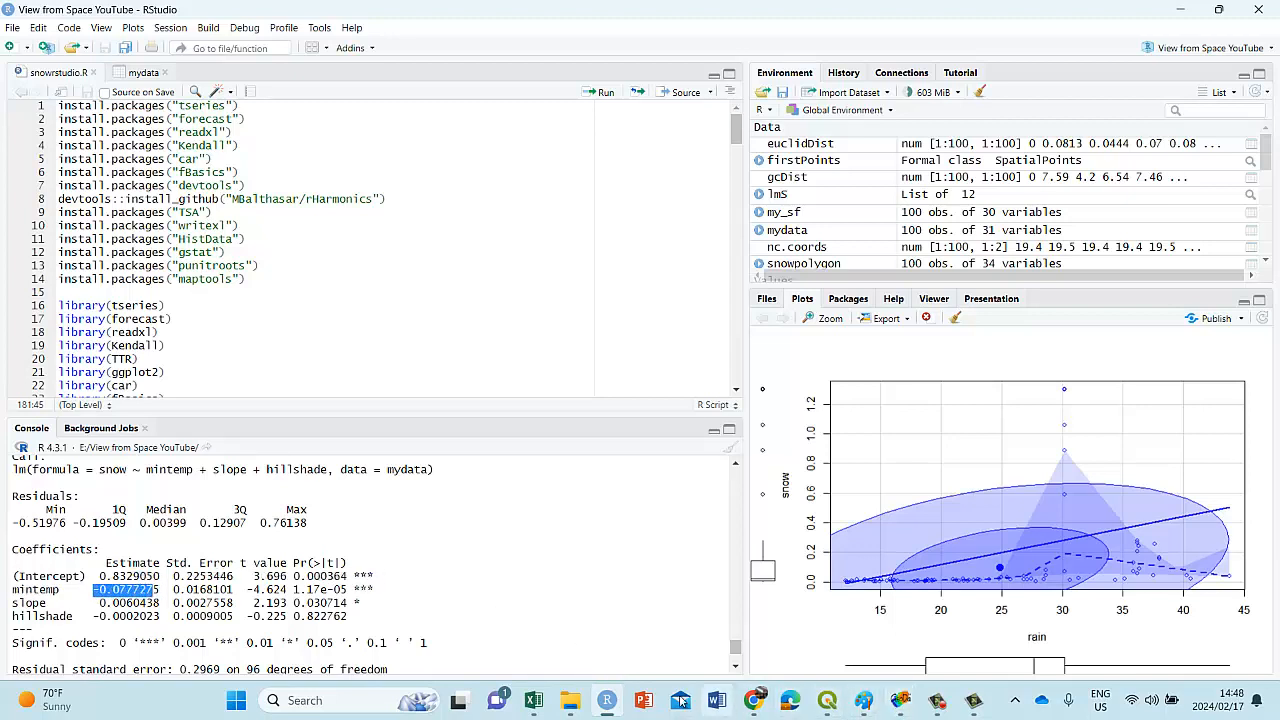
{"action": "left_click", "coordinate": [614, 711]}
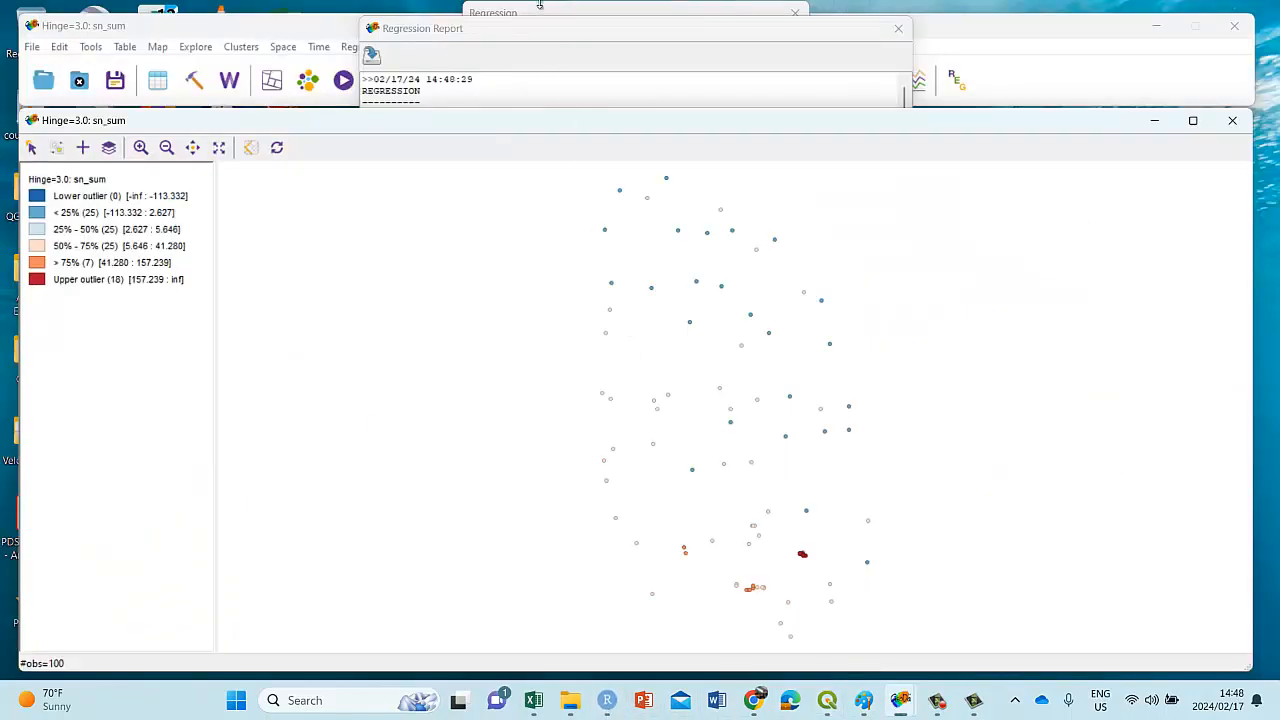
Step: Examine the mn_median and hillshade1 rows and the adjusted R-squared in the Regression Report
{"action": "left_click", "coordinate": [538, 32]}
{"action": "left_click", "coordinate": [514, 327]}
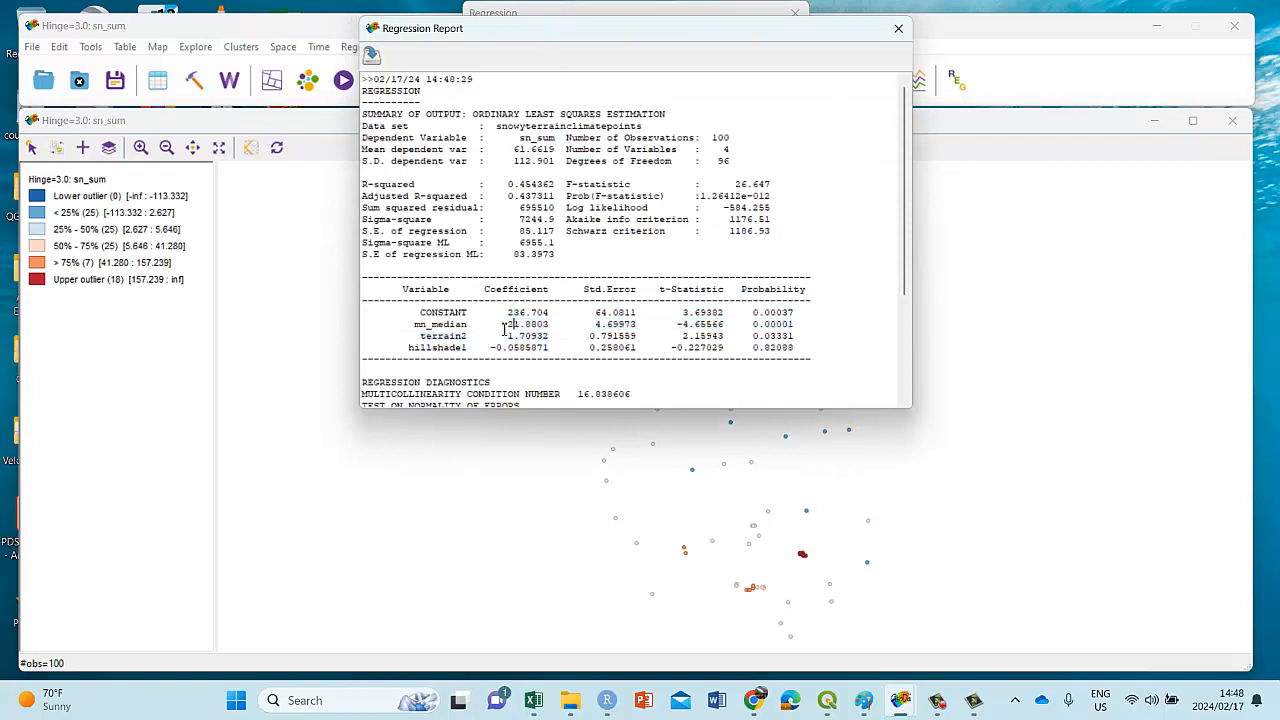
{"action": "left_click_drag", "start_coordinate": [500, 328], "coordinate": [646, 327]}
{"action": "left_click_drag", "start_coordinate": [670, 324], "coordinate": [795, 333]}
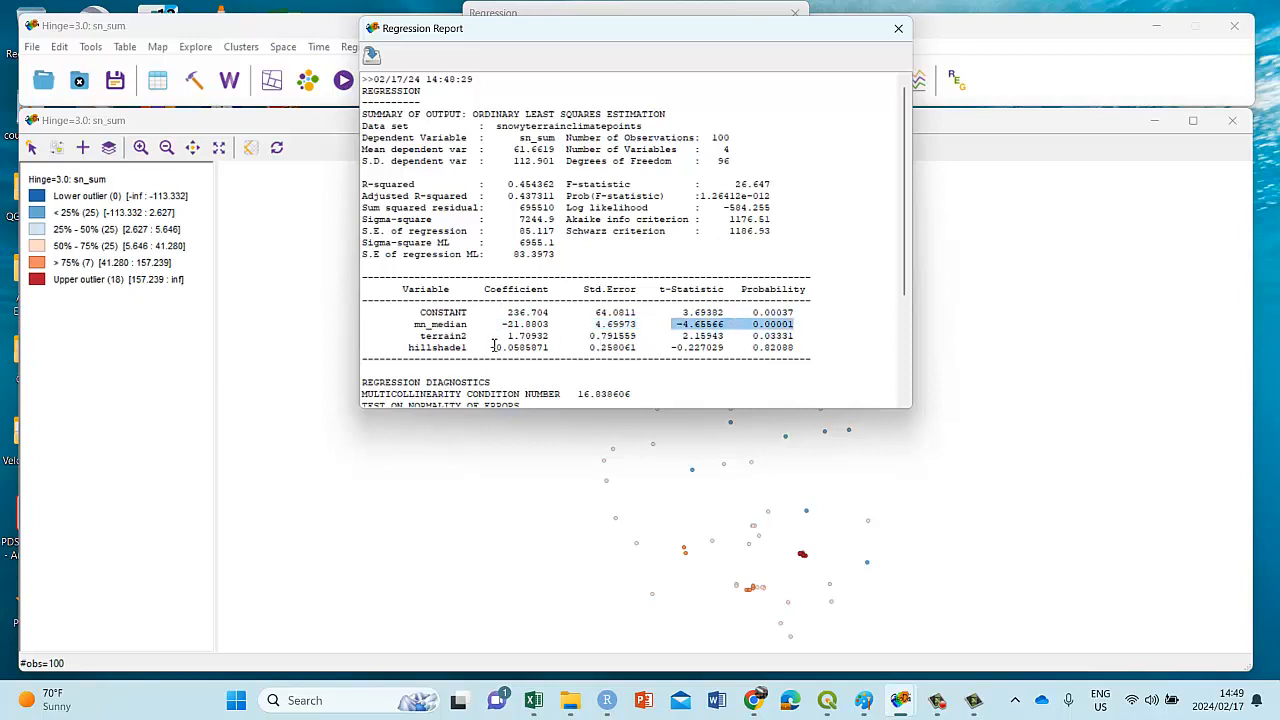
{"action": "left_click_drag", "start_coordinate": [428, 347], "coordinate": [806, 353]}
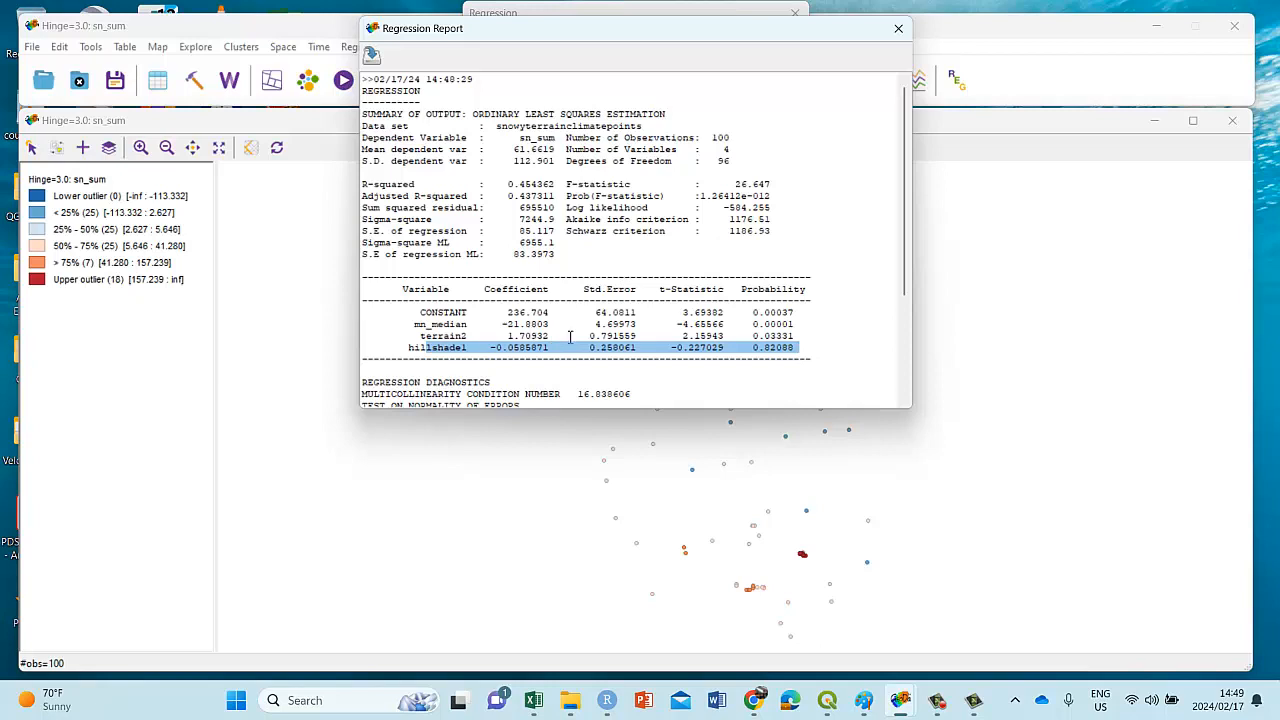
{"action": "left_click_drag", "start_coordinate": [640, 326], "coordinate": [647, 325]}
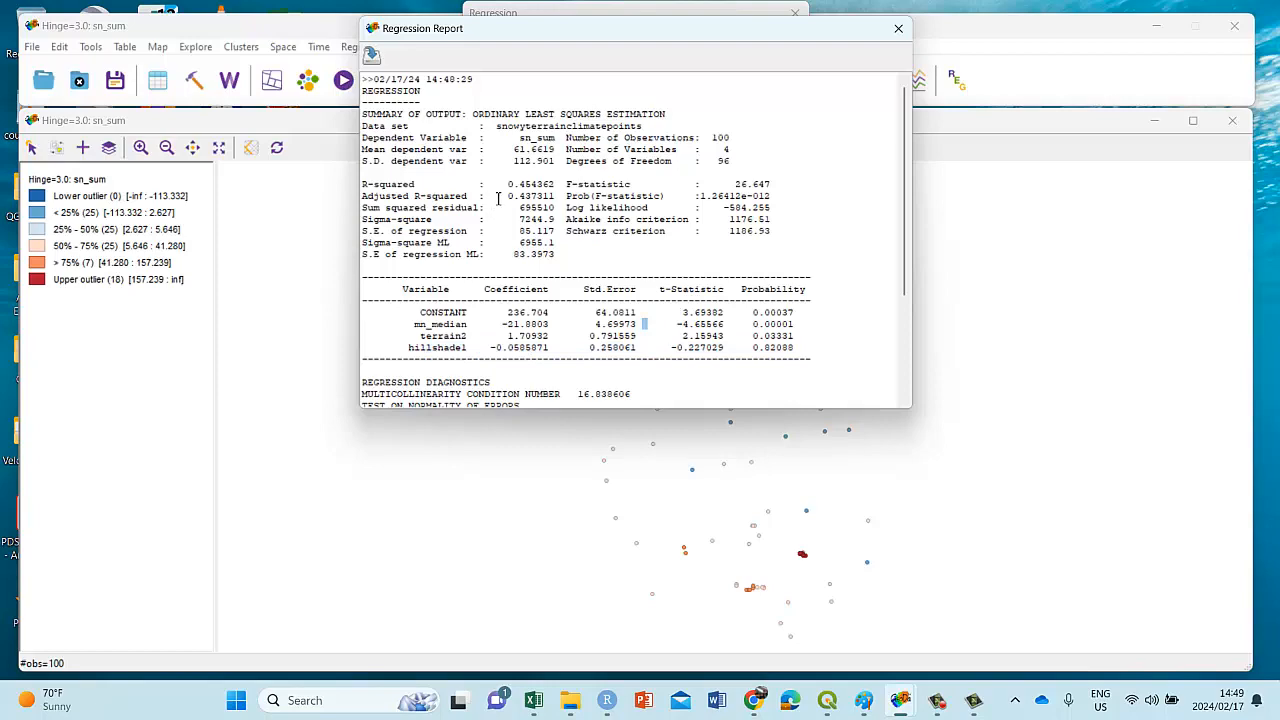
{"action": "left_click_drag", "start_coordinate": [497, 198], "coordinate": [533, 198]}
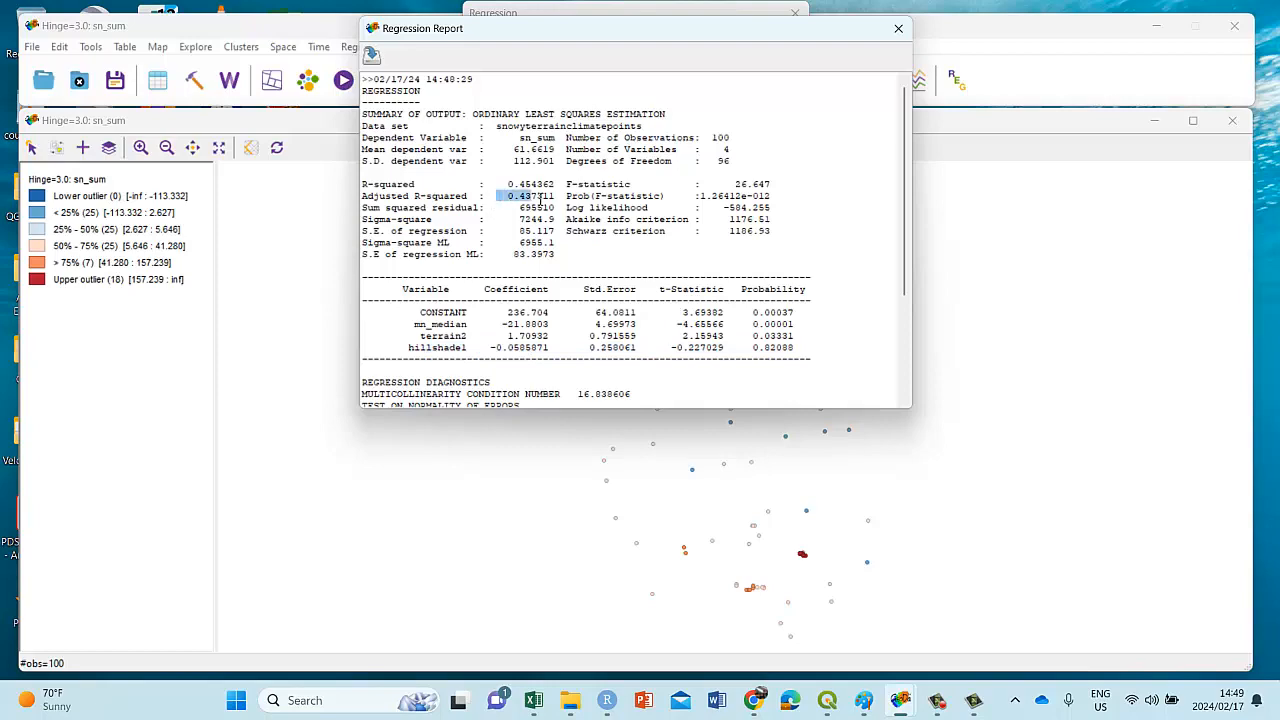
Step: Switch to RStudio to compare the adjusted R-squared and highlight the lm formula in the model summary
{"action": "left_click", "coordinate": [606, 700]}
{"action": "scroll", "coordinate": [410, 560], "scroll_direction": "down", "scroll_amount": 5}
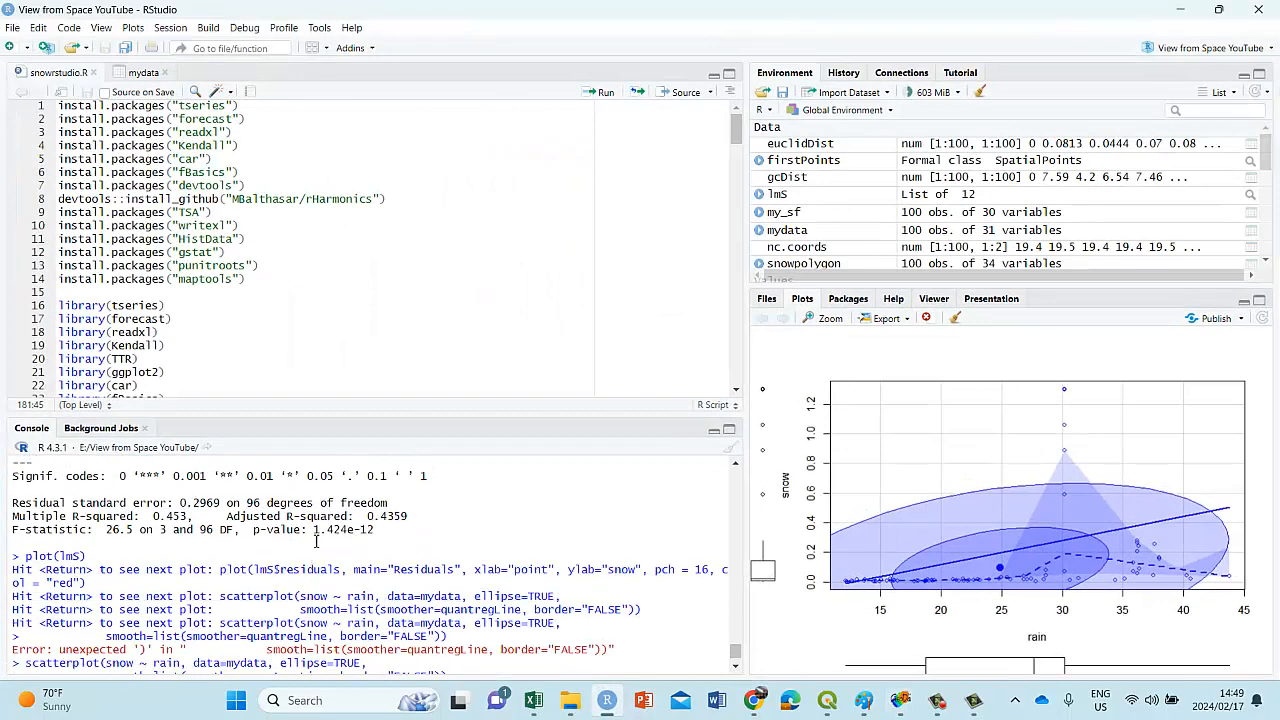
{"action": "left_click_drag", "start_coordinate": [353, 516], "coordinate": [406, 516]}
{"action": "scroll", "coordinate": [378, 533], "scroll_direction": "up", "scroll_amount": 4}
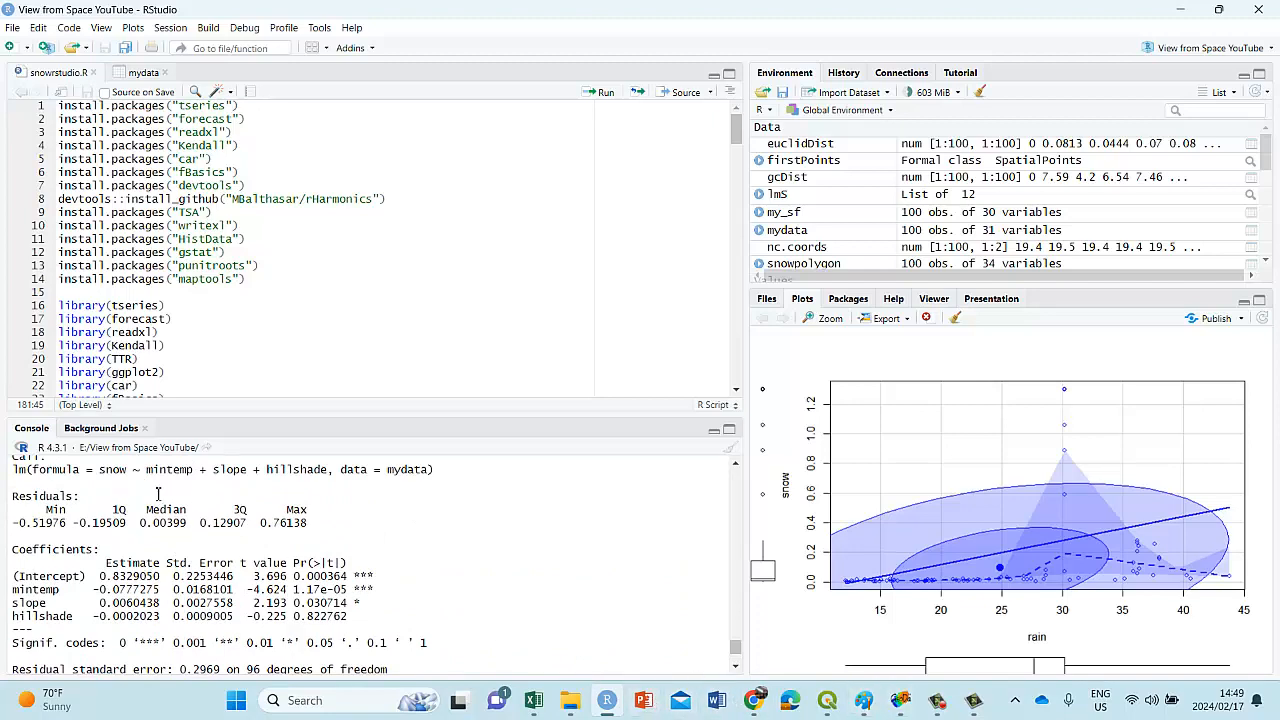
{"action": "scroll", "coordinate": [150, 500], "scroll_direction": "up", "scroll_amount": 2}
{"action": "left_click_drag", "start_coordinate": [36, 539], "coordinate": [456, 570]}
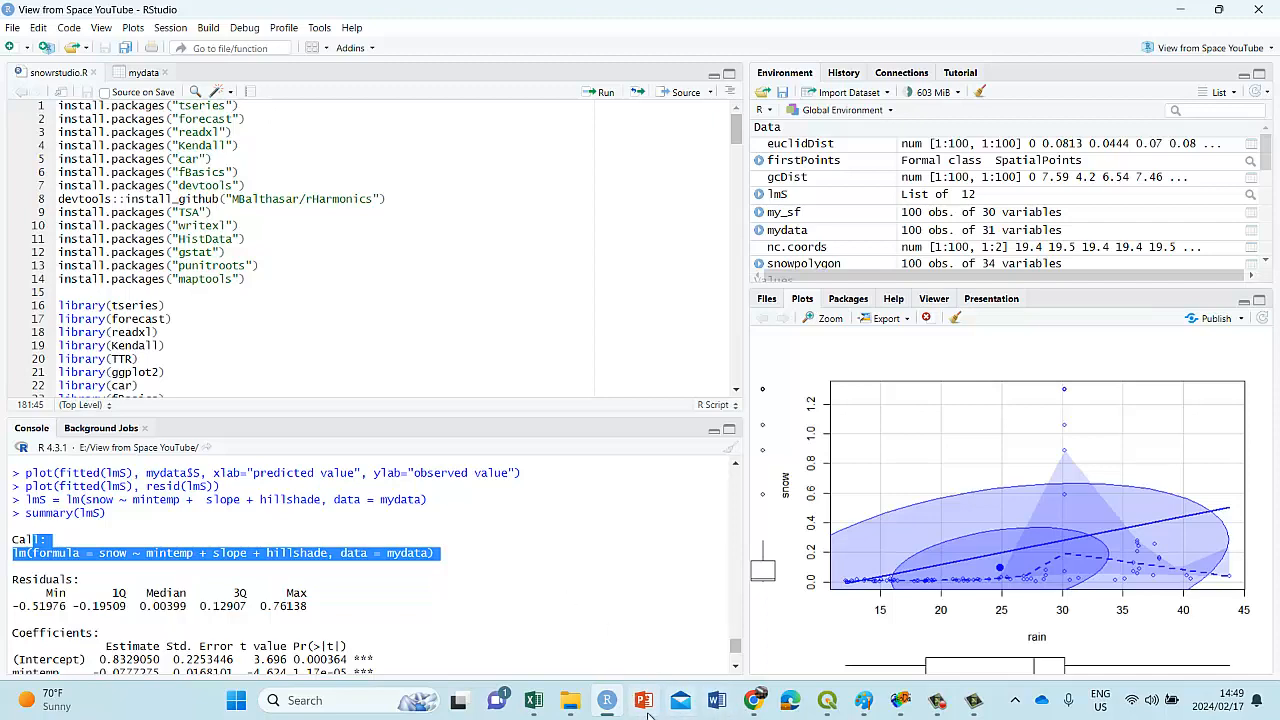
Step: Switch back to GeoDa and move the Regression Report down to uncover the top of the Regression settings
{"action": "left_click", "coordinate": [612, 706]}
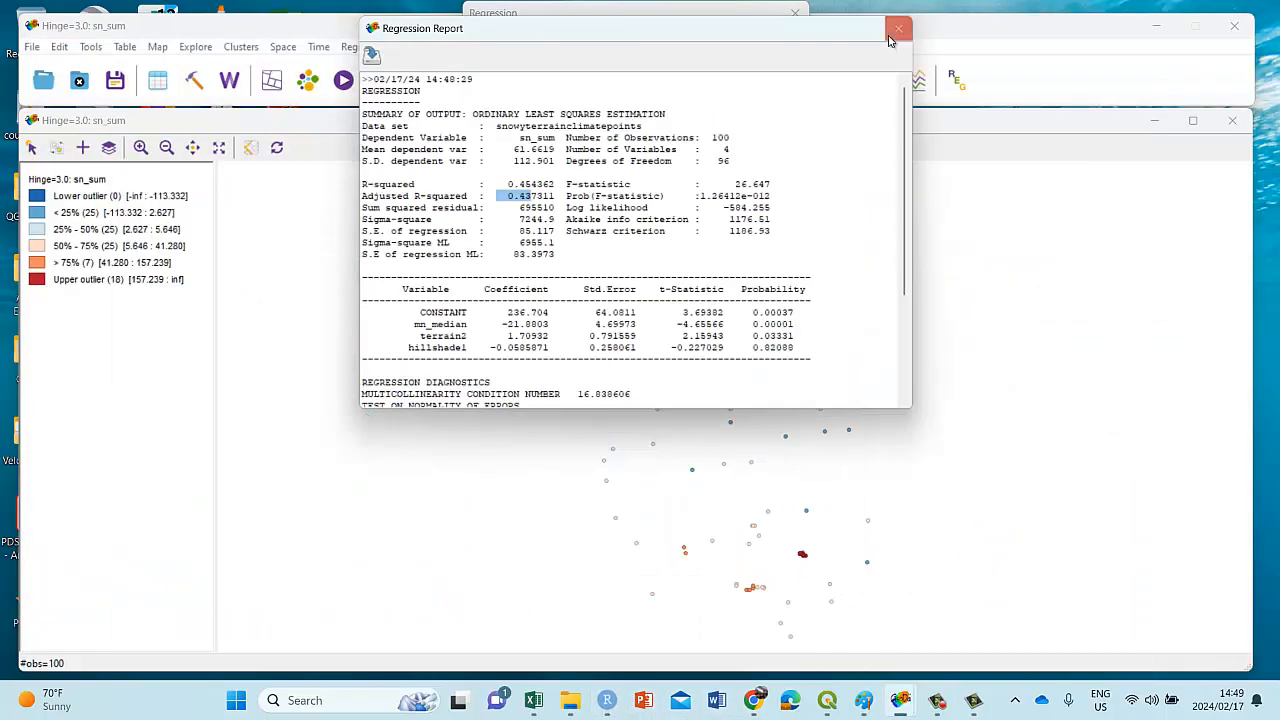
{"action": "left_click_drag", "start_coordinate": [831, 38], "coordinate": [748, 69]}
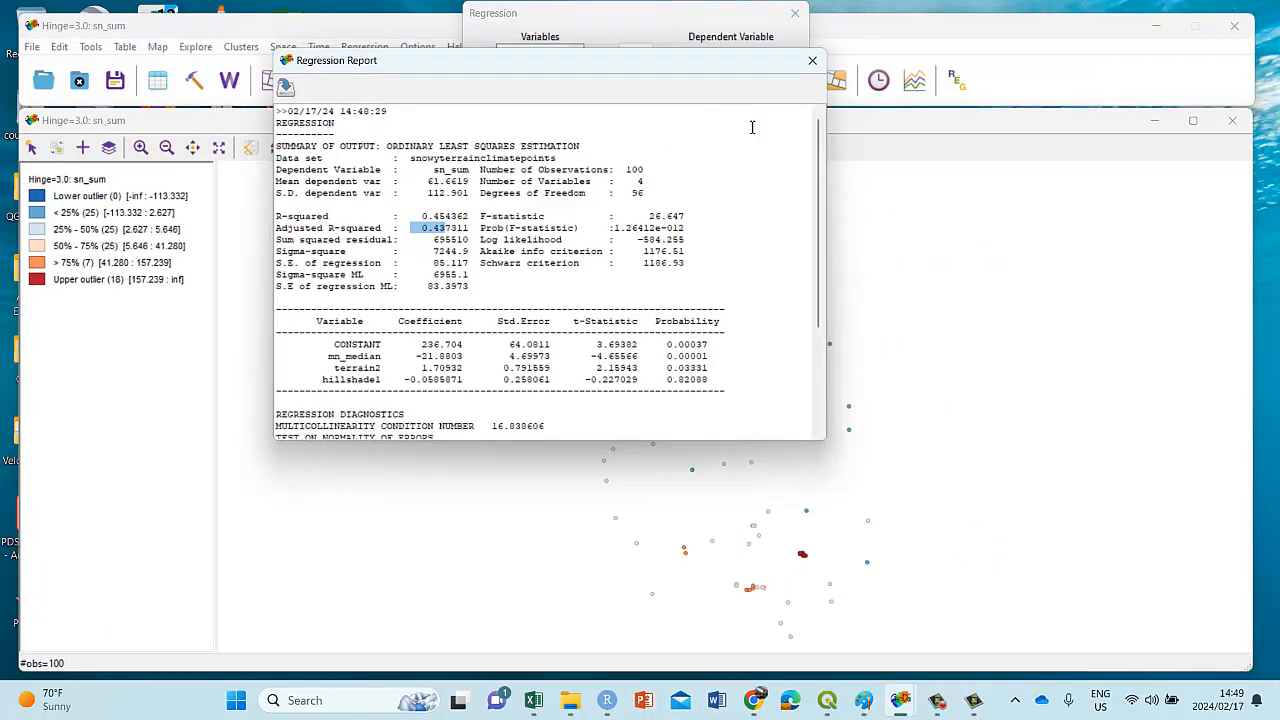
Step: Move the Regression Report and the Regression settings window apart so that both are fully visible
{"action": "left_click_drag", "start_coordinate": [636, 64], "coordinate": [1058, 163]}
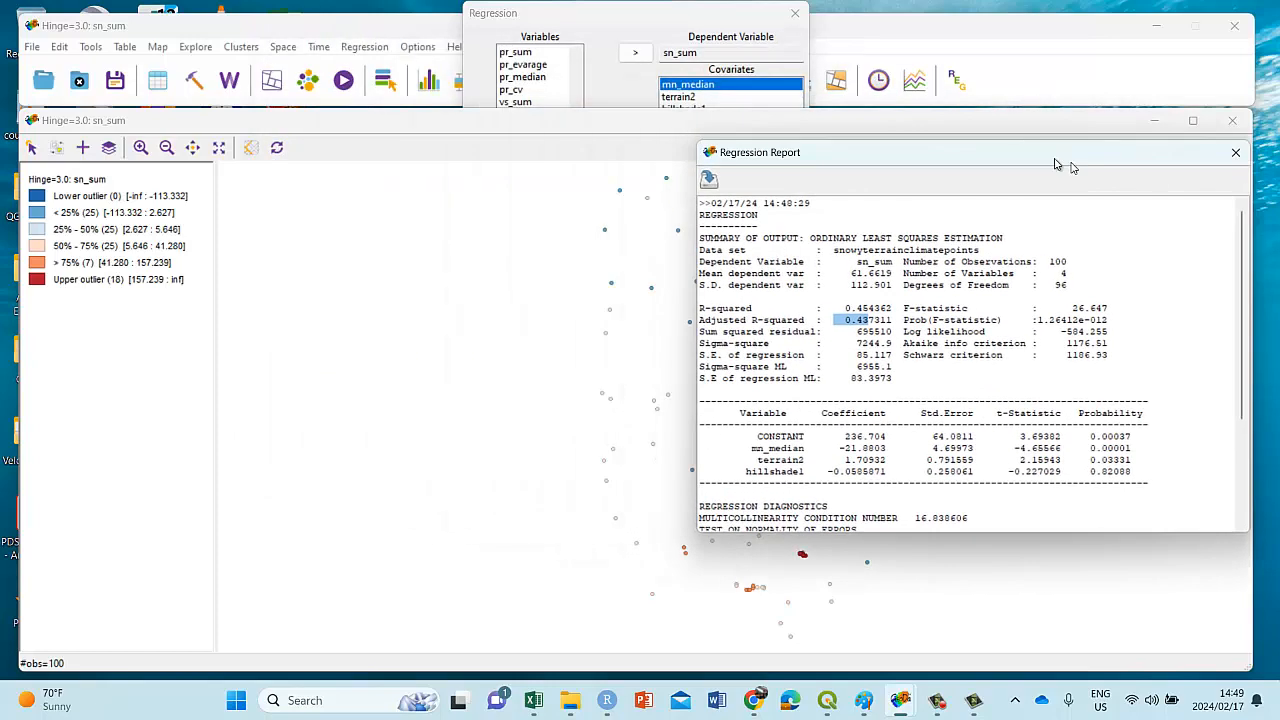
{"action": "left_click", "coordinate": [597, 17]}
{"action": "left_click_drag", "start_coordinate": [597, 17], "coordinate": [340, 62]}
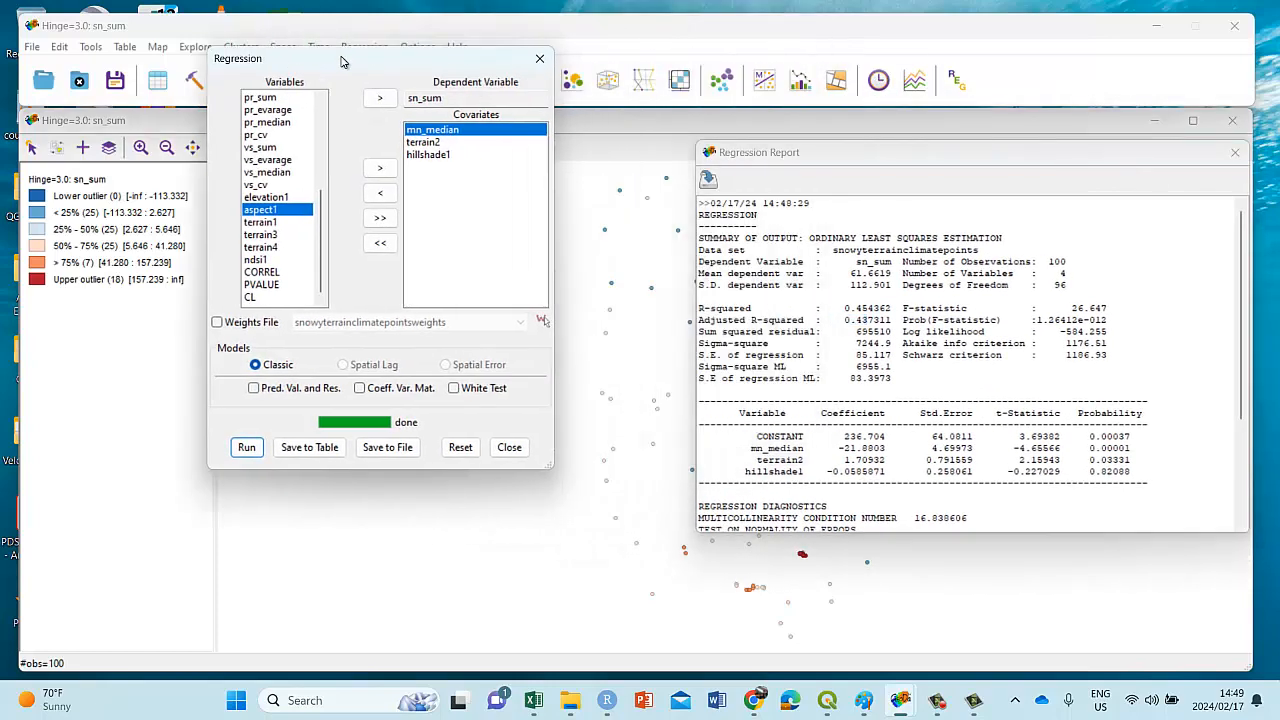
Step: Enable the weights file snowyterrainclimatepointsweights and rerun the Classic regression of sn_sum on mn_median, terrain2 and hillshade1
{"action": "left_click", "coordinate": [217, 322]}
{"action": "left_click", "coordinate": [340, 322]}
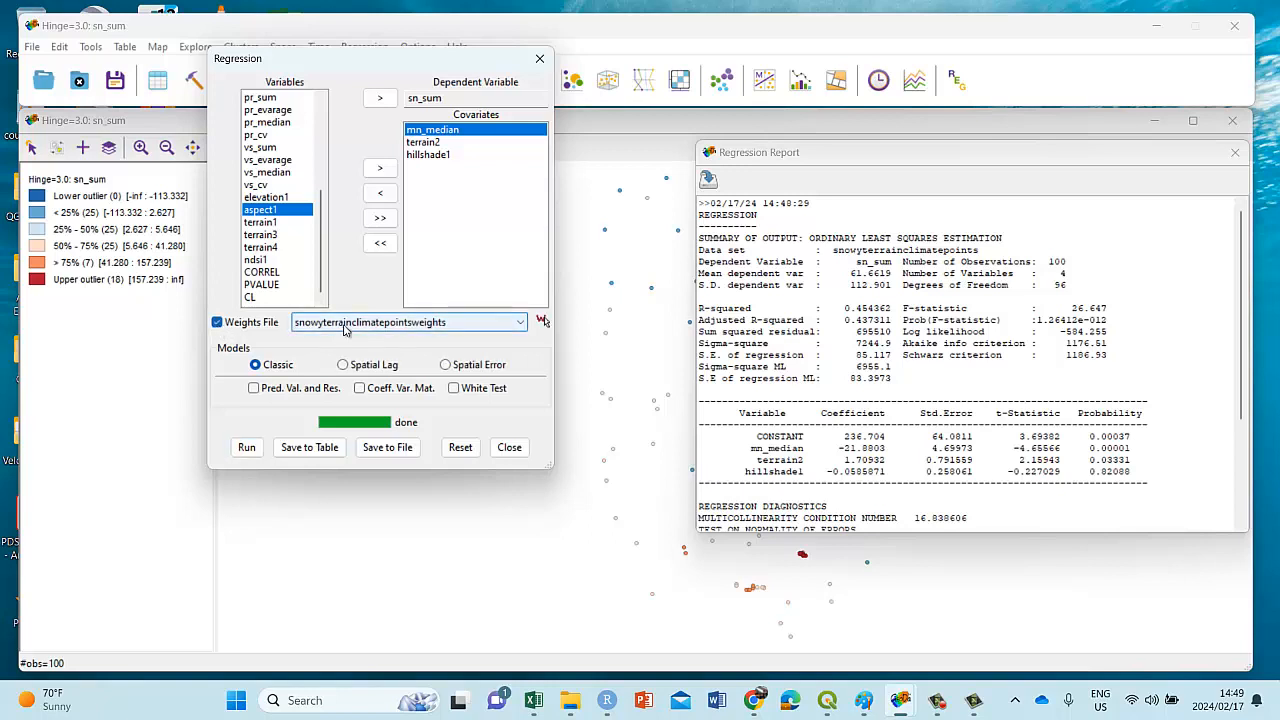
{"action": "left_click", "coordinate": [344, 338]}
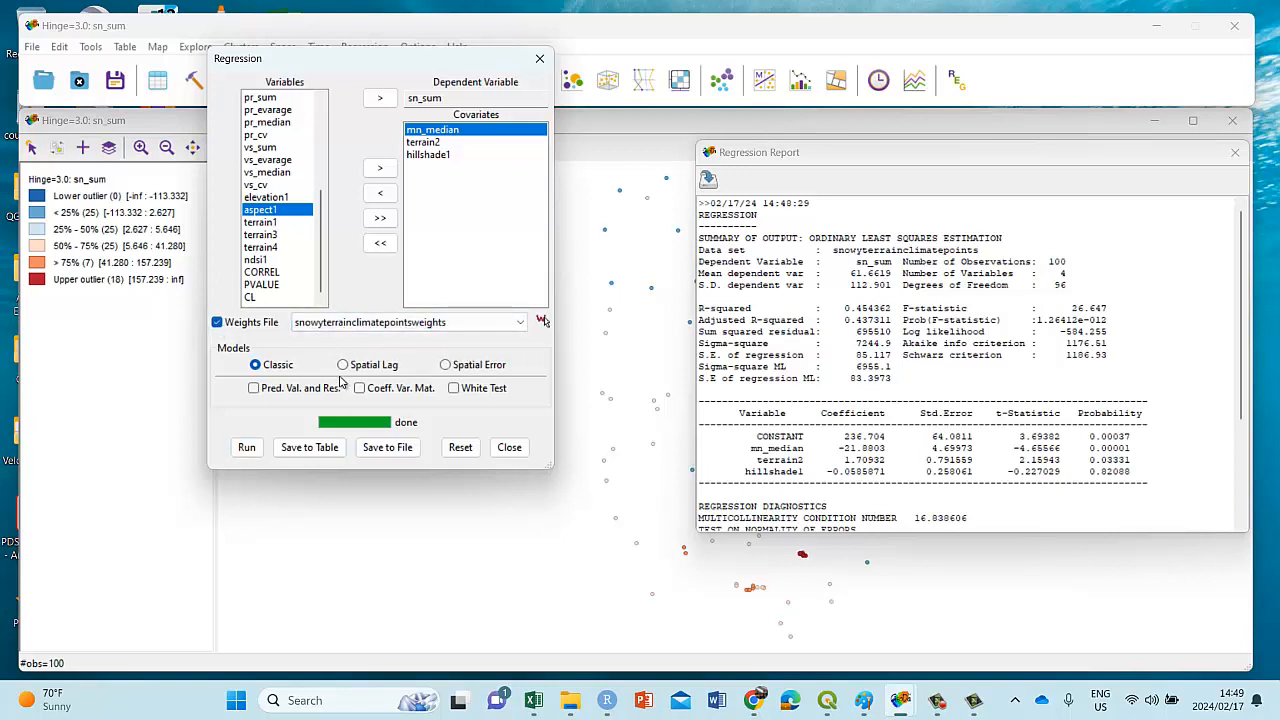
{"action": "left_click", "coordinate": [249, 449]}
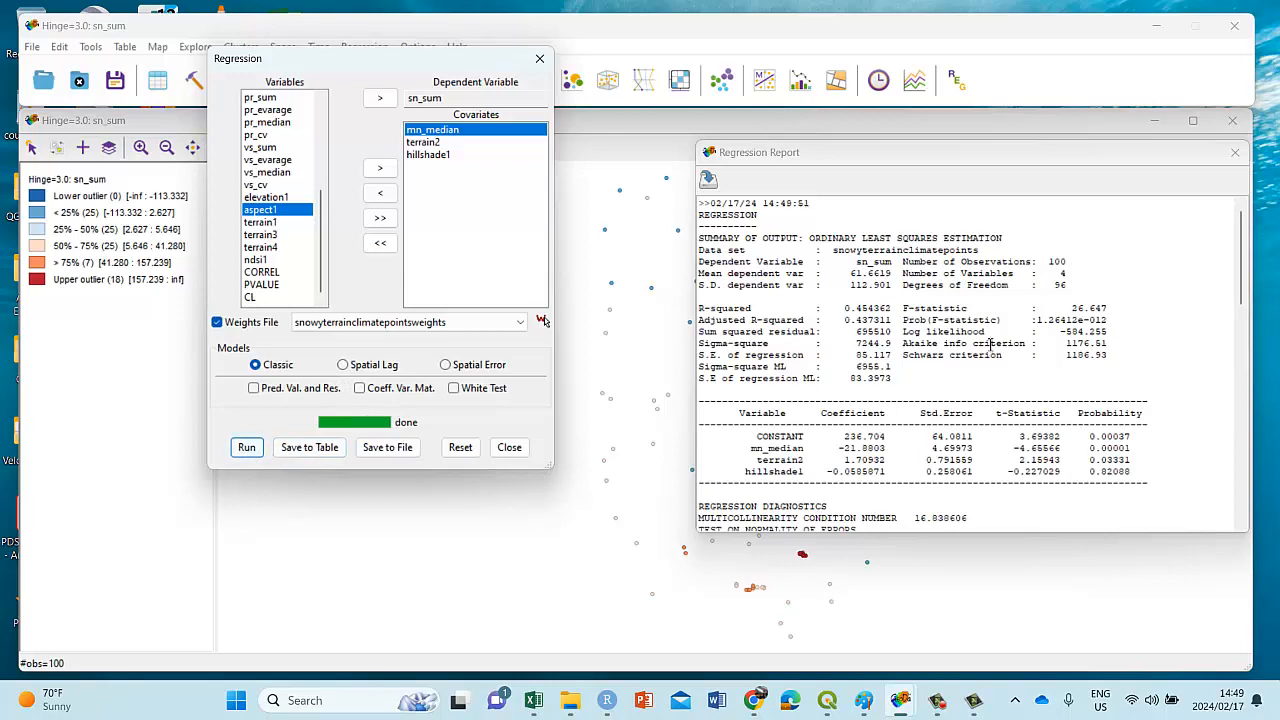
Step: Review the spatial dependence diagnostics in the new Classic report and compare them with the earlier report without weights
{"action": "scroll", "coordinate": [990, 343], "scroll_direction": "down", "scroll_amount": 18}
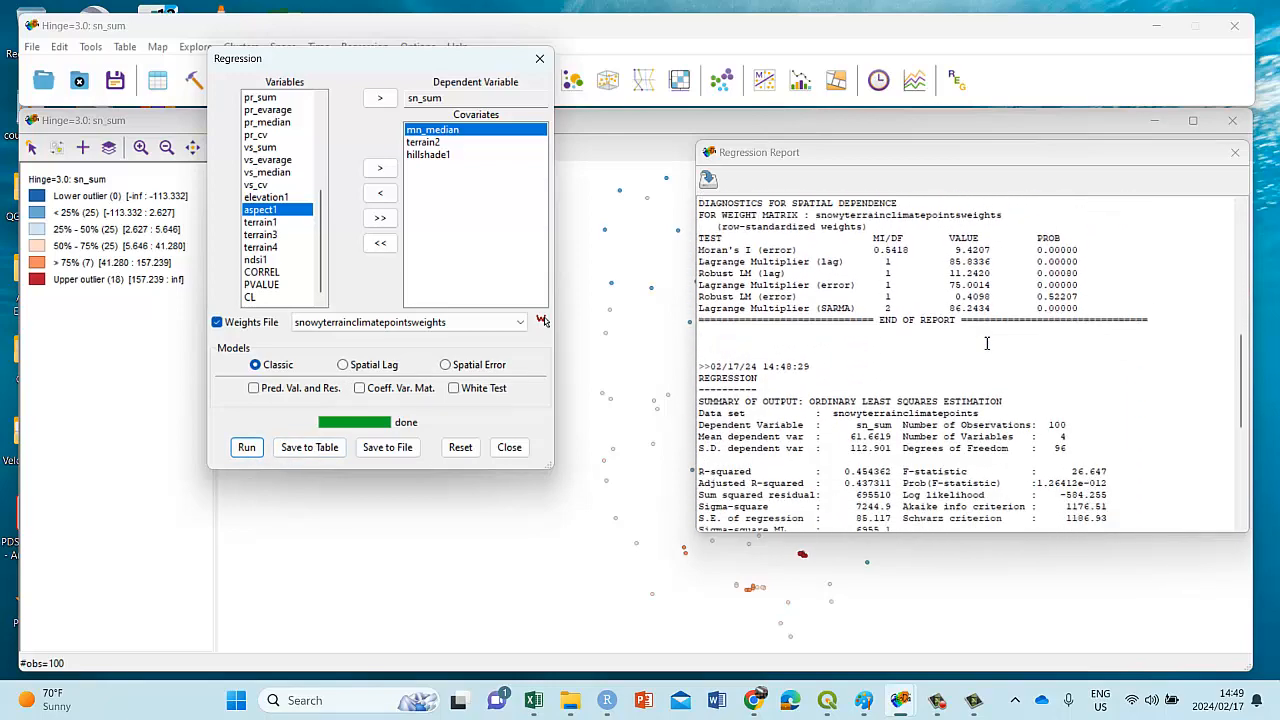
{"action": "scroll", "coordinate": [988, 343], "scroll_direction": "down", "scroll_amount": 4}
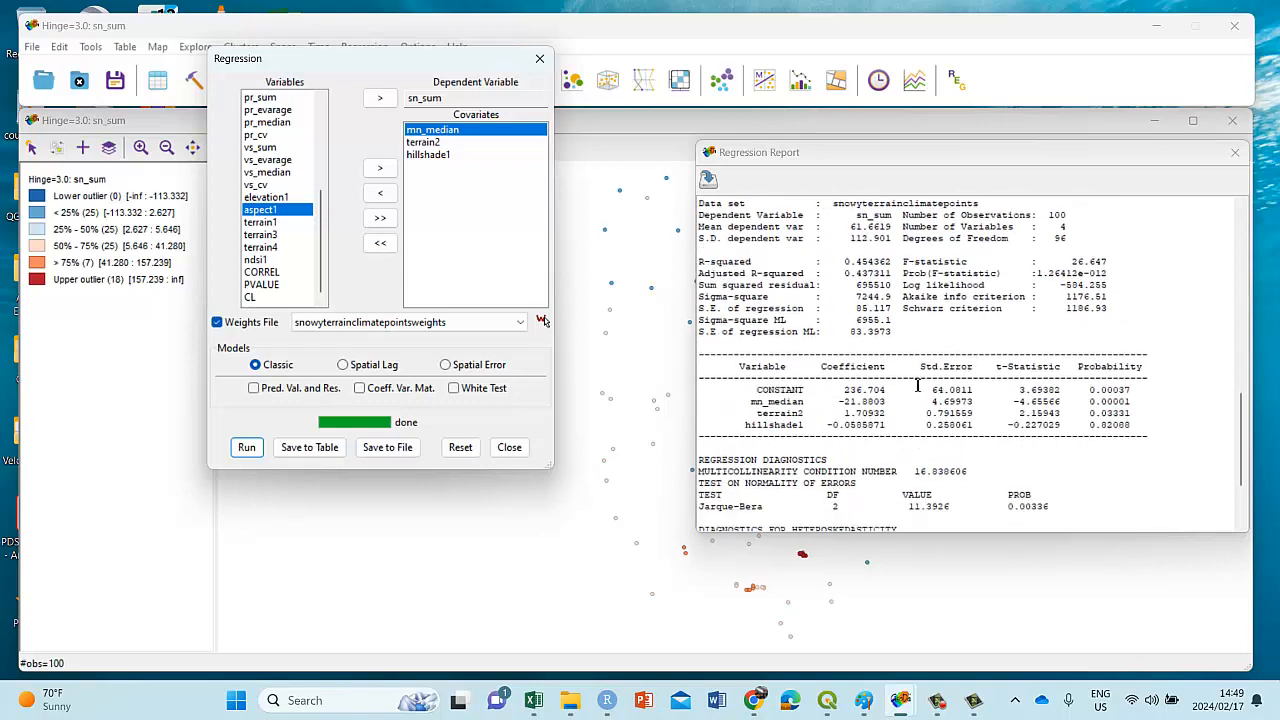
{"action": "scroll", "coordinate": [917, 385], "scroll_direction": "down", "scroll_amount": 3}
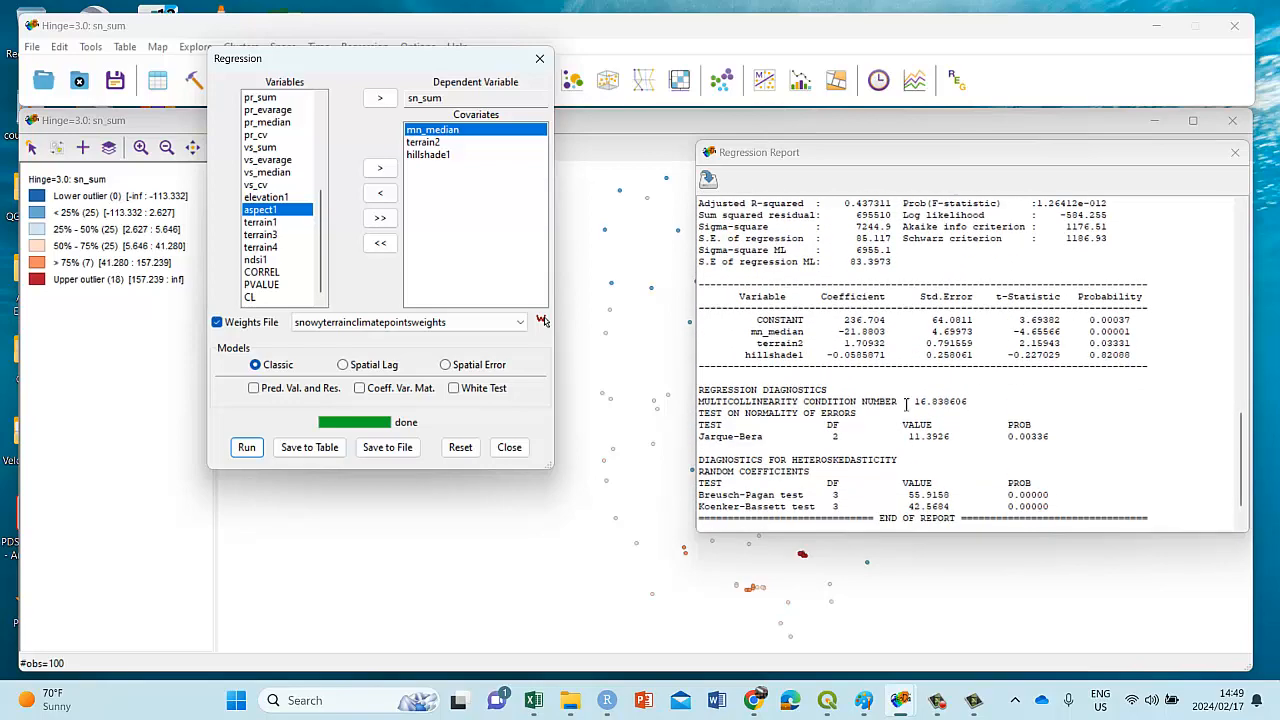
{"action": "scroll", "coordinate": [907, 403], "scroll_direction": "up", "scroll_amount": 3}
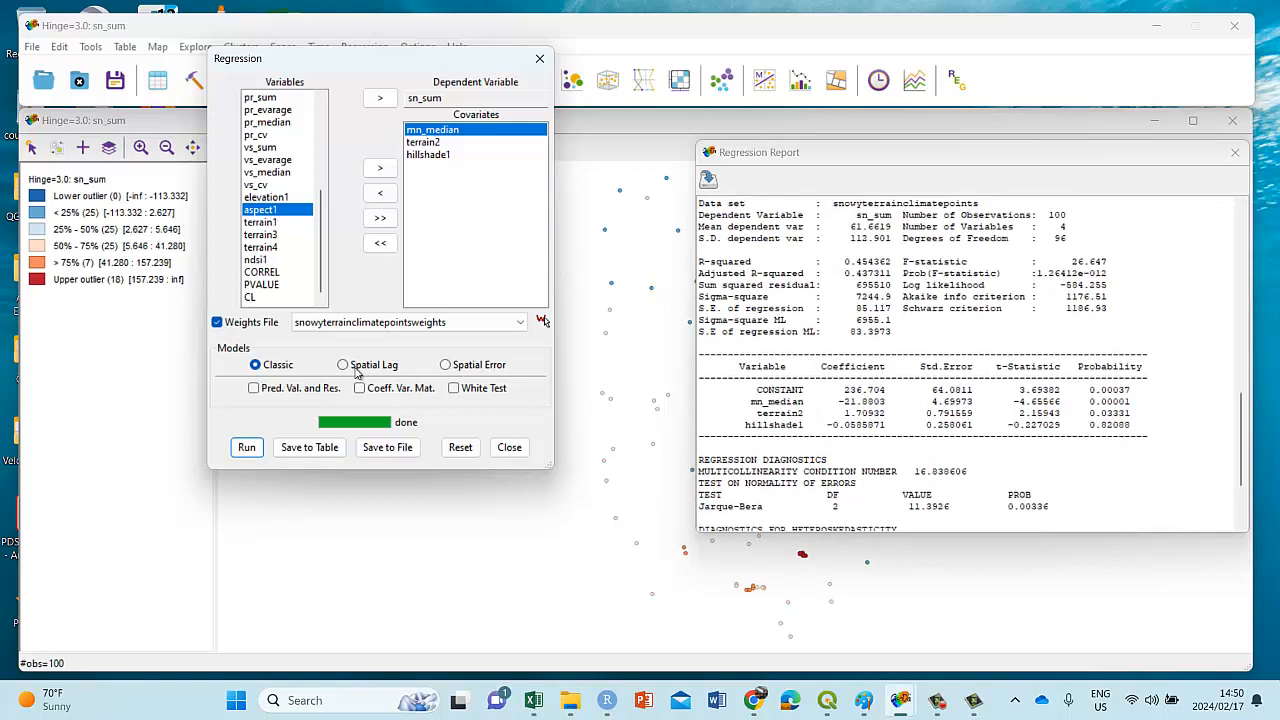
Step: Run the Spatial Lag model with the same covariates and weights, and look over its coefficients and diagnostics
{"action": "left_click", "coordinate": [350, 366]}
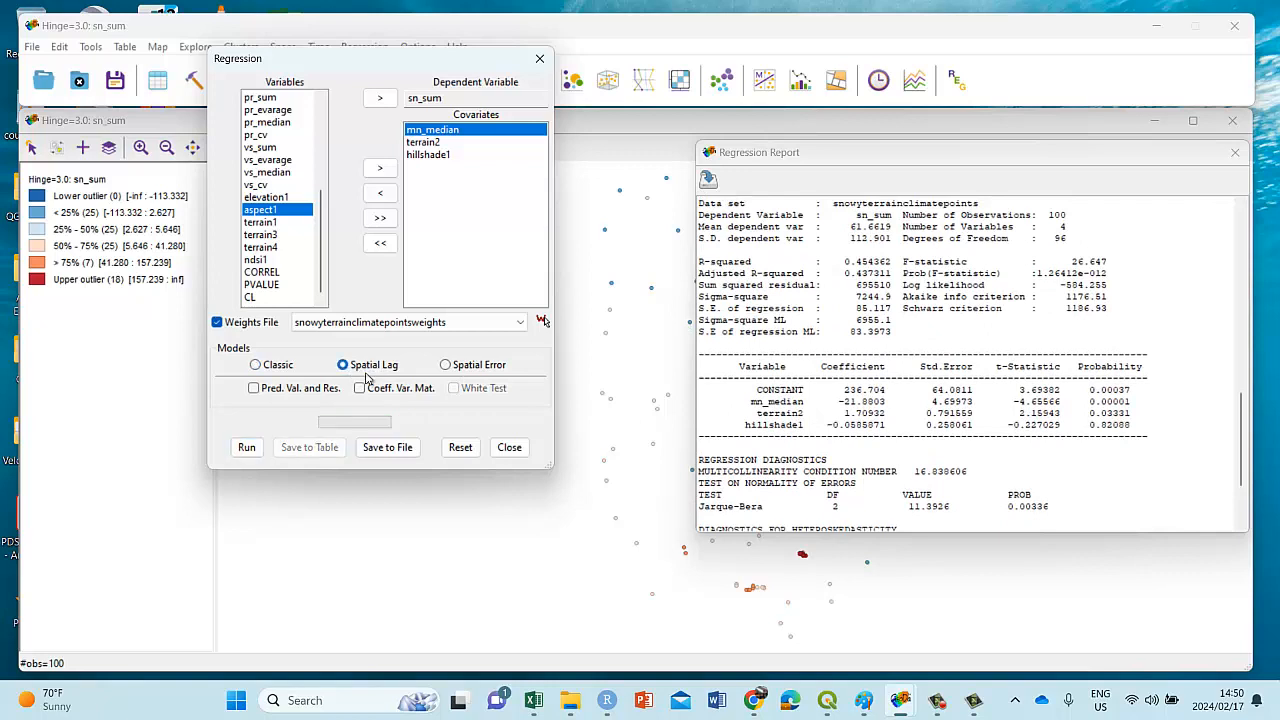
{"action": "left_click", "coordinate": [245, 449]}
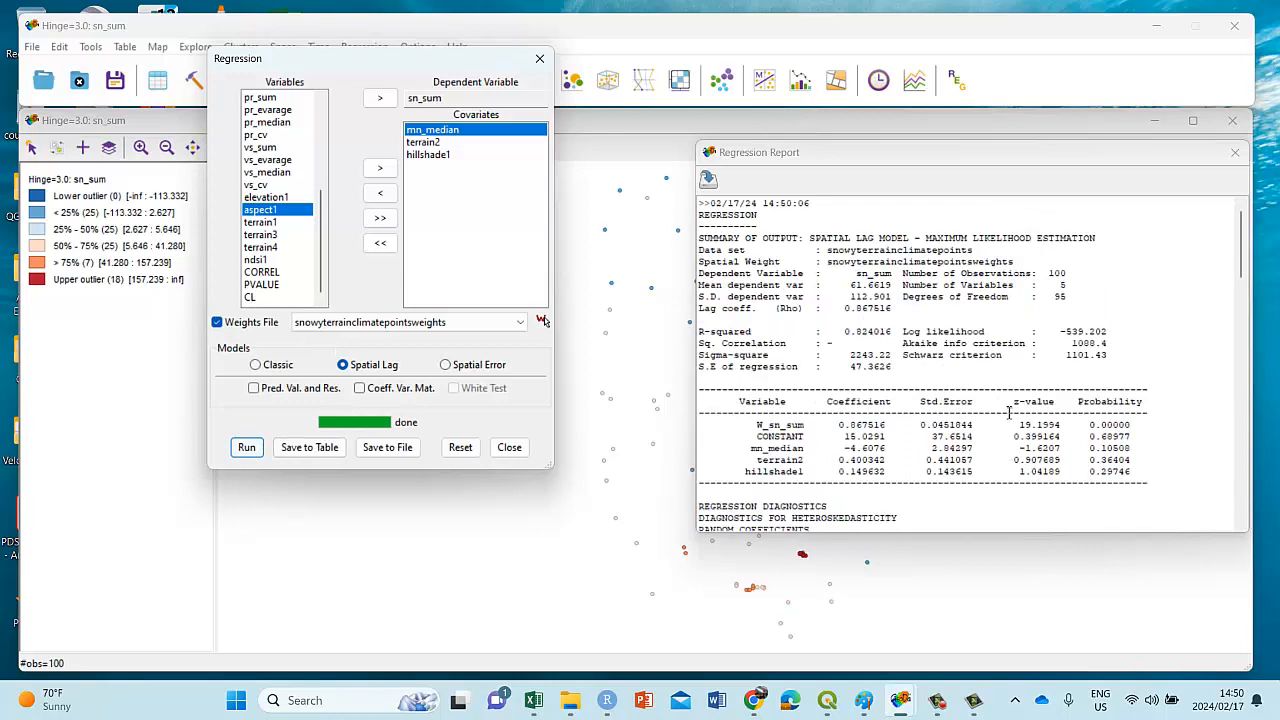
{"action": "scroll", "coordinate": [1009, 413], "scroll_direction": "down", "scroll_amount": 2}
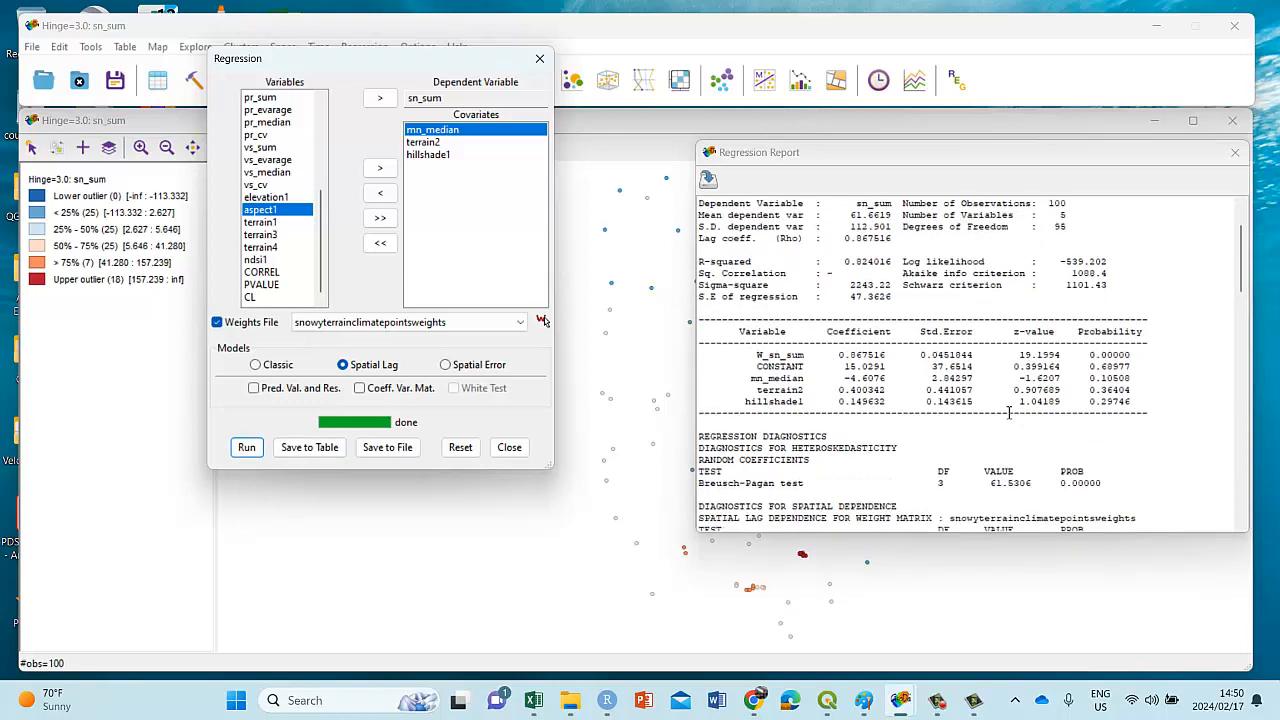
{"action": "scroll", "coordinate": [1007, 407], "scroll_direction": "up", "scroll_amount": 2}
{"action": "scroll", "coordinate": [1007, 407], "scroll_direction": "down", "scroll_amount": 5}
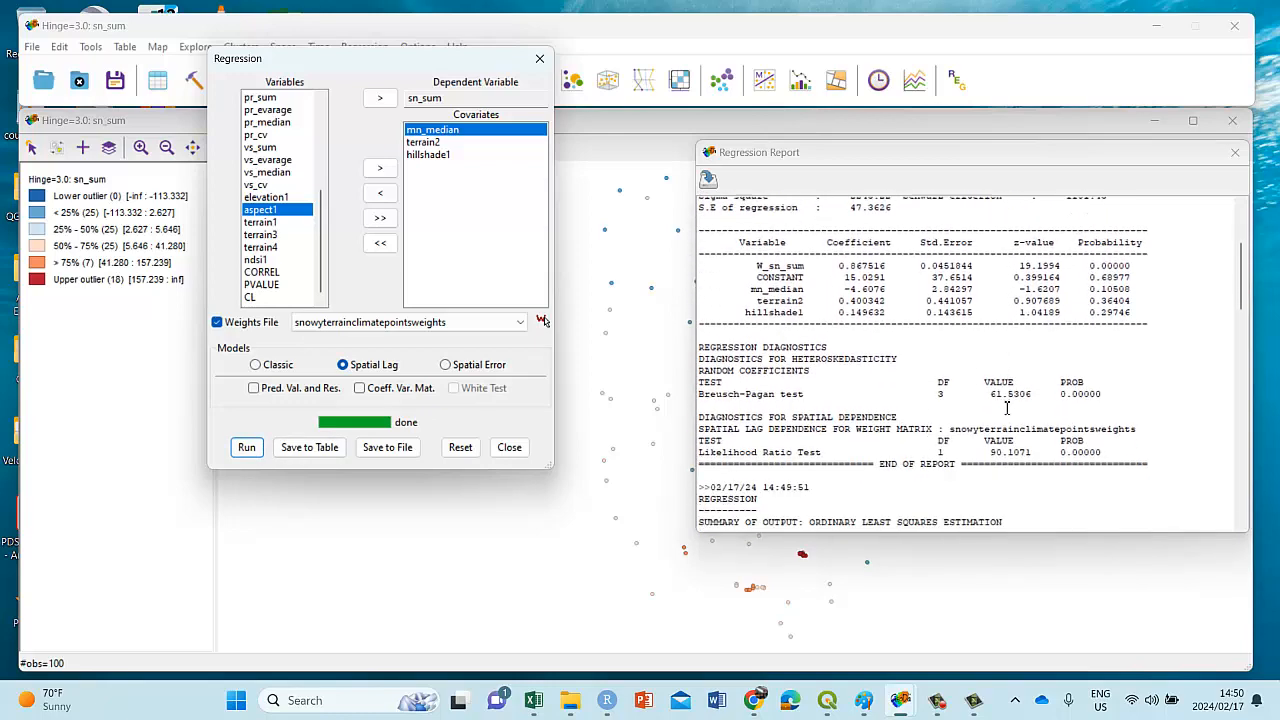
Step: Look through the earlier ordinary least squares reports for comparison, and return to the start of the Spatial Lag report
{"action": "scroll", "coordinate": [1007, 410], "scroll_direction": "down", "scroll_amount": 12}
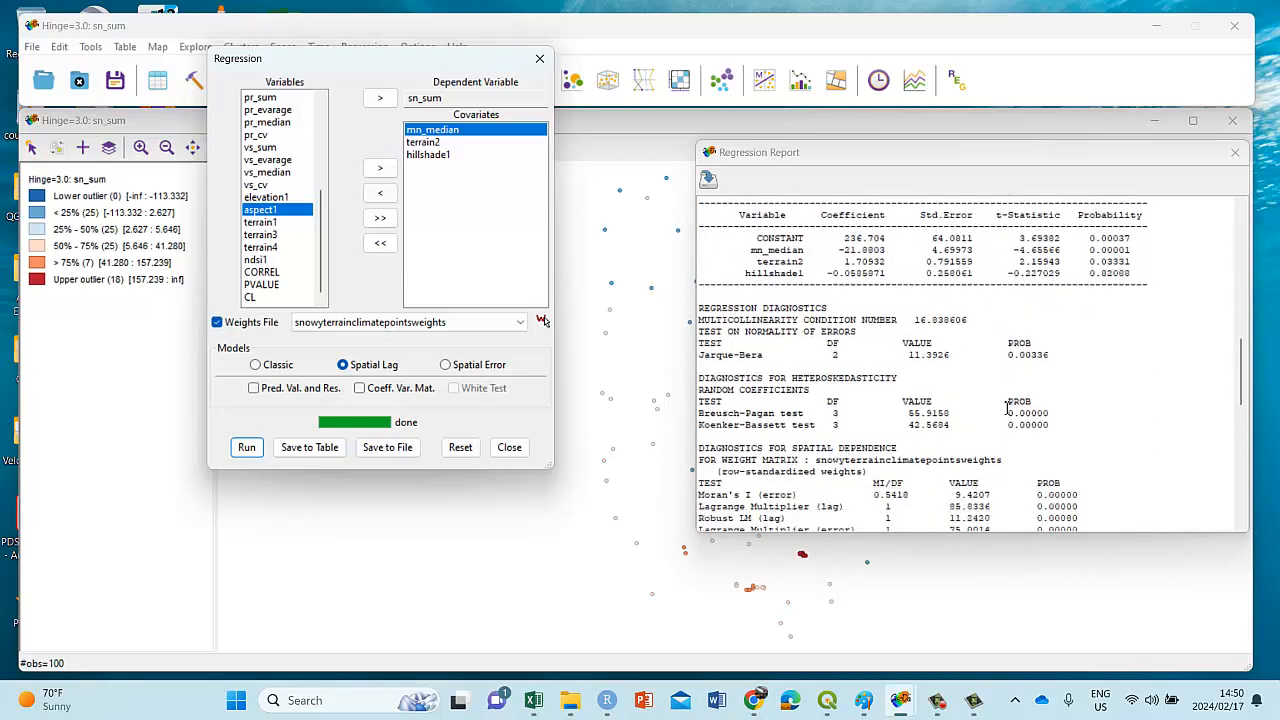
{"action": "scroll", "coordinate": [1007, 407], "scroll_direction": "down", "scroll_amount": 11}
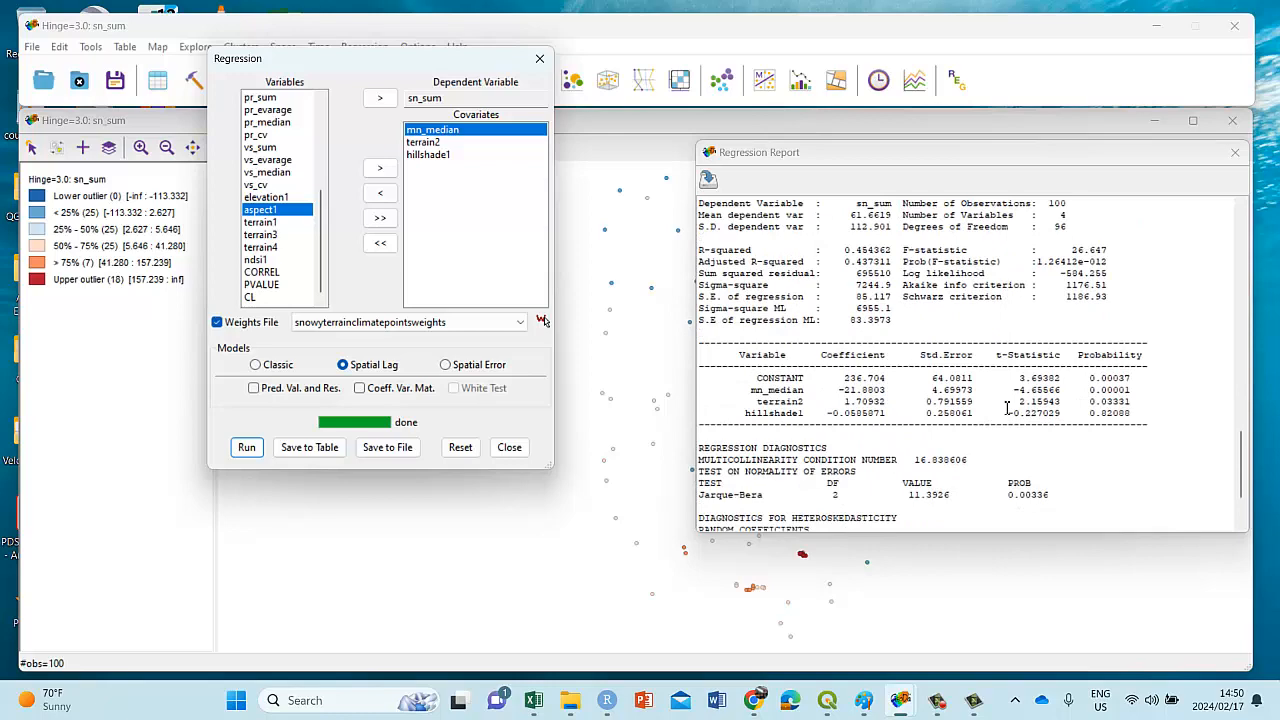
{"action": "scroll", "coordinate": [1008, 407], "scroll_direction": "up", "scroll_amount": 1}
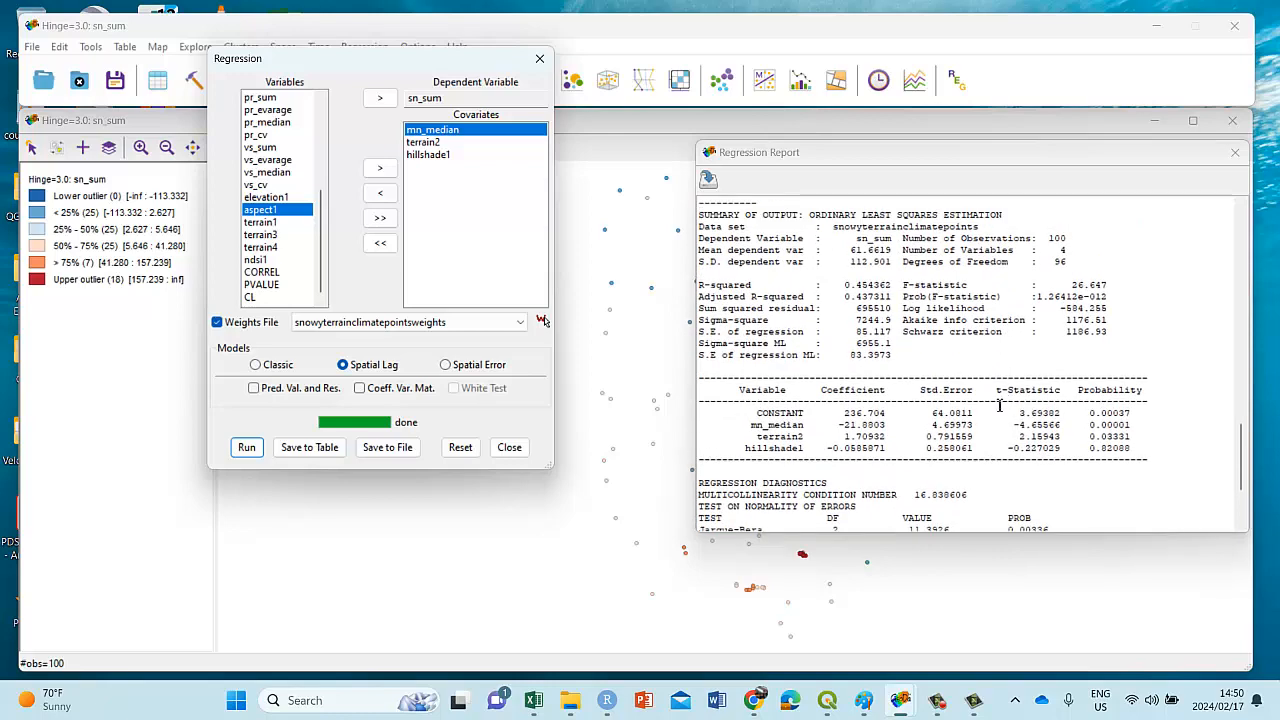
{"action": "scroll", "coordinate": [790, 425], "scroll_direction": "down", "scroll_amount": 4}
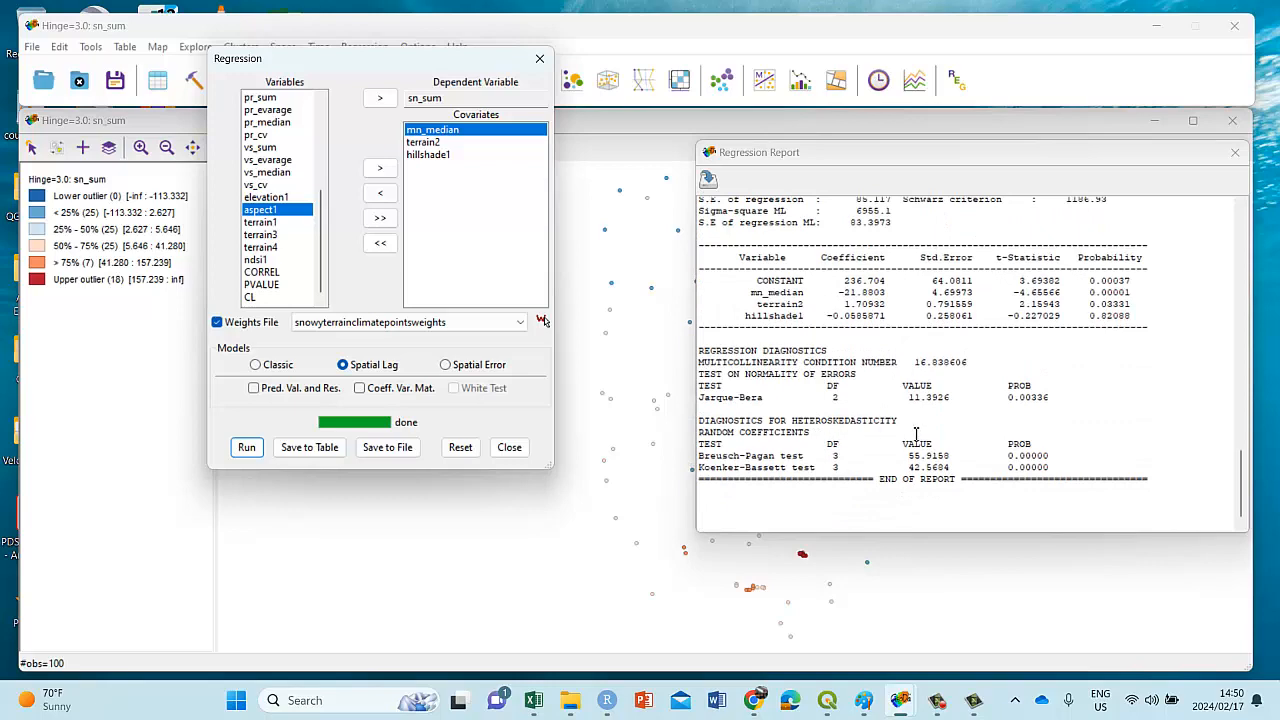
{"action": "scroll", "coordinate": [914, 431], "scroll_direction": "up", "scroll_amount": 2}
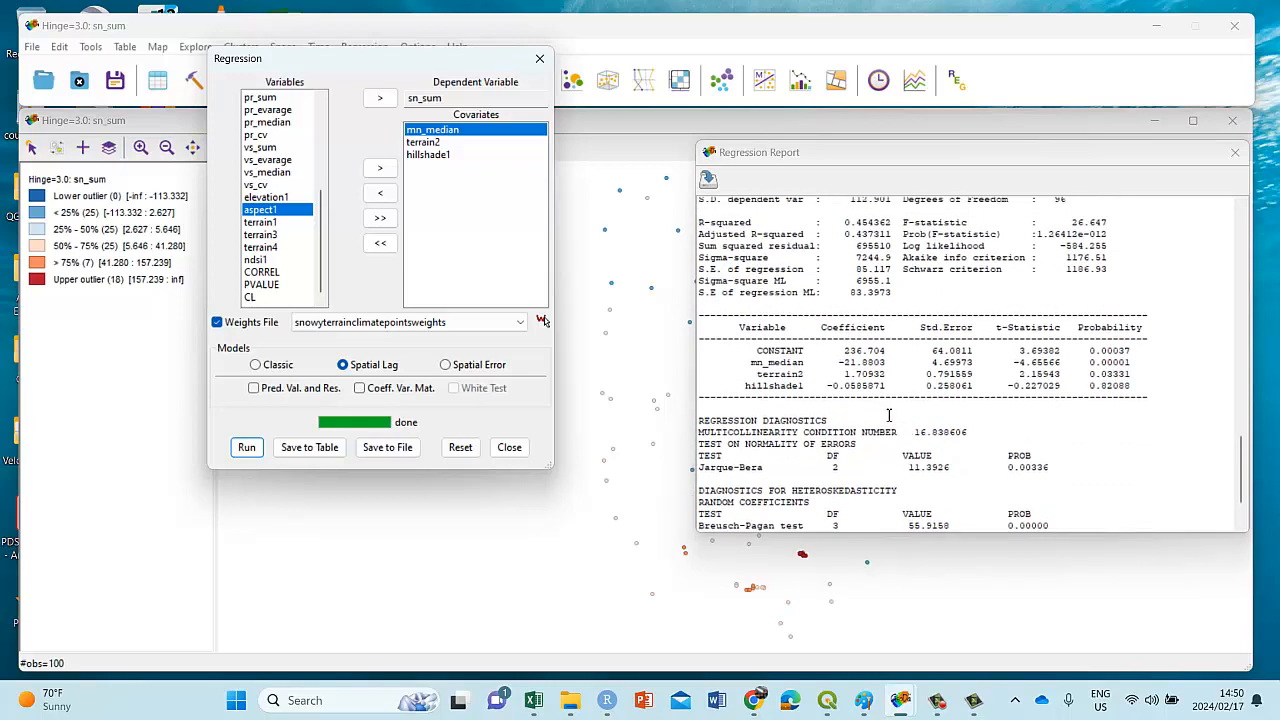
{"action": "left_click", "coordinate": [1118, 393]}
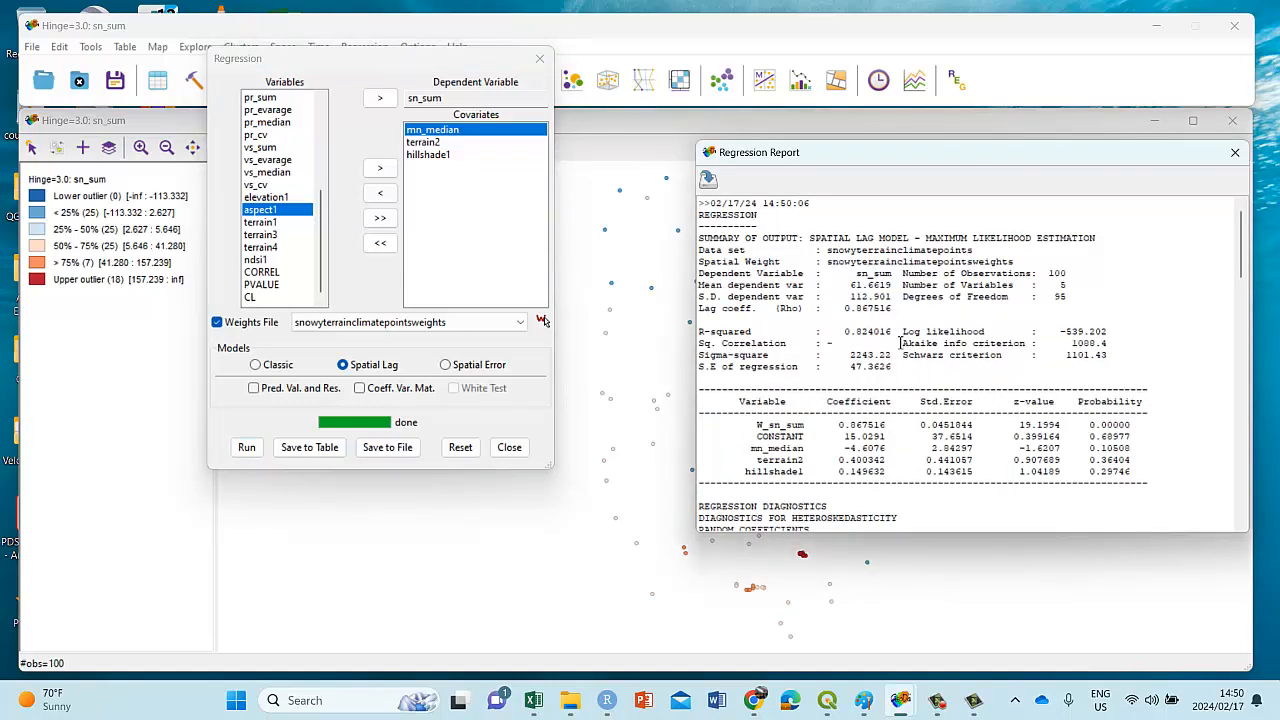
Step: Examine the W_sn_sum, hillshade1, mn_median and terrain2 rows of the Spatial Lag coefficient table
{"action": "scroll", "coordinate": [893, 360], "scroll_direction": "down", "scroll_amount": 2}
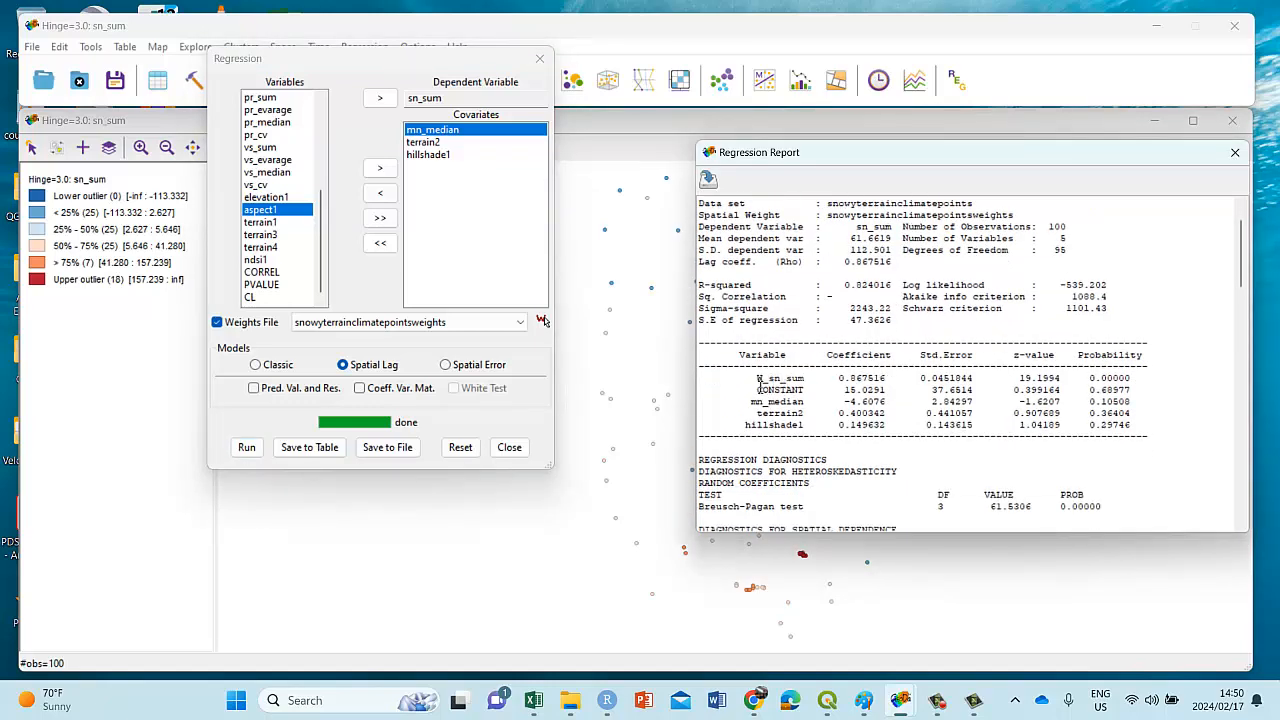
{"action": "left_click_drag", "start_coordinate": [758, 383], "coordinate": [1132, 386]}
{"action": "left_click", "coordinate": [797, 380]}
{"action": "left_click_drag", "start_coordinate": [753, 381], "coordinate": [731, 424]}
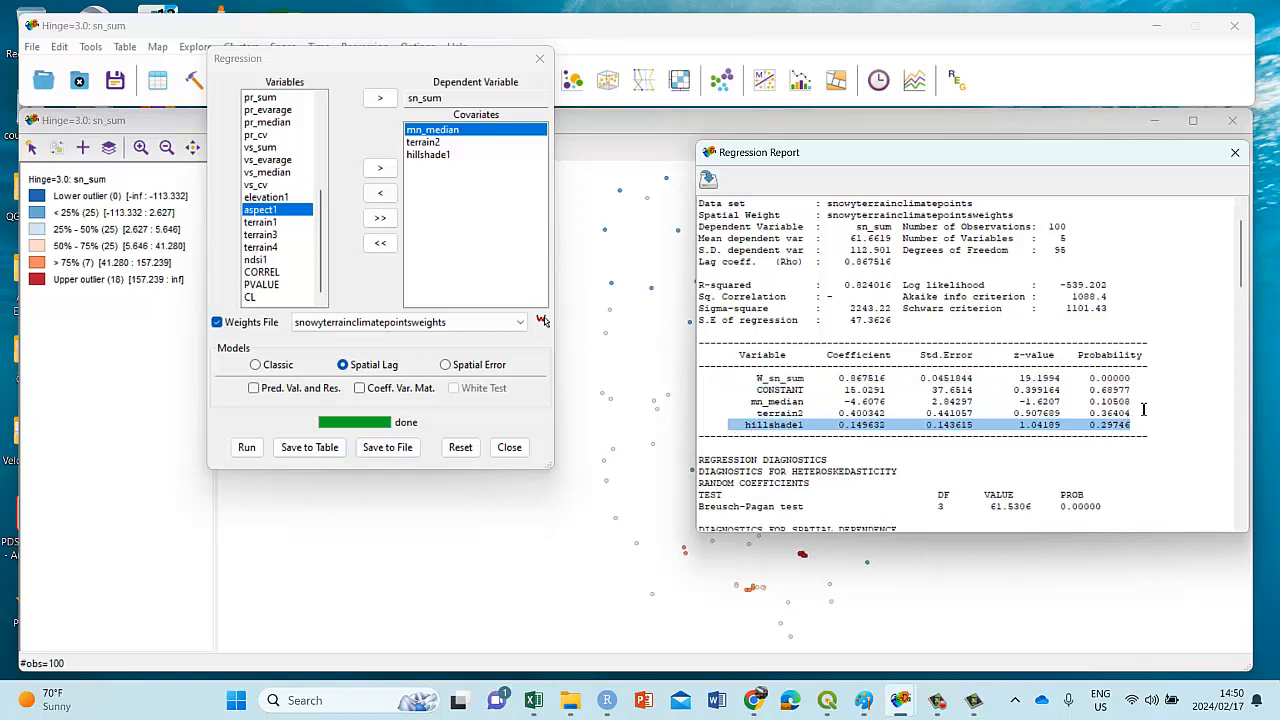
{"action": "left_click_drag", "start_coordinate": [1143, 409], "coordinate": [700, 402]}
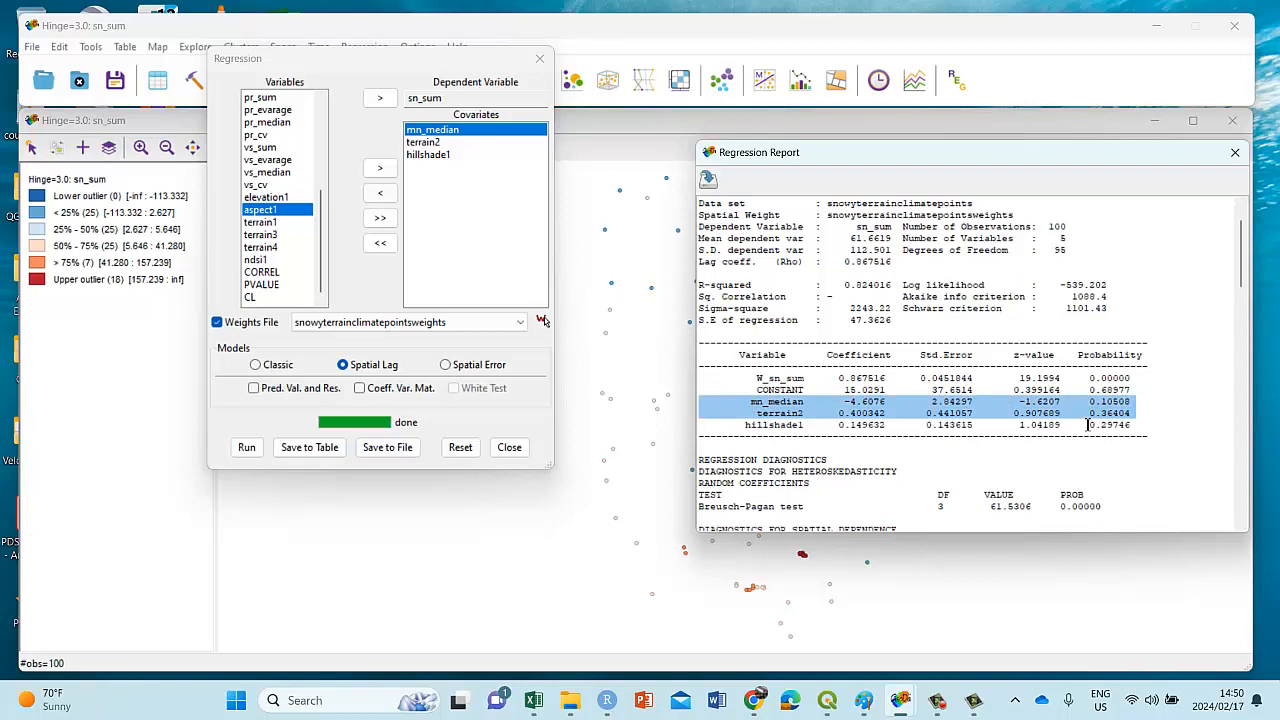
{"action": "left_click", "coordinate": [1055, 405]}
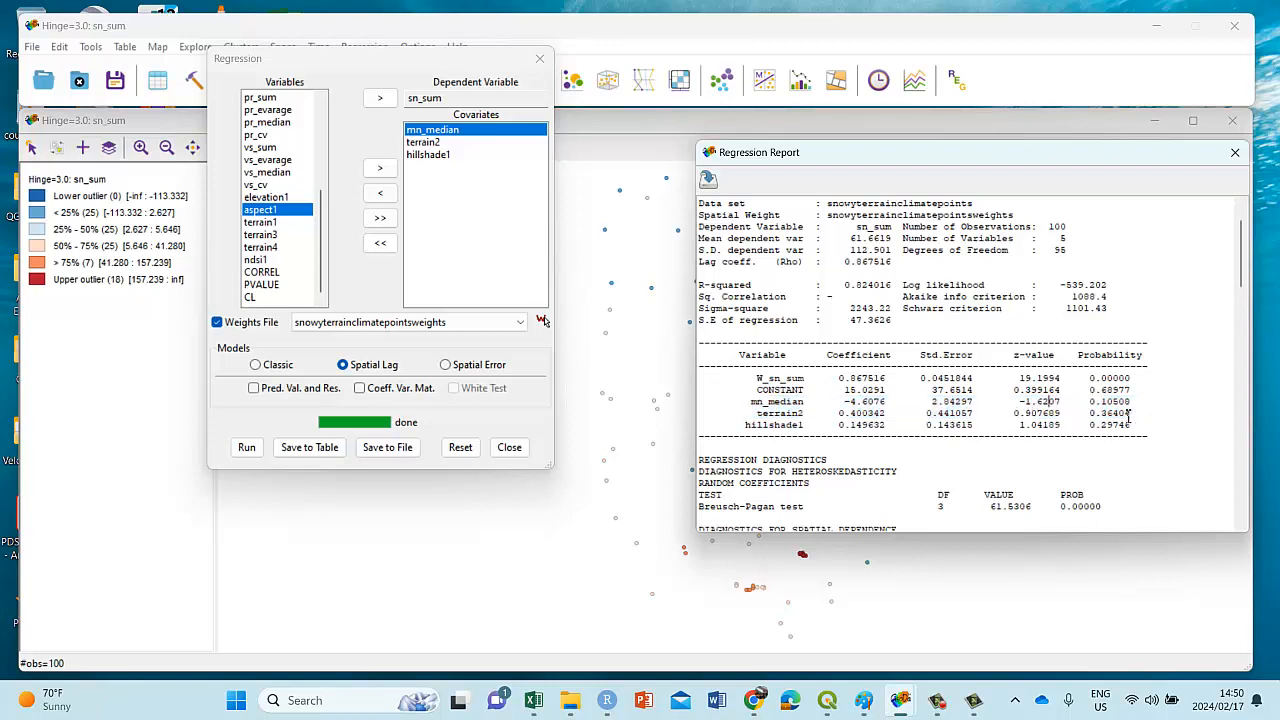
Step: Highlight the W_sn_sum row in the Spatial Lag report and single out its coefficient
{"action": "left_click", "coordinate": [746, 380]}
{"action": "left_click_drag", "start_coordinate": [760, 382], "coordinate": [1137, 384]}
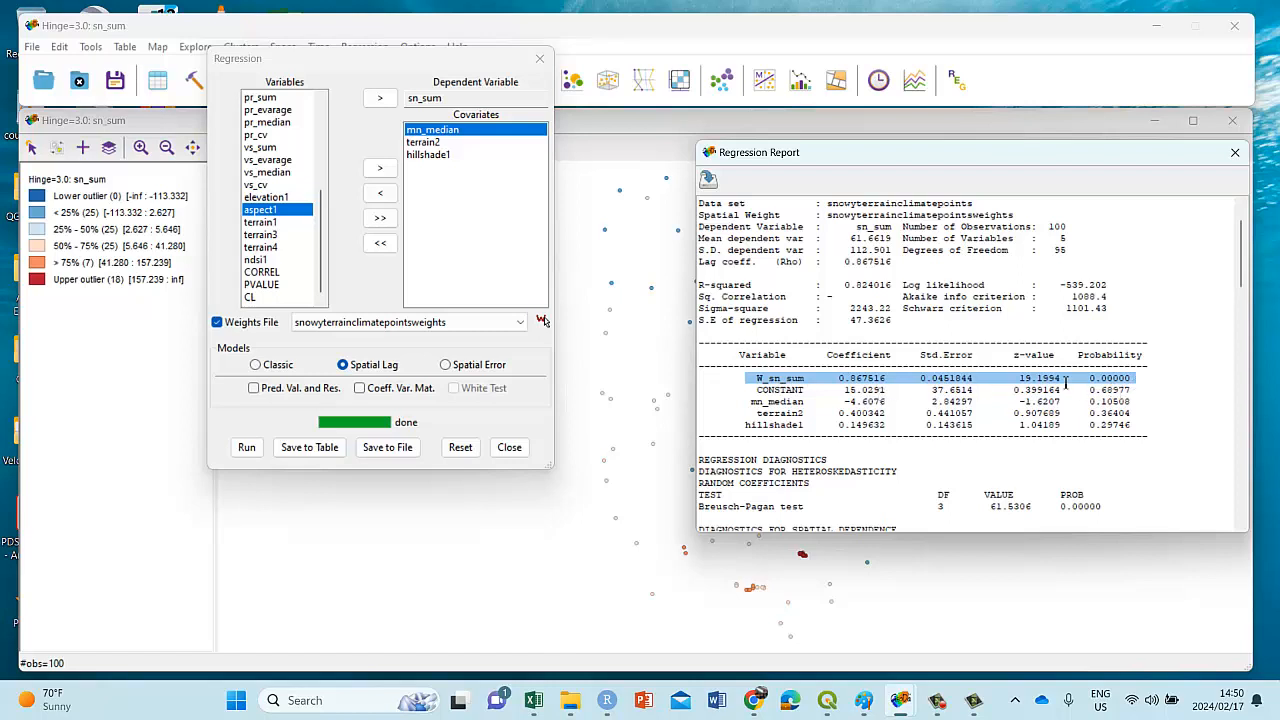
{"action": "left_click", "coordinate": [849, 386]}
{"action": "left_click_drag", "start_coordinate": [838, 383], "coordinate": [890, 377]}
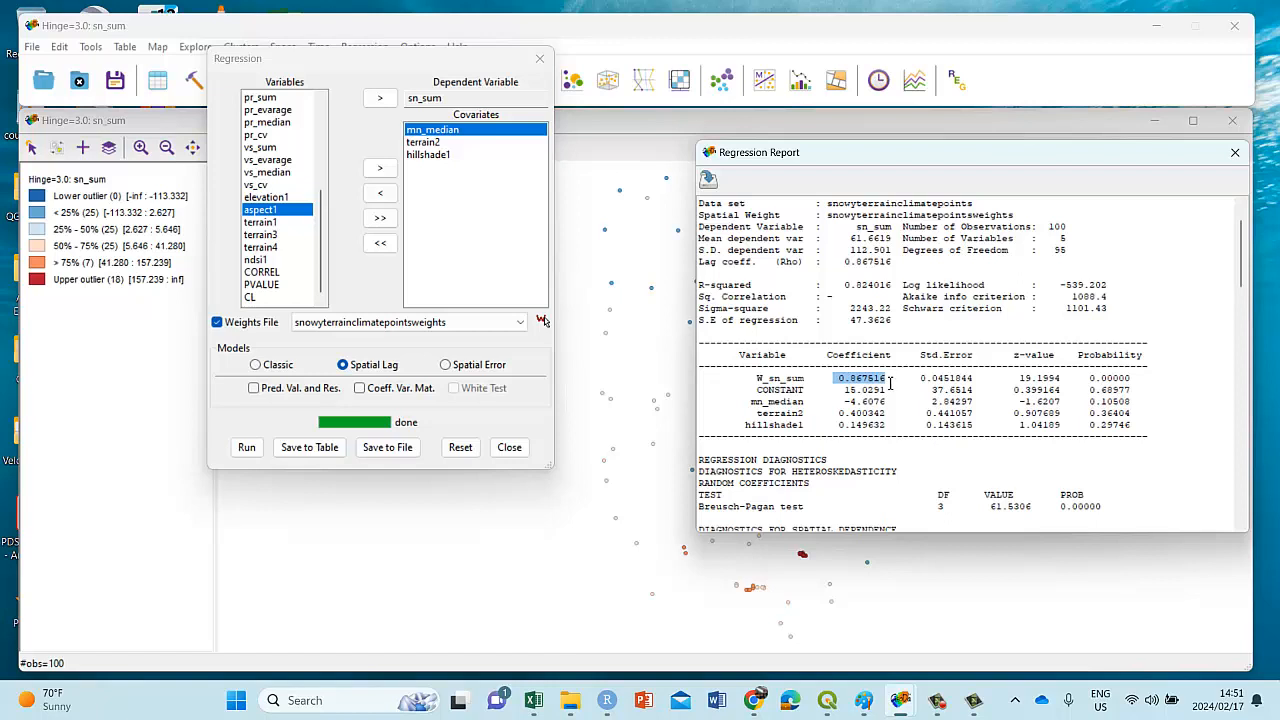
Step: Highlight the three covariate rows of the Spatial Lag report and examine the Breusch-Pagan test under the heteroskedasticity diagnostics
{"action": "left_click", "coordinate": [888, 385]}
{"action": "left_click_drag", "start_coordinate": [745, 406], "coordinate": [1133, 430]}
{"action": "scroll", "coordinate": [1129, 413], "scroll_direction": "down", "scroll_amount": 2}
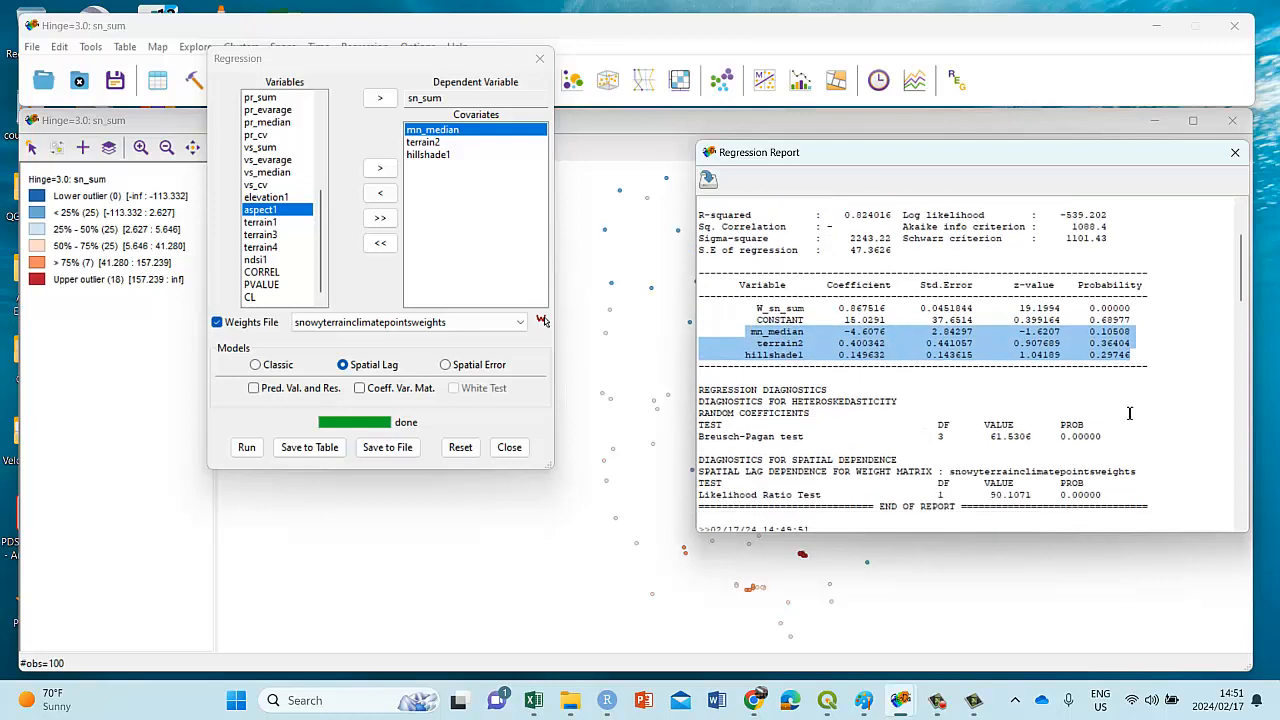
{"action": "scroll", "coordinate": [1129, 413], "scroll_direction": "down", "scroll_amount": 2}
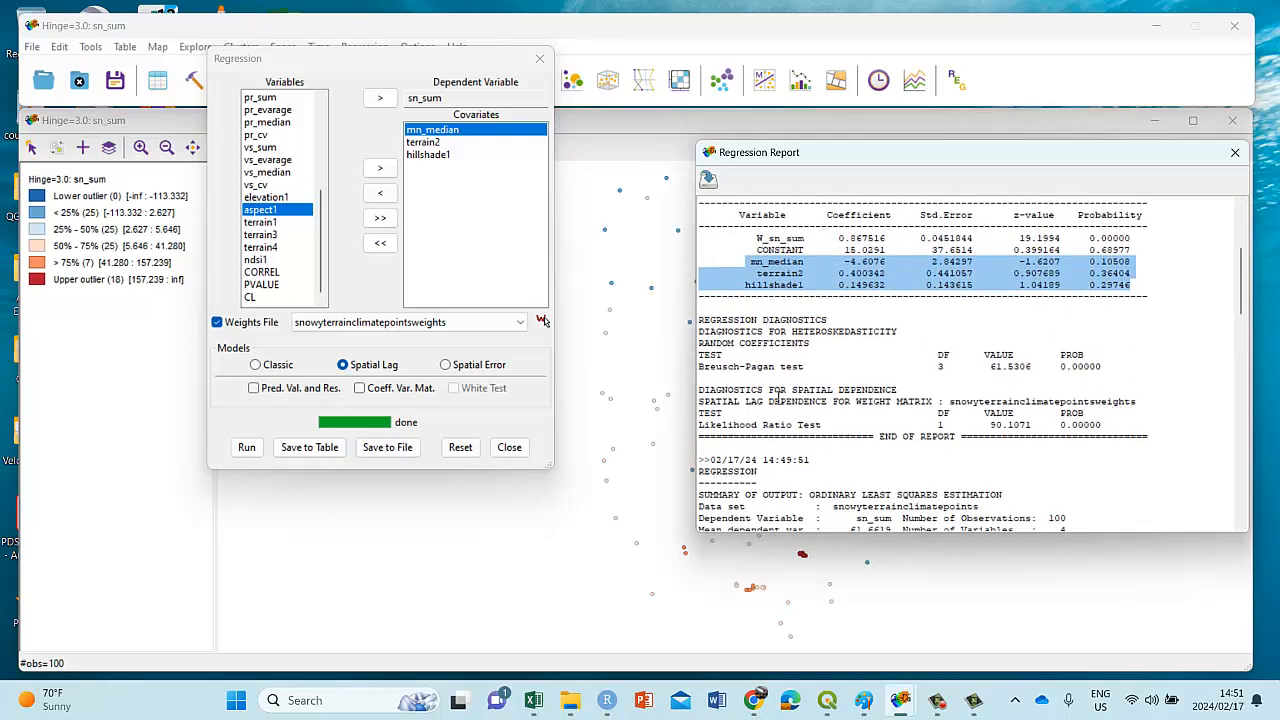
{"action": "left_click_drag", "start_coordinate": [1105, 368], "coordinate": [702, 364]}
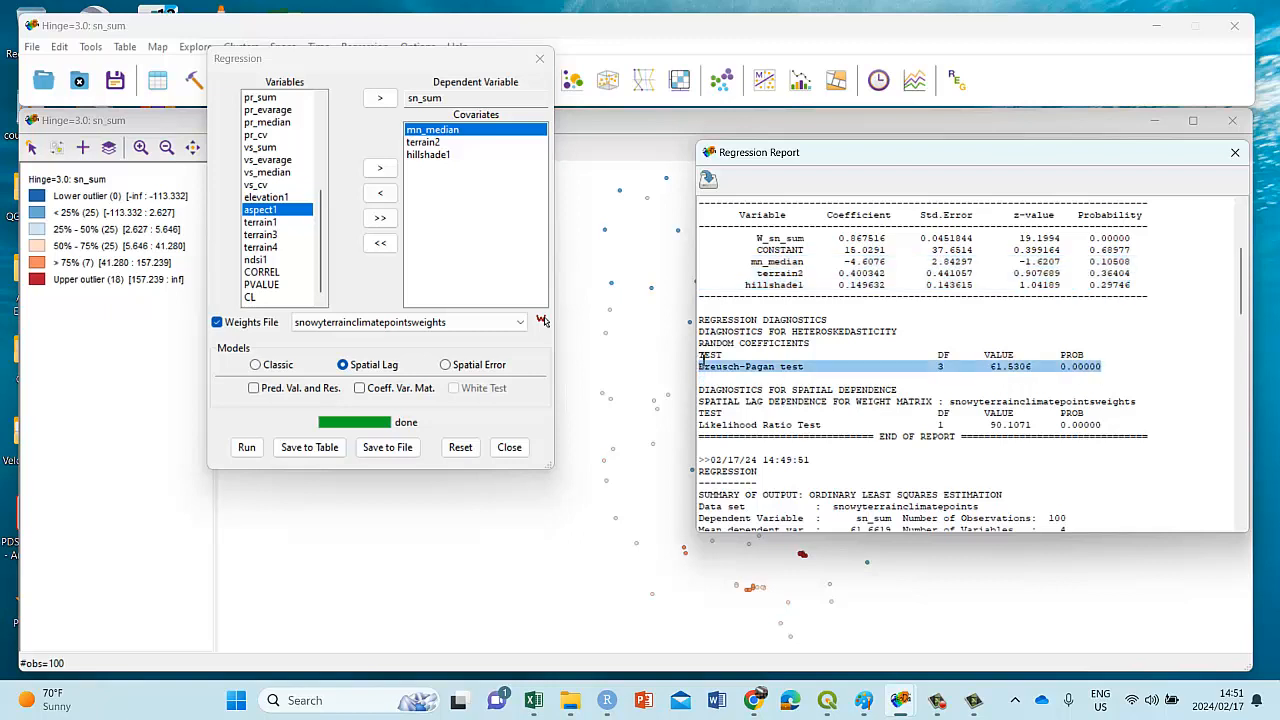
{"action": "left_click", "coordinate": [1049, 352]}
{"action": "left_click_drag", "start_coordinate": [1103, 368], "coordinate": [700, 354]}
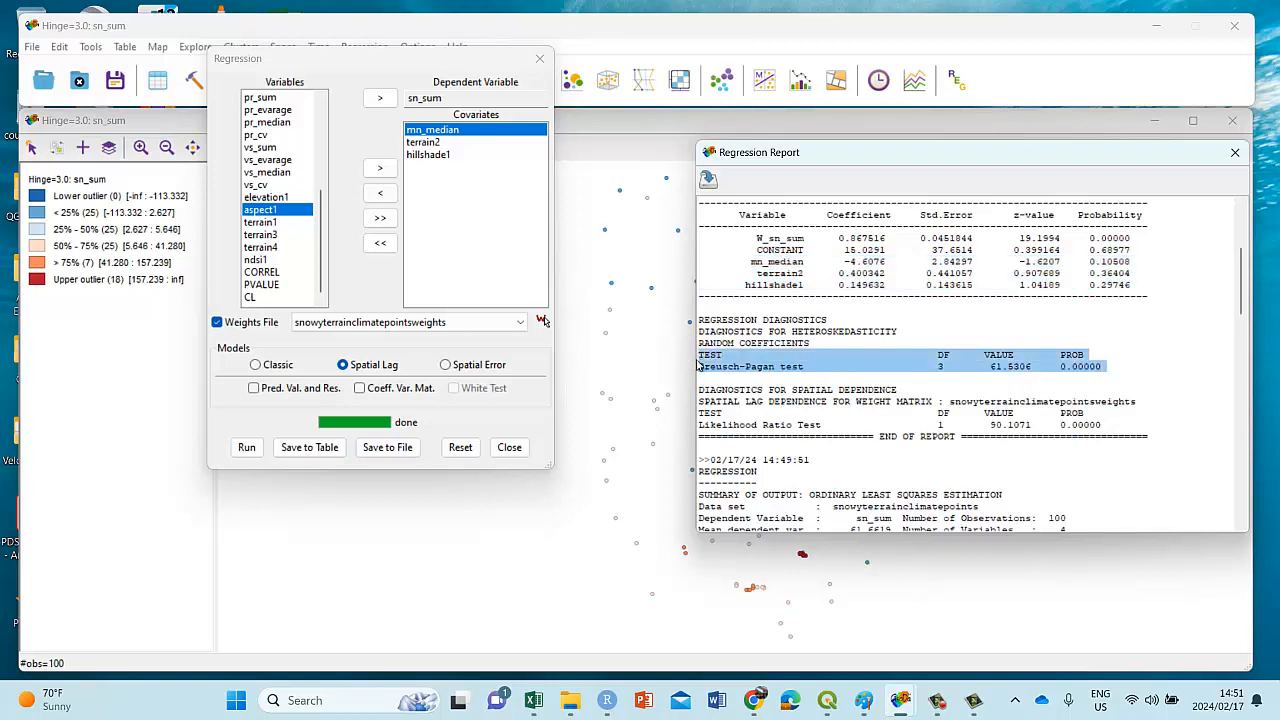
{"action": "scroll", "coordinate": [992, 367], "scroll_direction": "up", "scroll_amount": 1}
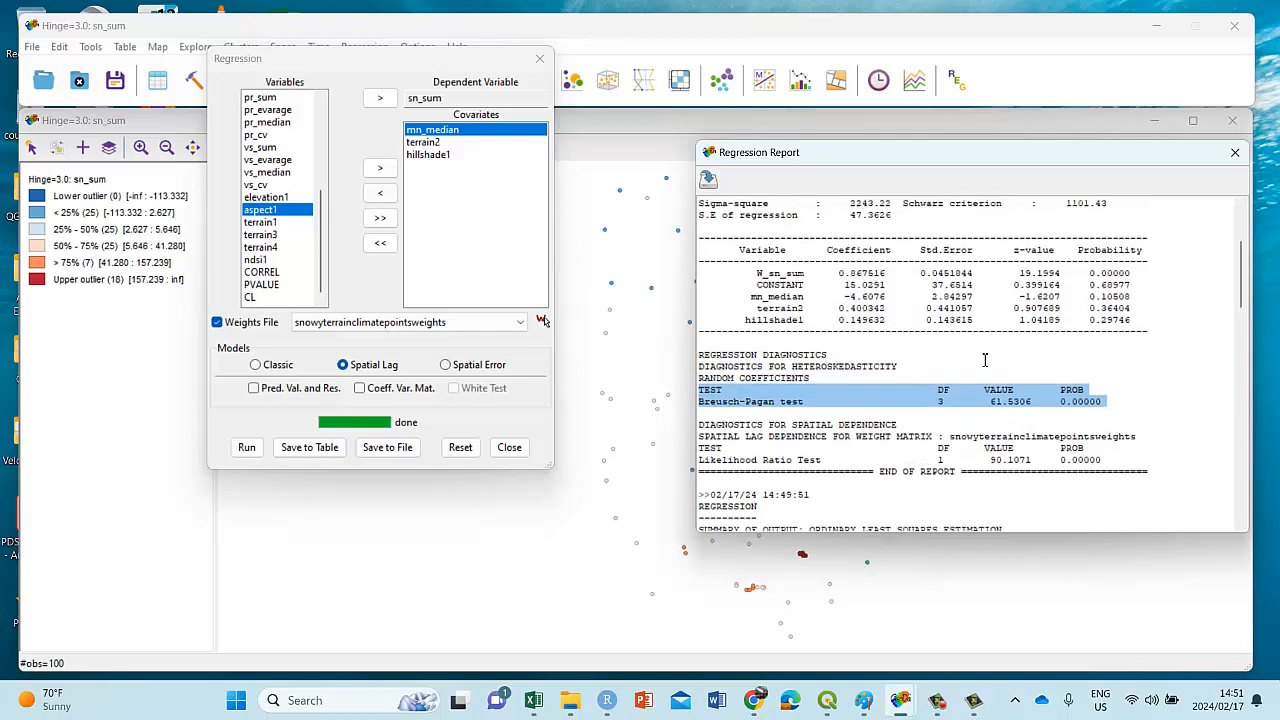
Step: Run the Spatial Error model for sn_sum with the same covariates and weights file
{"action": "left_click", "coordinate": [449, 368]}
{"action": "left_click", "coordinate": [446, 365]}
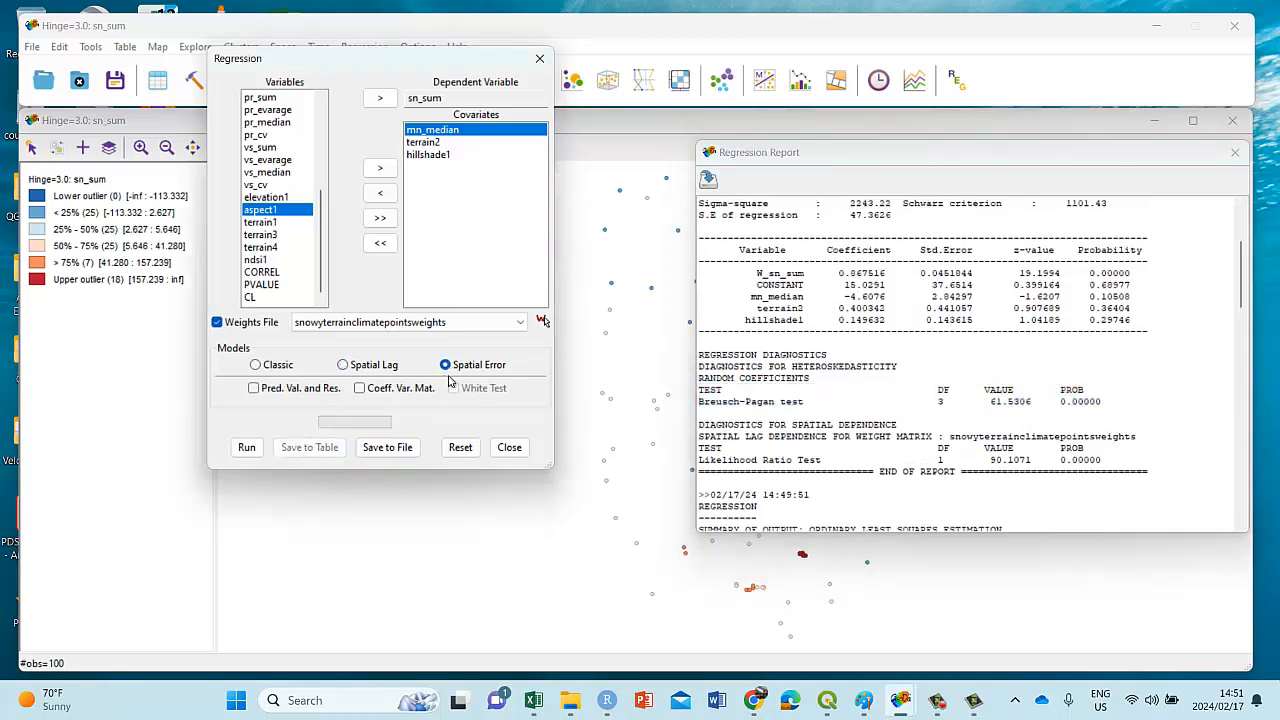
{"action": "left_click", "coordinate": [250, 448]}
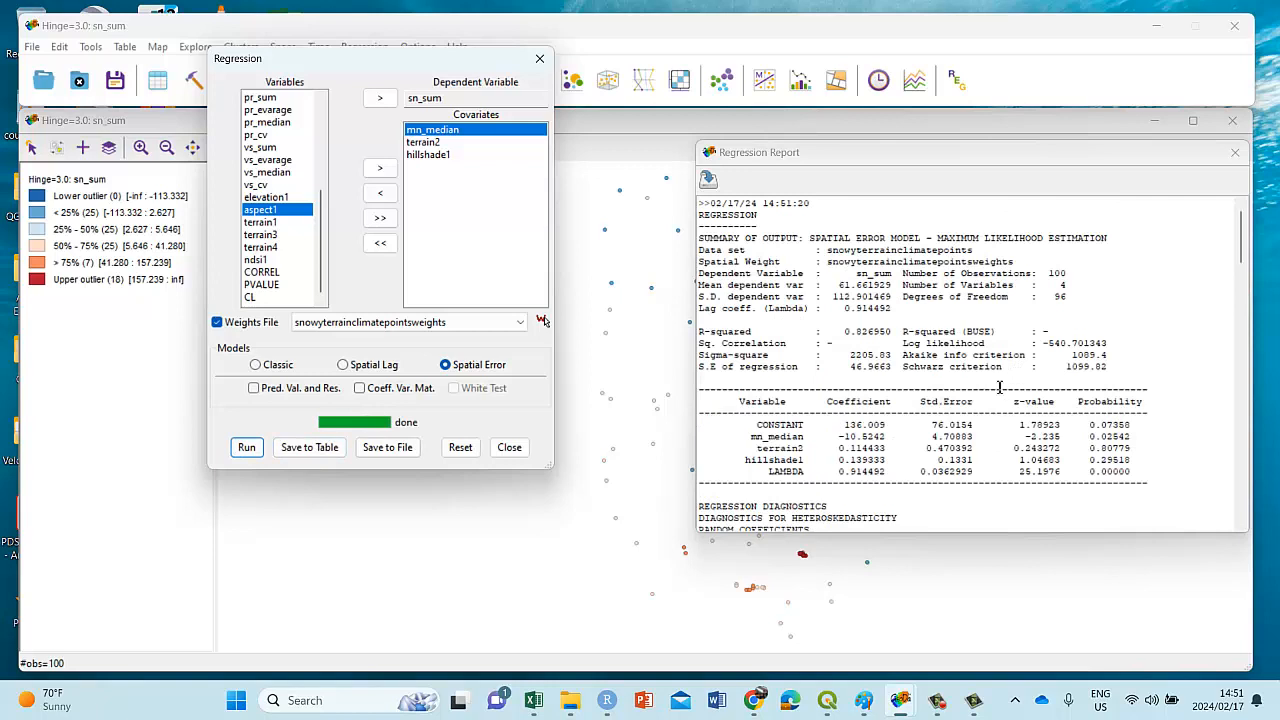
Step: Check the coefficient table of the Spatial Error report and highlight the LAMBDA row
{"action": "scroll", "coordinate": [970, 394], "scroll_direction": "down", "scroll_amount": 1}
{"action": "left_click", "coordinate": [820, 436]}
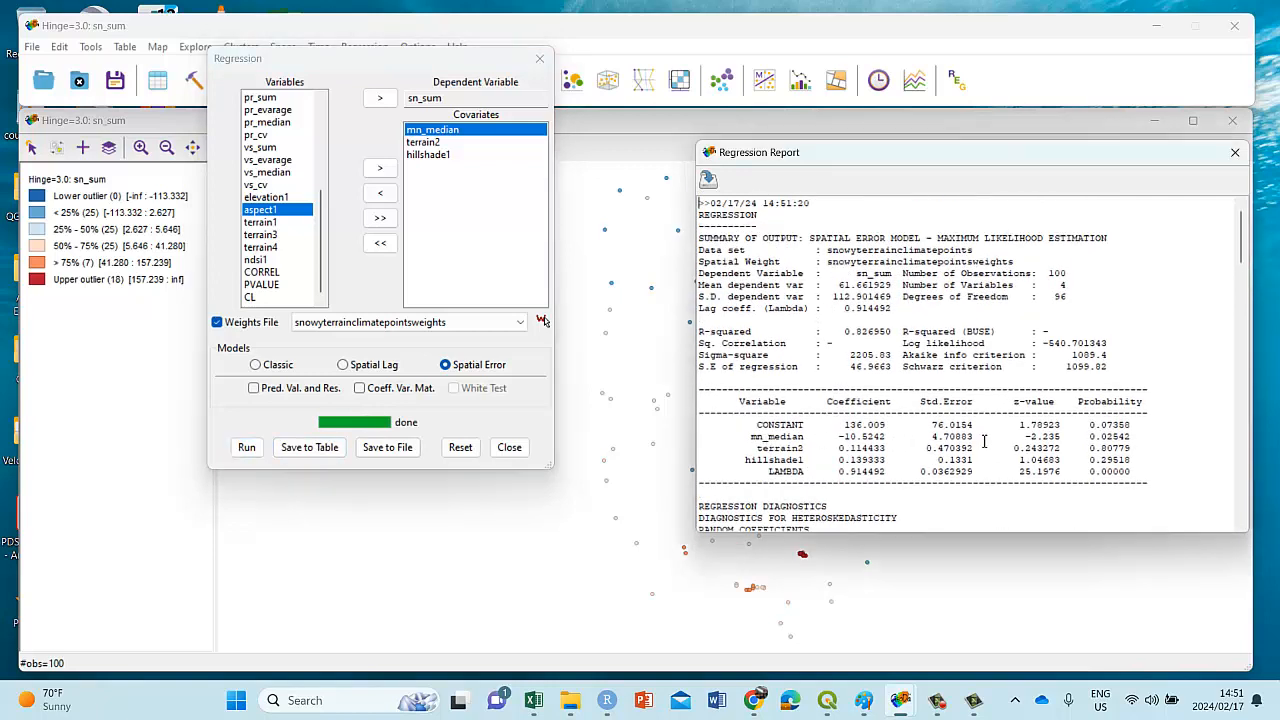
{"action": "scroll", "coordinate": [820, 436], "scroll_direction": "up", "scroll_amount": 1}
{"action": "left_click_drag", "start_coordinate": [744, 477], "coordinate": [1147, 476]}
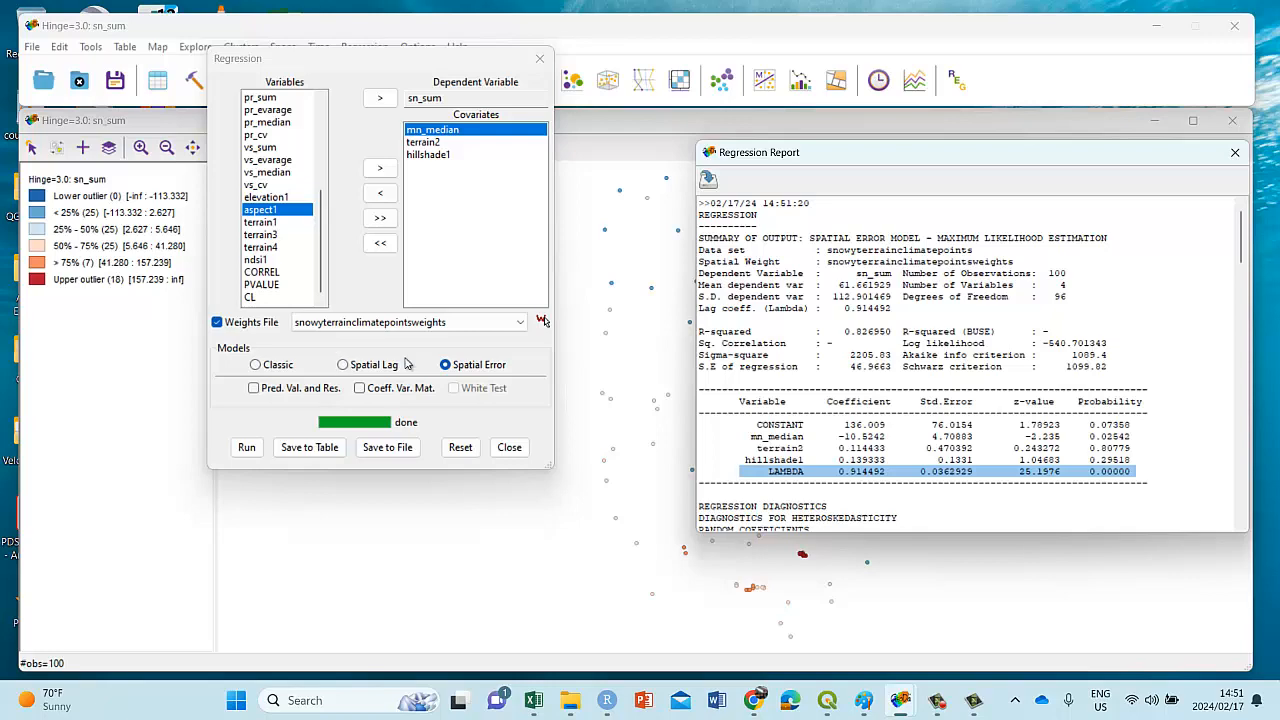
Step: Switch to RStudio to compare the lmS linear model summary with the Spatial Error report, returning to GeoDa each time
{"action": "left_click", "coordinate": [604, 704]}
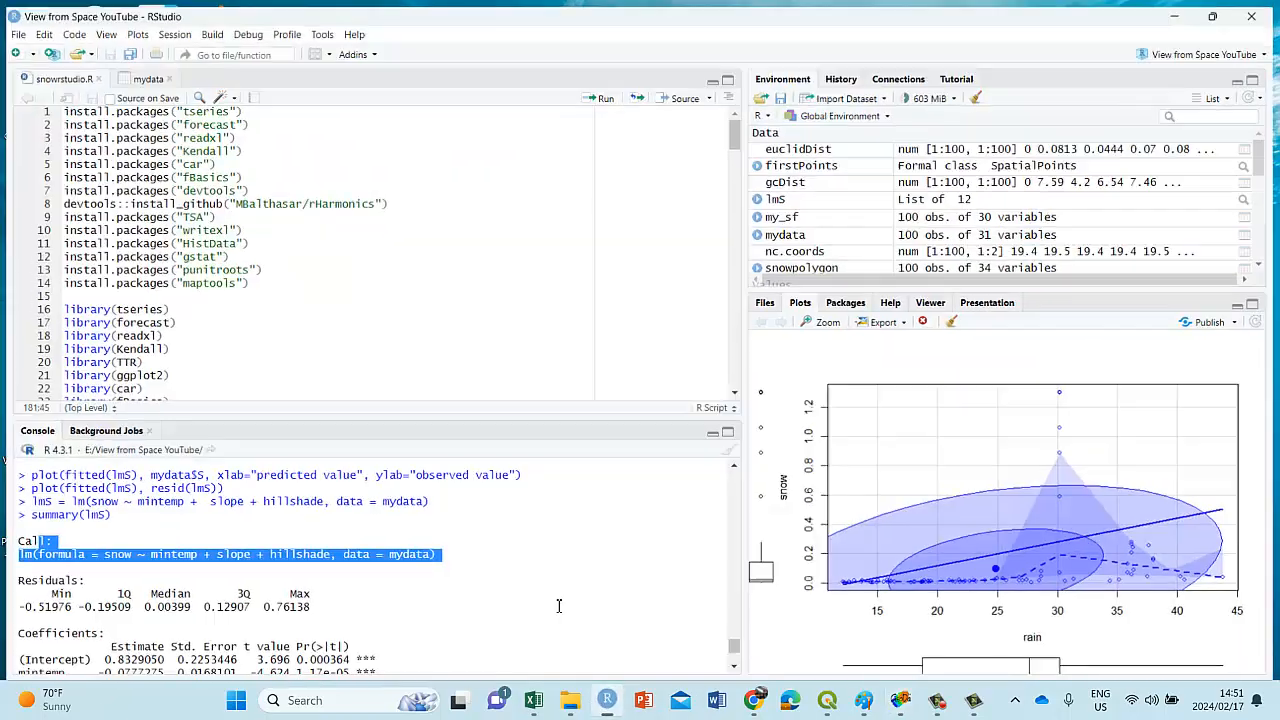
{"action": "left_click", "coordinate": [128, 558]}
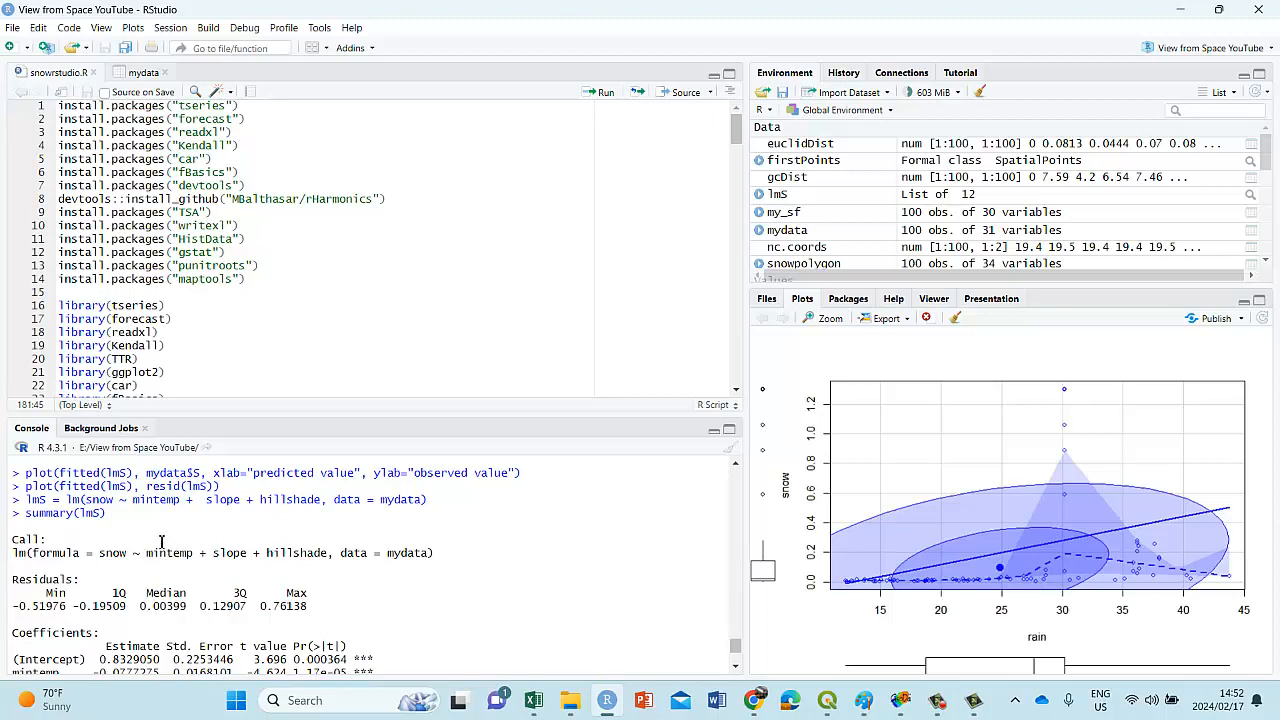
{"action": "left_click", "coordinate": [1180, 9]}
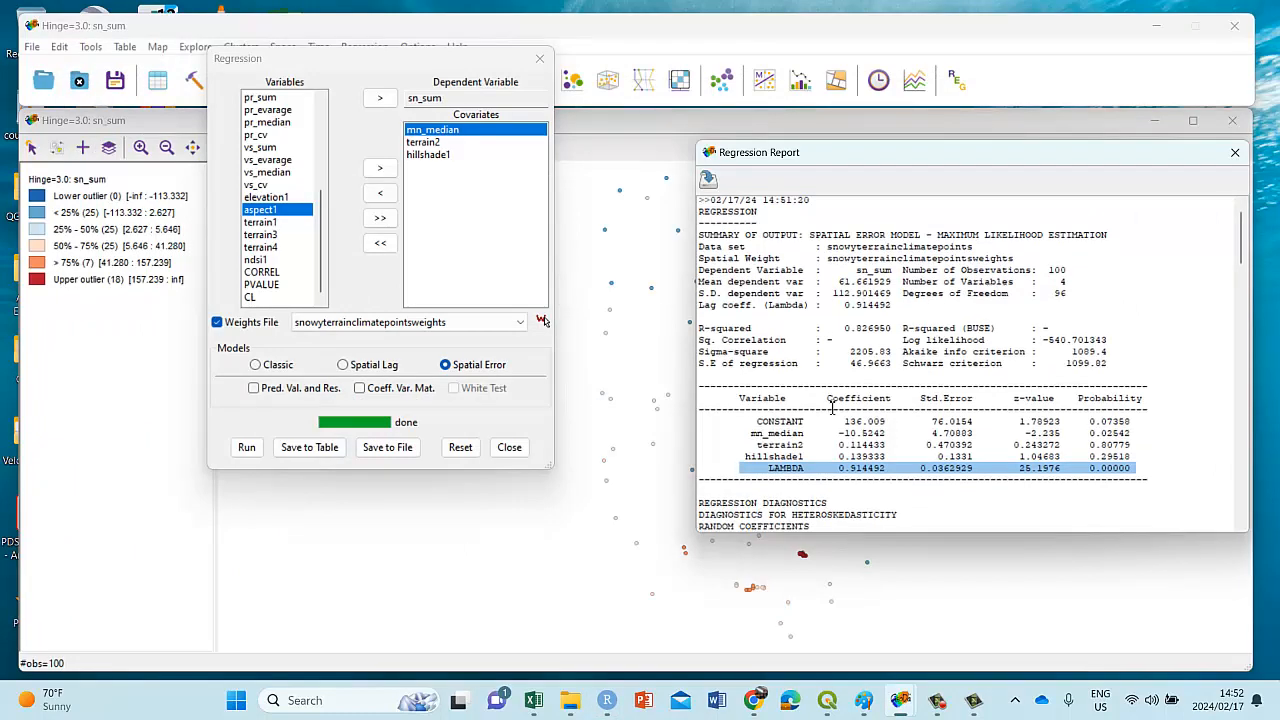
{"action": "scroll", "coordinate": [850, 380], "scroll_direction": "down", "scroll_amount": 3}
{"action": "scroll", "coordinate": [831, 407], "scroll_direction": "up", "scroll_amount": 1}
{"action": "scroll", "coordinate": [831, 407], "scroll_direction": "up", "scroll_amount": 1}
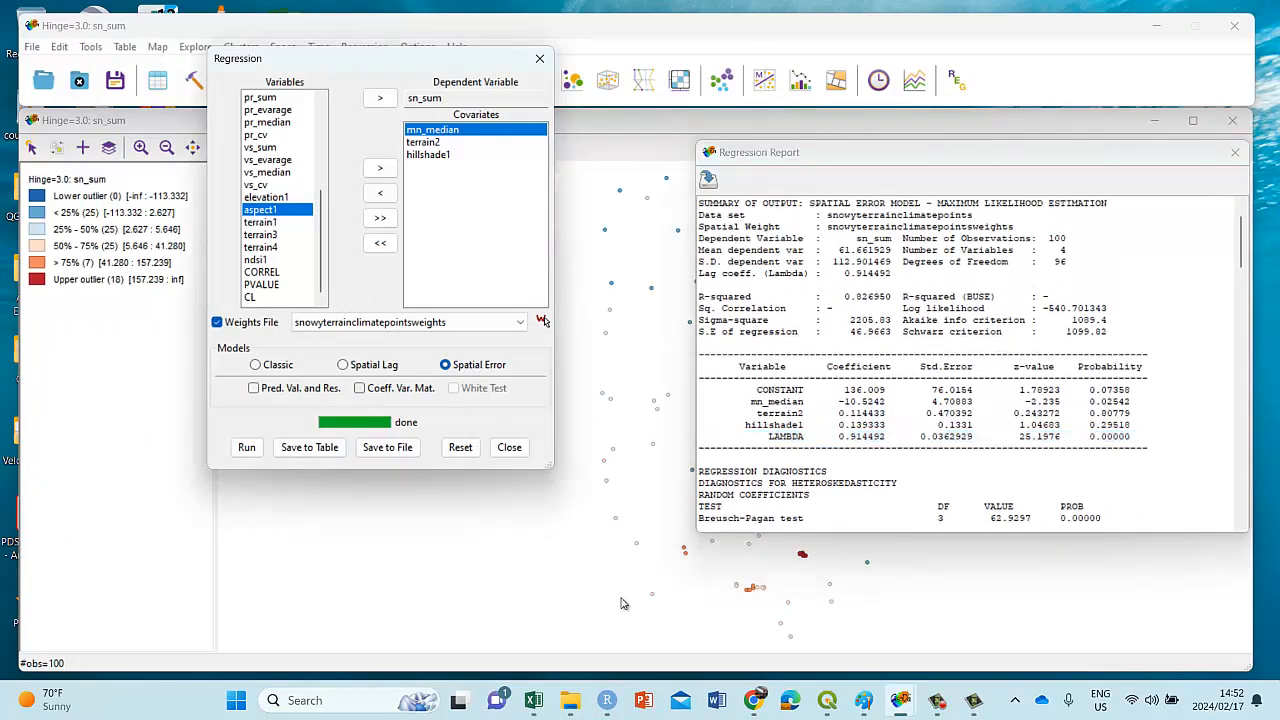
{"action": "left_click", "coordinate": [607, 700]}
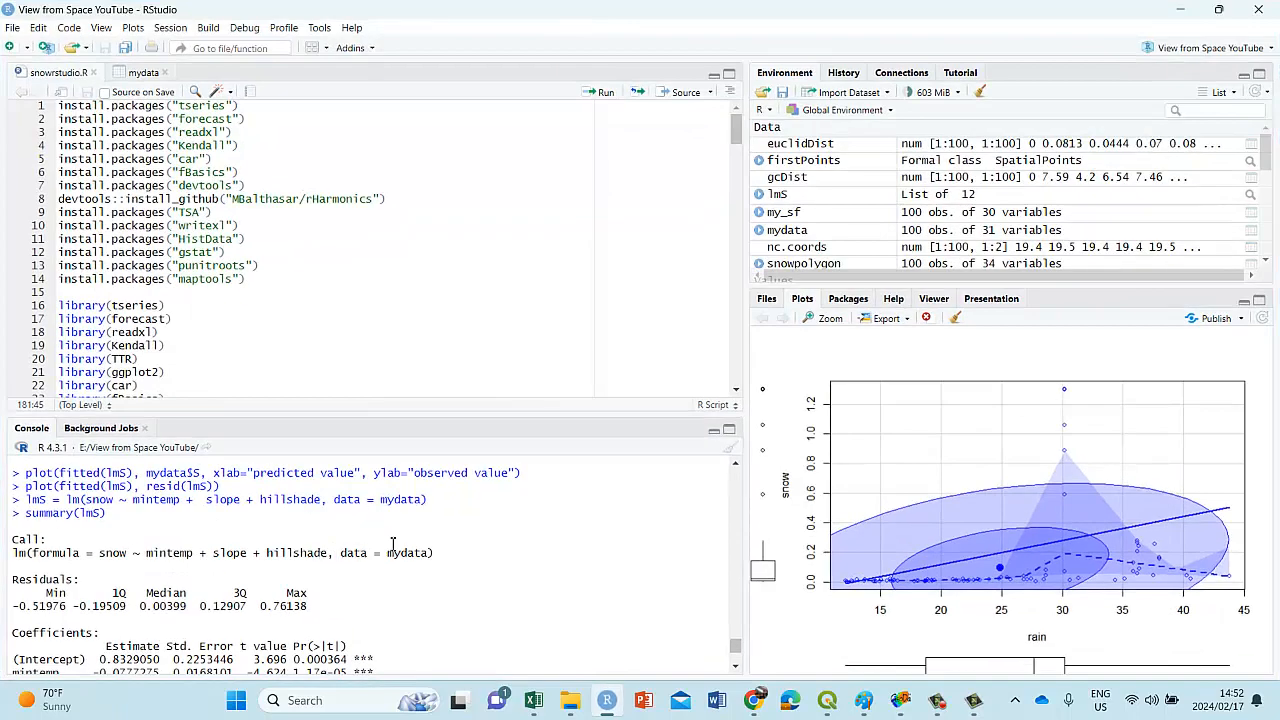
{"action": "left_click", "coordinate": [607, 700]}
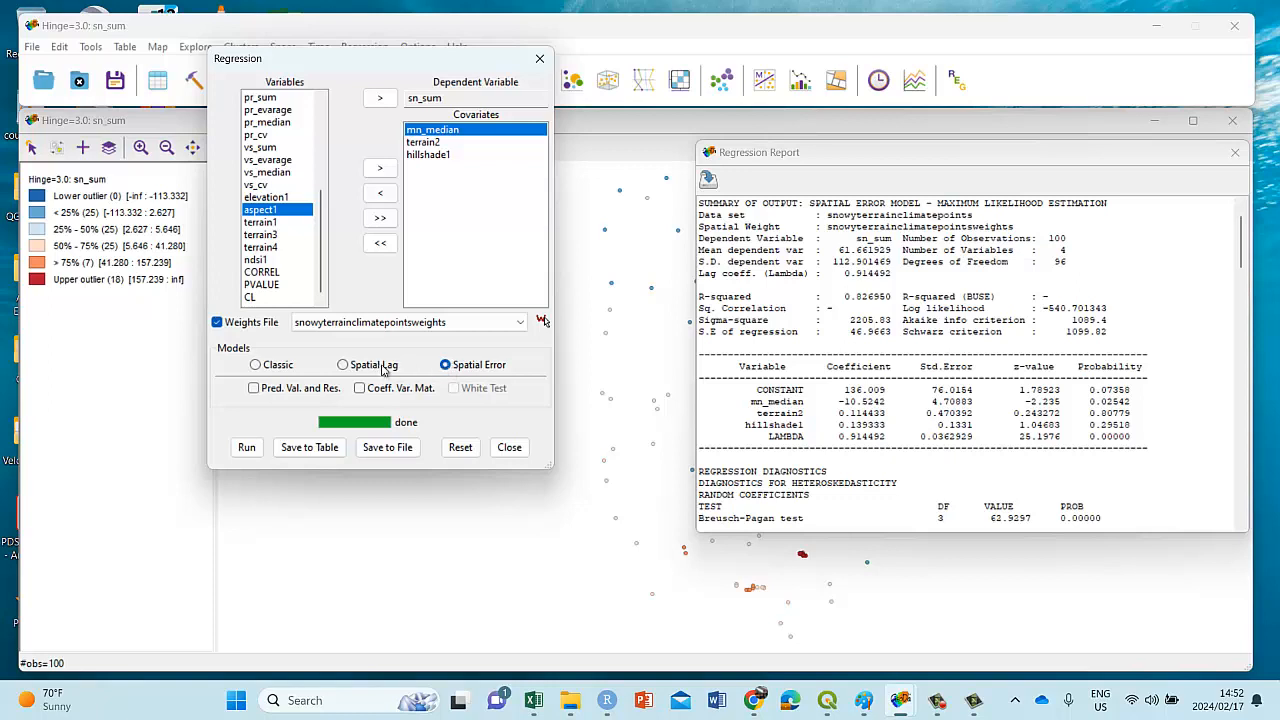
Step: Highlight the LAMBDA, mn_median, terrain2 and hillshade1 rows in the Spatial Error coefficient table, ending on LAMBDA
{"action": "left_click_drag", "start_coordinate": [742, 441], "coordinate": [1102, 446]}
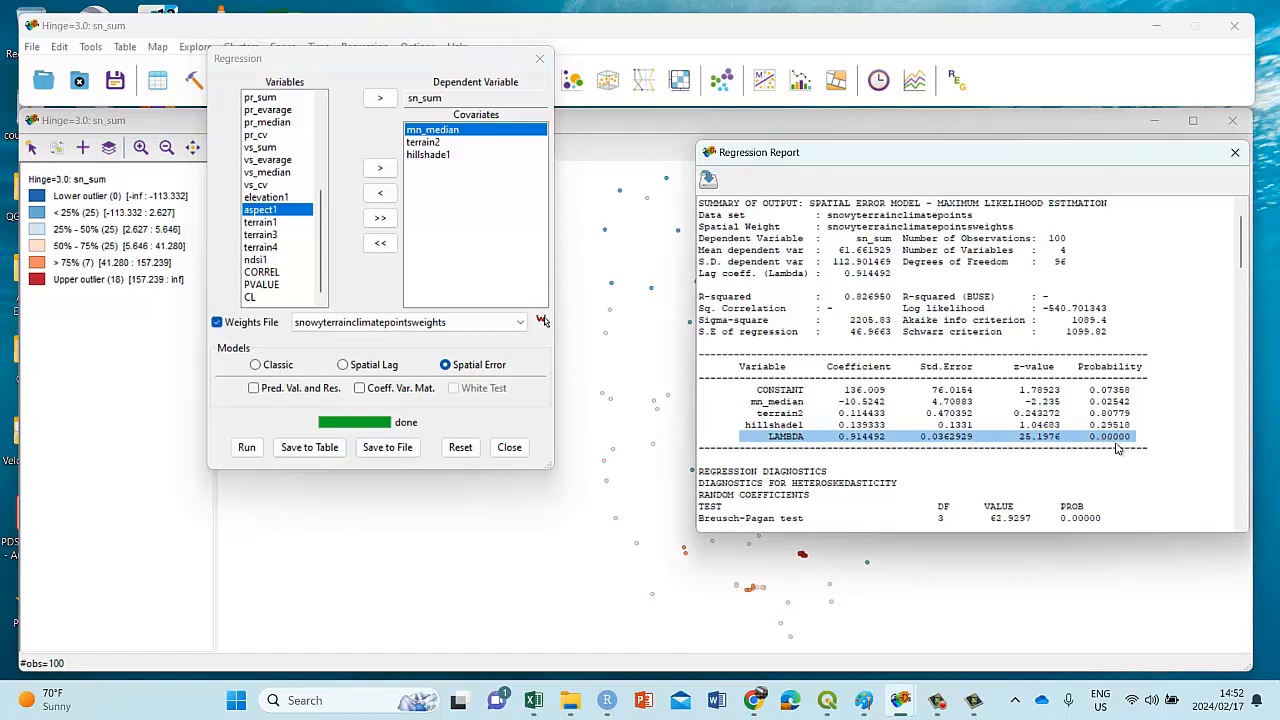
{"action": "left_click_drag", "start_coordinate": [746, 401], "coordinate": [1140, 404]}
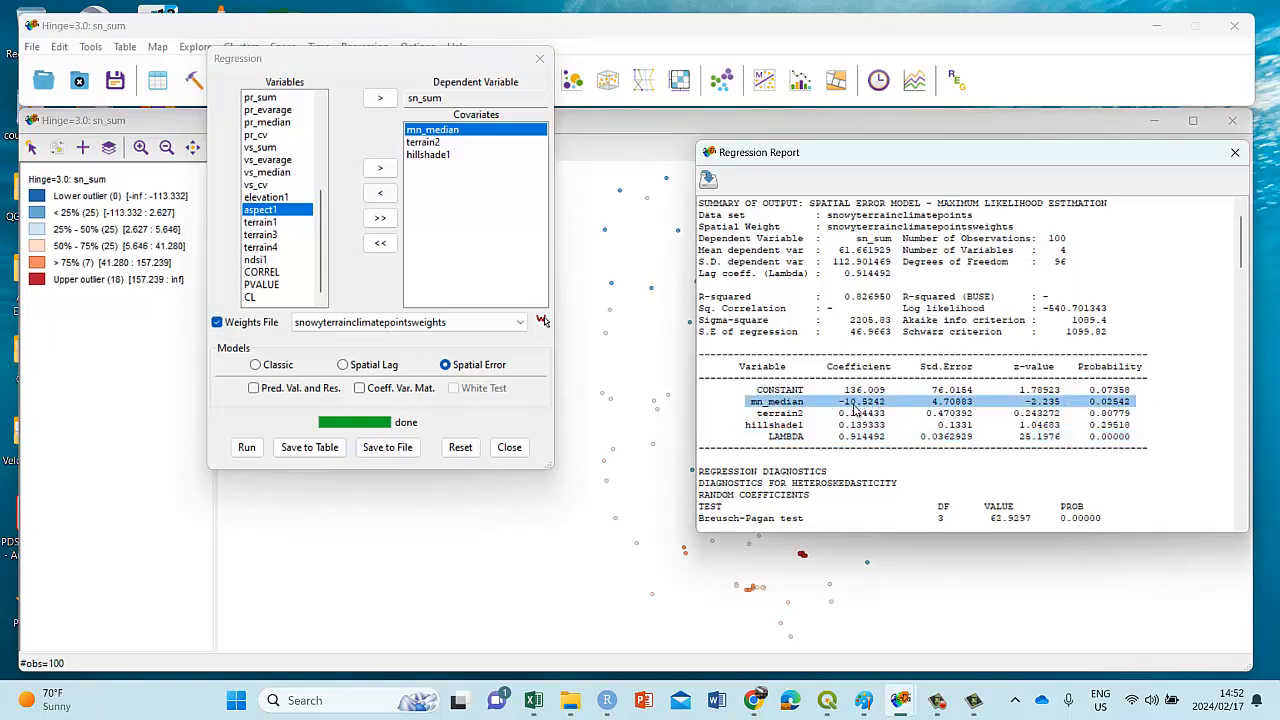
{"action": "left_click", "coordinate": [797, 417]}
{"action": "left_click_drag", "start_coordinate": [797, 414], "coordinate": [1122, 430]}
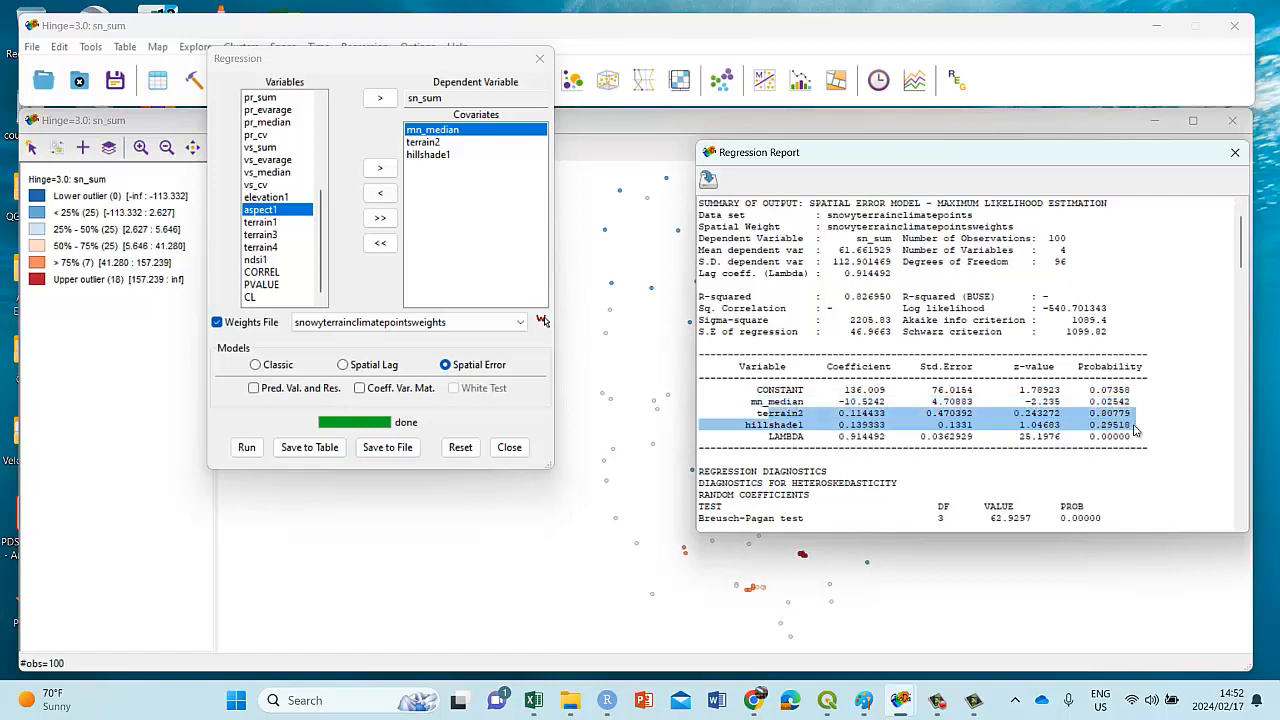
{"action": "left_click", "coordinate": [788, 425]}
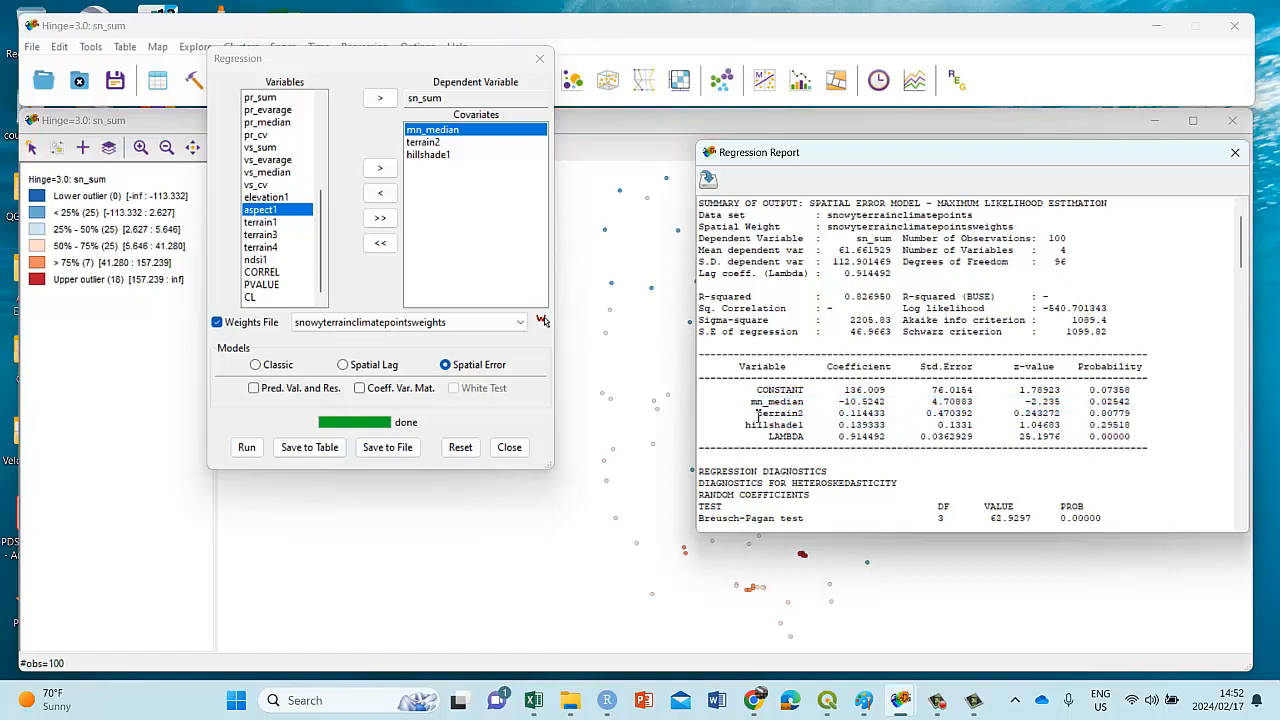
{"action": "left_click_drag", "start_coordinate": [757, 413], "coordinate": [760, 439]}
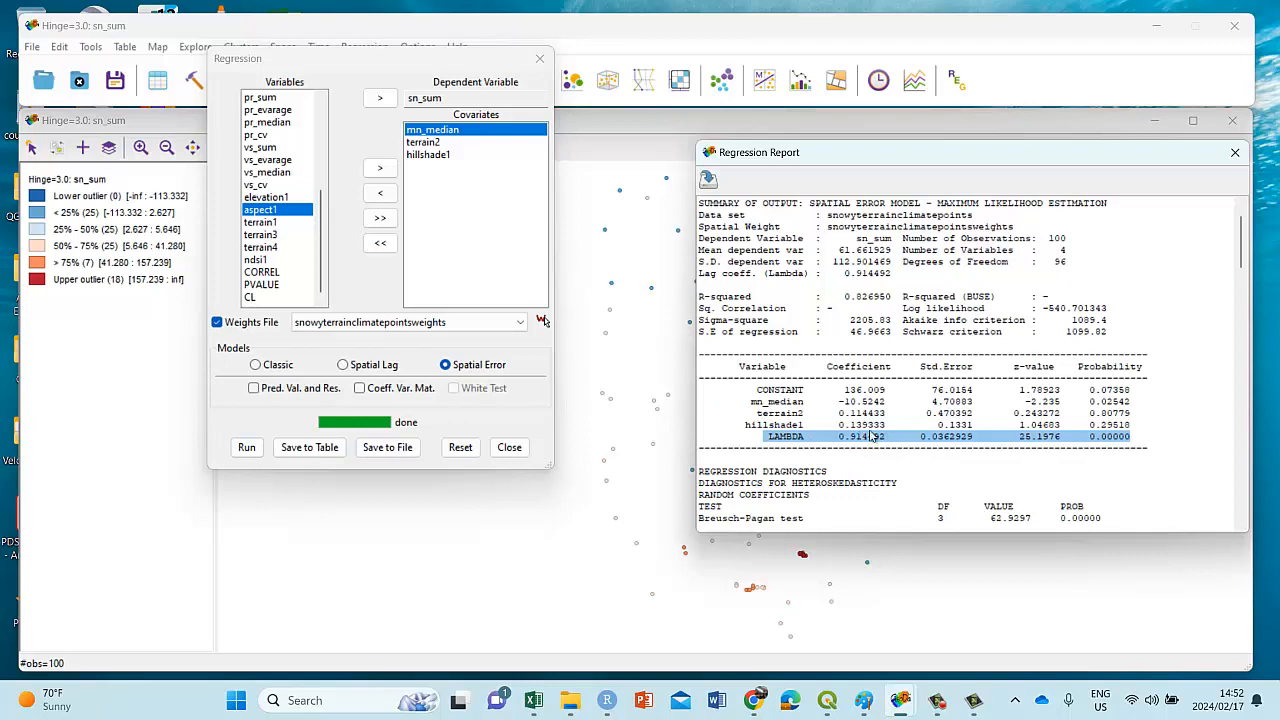
Step: Check the heteroskedasticity and spatial dependence diagnostics of the Spatial Error model and close the regression report
{"action": "scroll", "coordinate": [870, 438], "scroll_direction": "down", "scroll_amount": 9}
{"action": "scroll", "coordinate": [980, 413], "scroll_direction": "up", "scroll_amount": 9}
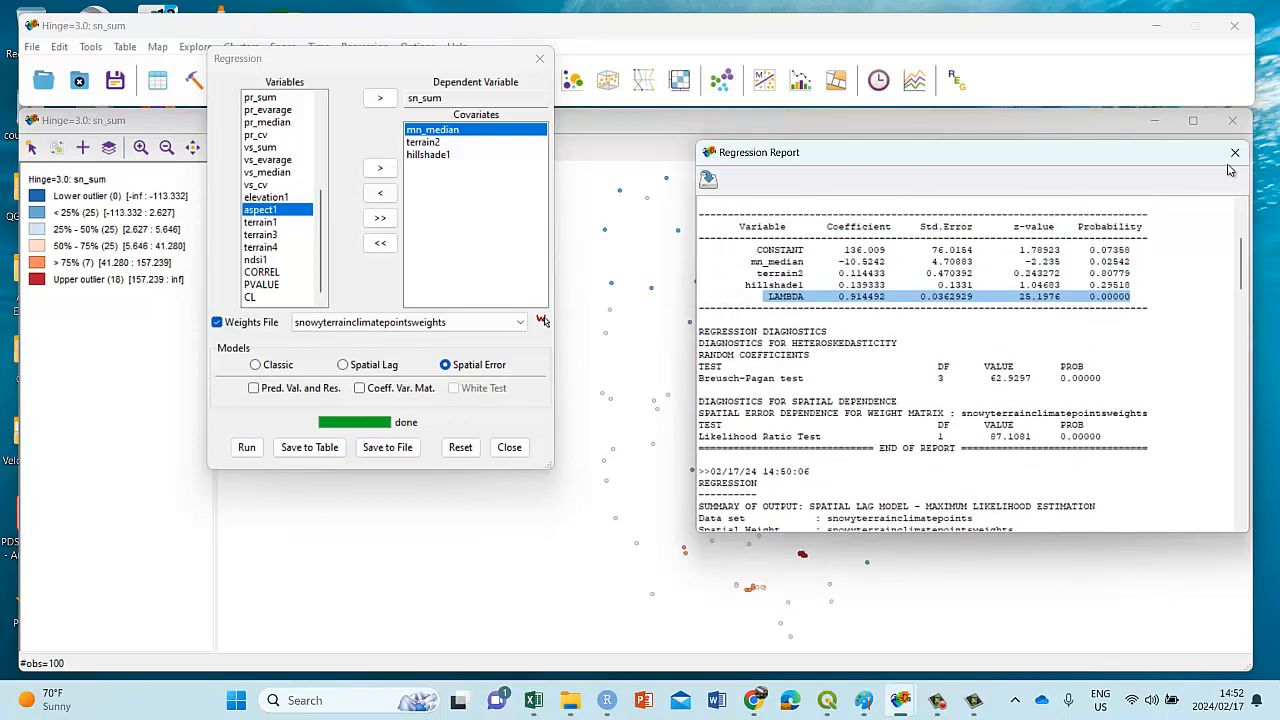
{"action": "left_click", "coordinate": [1235, 152]}
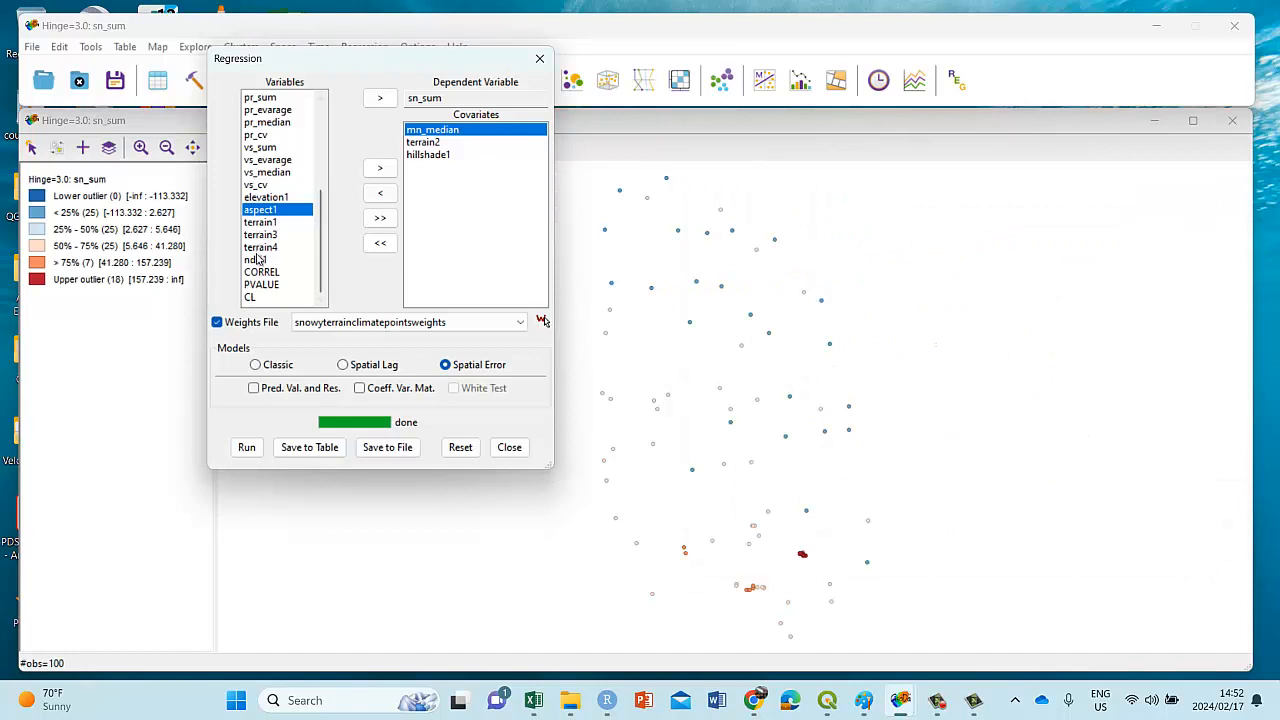
Step: Review the available variables and weights file choices for the regression, keep snowyterrainclimatepointsweights and close the Regression dialog
{"action": "scroll", "coordinate": [256, 276], "scroll_direction": "up", "scroll_amount": 1}
{"action": "scroll", "coordinate": [256, 276], "scroll_direction": "up", "scroll_amount": 5}
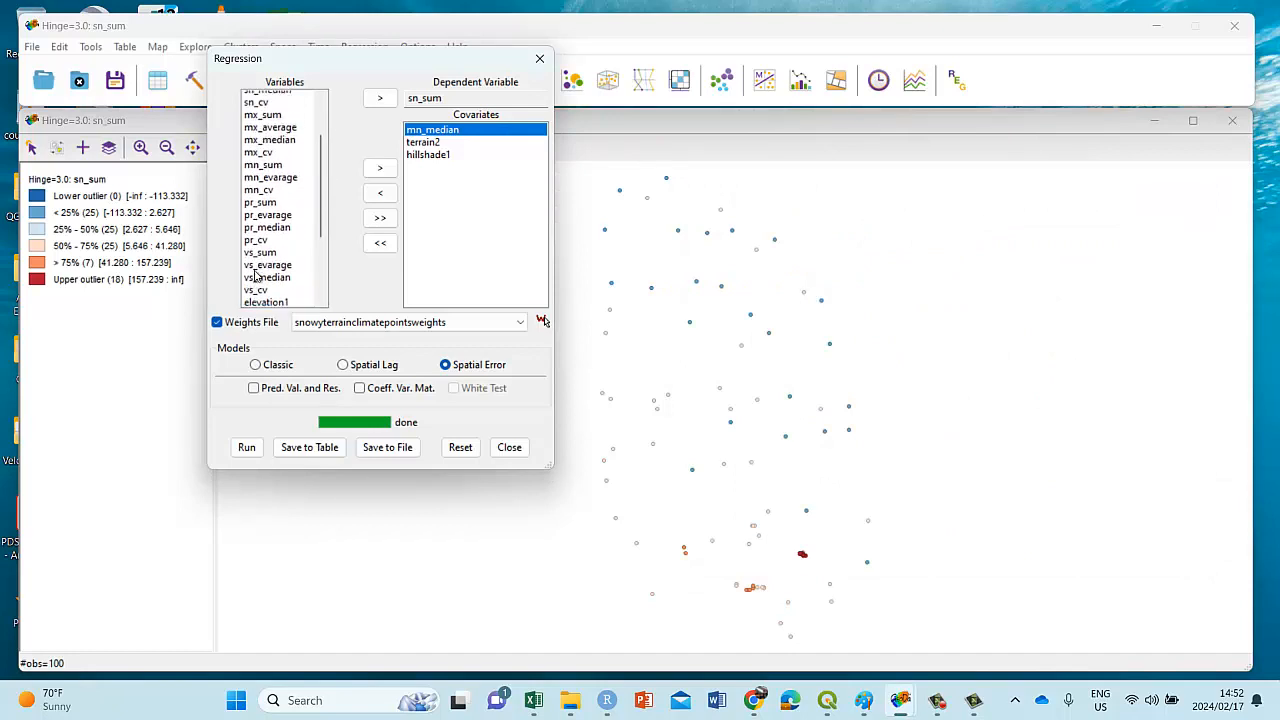
{"action": "left_click", "coordinate": [388, 328]}
{"action": "left_click", "coordinate": [388, 328]}
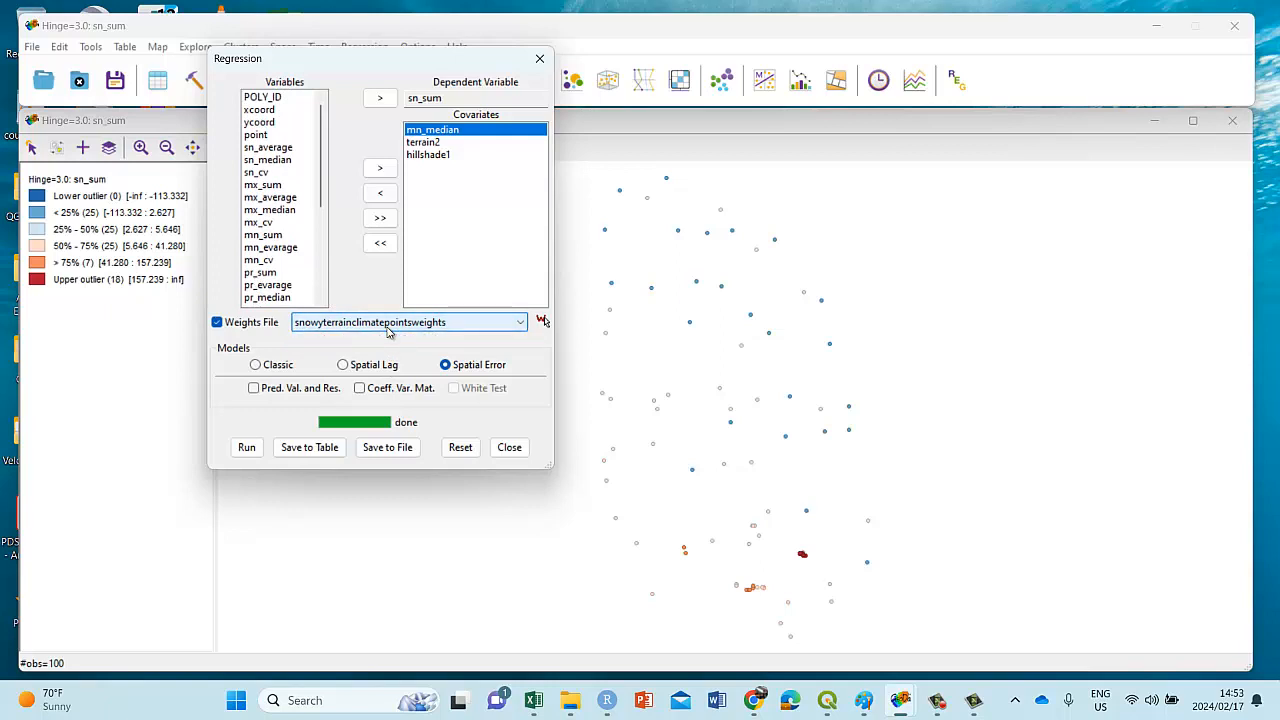
{"action": "left_click", "coordinate": [416, 325]}
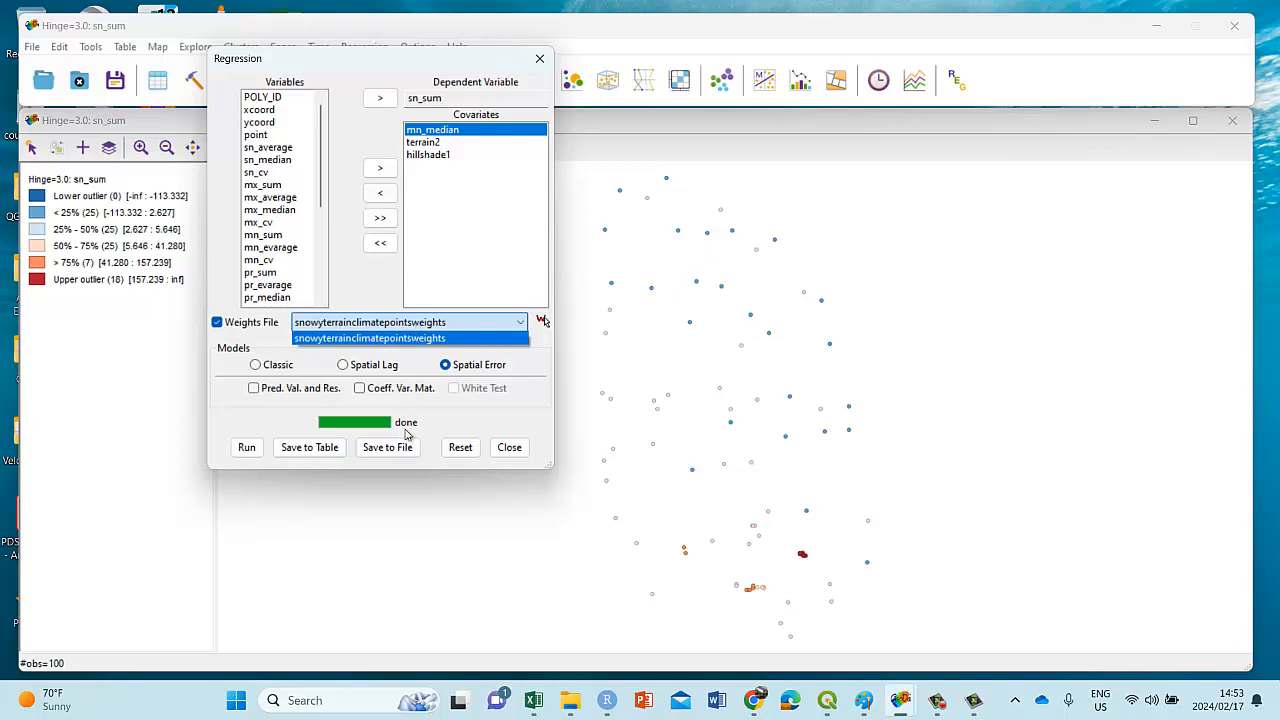
{"action": "left_click", "coordinate": [512, 400]}
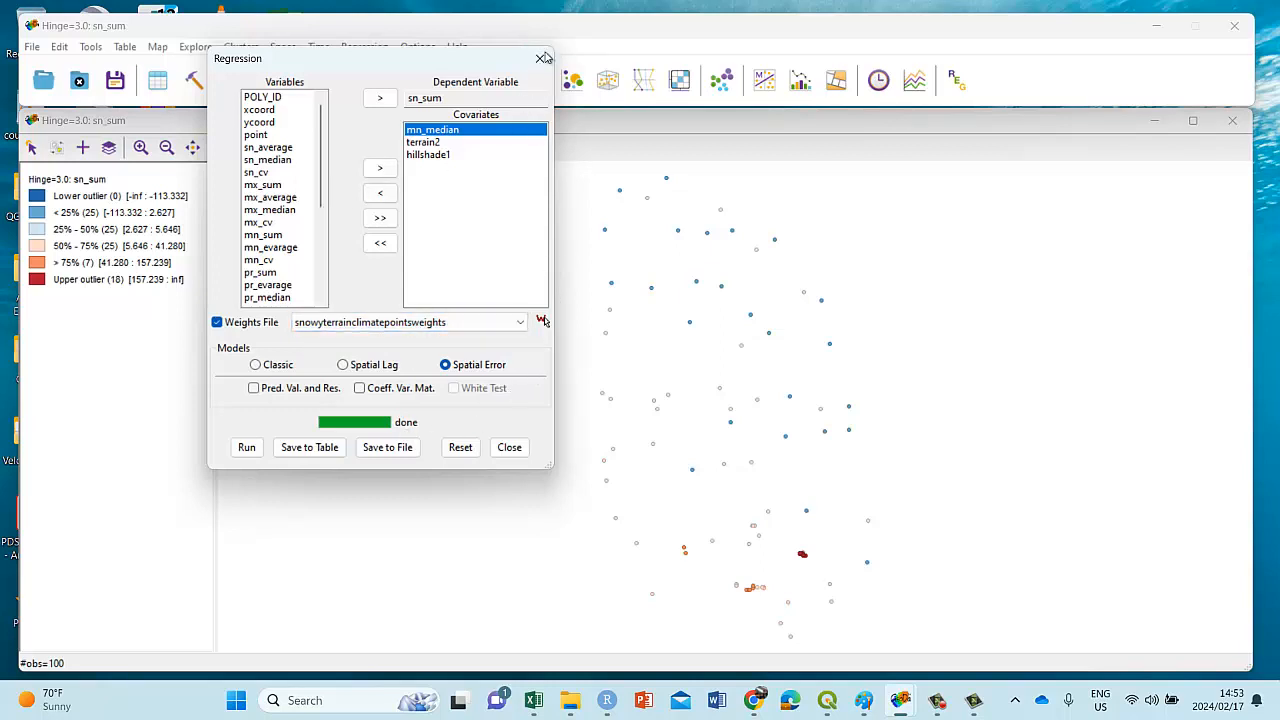
{"action": "left_click", "coordinate": [539, 58]}
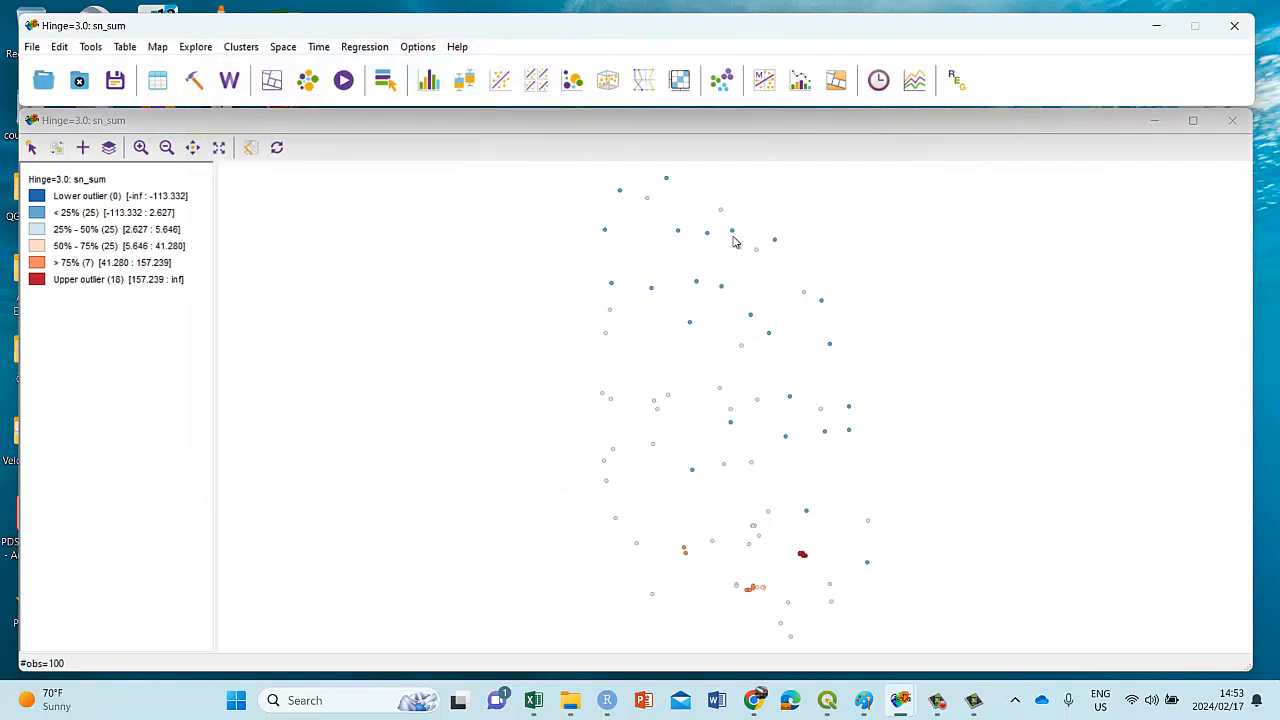